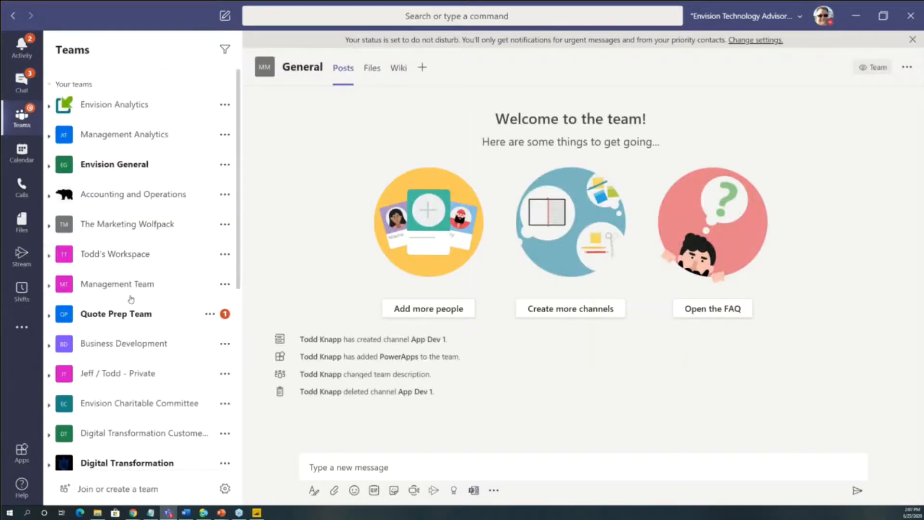
scroll(151, 345, down, 1)
scroll(137, 349, up, 1)
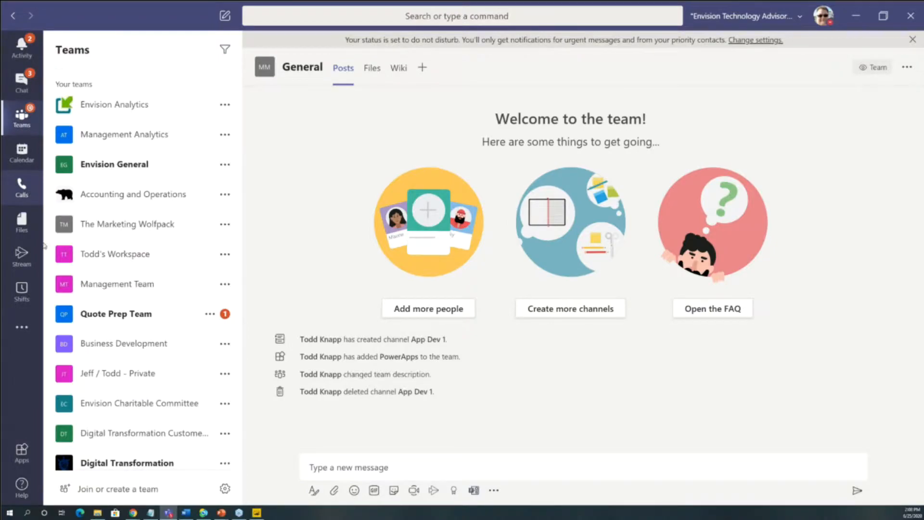
- Open the calling area and get its dial pad ready for entering a phone number
click(21, 188)
click(164, 487)
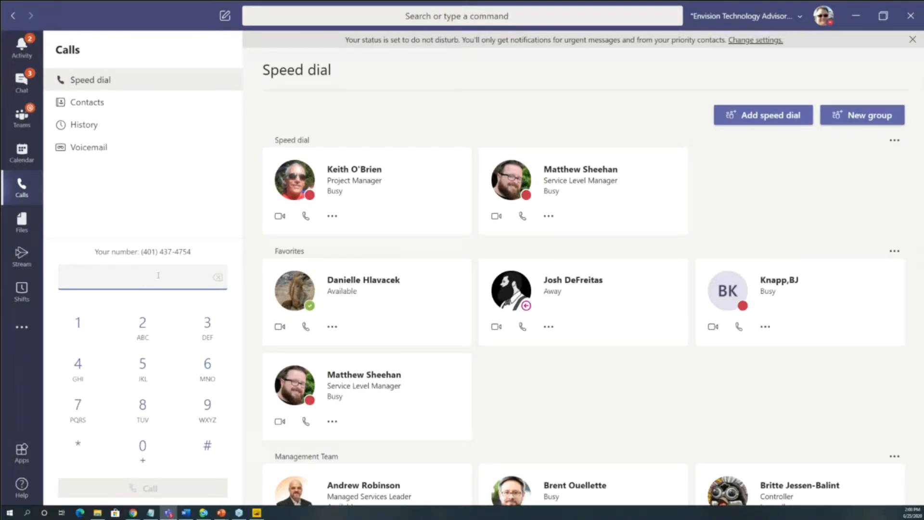
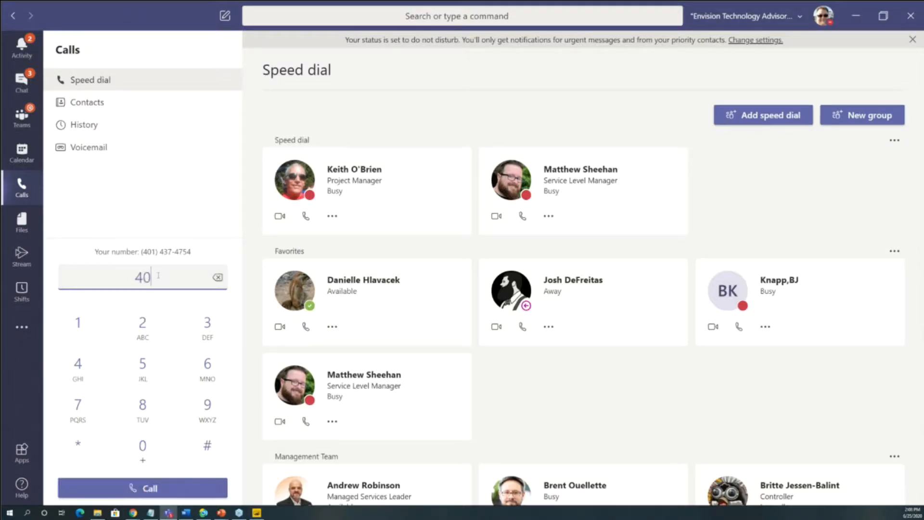
key(Return)
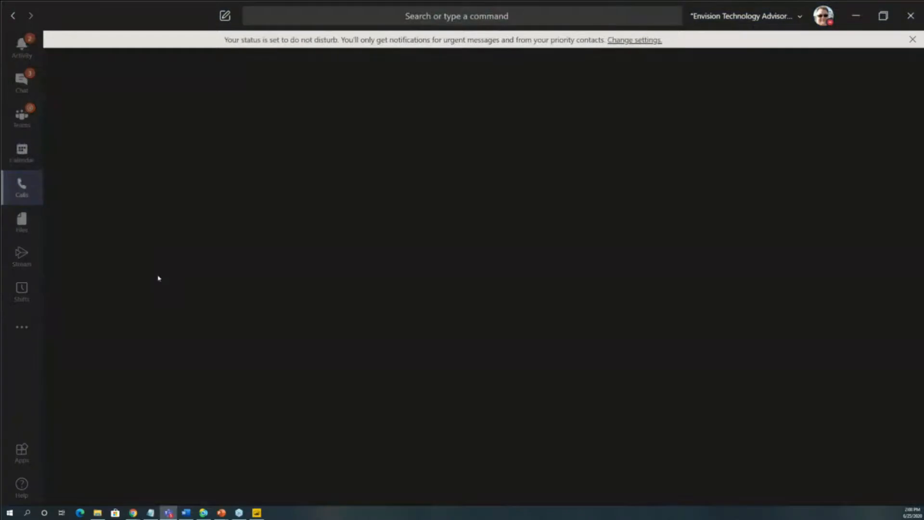
click(553, 460)
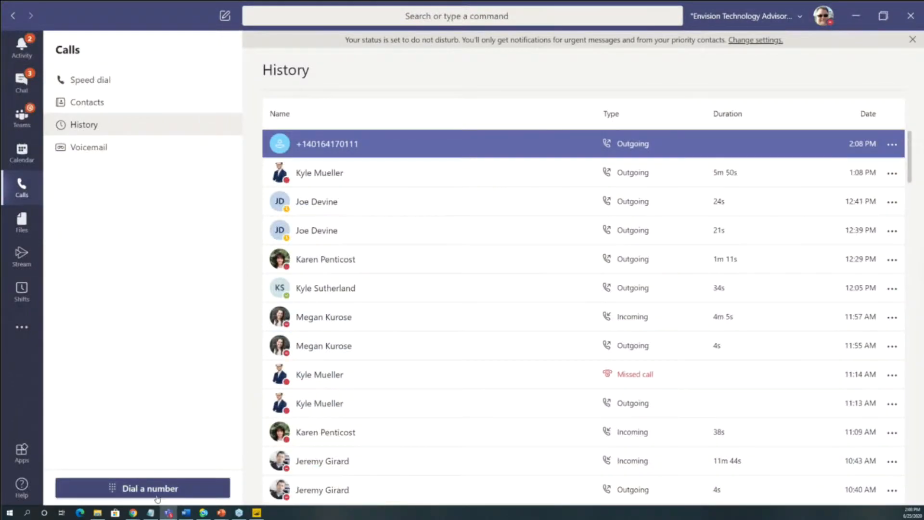
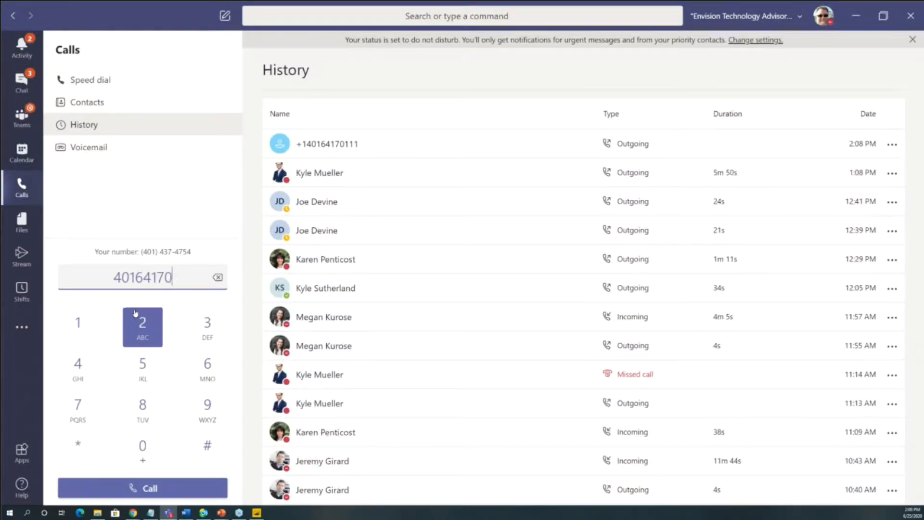
- Call an outside phone number from the dial pad and hang up while it is still ringing
key(Return)
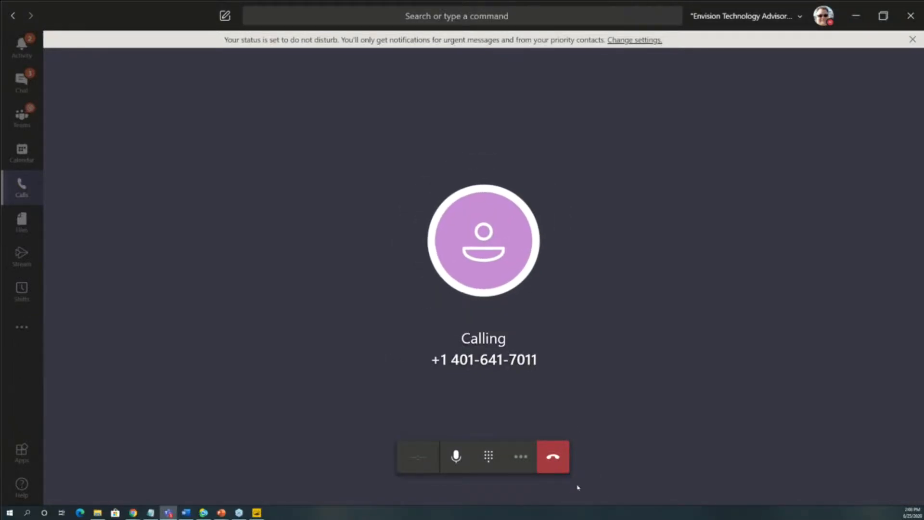
click(561, 470)
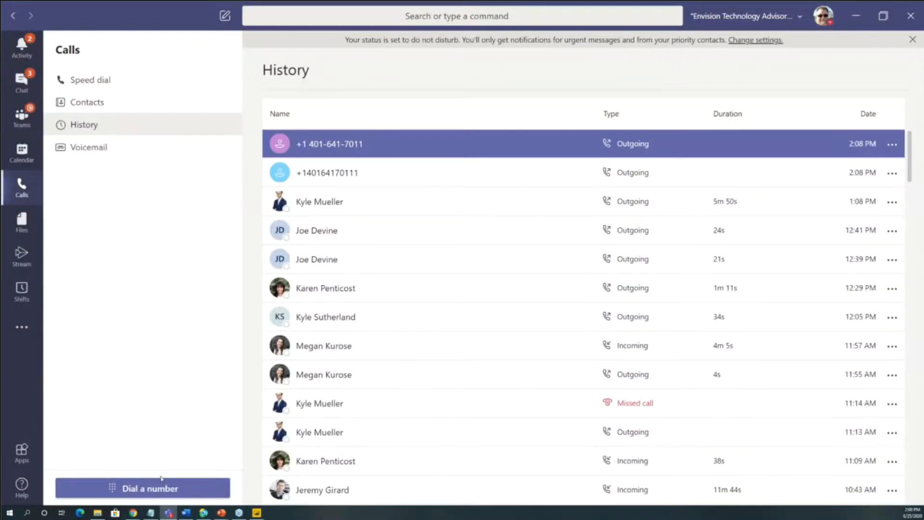
- Highlight the account's own phone number above the dial pad and view the most recent voicemail entry
click(227, 482)
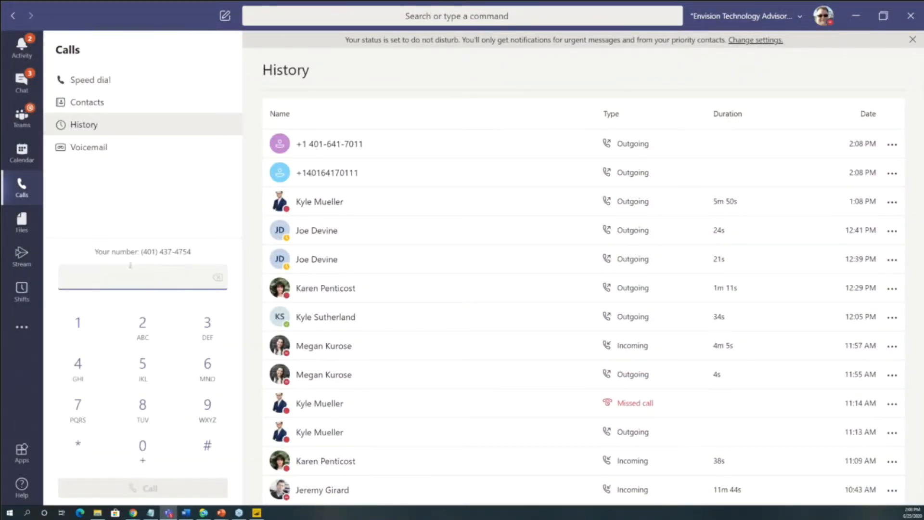
drag(150, 249, 191, 252)
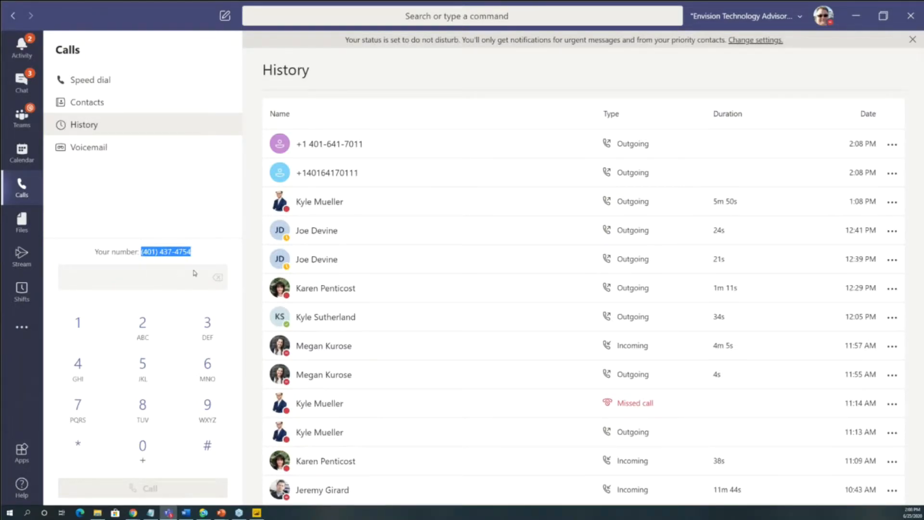
click(125, 148)
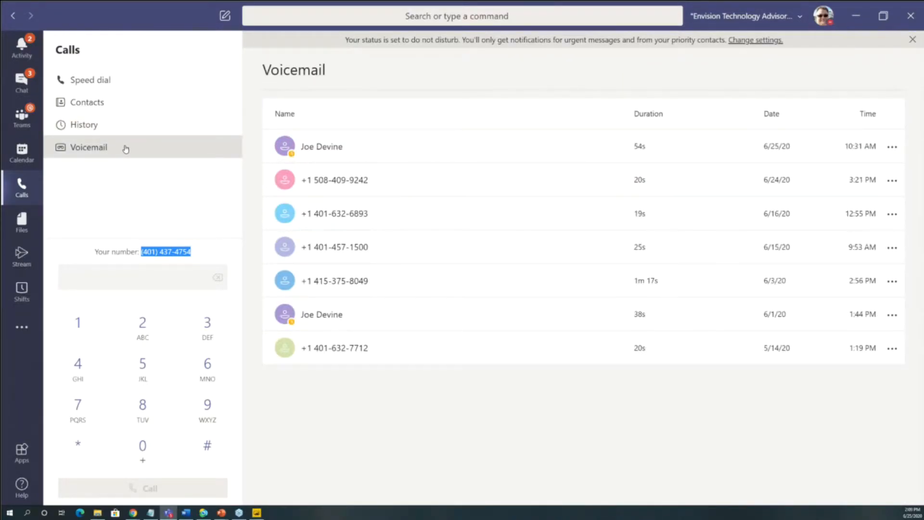
click(310, 158)
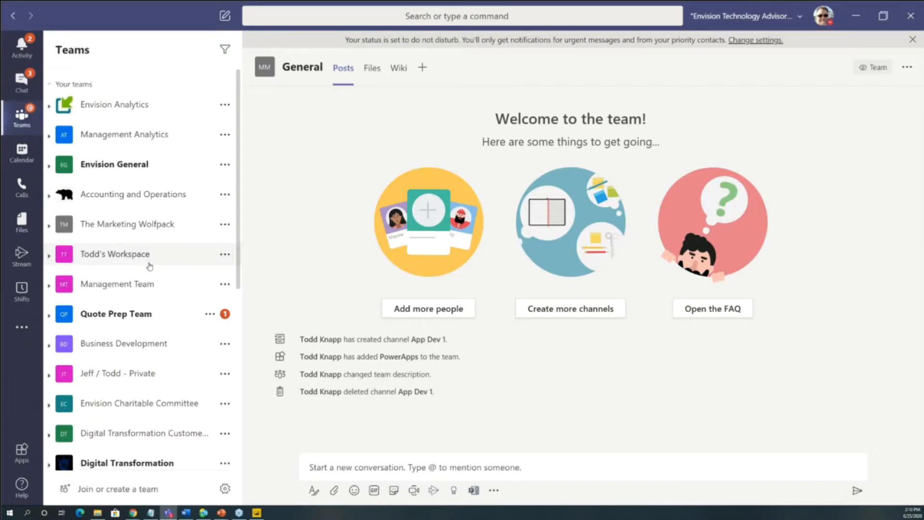
- Add a channel named App Development to the Modern Medical Solutions team with Standard privacy, accessible to everyone on the team
scroll(152, 275, down, 3)
scroll(154, 279, down, 6)
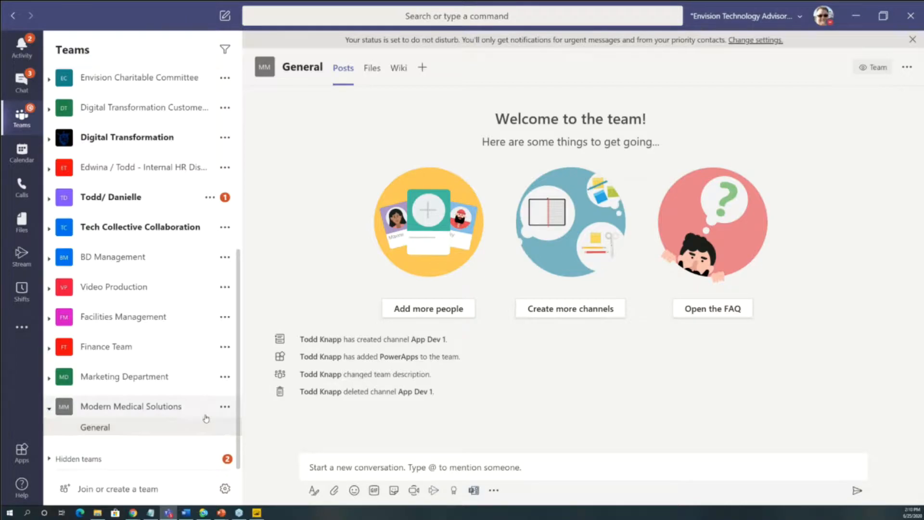
click(224, 408)
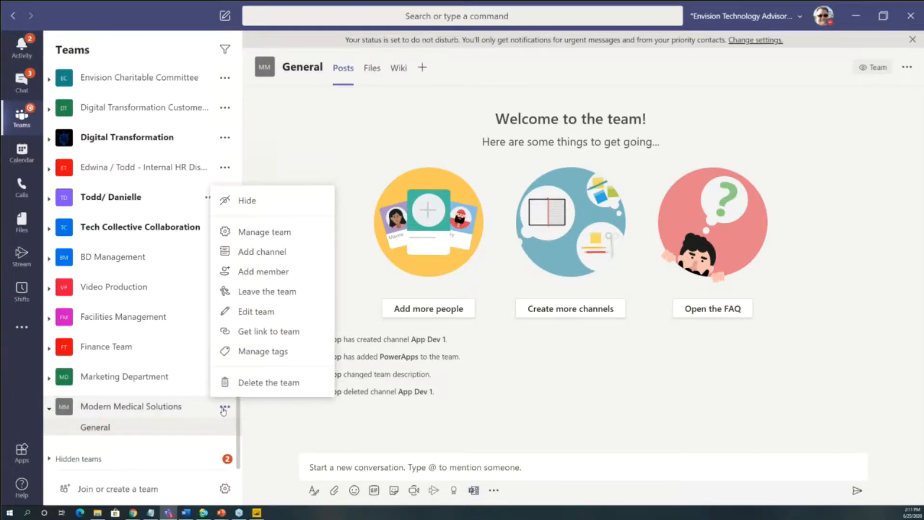
click(277, 252)
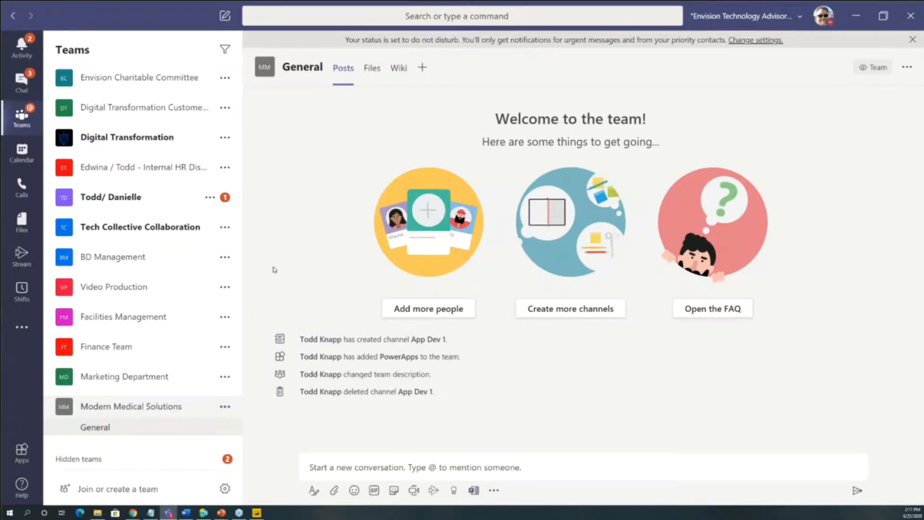
text(App Development)
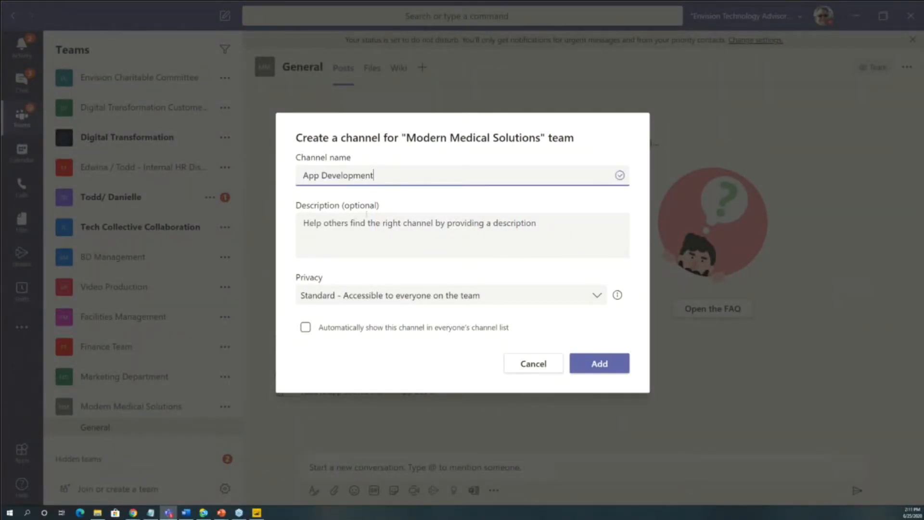
click(599, 300)
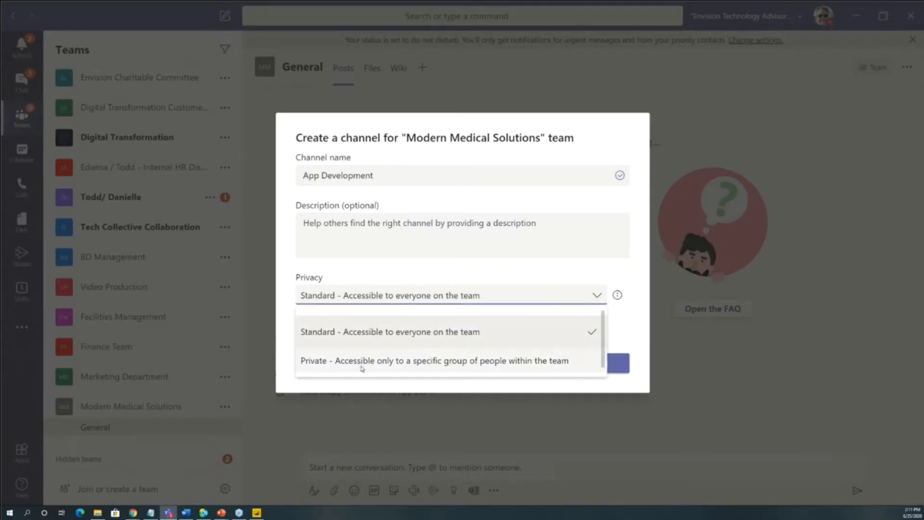
click(561, 269)
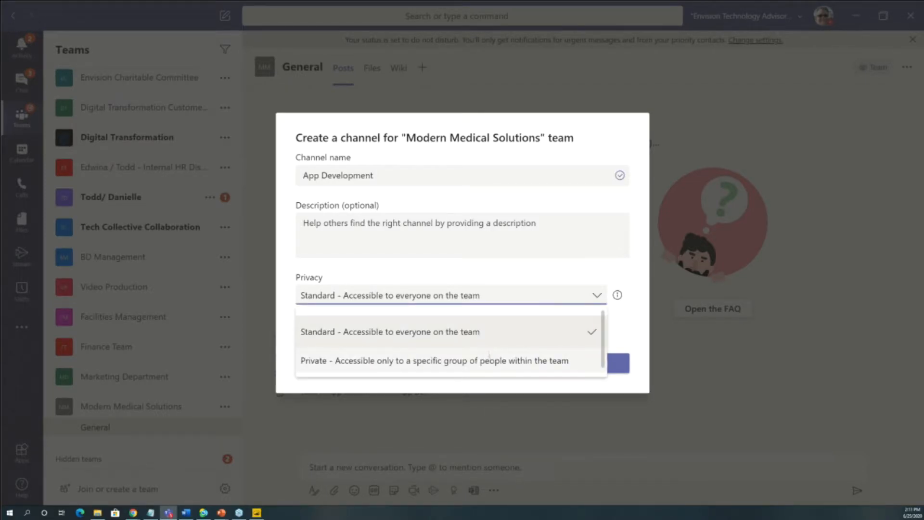
click(615, 347)
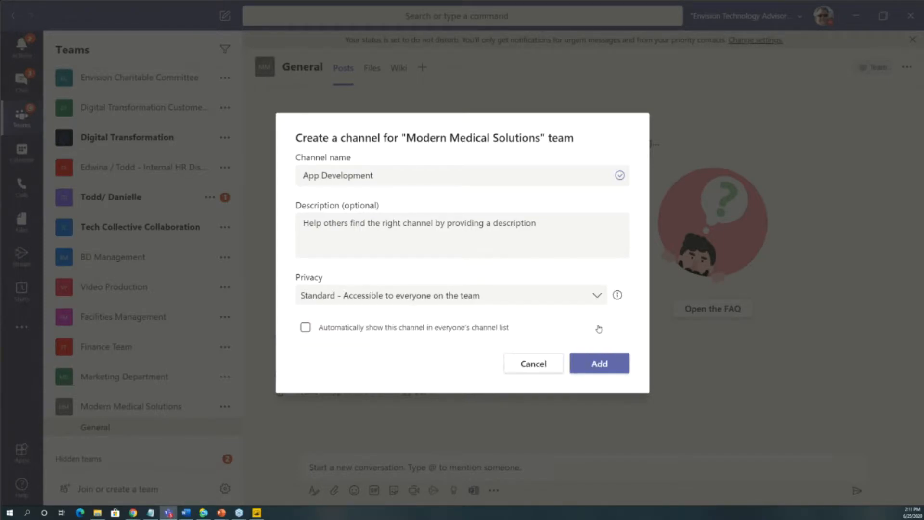
click(611, 367)
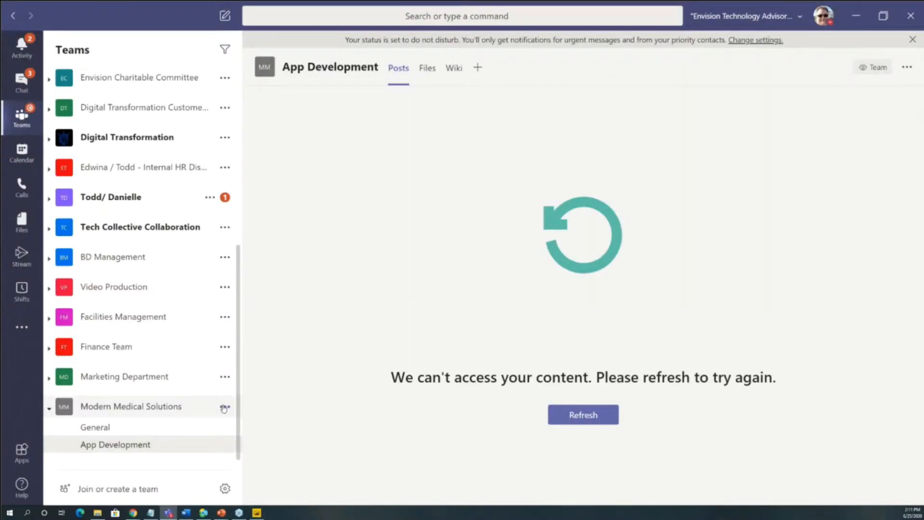
- Open the member management of the Modern Medical Solutions team and add the Ground Control Support Specialist as a member
click(224, 407)
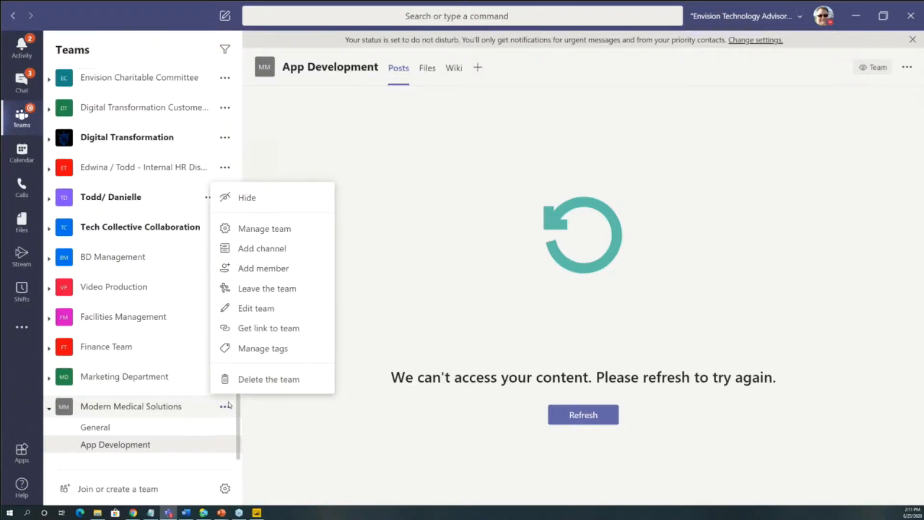
click(265, 232)
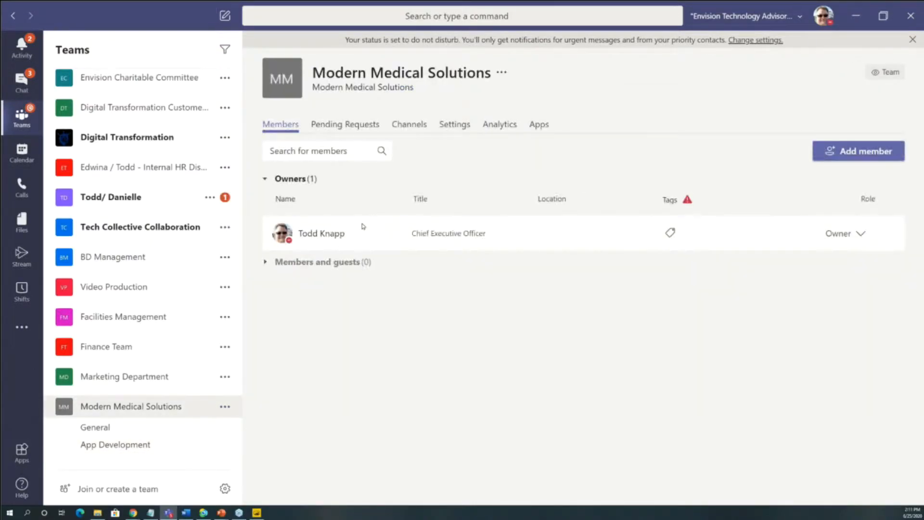
click(858, 151)
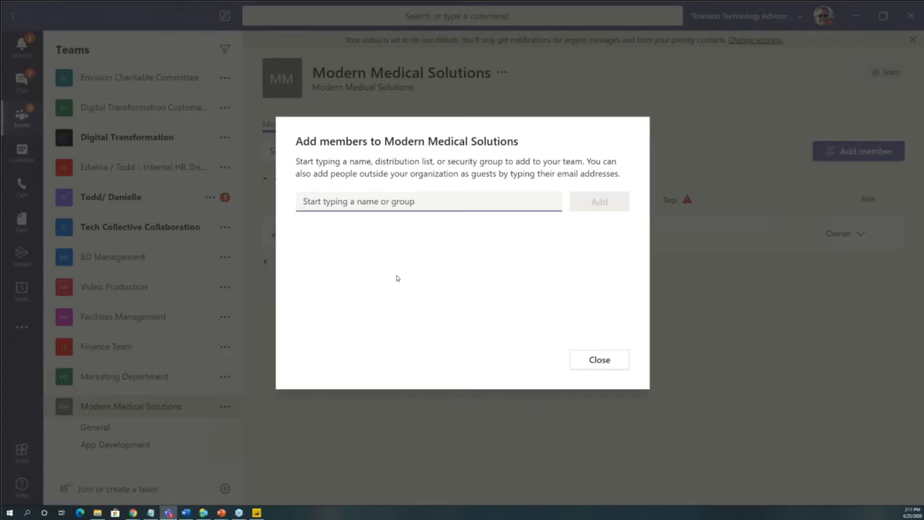
text(Ryan)
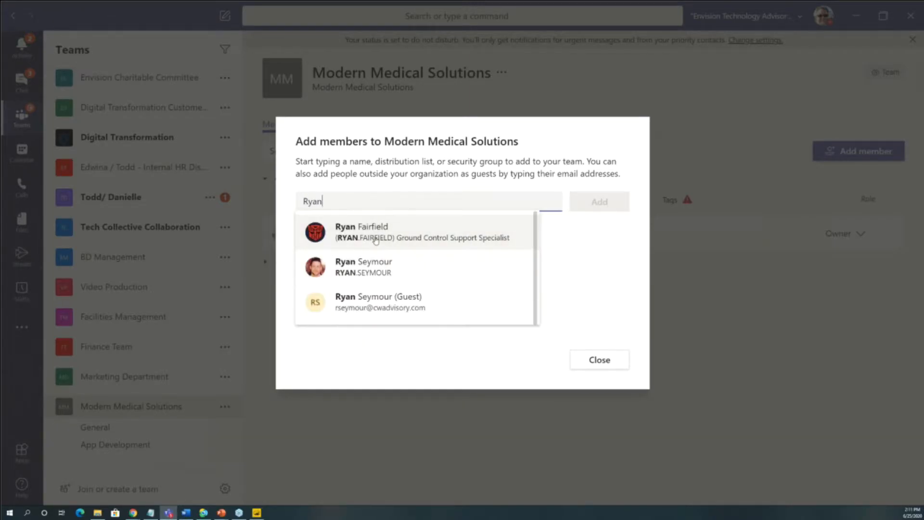
click(376, 238)
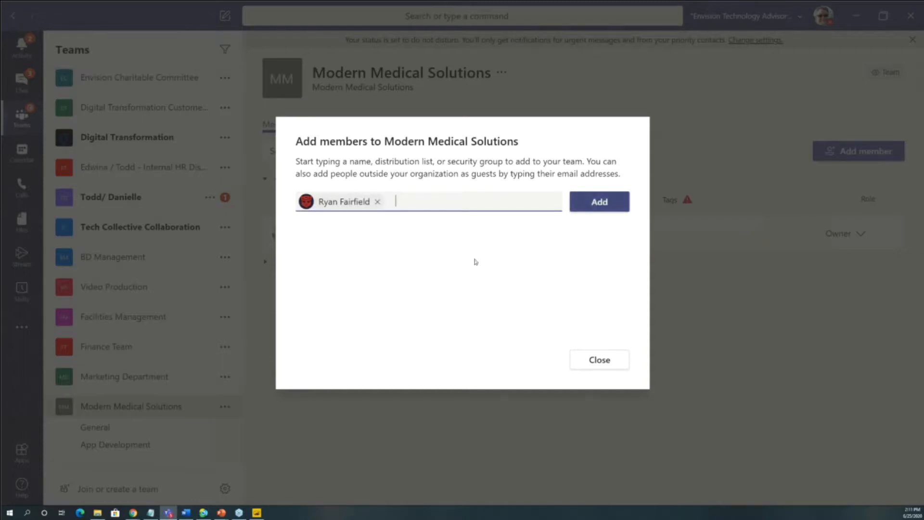
click(612, 202)
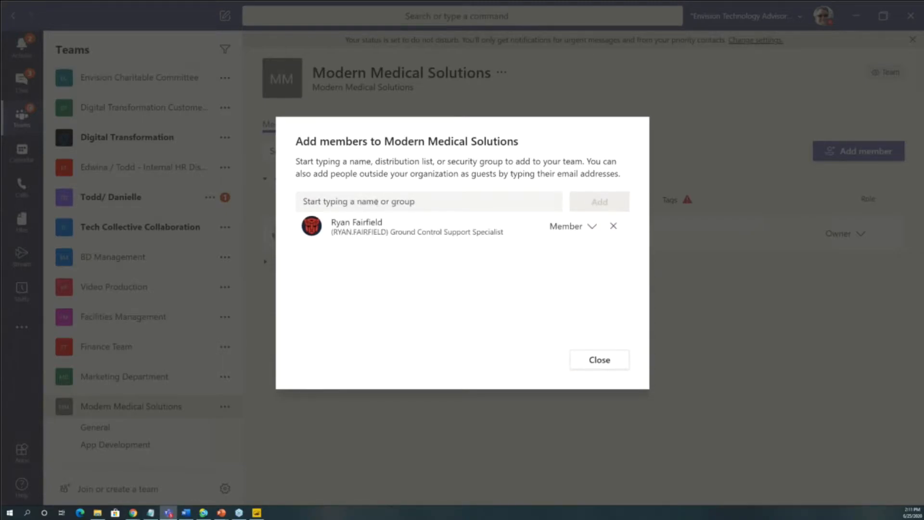
- Find the Director of Marketing by first name and add them to the Modern Medical Solutions team
click(378, 201)
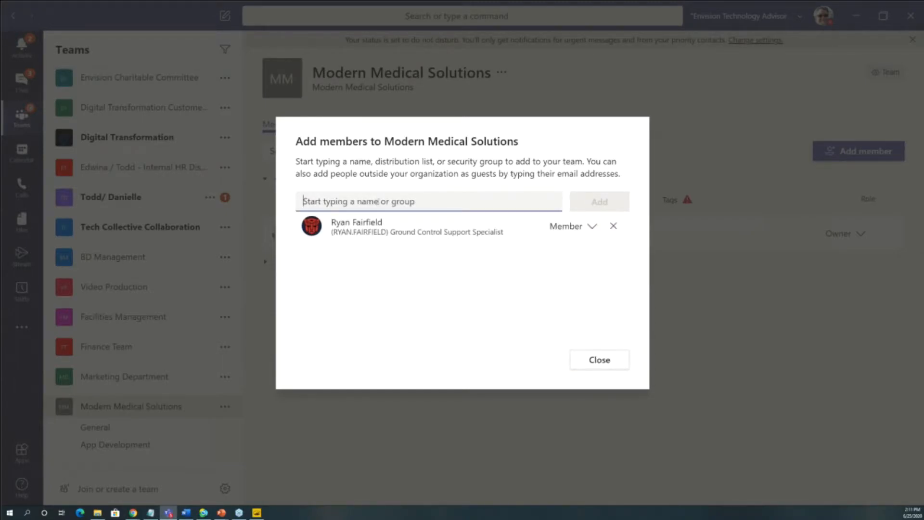
text(Jeremy)
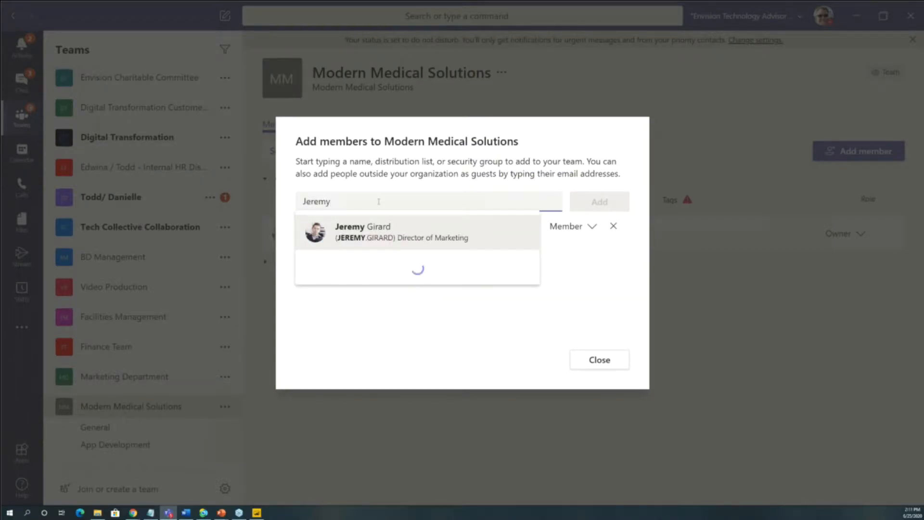
click(396, 240)
click(591, 204)
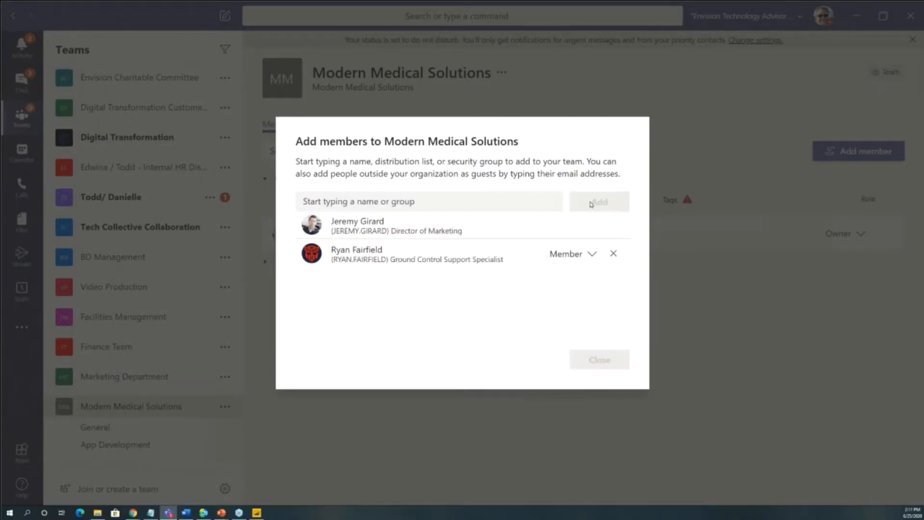
- Add the Power BI Business Intelligence Analyst to the Modern Medical Solutions team and finish adding members
click(380, 205)
text(Kyle)
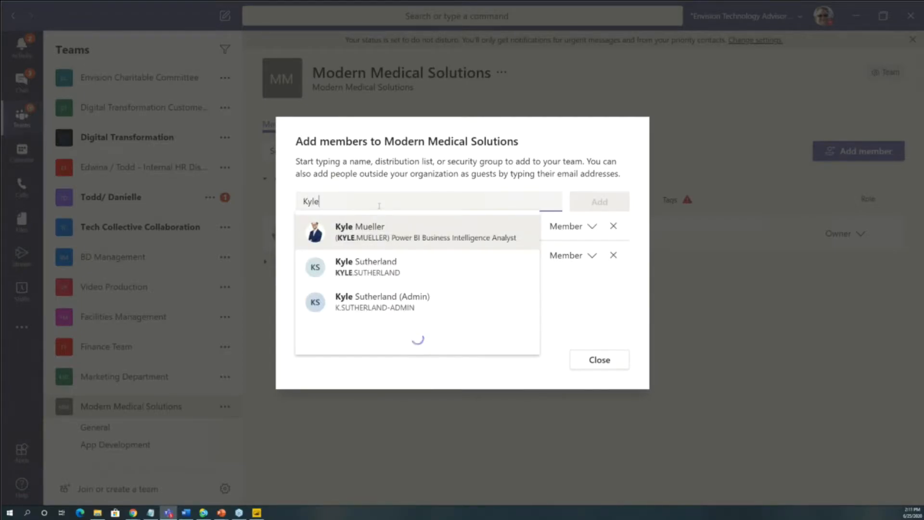
click(397, 231)
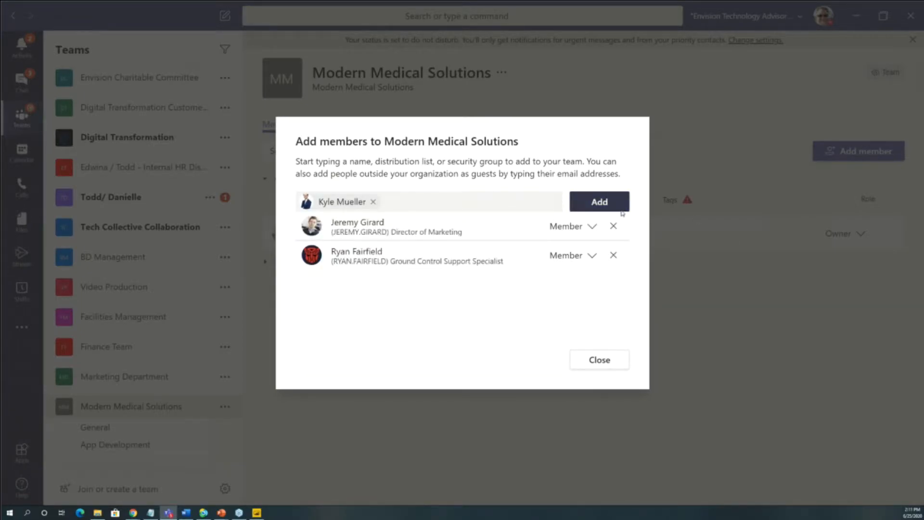
click(619, 205)
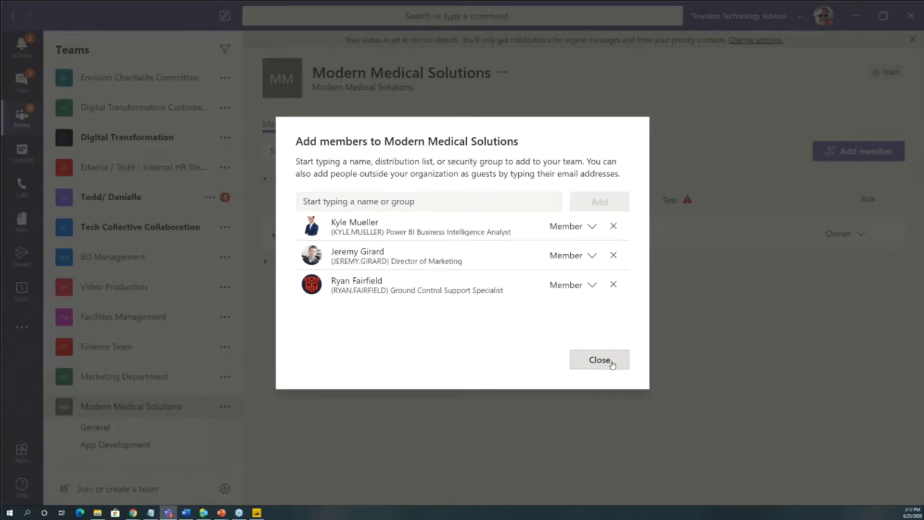
click(614, 364)
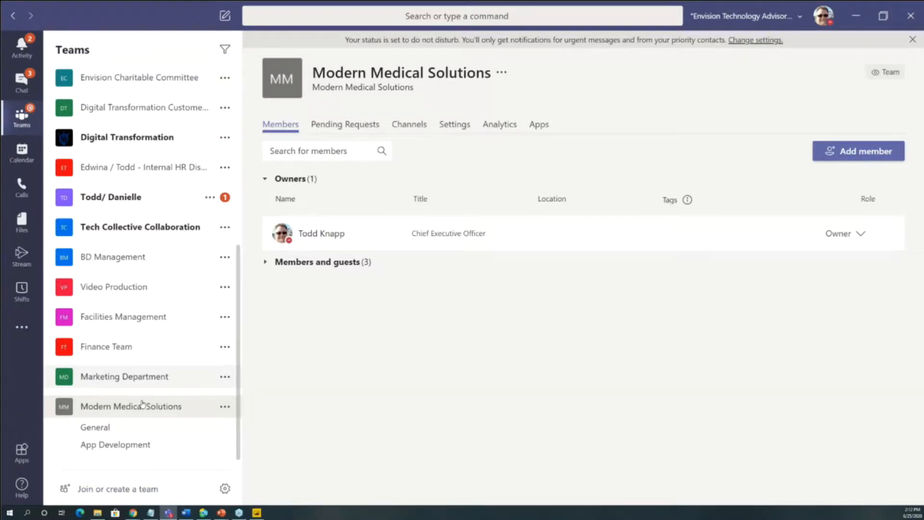
- Open the channel management settings for the General channel of the Modern Medical Solutions team
click(128, 445)
click(202, 432)
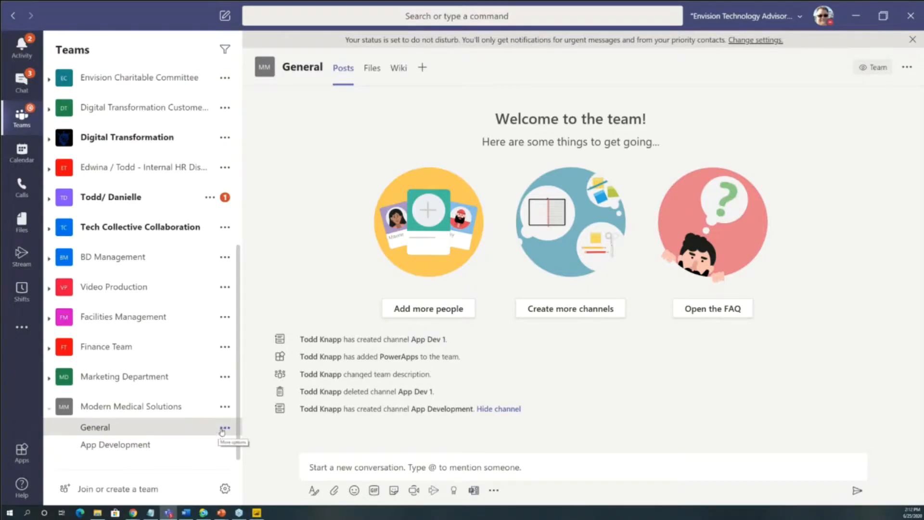
click(224, 428)
click(258, 343)
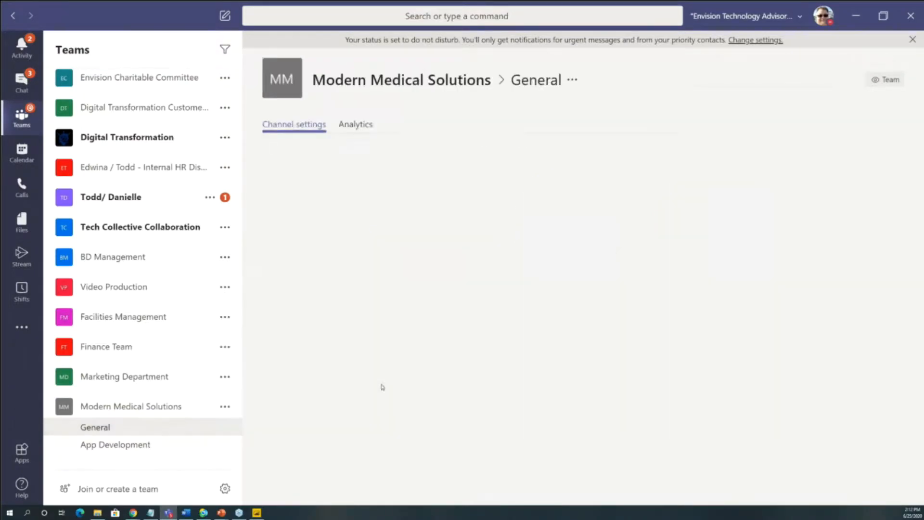
- Allow only owners to post messages in the General channel of Modern Medical Solutions and show that channel's posts
click(426, 251)
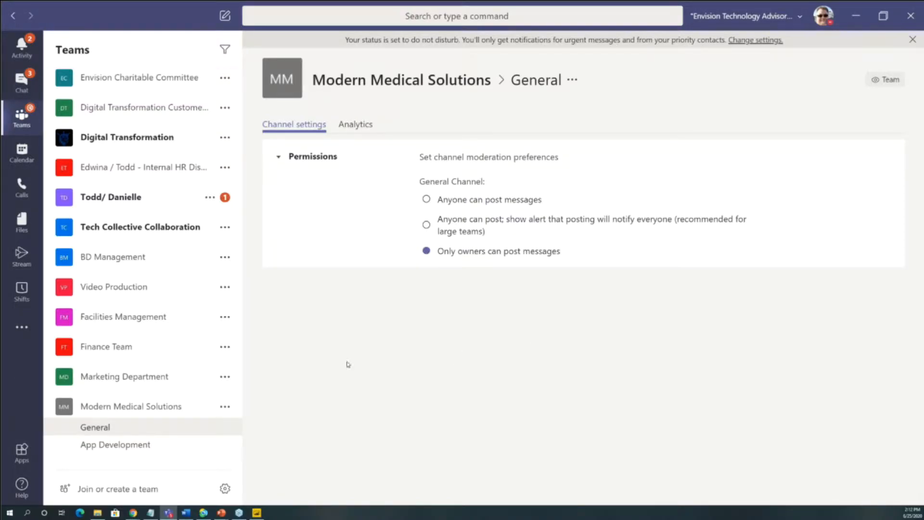
click(120, 445)
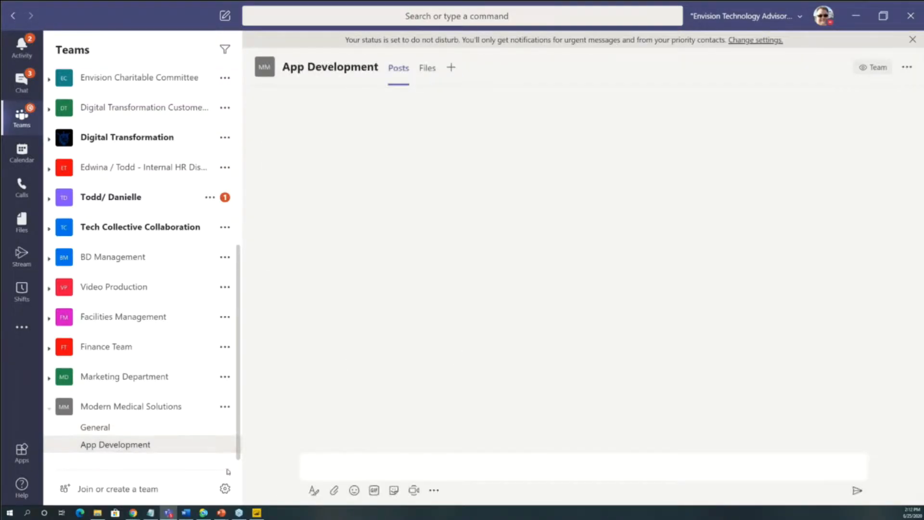
click(154, 431)
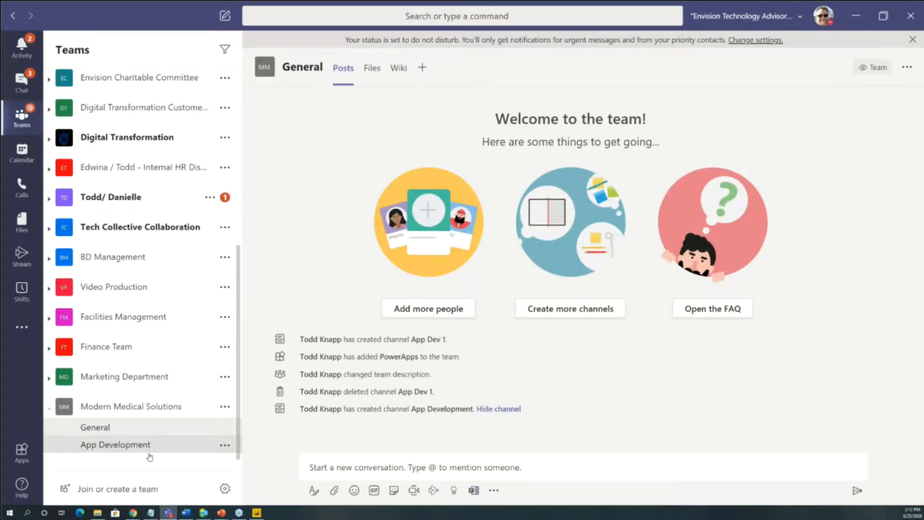
- Upload SpaceX-launch.pdf from File Explorer to the files of the App Development channel and dismiss the upload notification
click(139, 445)
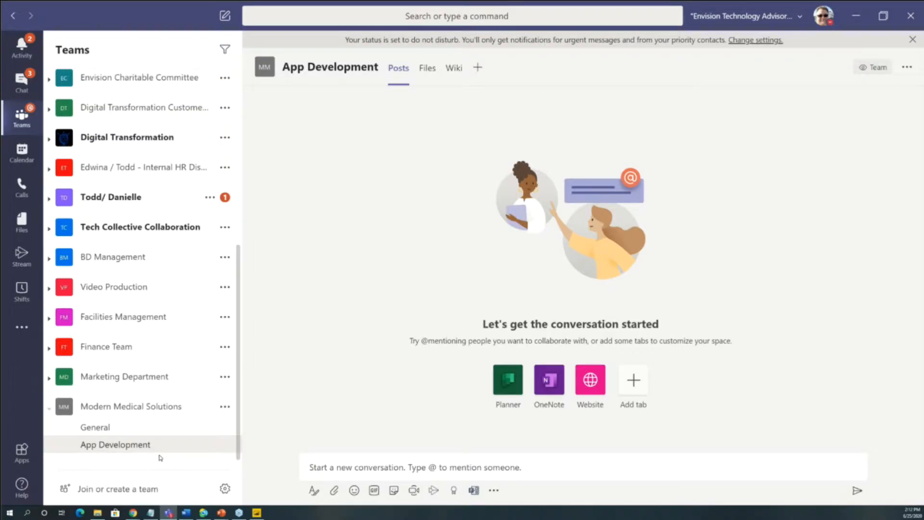
click(426, 68)
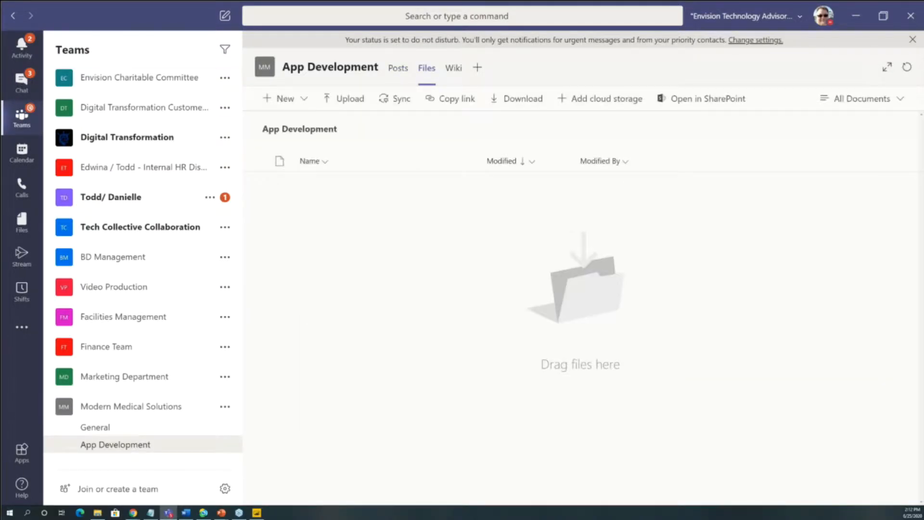
click(97, 513)
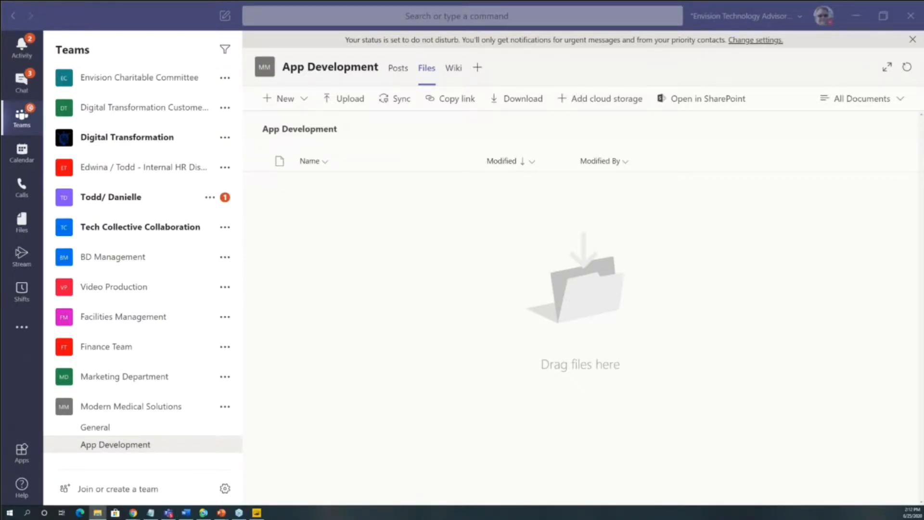
drag(69, 200, 529, 345)
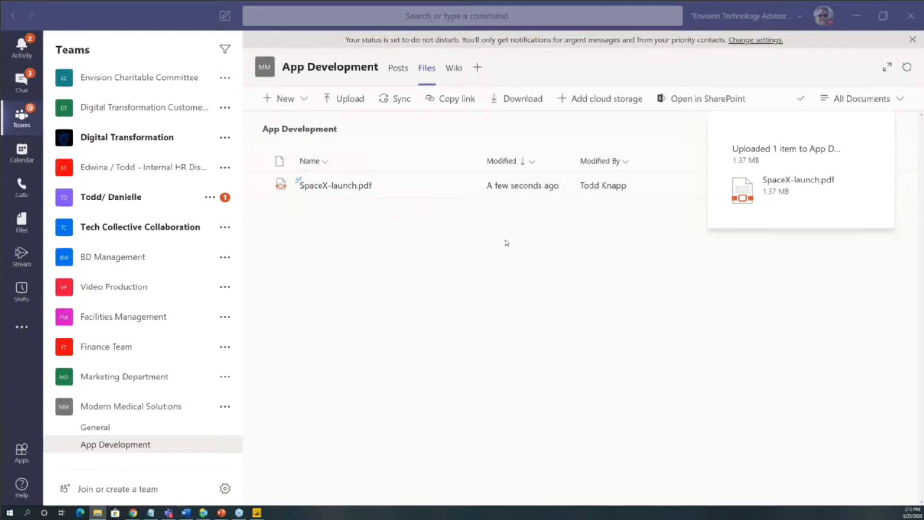
click(881, 139)
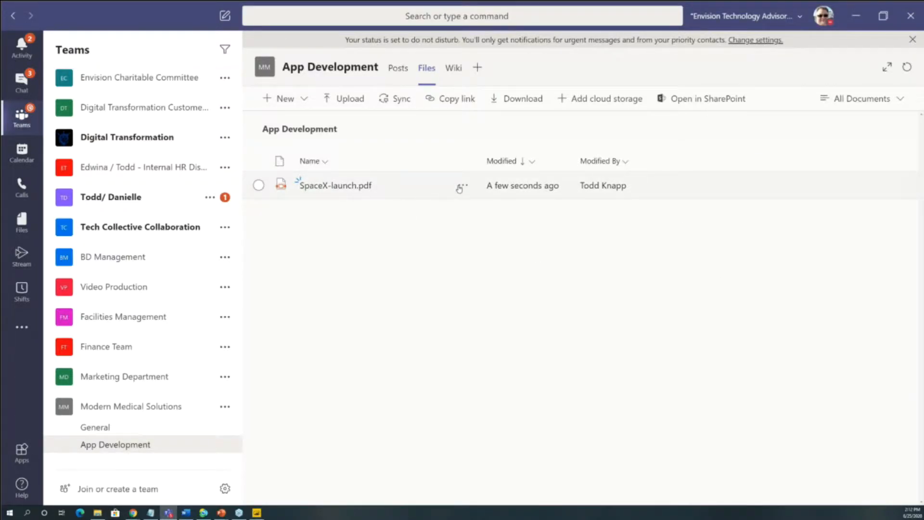
- Examine the actions available for SpaceX-launch.pdf in the App Development channel's files
click(463, 185)
mouse_move(522, 188)
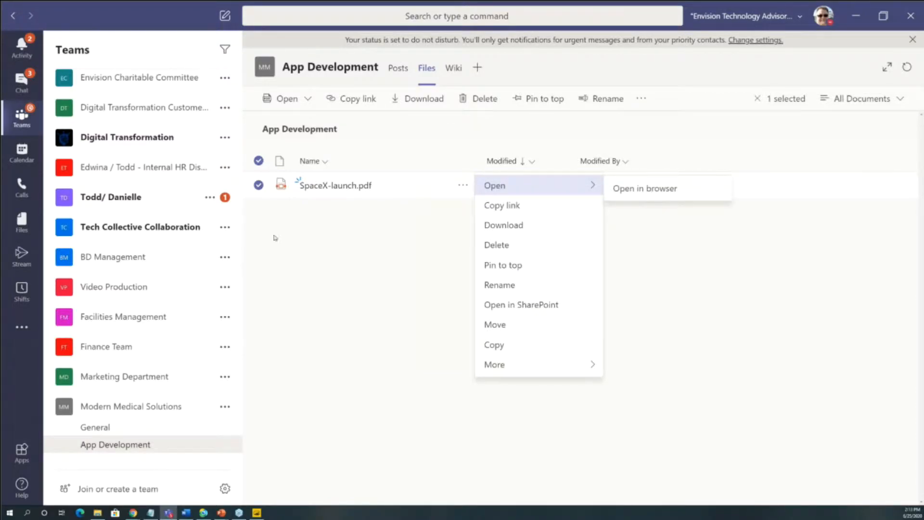
click(282, 213)
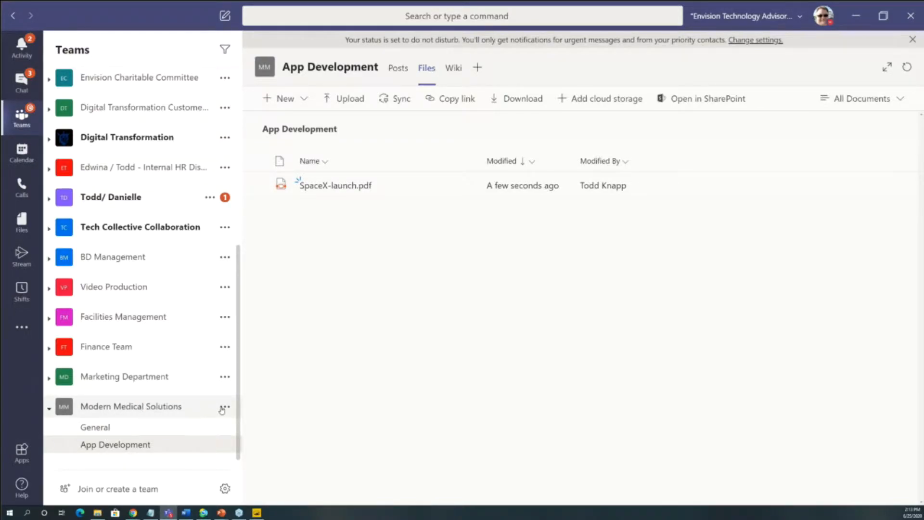
- Open the channel's files in SharePoint and sync the team's Documents library to this computer with OneDrive
click(702, 101)
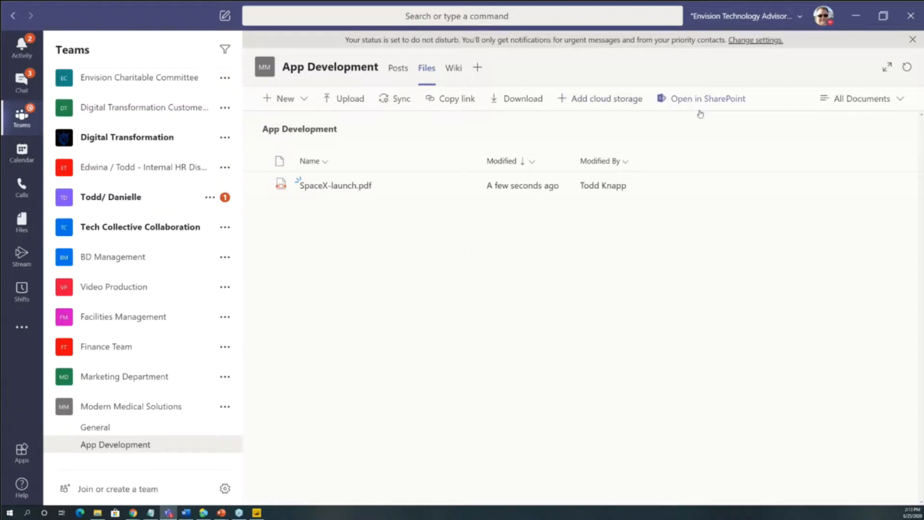
drag(1, 56, 418, 55)
double_click(417, 55)
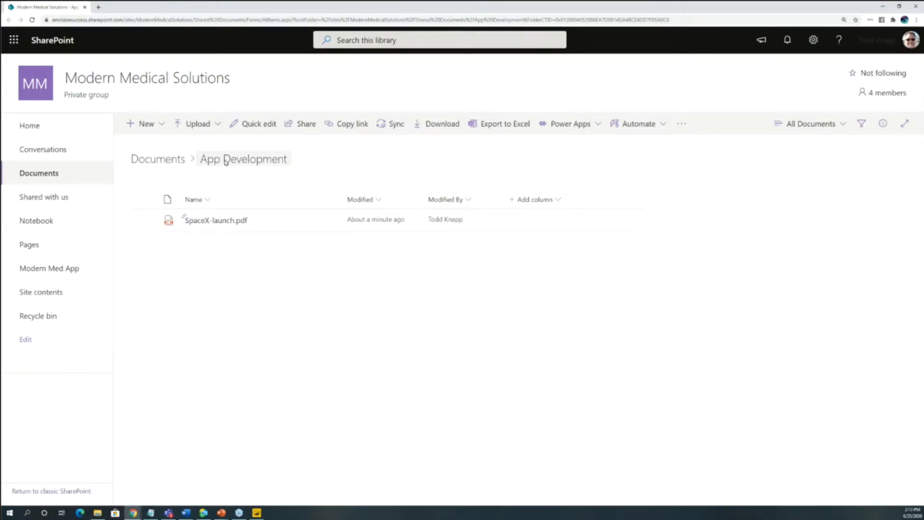
click(158, 159)
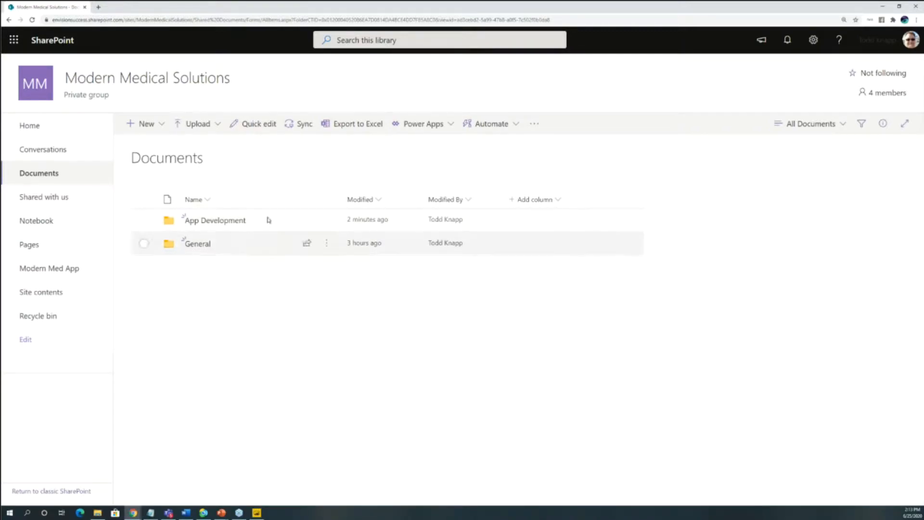
click(304, 125)
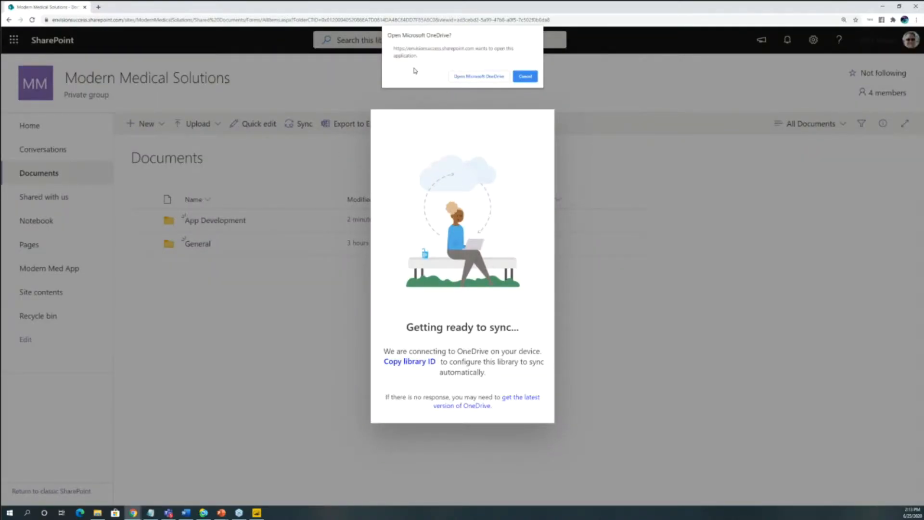
click(466, 77)
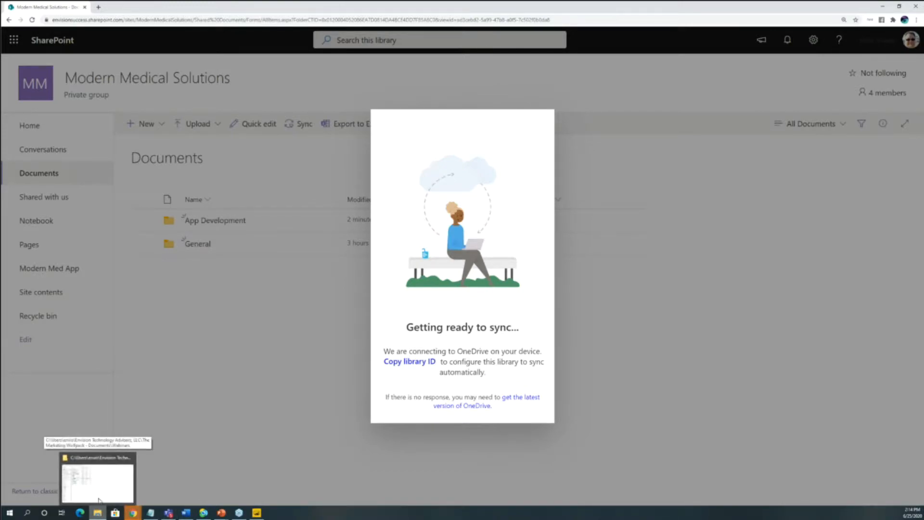
- Switch to File Explorer and open the App Development folder in the synced Modern Medical Solutions - Documents library under Envision Technology Advisors, LLC
drag(0, 36, 331, 71)
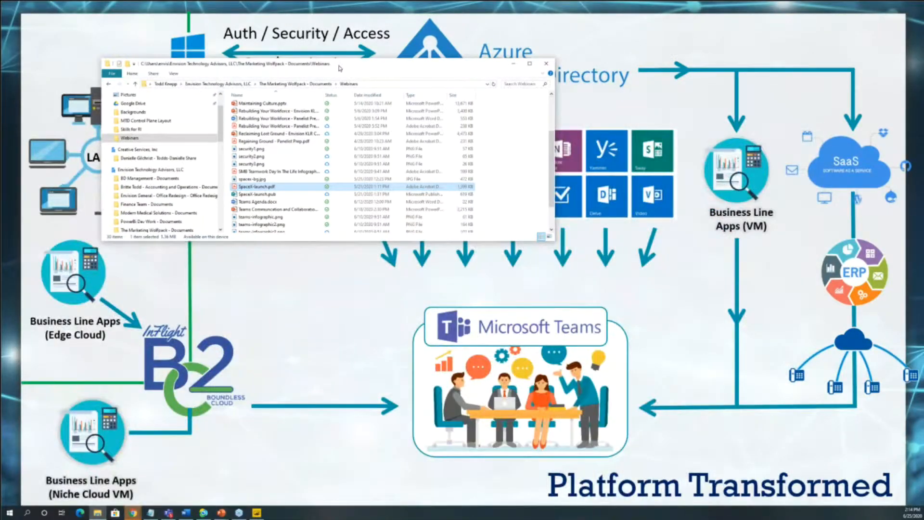
double_click(339, 69)
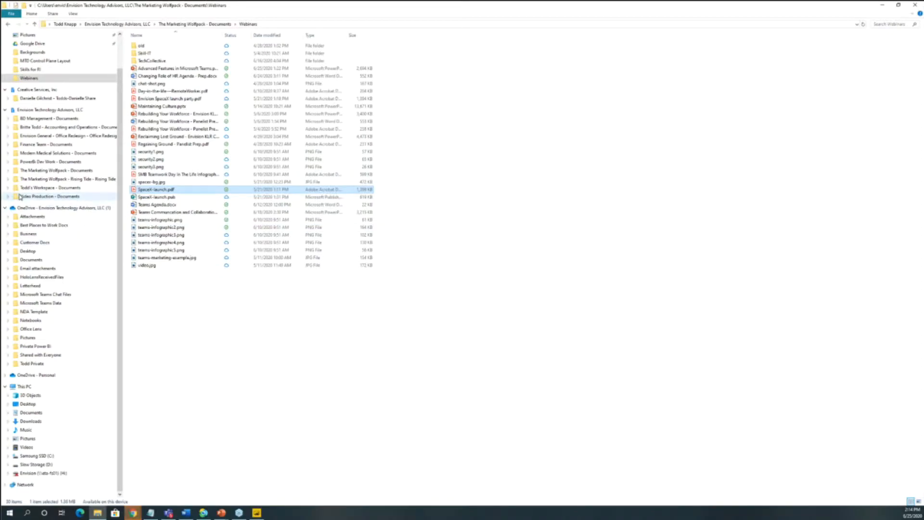
click(5, 110)
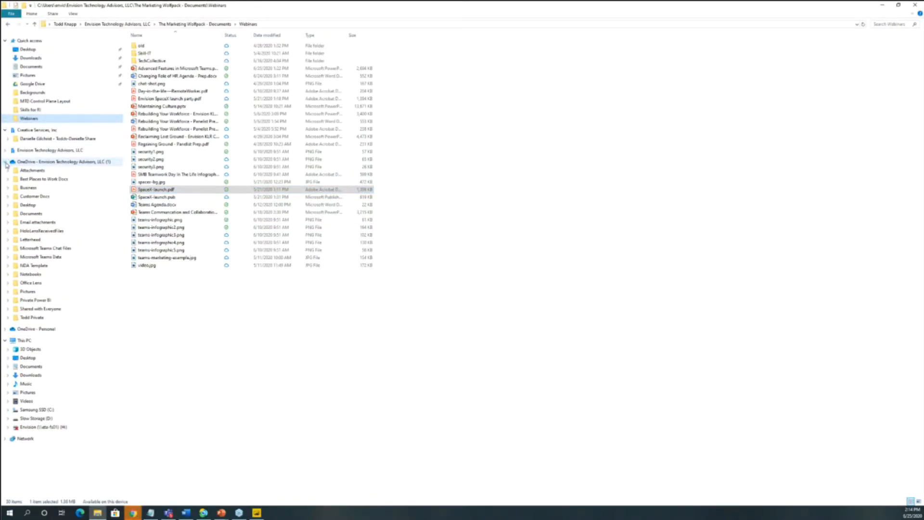
click(6, 162)
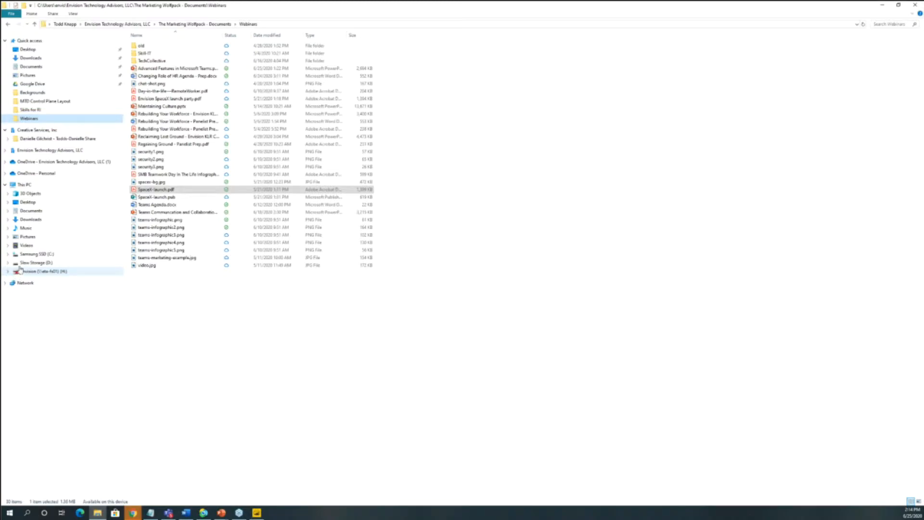
click(7, 152)
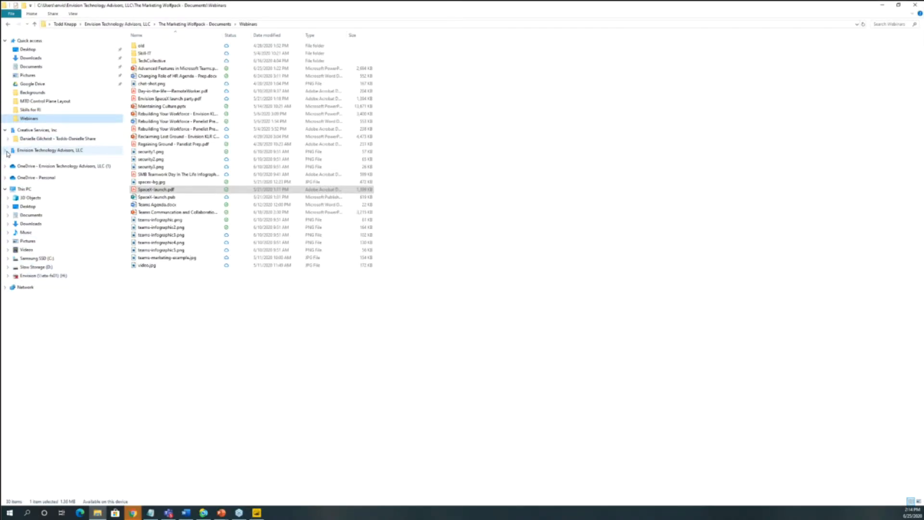
click(57, 151)
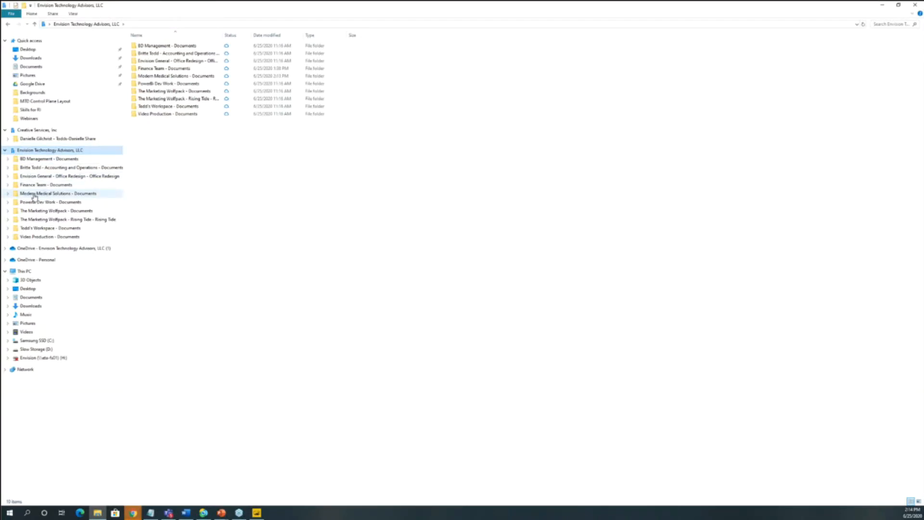
click(46, 194)
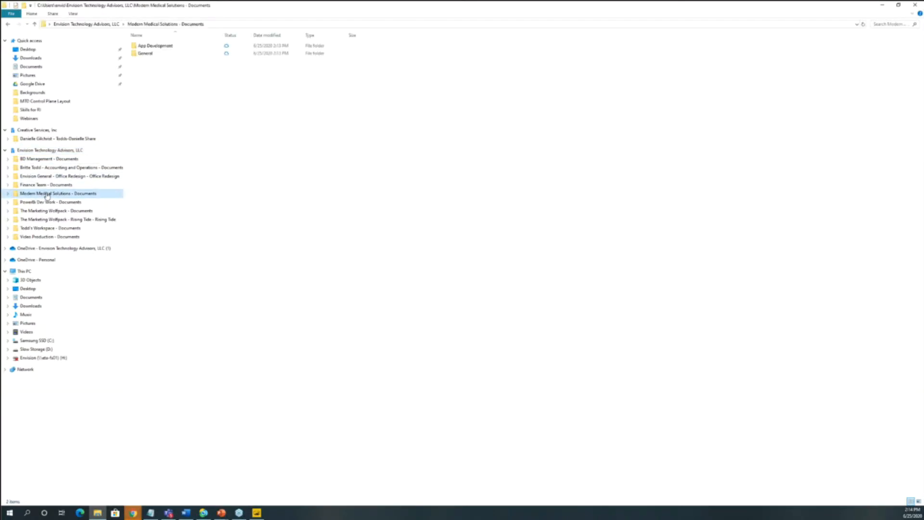
double_click(149, 46)
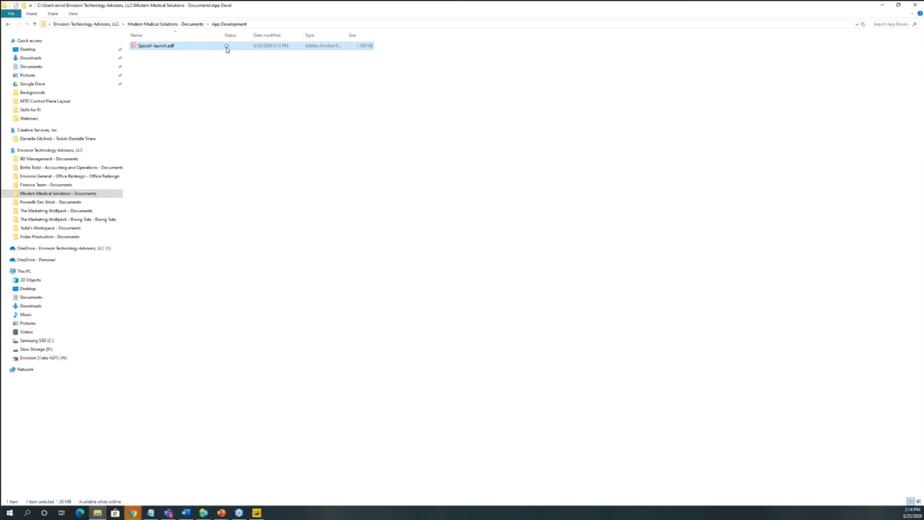
- Set SpaceX-launch.pdf to always keep on this device, and turn that option off again
right_click(187, 46)
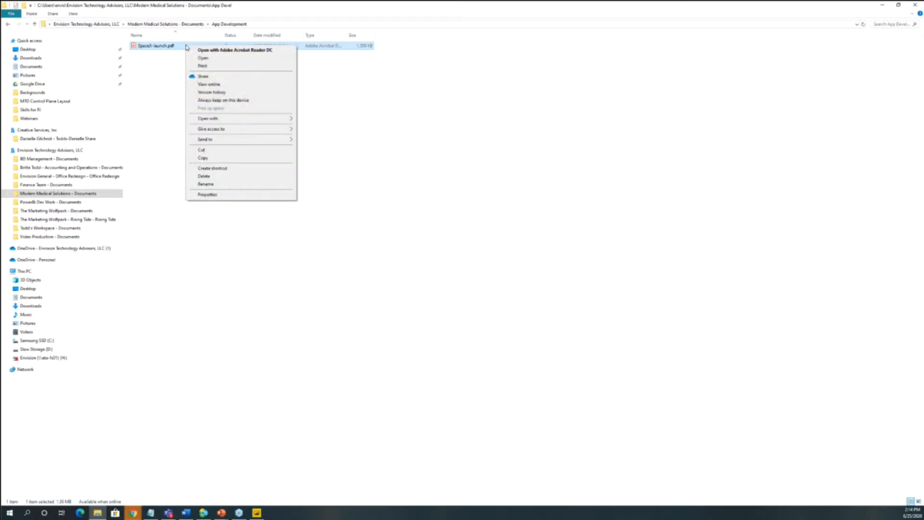
click(217, 101)
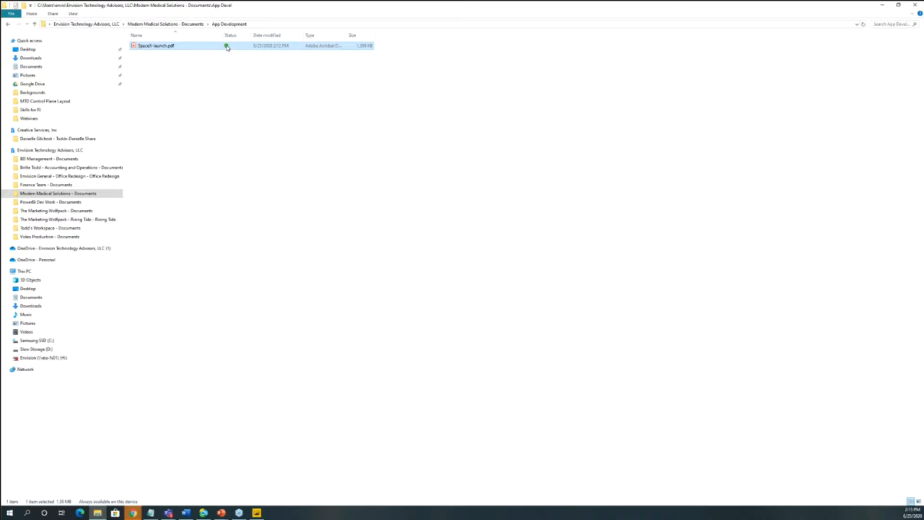
right_click(197, 46)
click(233, 99)
- Free up local space for the whole synced Modern Medical Solutions - Documents folder
right_click(90, 194)
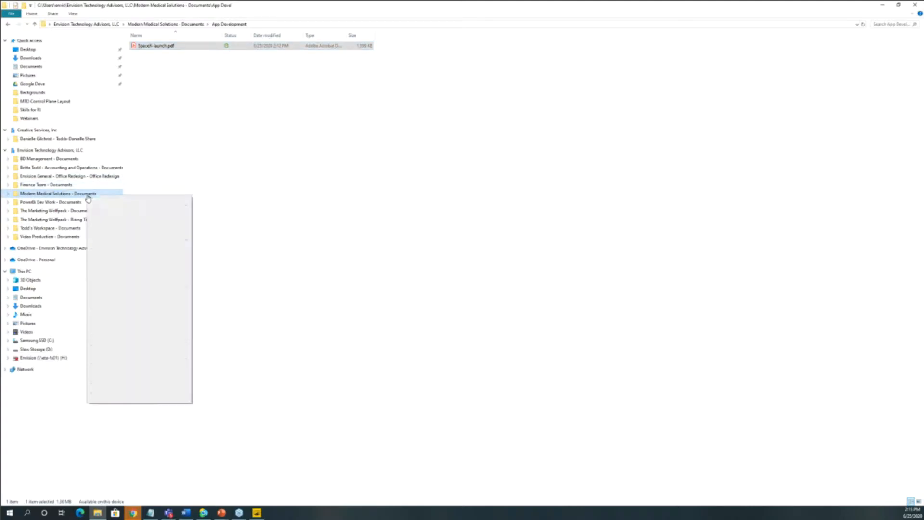
click(244, 172)
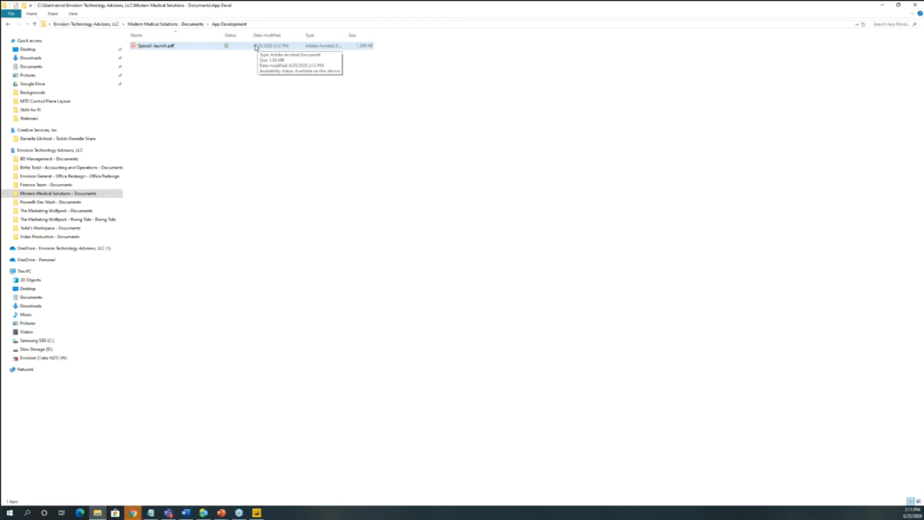
right_click(76, 195)
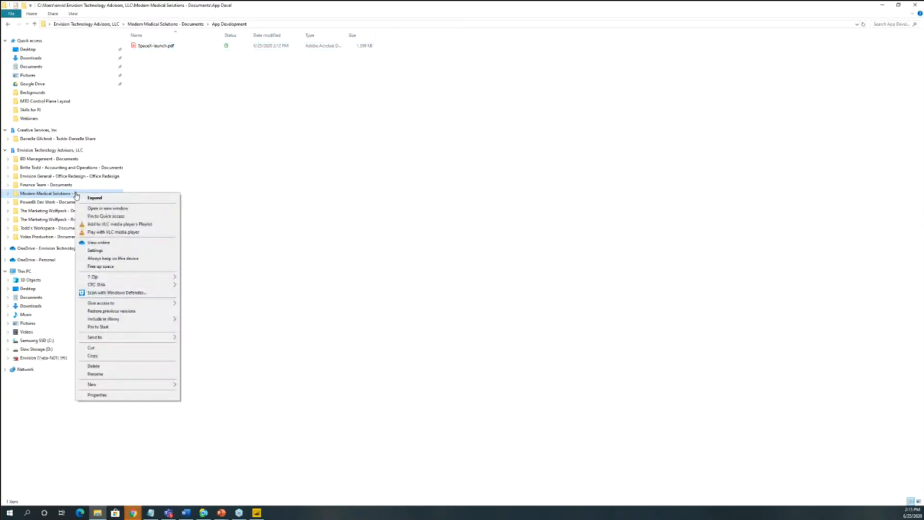
click(114, 268)
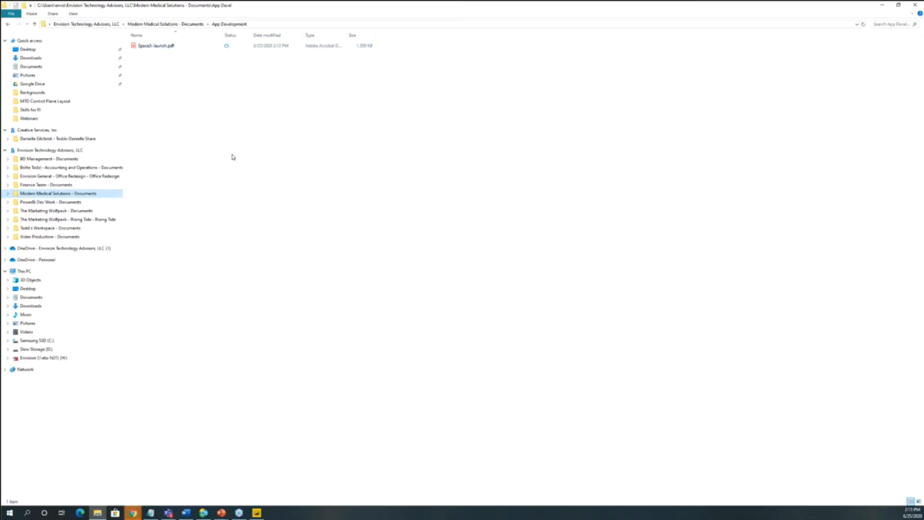
- Open SpaceX-launch.pdf from the synced App Development folder, view it in the PDF reader and close it
double_click(159, 46)
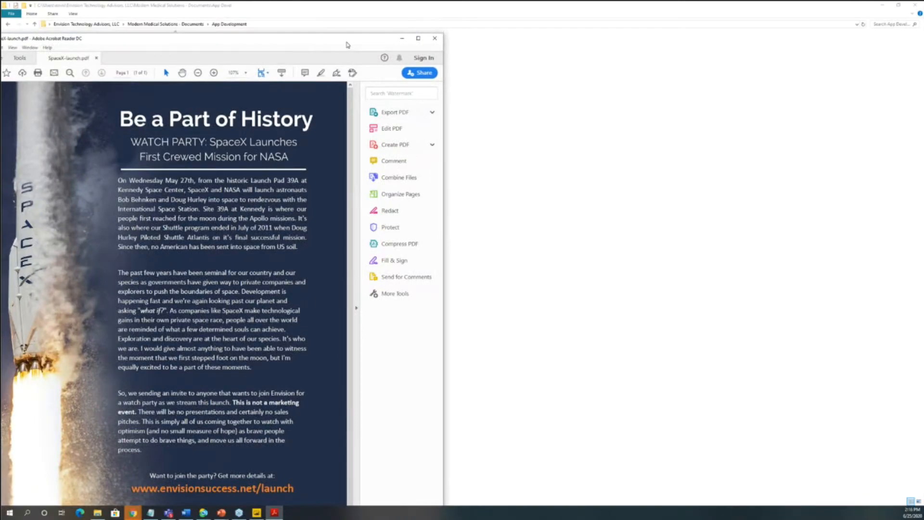
drag(347, 45, 522, 39)
scroll(363, 247, up, 1)
click(610, 37)
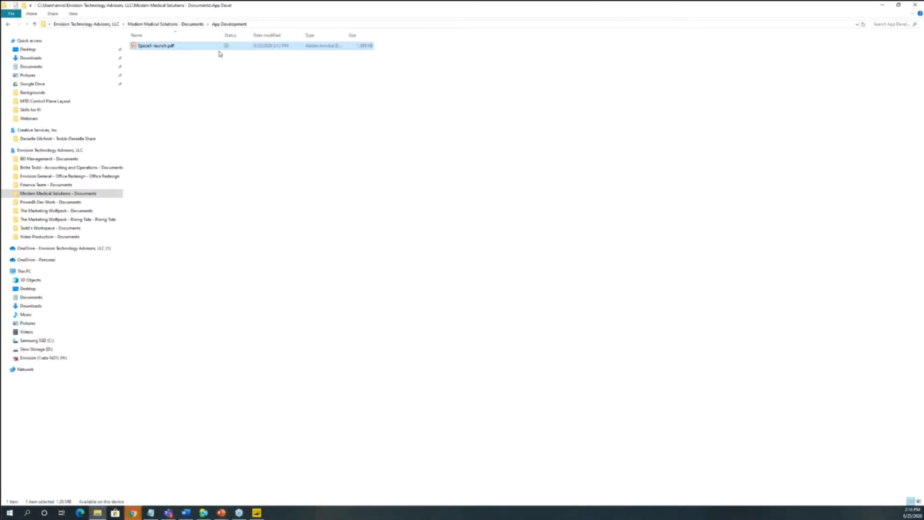
- Free up the local space used by SpaceX-launch.pdf and switch back to Microsoft Teams
right_click(215, 49)
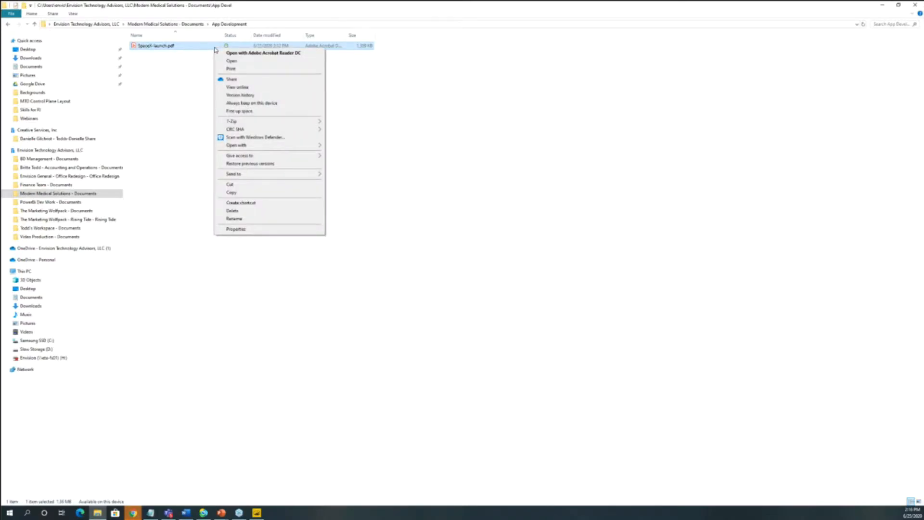
click(240, 111)
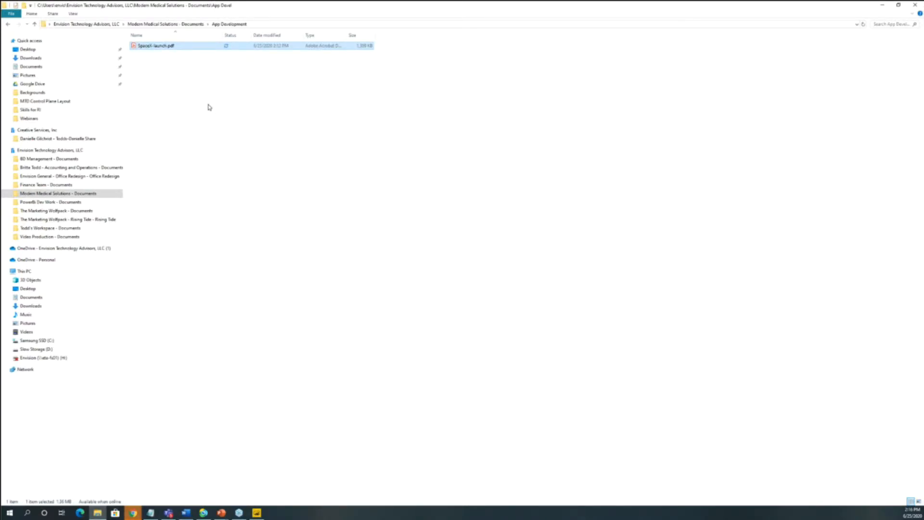
click(226, 139)
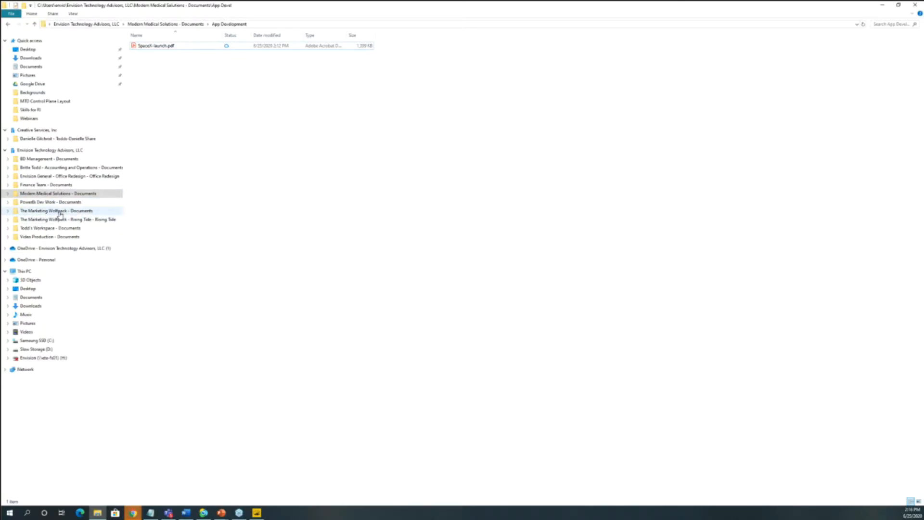
click(168, 513)
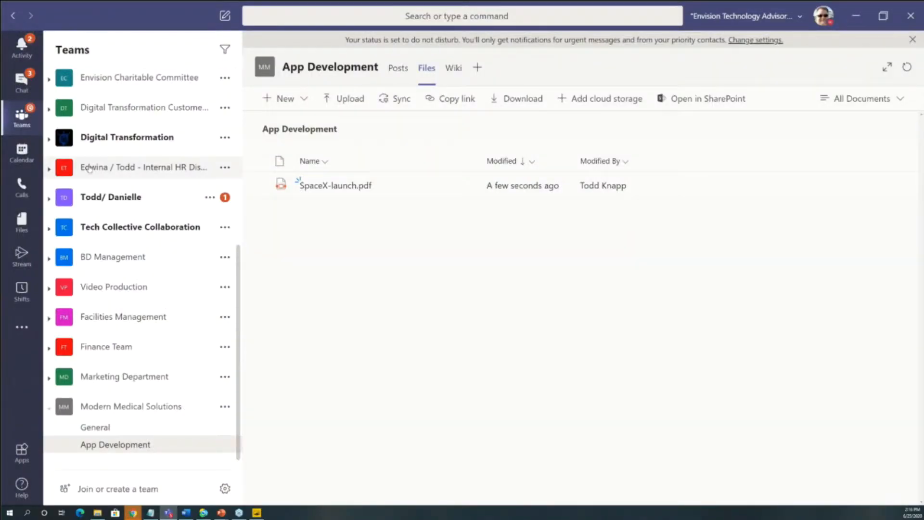
- Switch to File Explorer and open the General folder in the synced Modern Medical Solutions - Documents library
scroll(142, 262, up, 10)
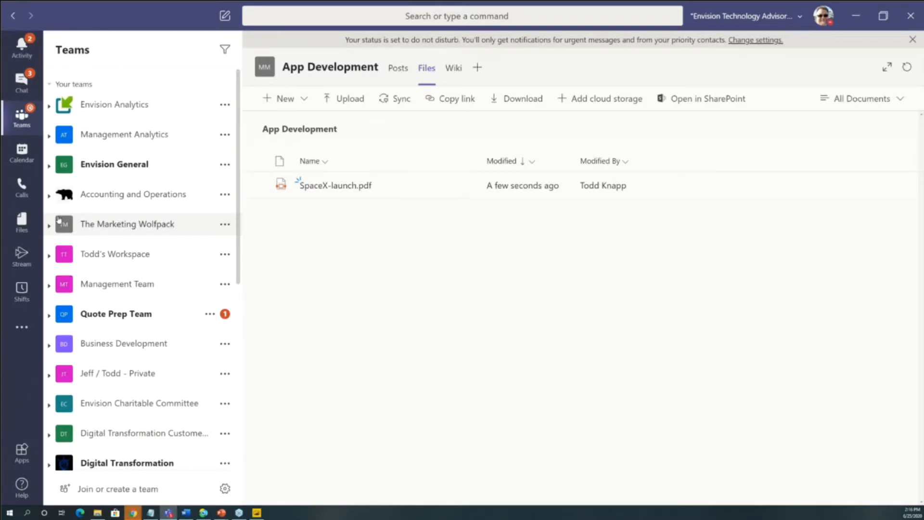
click(855, 16)
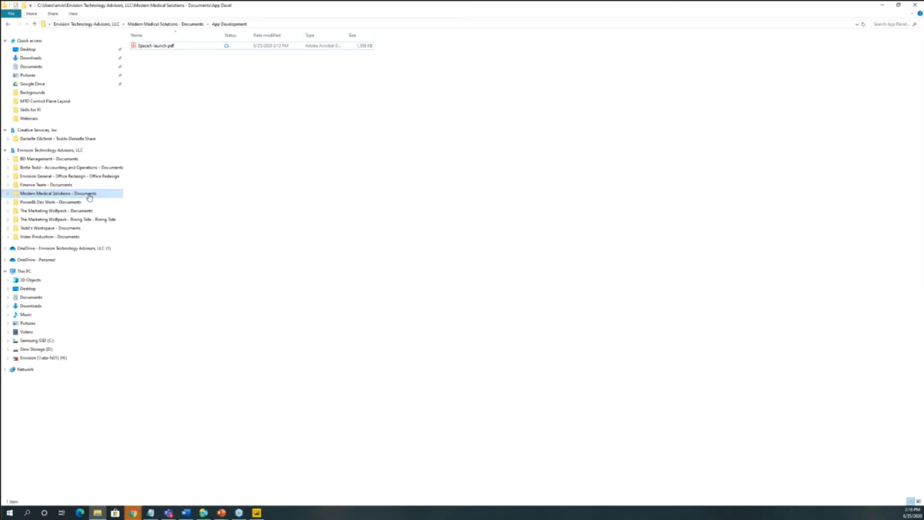
right_click(171, 85)
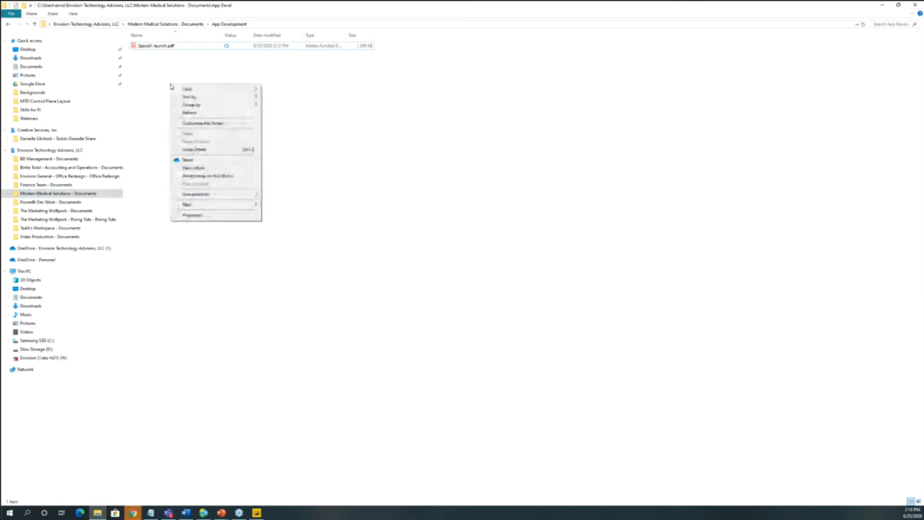
mouse_move(204, 205)
click(150, 24)
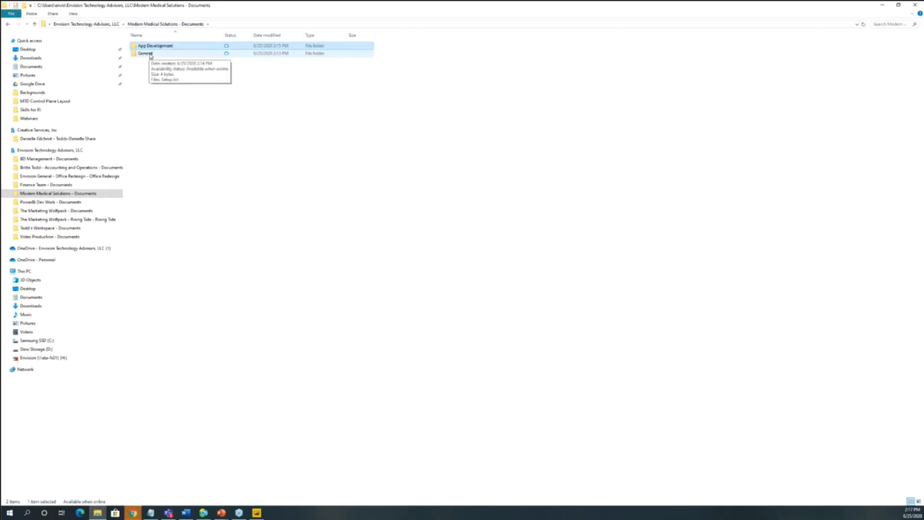
click(150, 56)
double_click(151, 56)
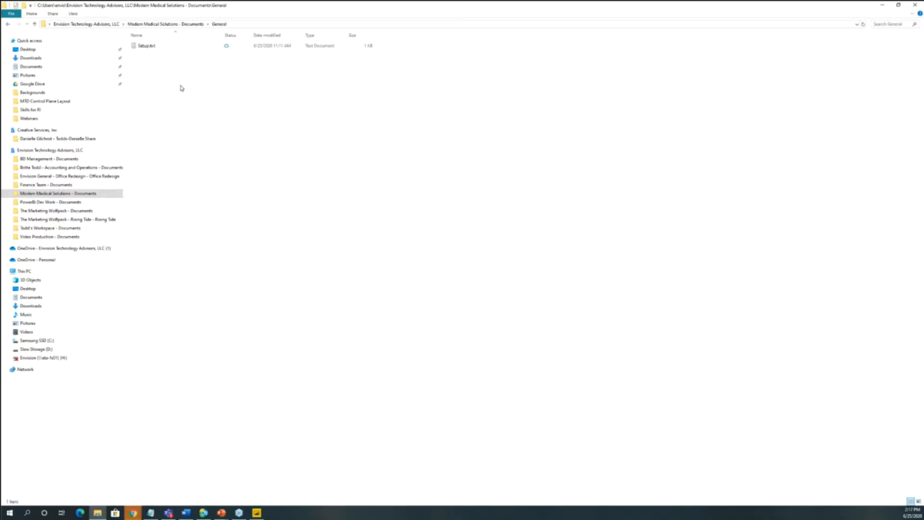
- Create a new folder named Marketing Collateral inside the General folder
right_click(161, 77)
mouse_move(203, 195)
click(265, 197)
text(Marketing C)
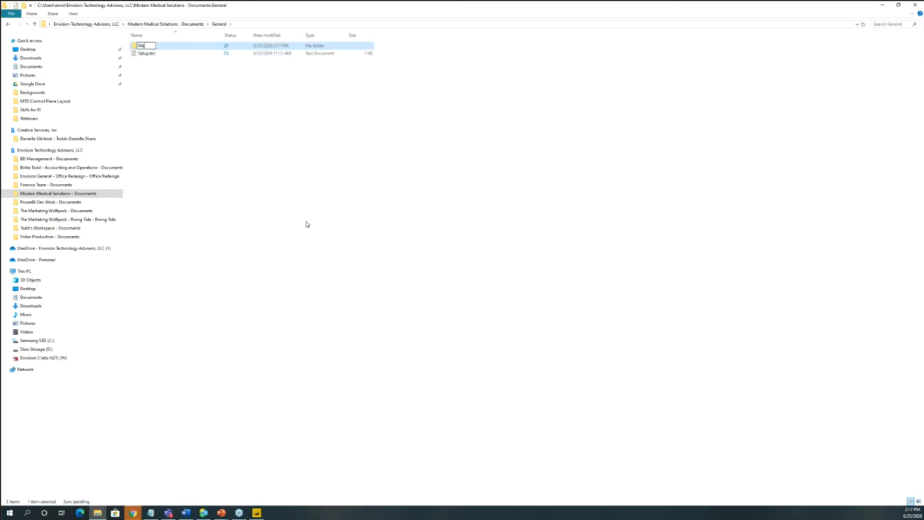
text(l)
key(BackSpace)
text(ollabteral)
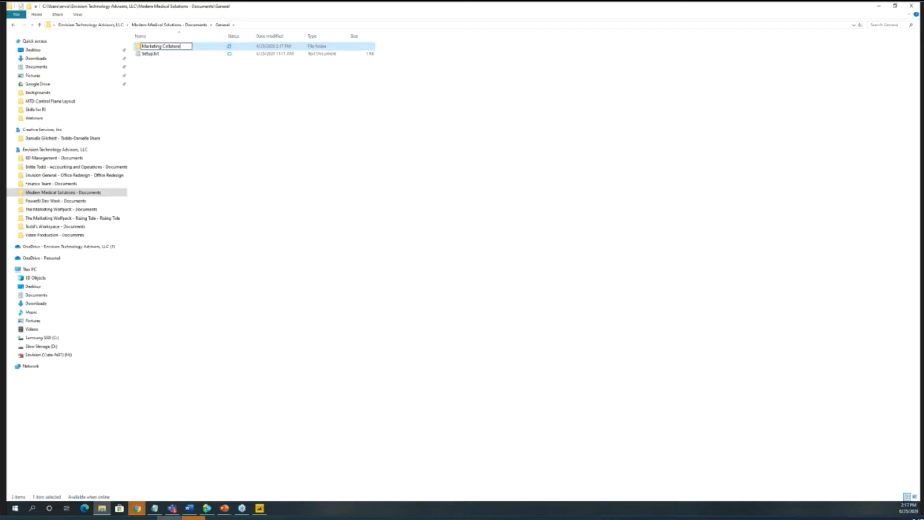
key(Return)
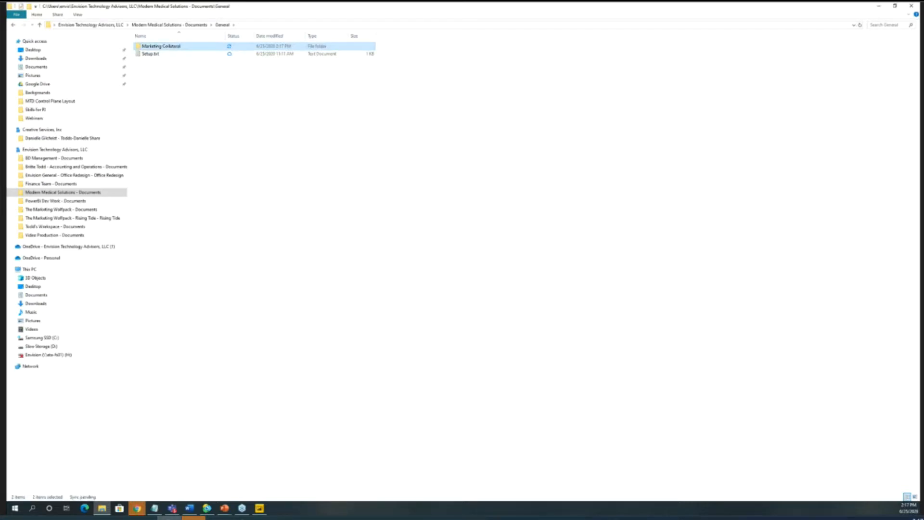
- Move Modern Medical Solutions - Logo.png from Downloads into the Marketing Collateral folder using a second File Explorer window
double_click(176, 46)
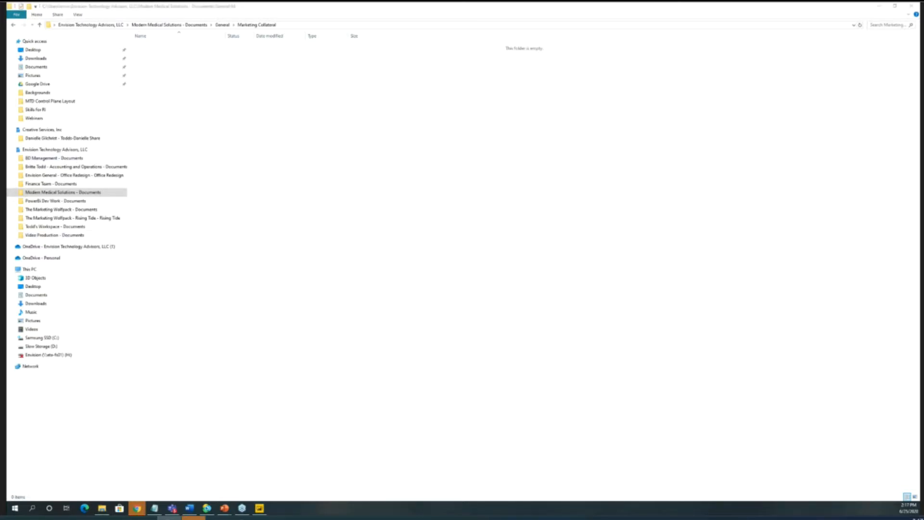
key(super+e)
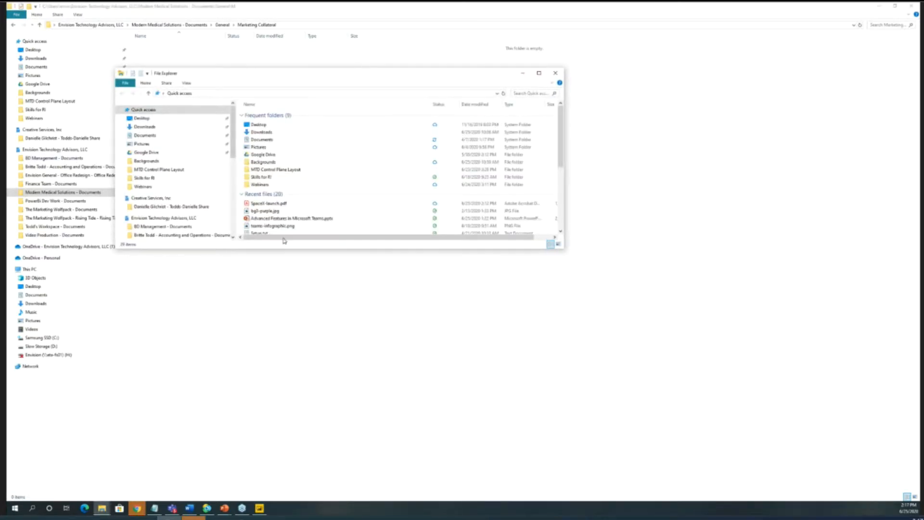
click(151, 128)
drag(335, 73, 1, 96)
drag(59, 153, 342, 188)
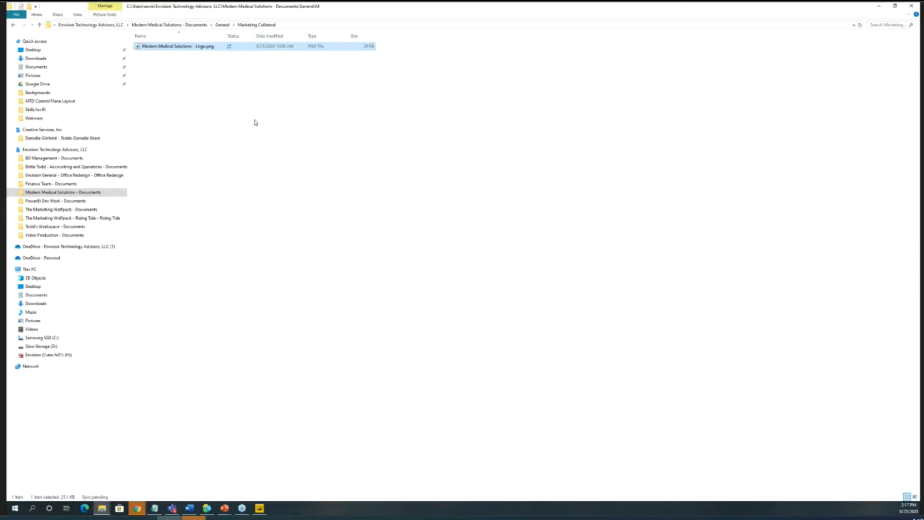
click(256, 155)
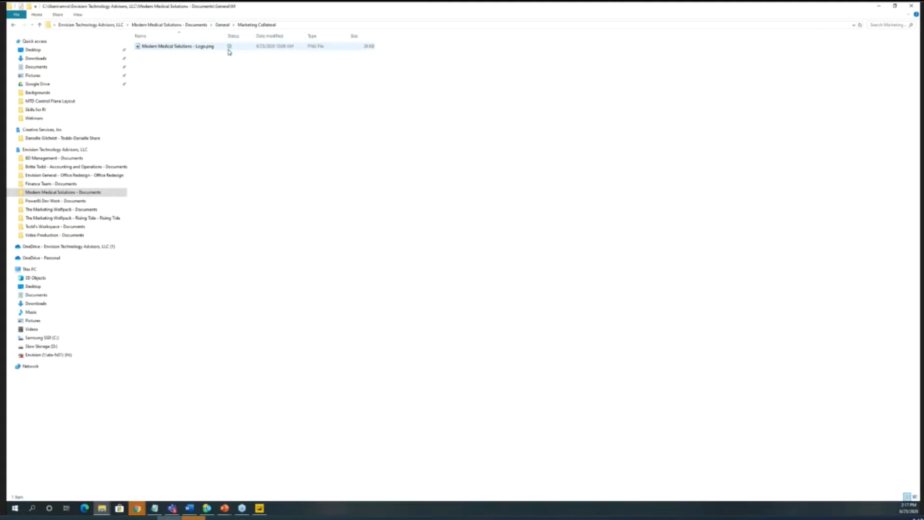
- Switch to Microsoft Teams and view the Marketing Collateral folder in the files of the Modern Medical Solutions General channel
click(172, 508)
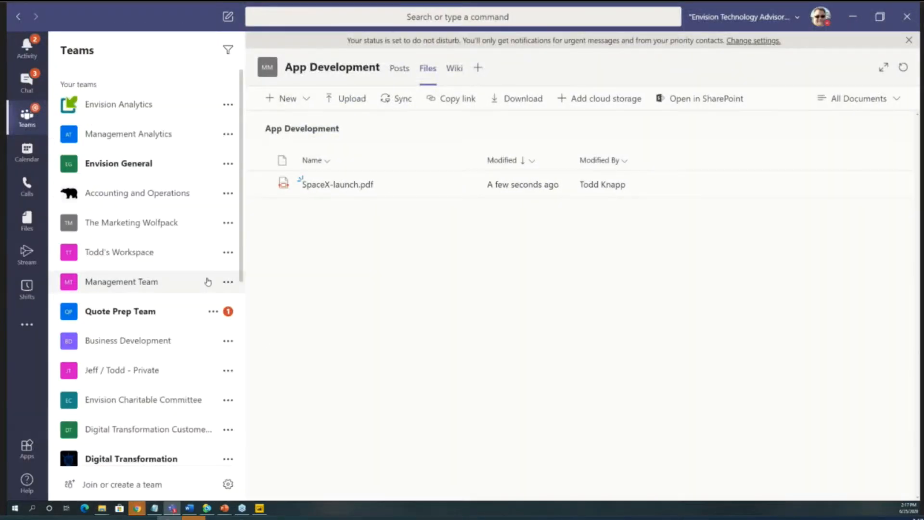
scroll(194, 315, down, 5)
scroll(194, 314, down, 1)
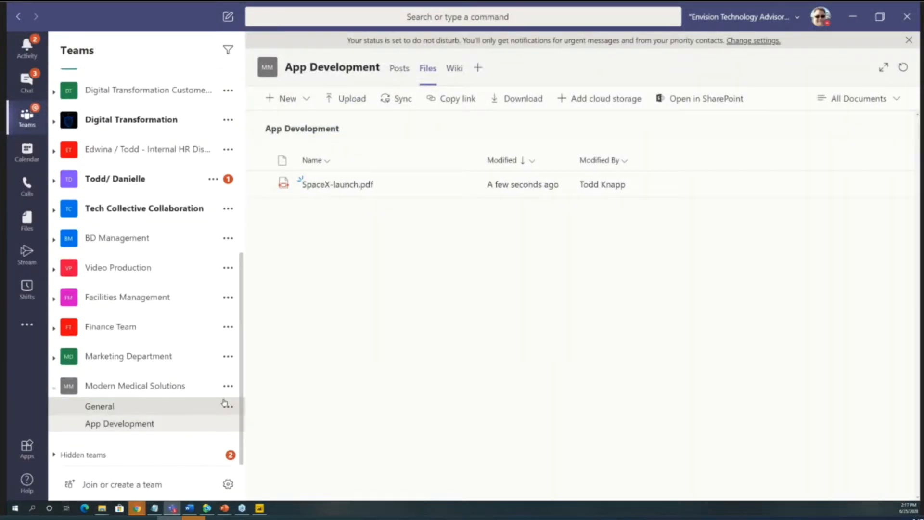
click(151, 411)
click(373, 72)
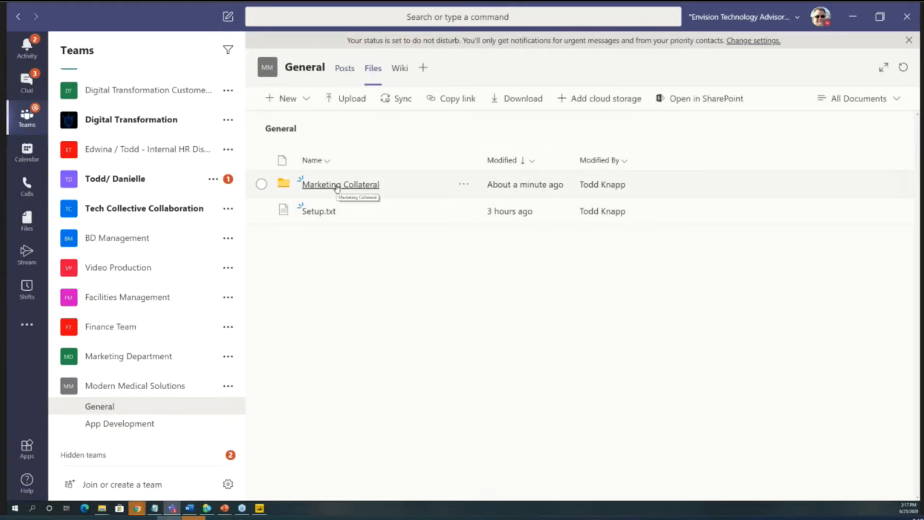
click(337, 188)
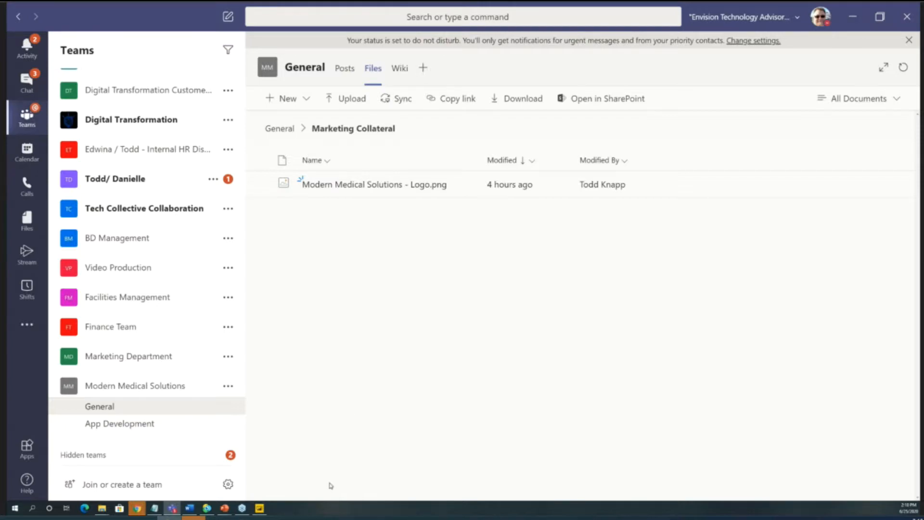
- Switch to File Explorer and look through the Microsoft Teams Chat Files folder in the Envision Technology Advisors OneDrive
click(102, 508)
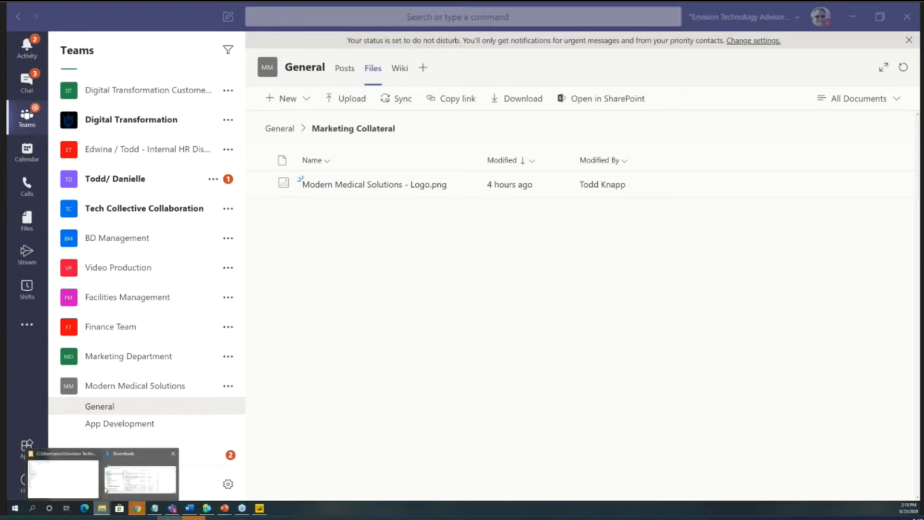
click(83, 488)
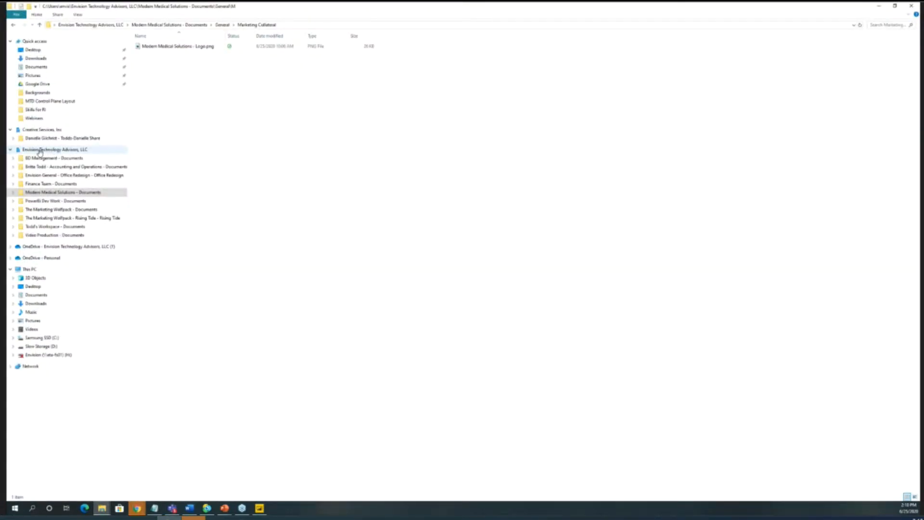
click(10, 151)
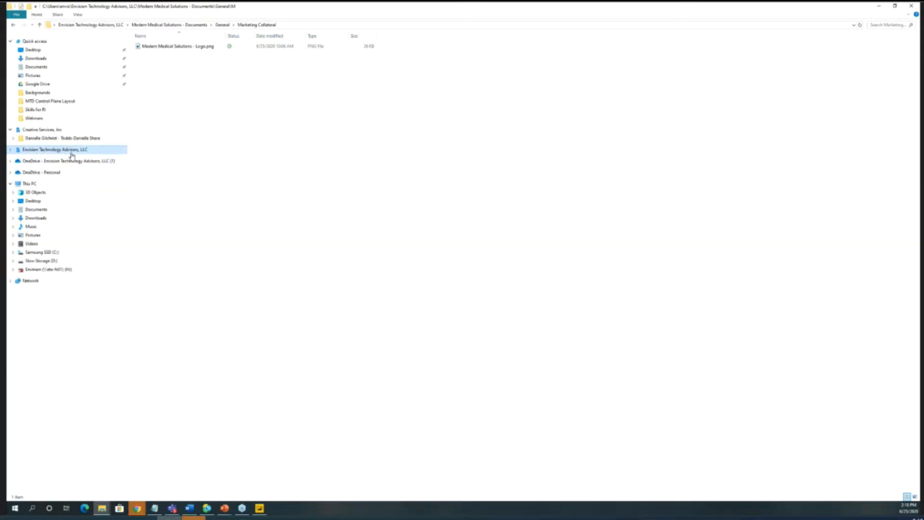
click(10, 162)
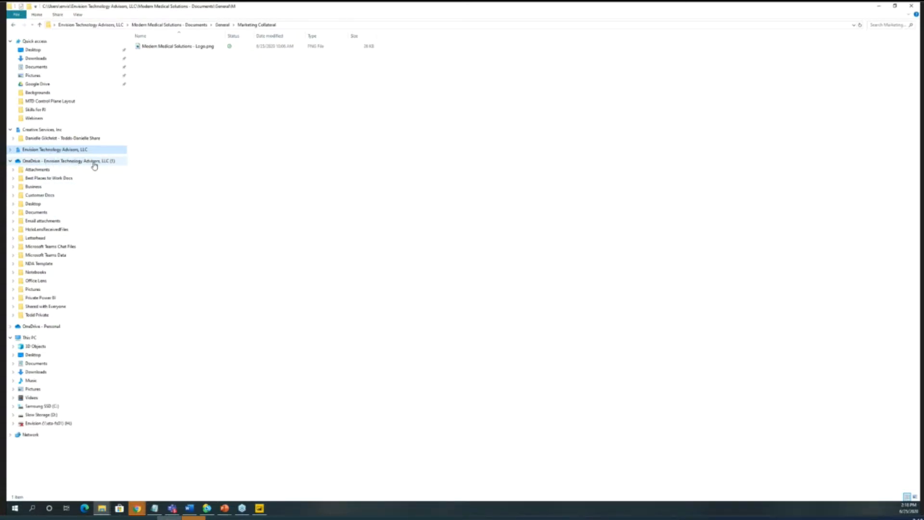
click(45, 248)
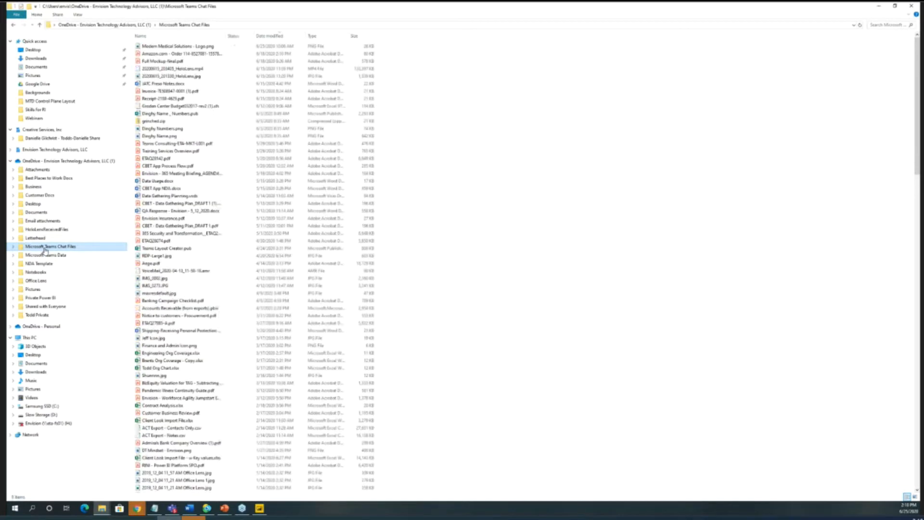
scroll(248, 312, down, 14)
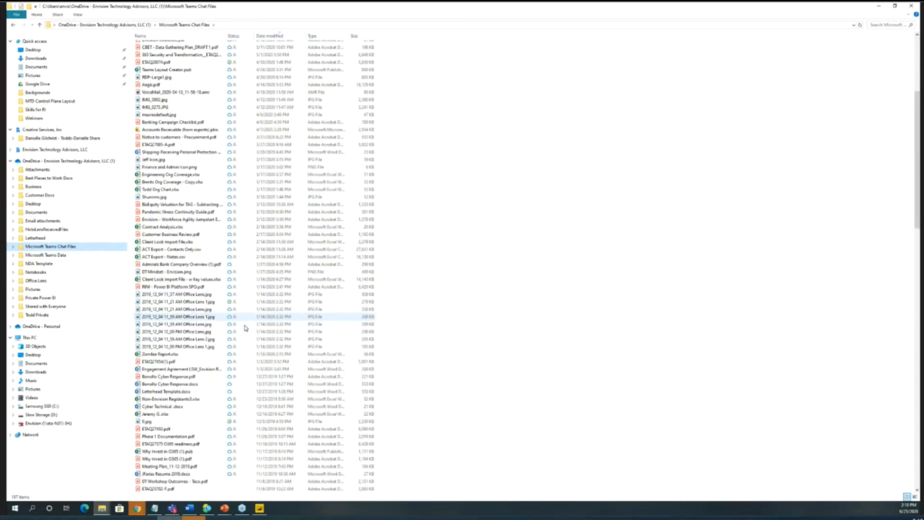
scroll(244, 337, down, 20)
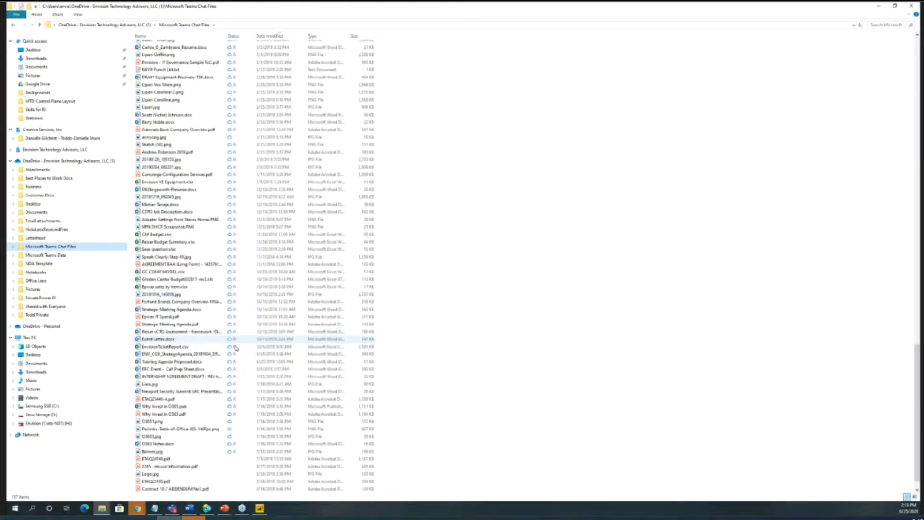
scroll(233, 349, up, 20)
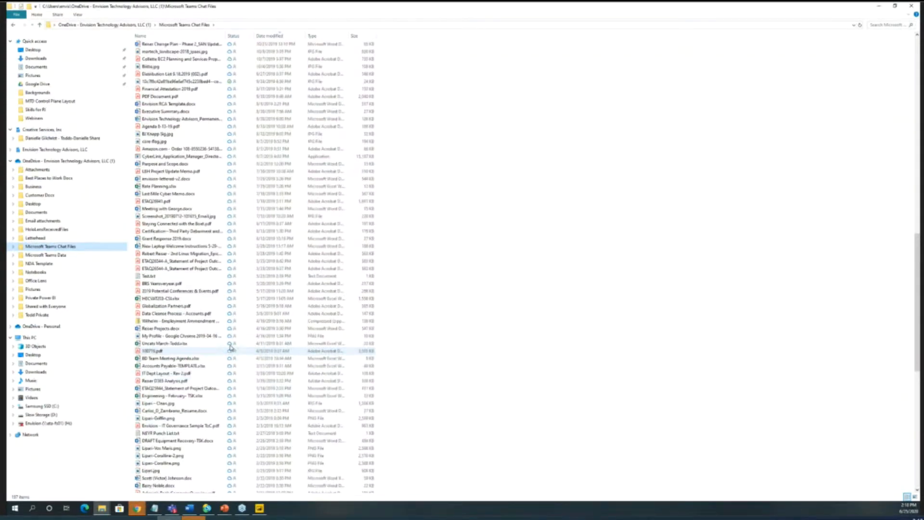
scroll(230, 346, up, 20)
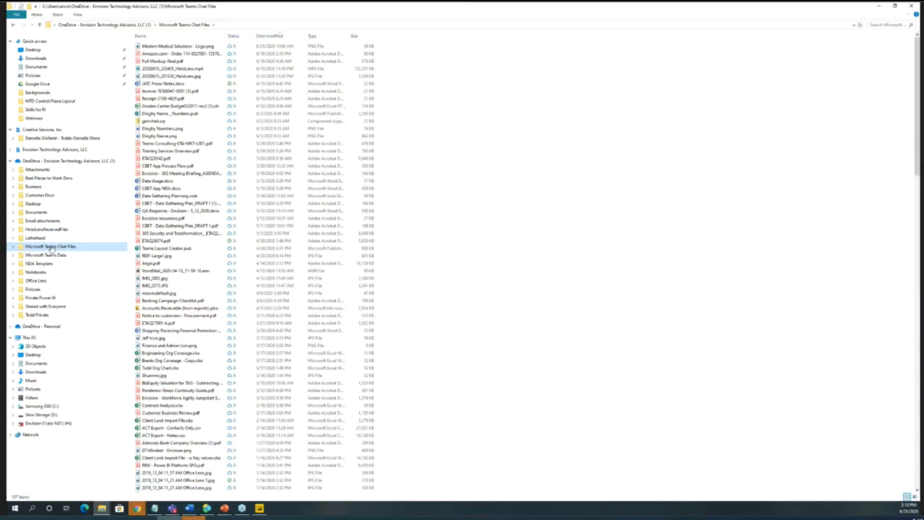
- Review the sharing access of Modern Medical Solutions - Logo.png, including the other person's permission choices, and close the sharing window
click(173, 46)
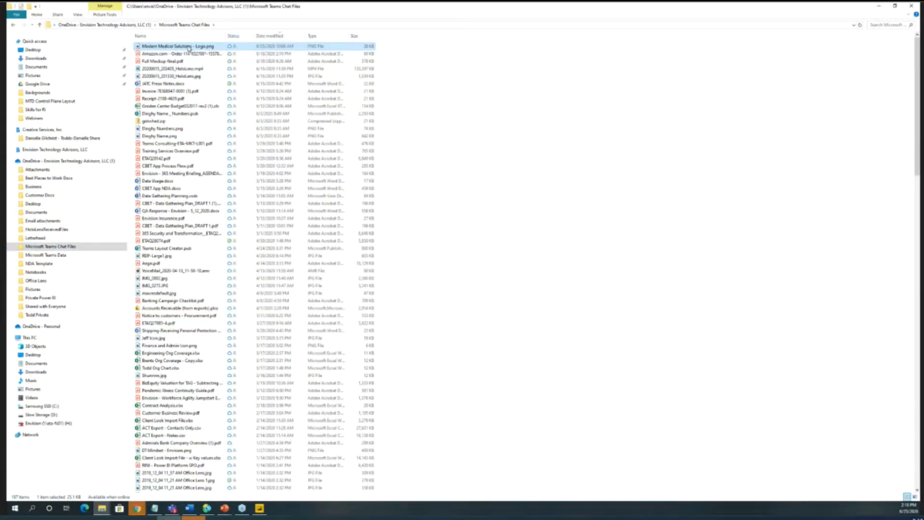
right_click(188, 48)
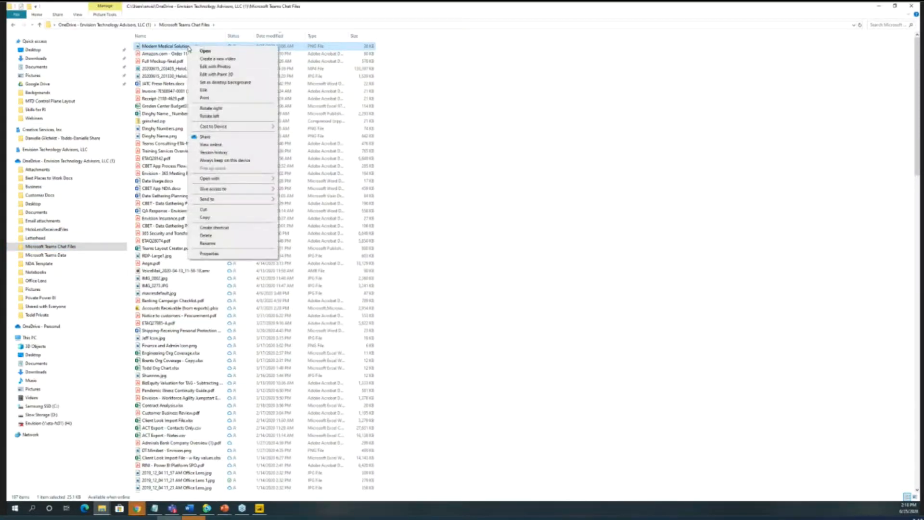
click(204, 138)
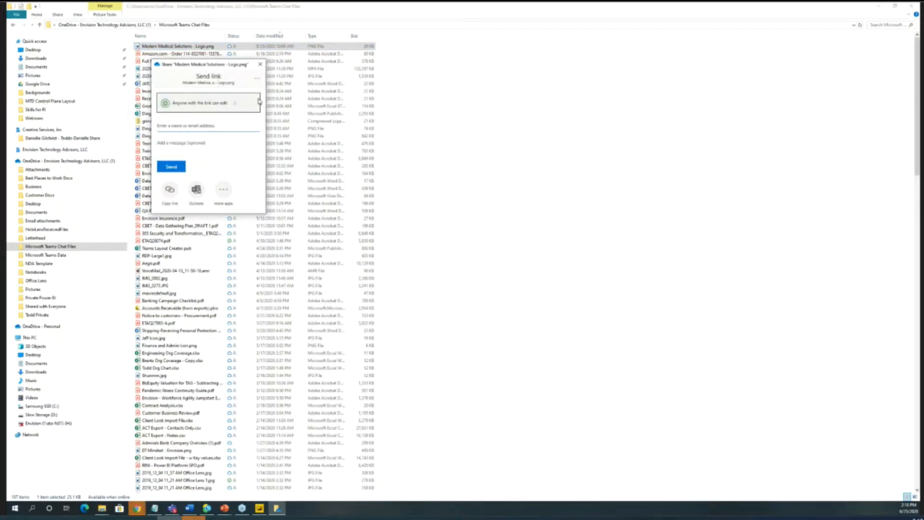
click(257, 78)
click(244, 95)
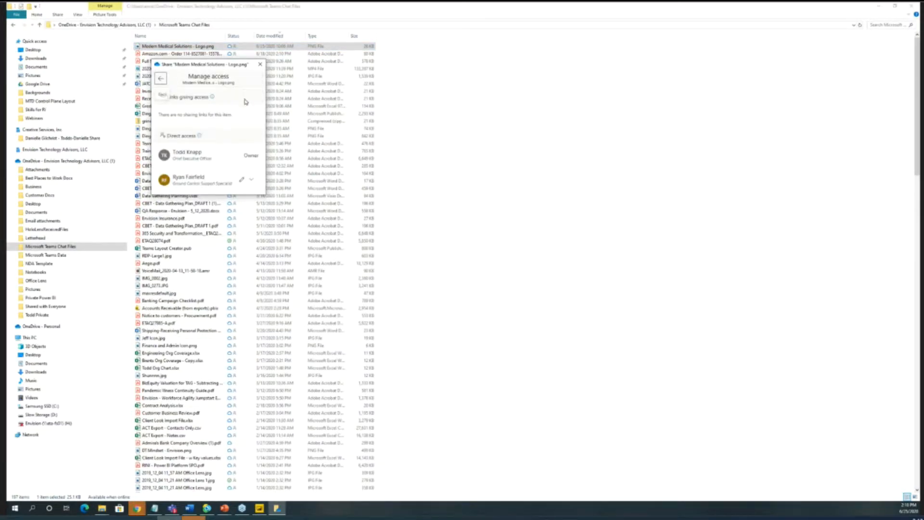
click(251, 179)
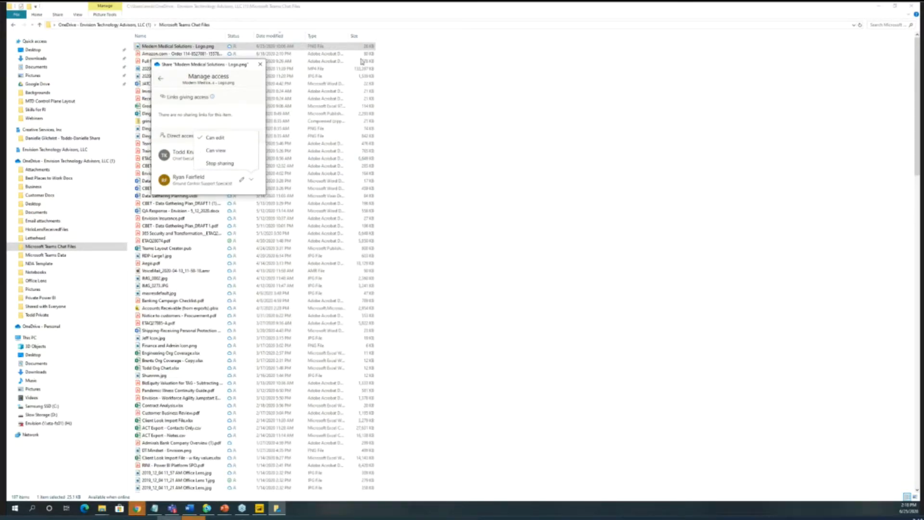
click(261, 64)
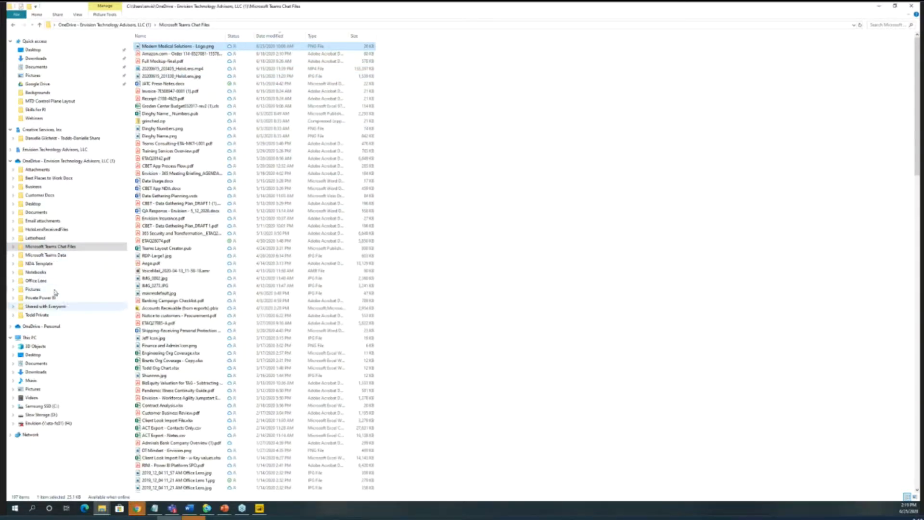
- Create a new folder named Modern Medical at the top level of the Envision Technology Advisors OneDrive
click(66, 162)
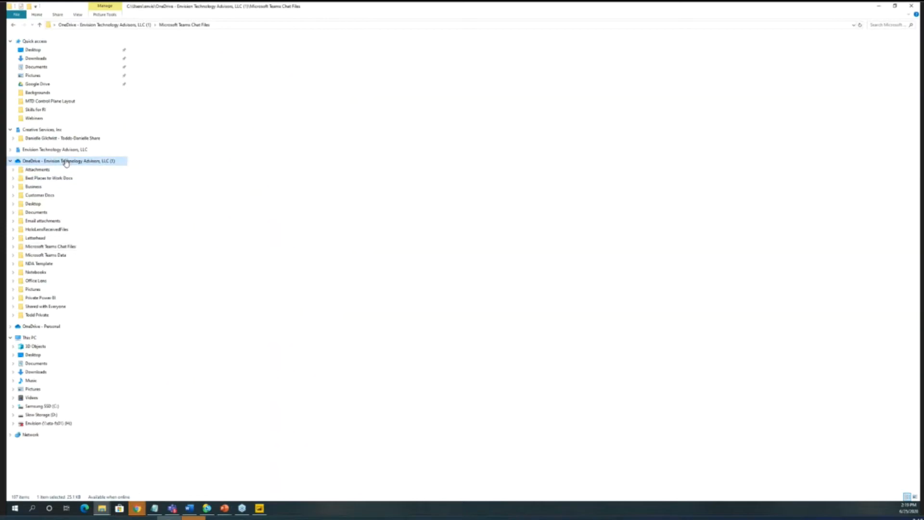
right_click(181, 301)
mouse_move(214, 418)
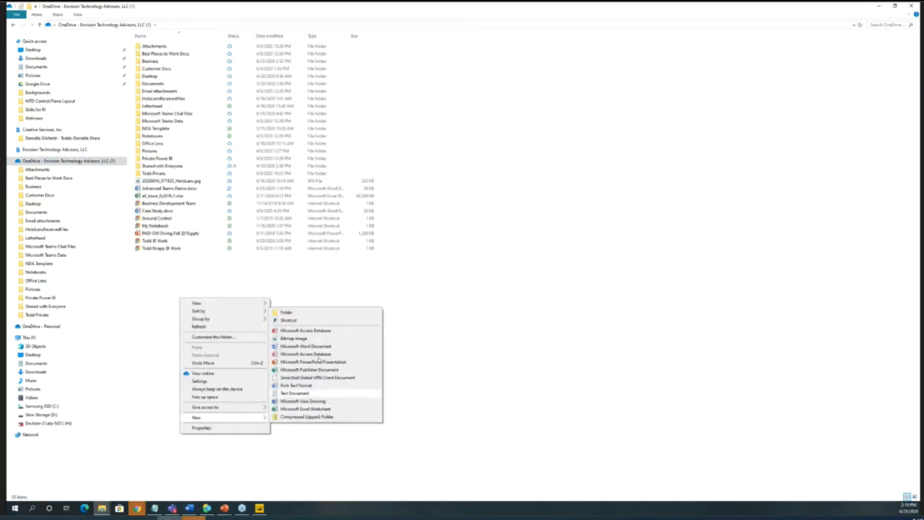
click(312, 315)
text(Modern)
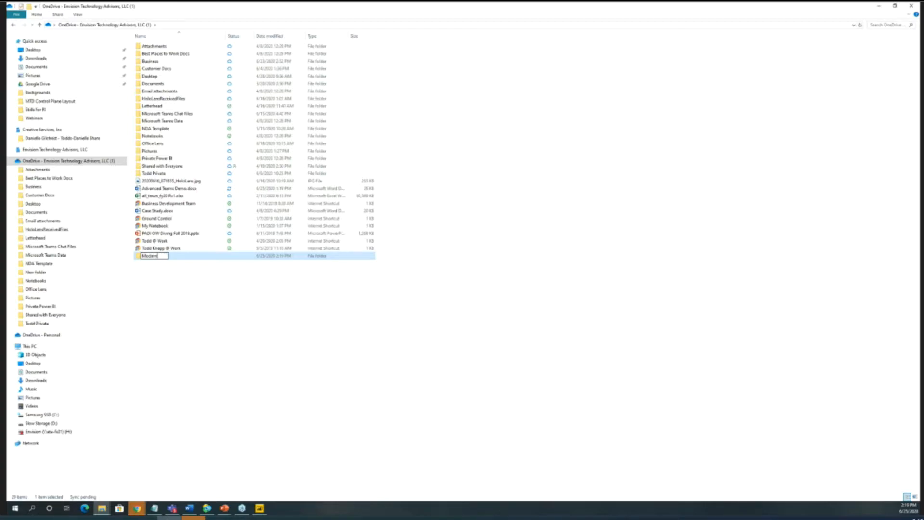
text( Medical)
key(Return)
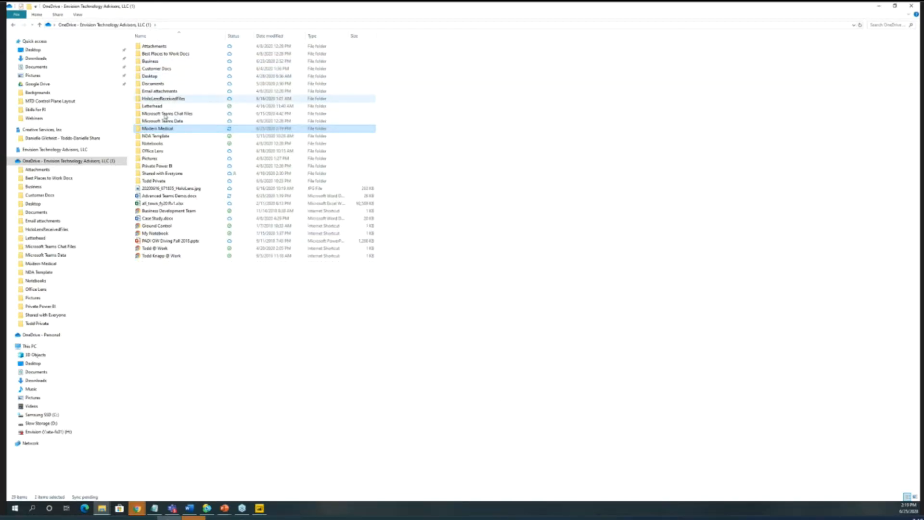
- Start sharing the Modern Medical folder from the Envision Technology Advisors OneDrive
right_click(169, 133)
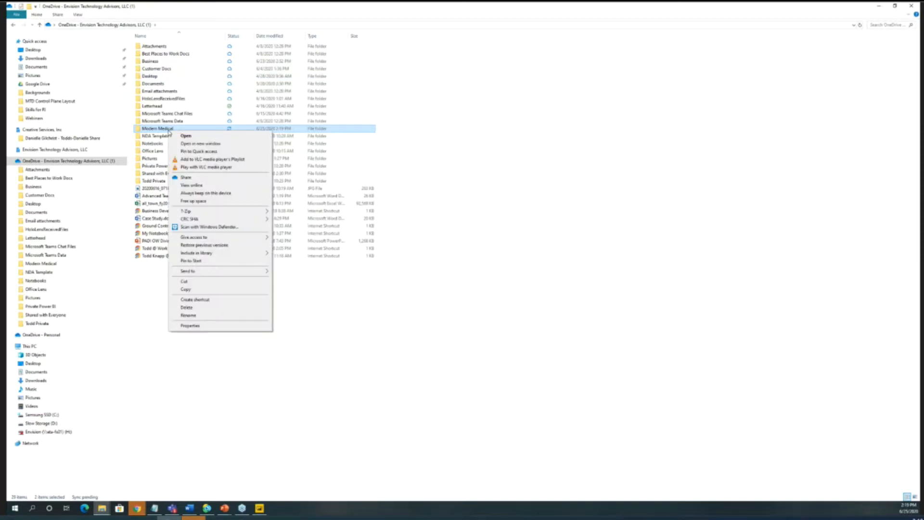
click(523, 205)
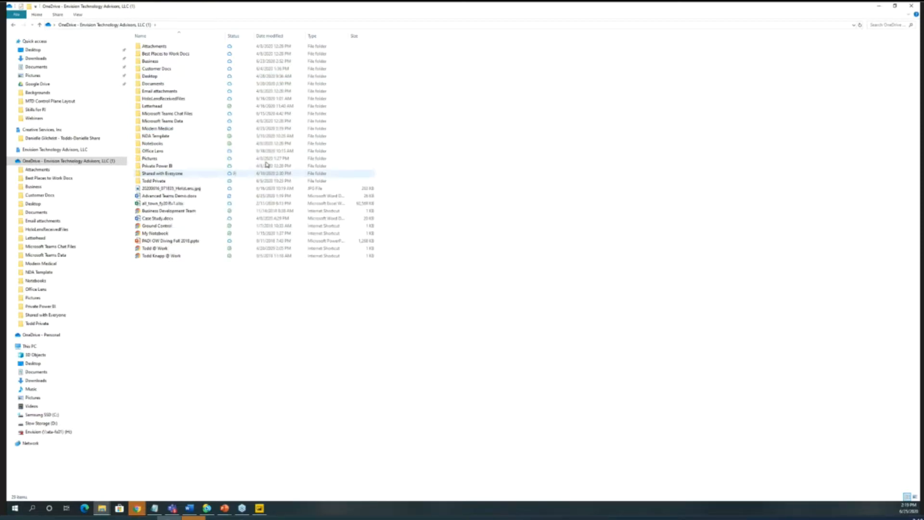
right_click(154, 129)
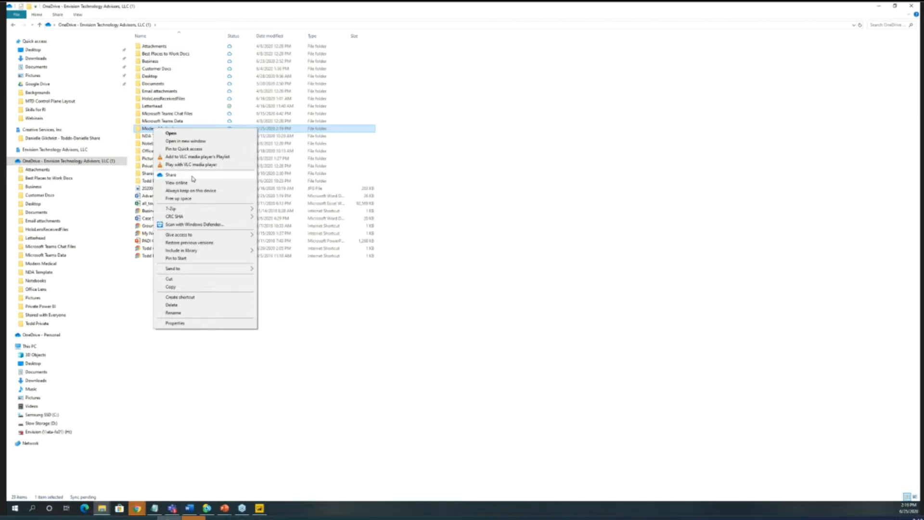
click(171, 175)
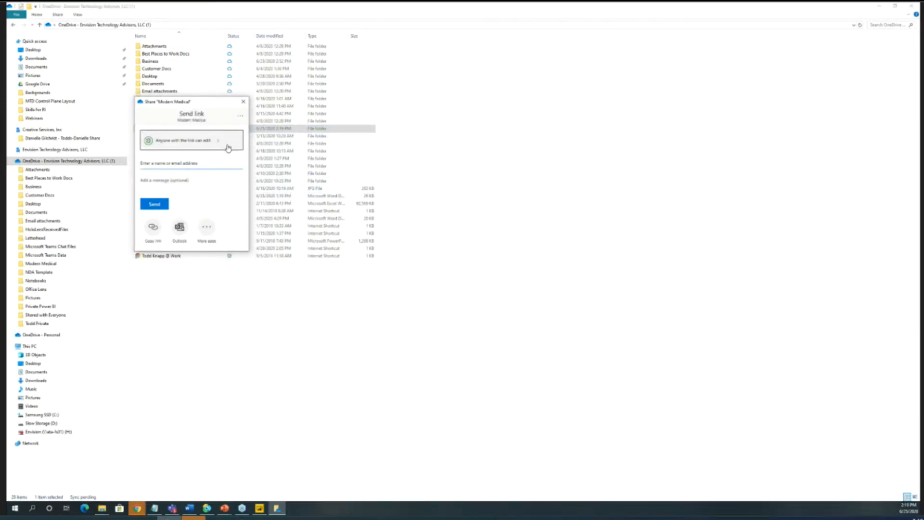
- Try link settings for anyone with the link with editing disallowed, expiration on June 29, 2020 and a link password, and cancel them
click(221, 142)
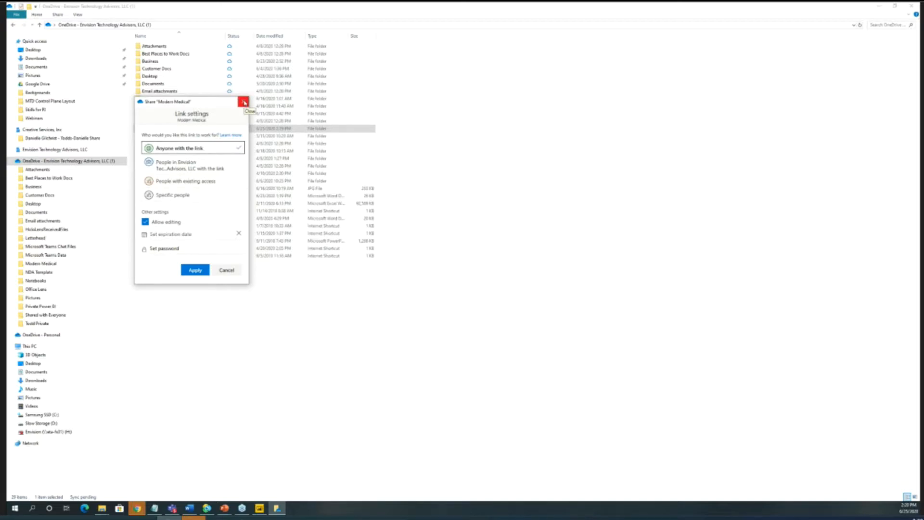
click(145, 223)
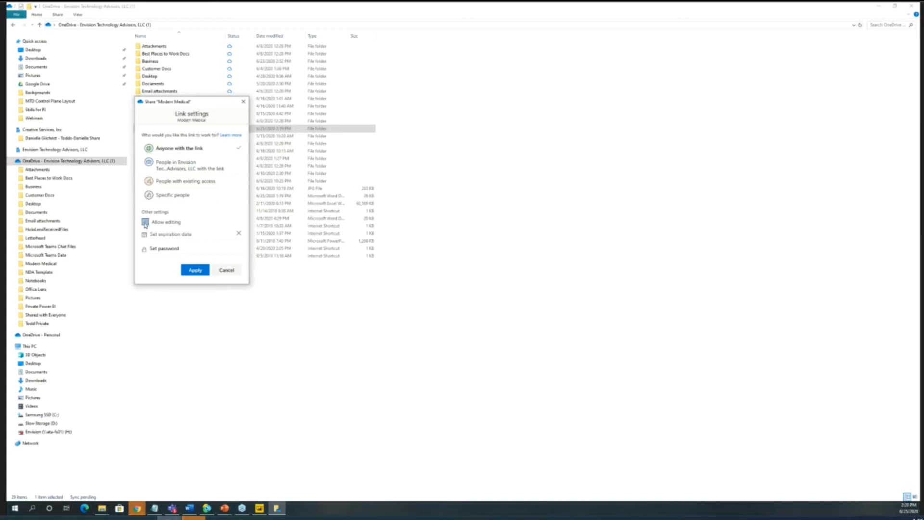
click(171, 233)
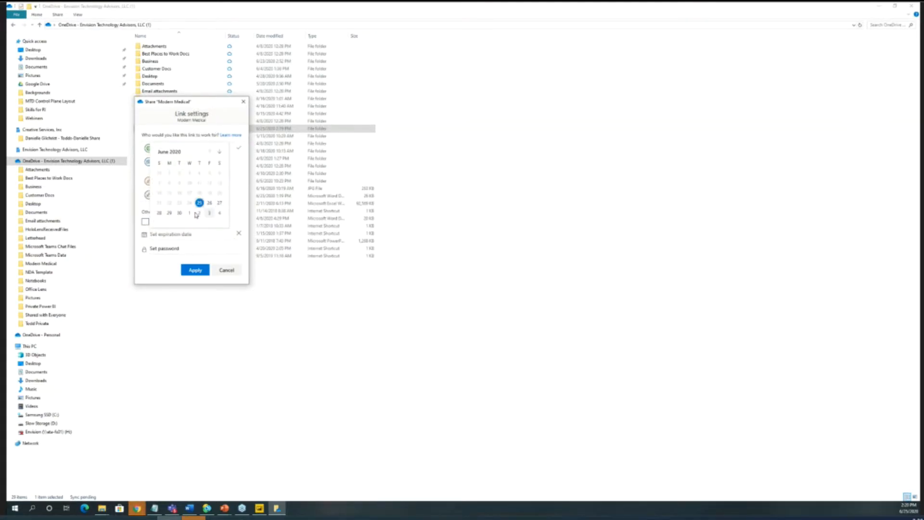
click(169, 213)
click(174, 249)
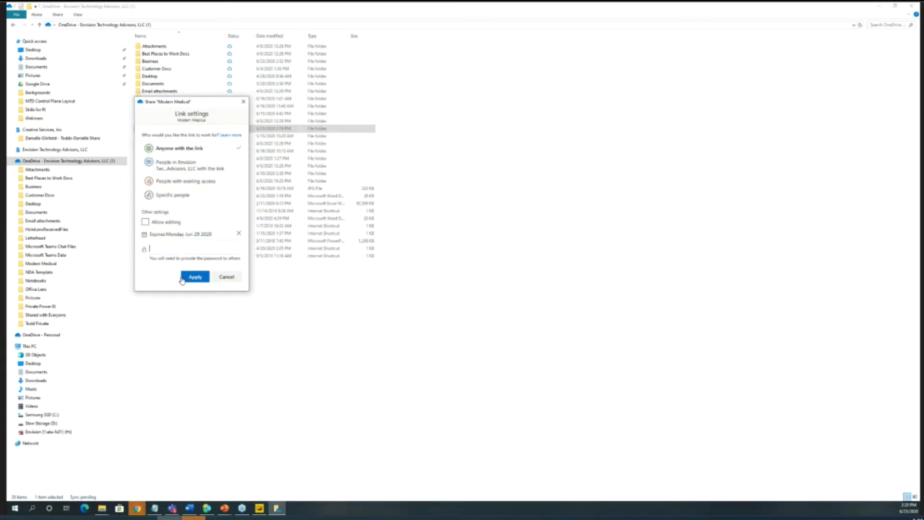
text(1234)
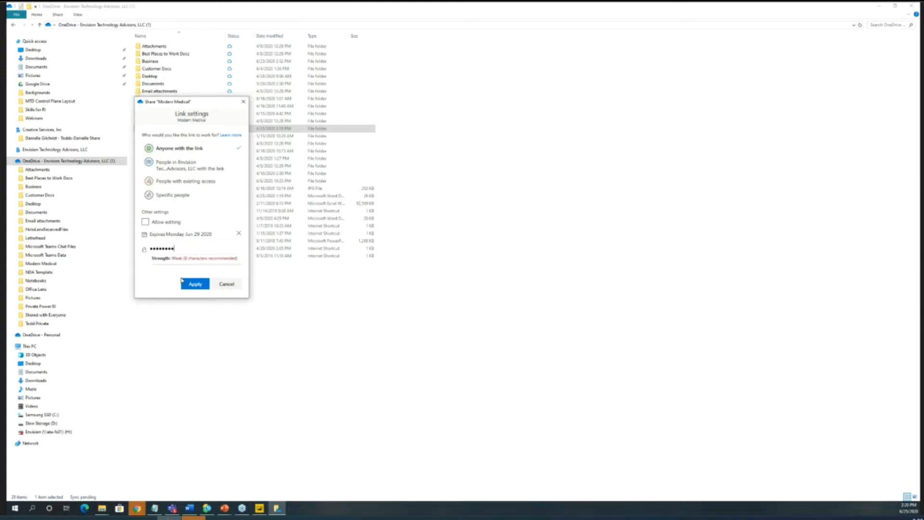
text(••••••••••)
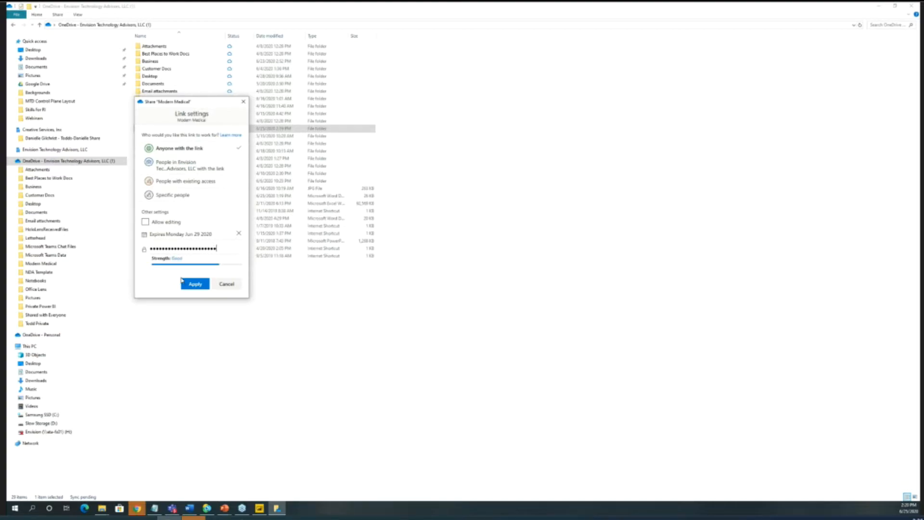
text(••)
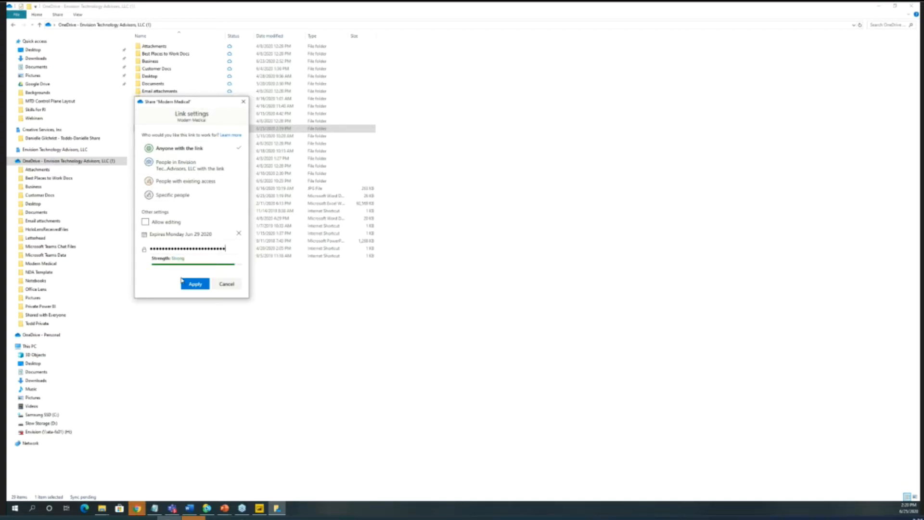
click(230, 284)
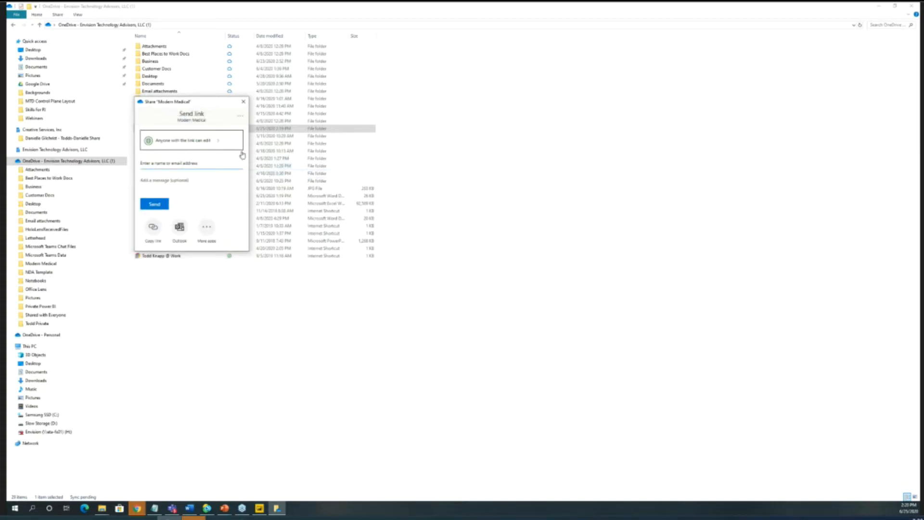
- Restrict the Modern Medical sharing link to specific people with editing allowed
click(219, 142)
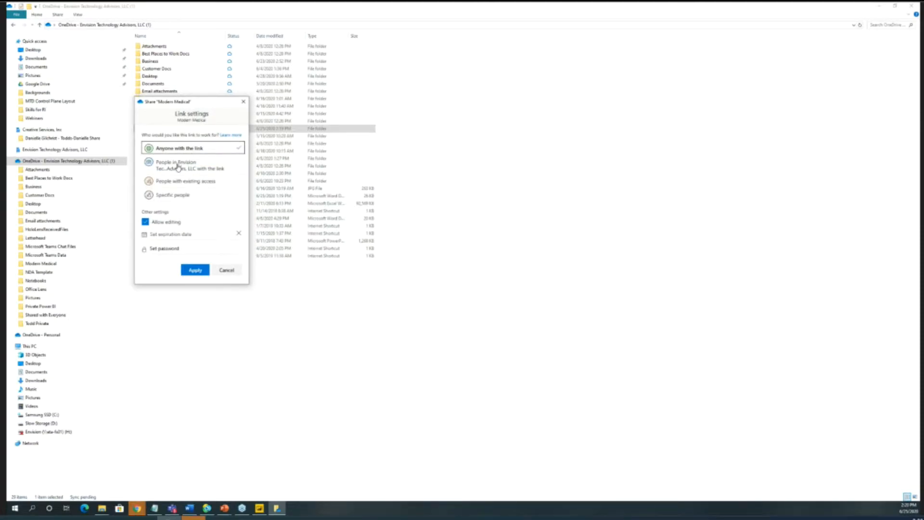
click(172, 195)
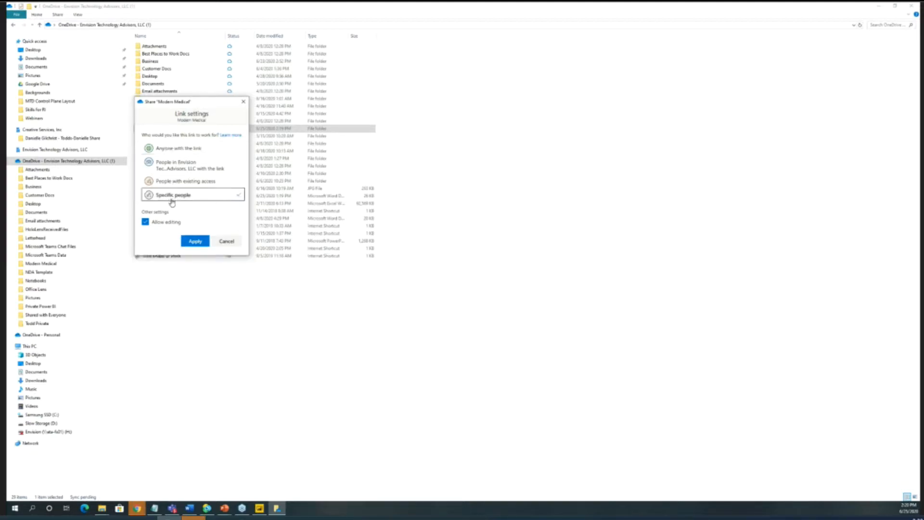
click(195, 241)
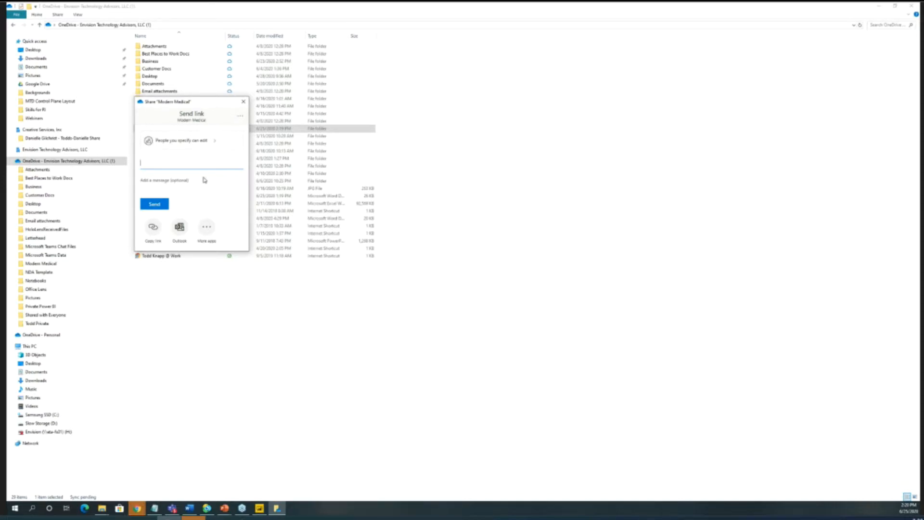
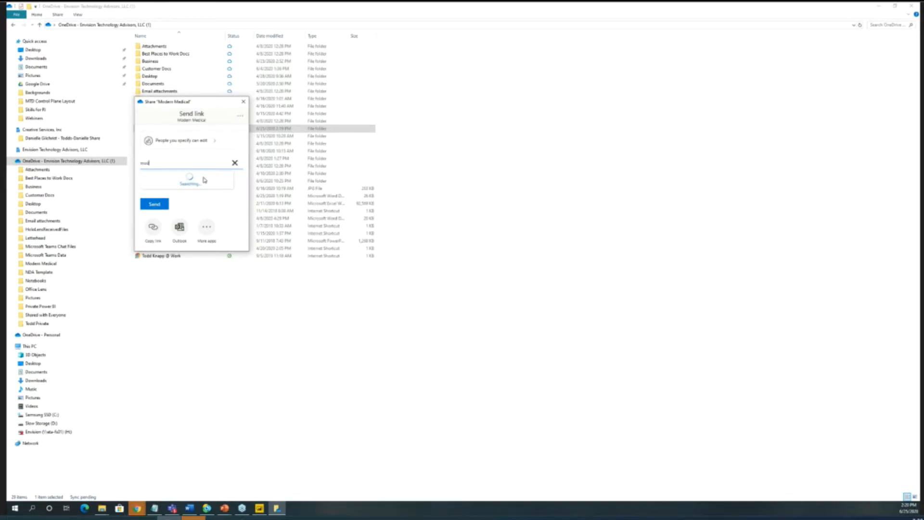
- Send the Modern Medical link to the external contact's e-mail address and close the sharing window
click(198, 181)
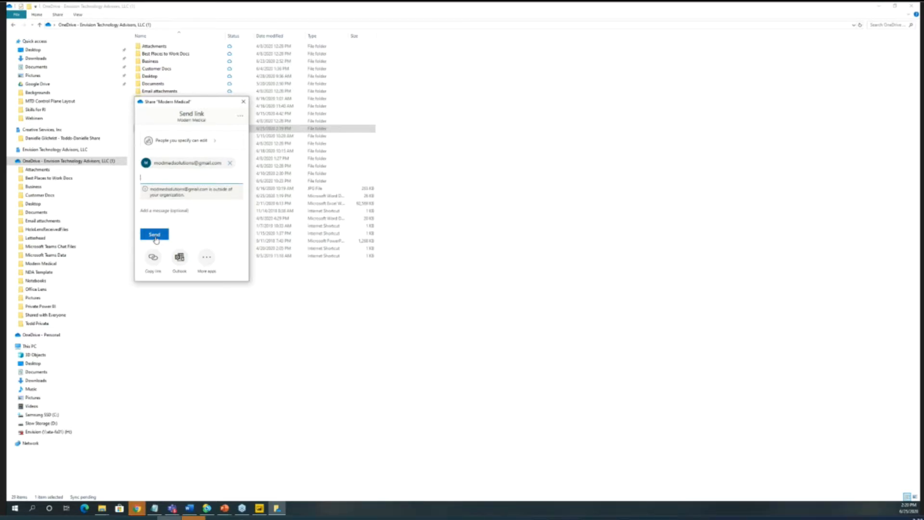
click(154, 236)
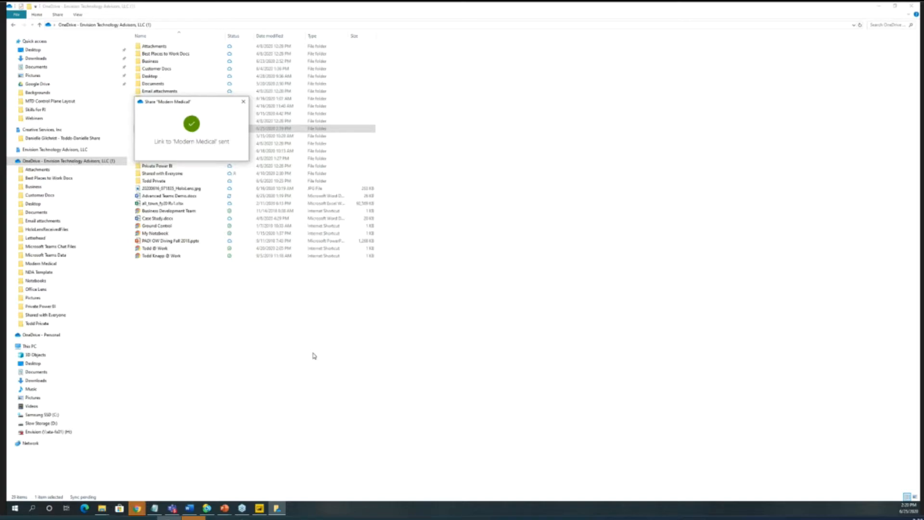
click(243, 102)
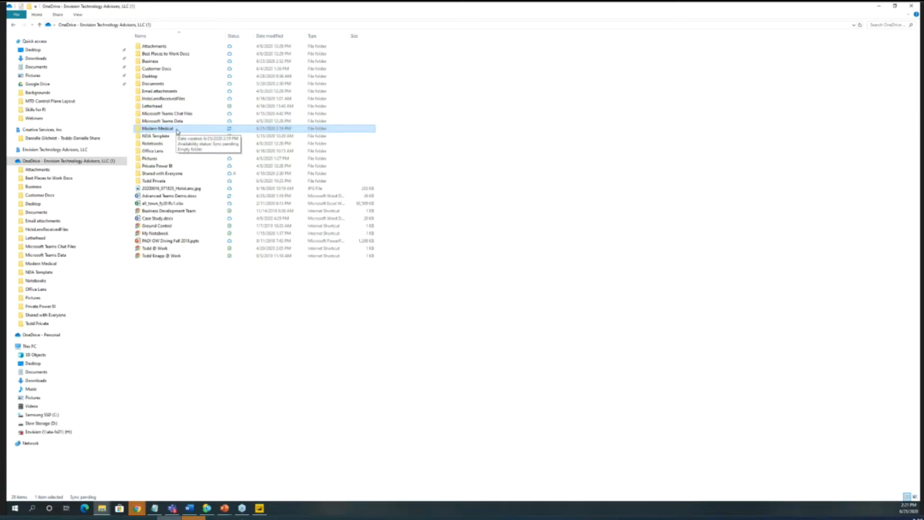
- Remove the external user's access to the Modern Medical folder's link through Manage access and close the sharing window
right_click(177, 131)
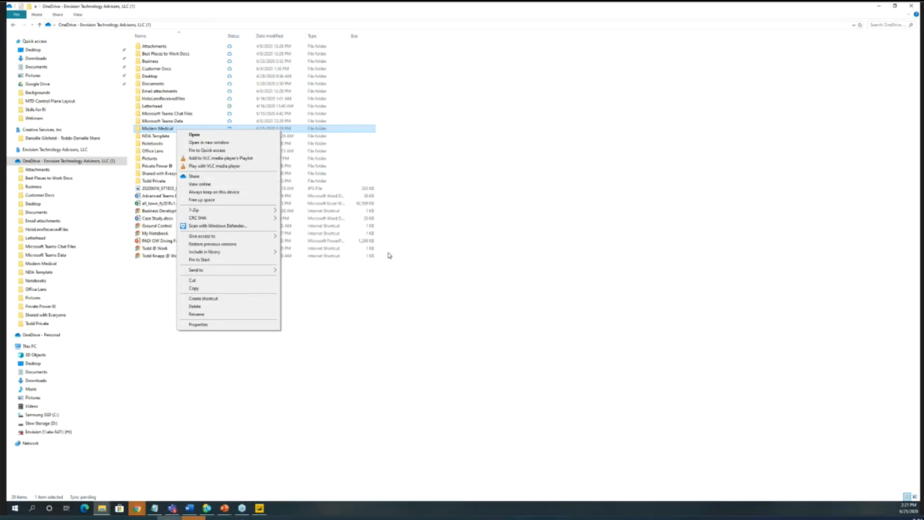
click(215, 178)
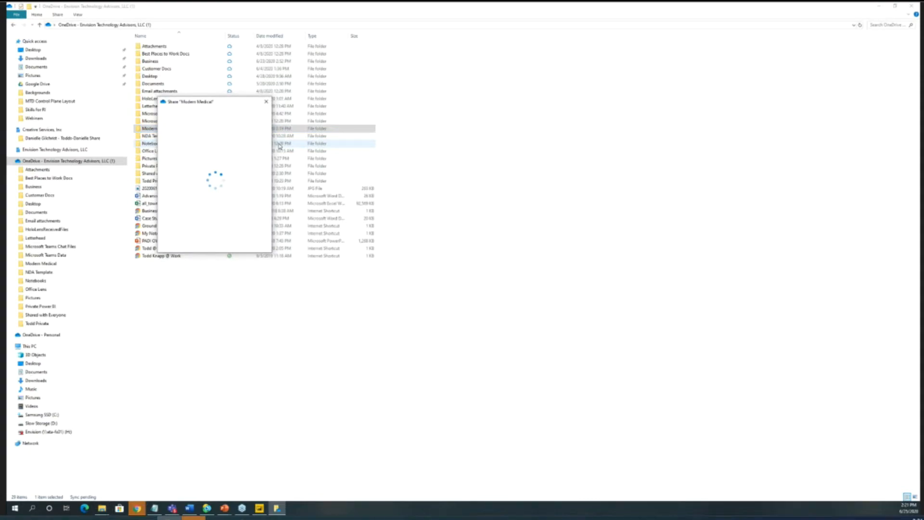
click(262, 118)
click(224, 132)
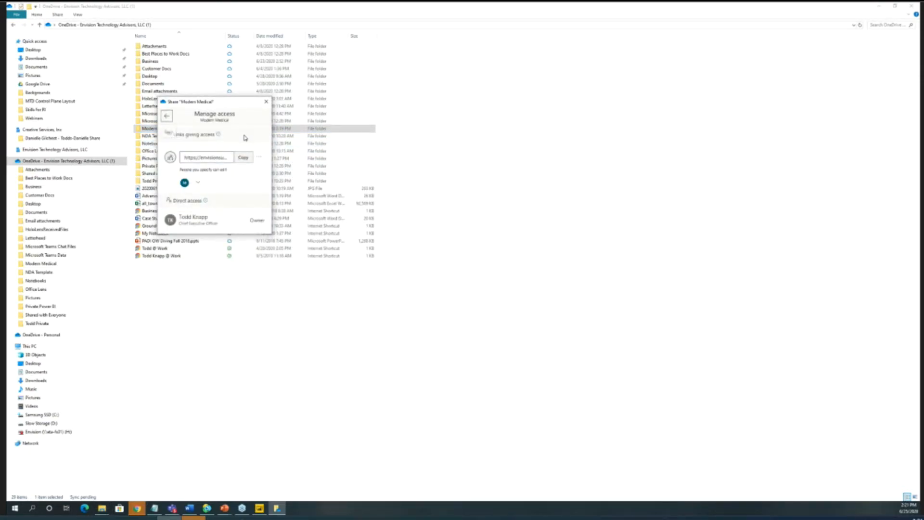
click(199, 184)
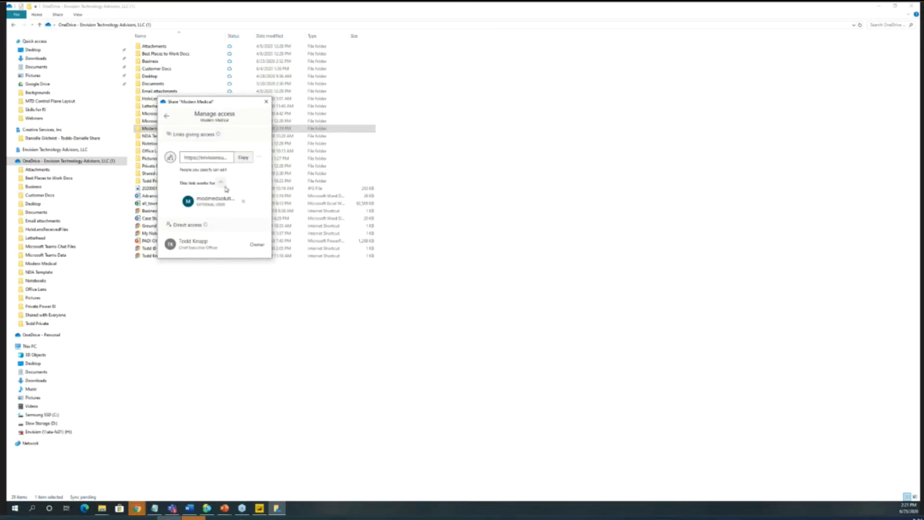
click(244, 205)
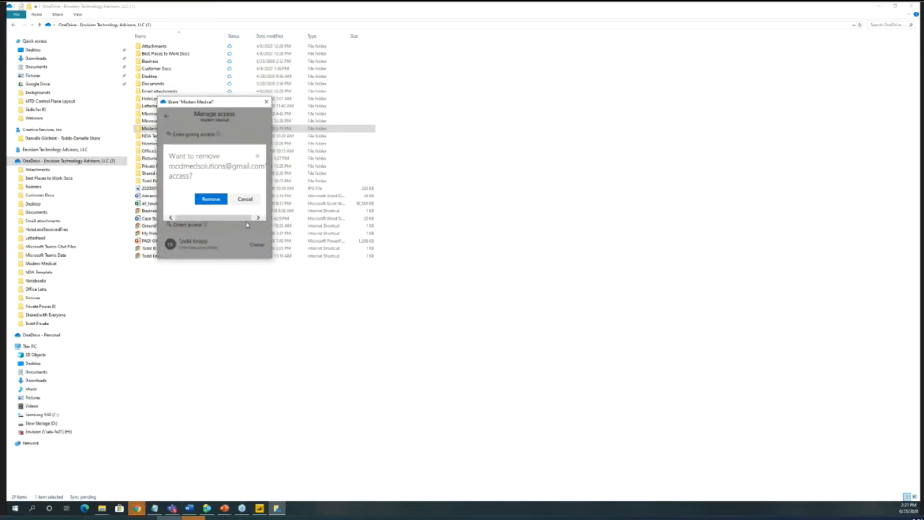
click(209, 198)
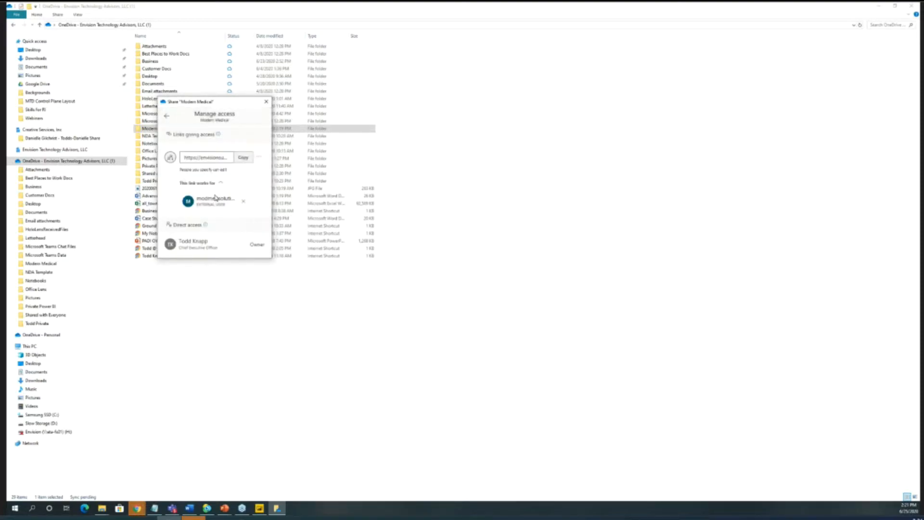
click(265, 102)
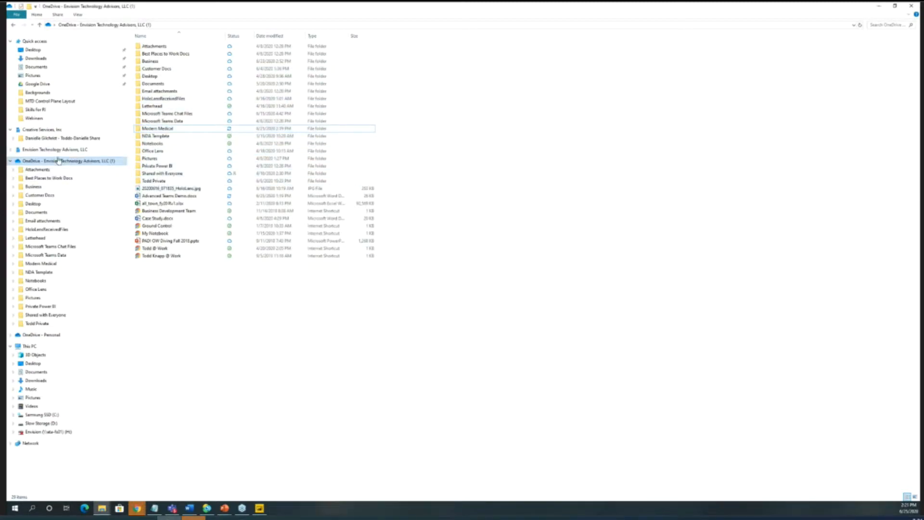
- View the synced Finance Team - Documents library of Envision Technology Advisors and the actions available for it
click(10, 150)
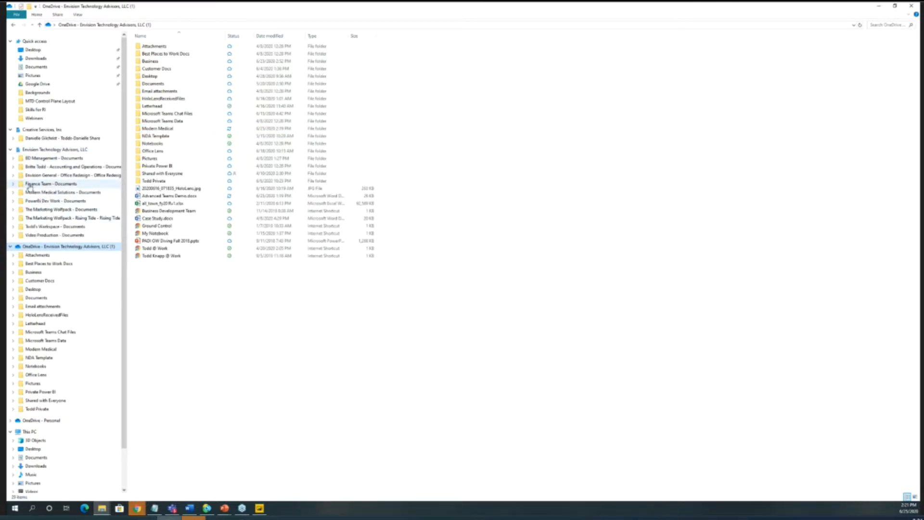
click(54, 184)
right_click(56, 186)
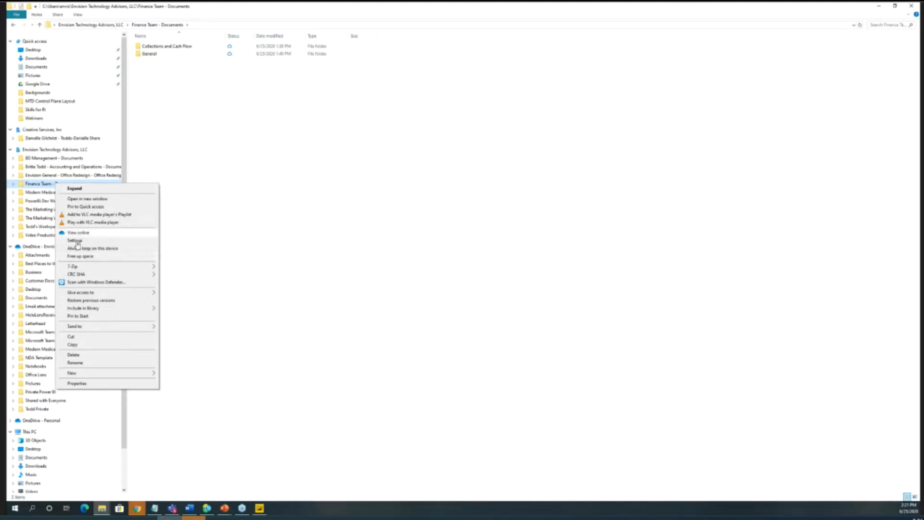
click(222, 210)
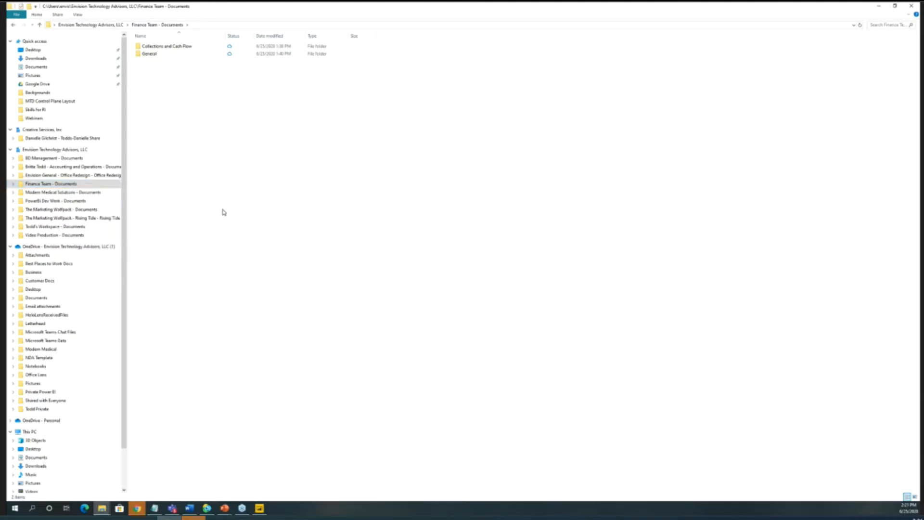
- Review the sharing link settings of the Finance Team's General folder, and close them without sharing
click(155, 56)
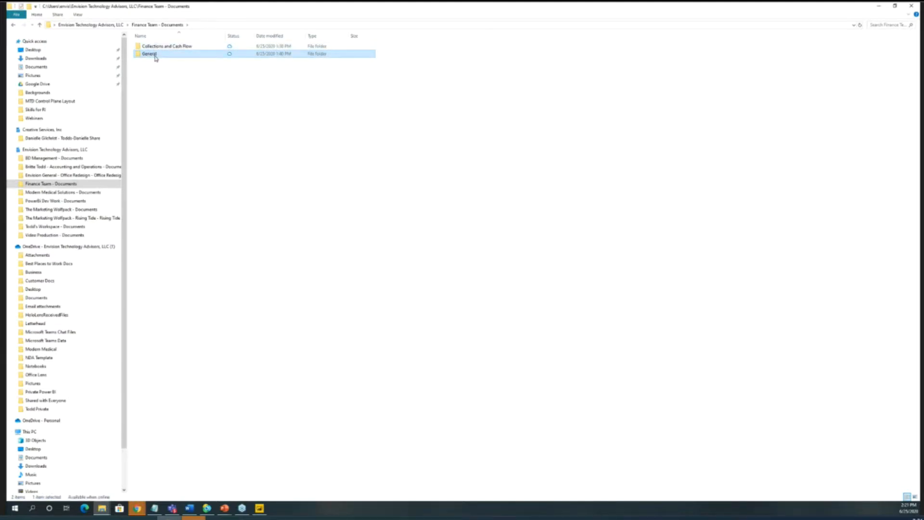
right_click(156, 56)
click(193, 105)
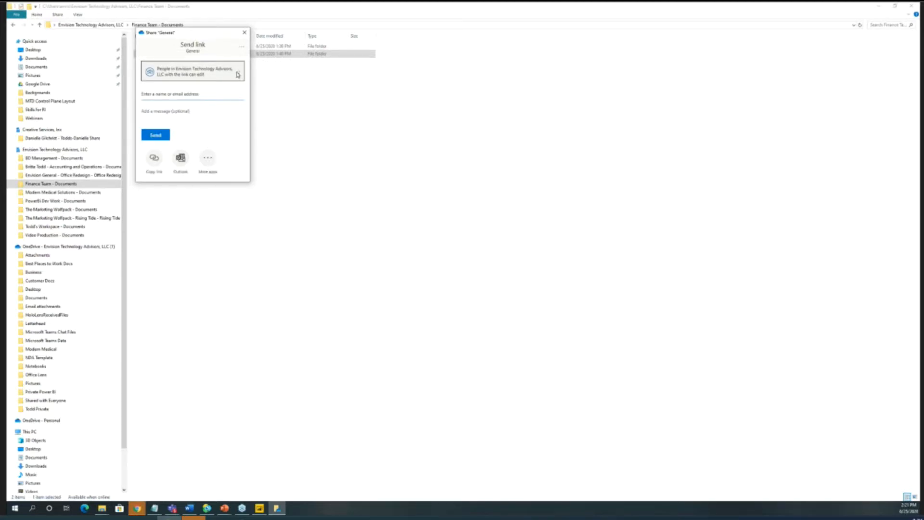
click(236, 75)
mouse_move(205, 81)
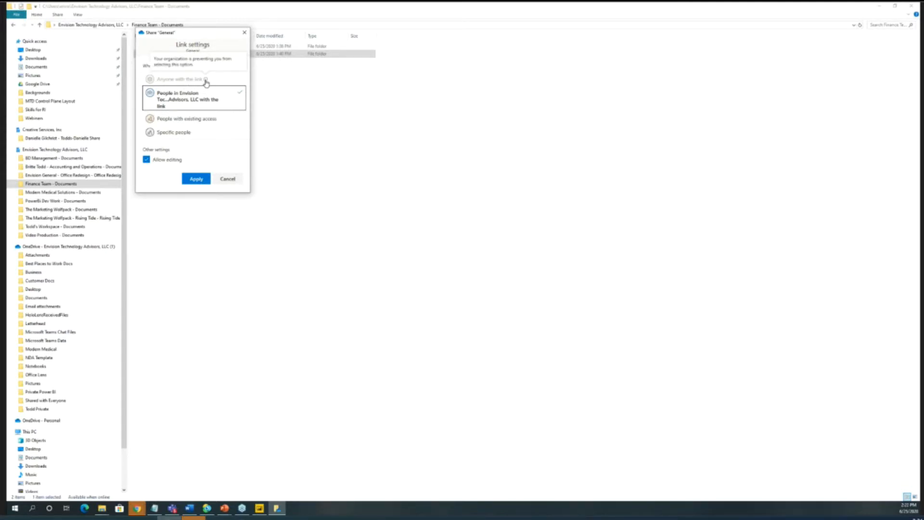
click(231, 179)
click(244, 33)
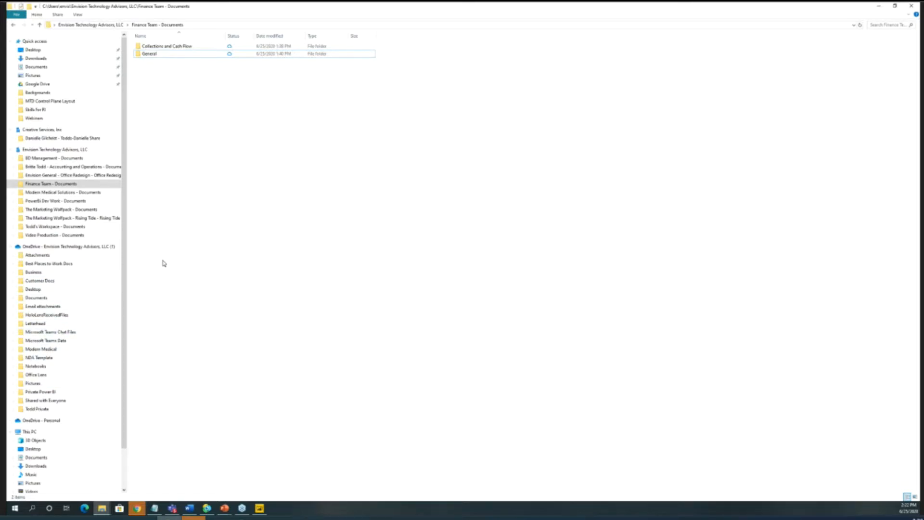
- Collapse the Envision Technology Advisors libraries and its OneDrive folder tree
click(10, 150)
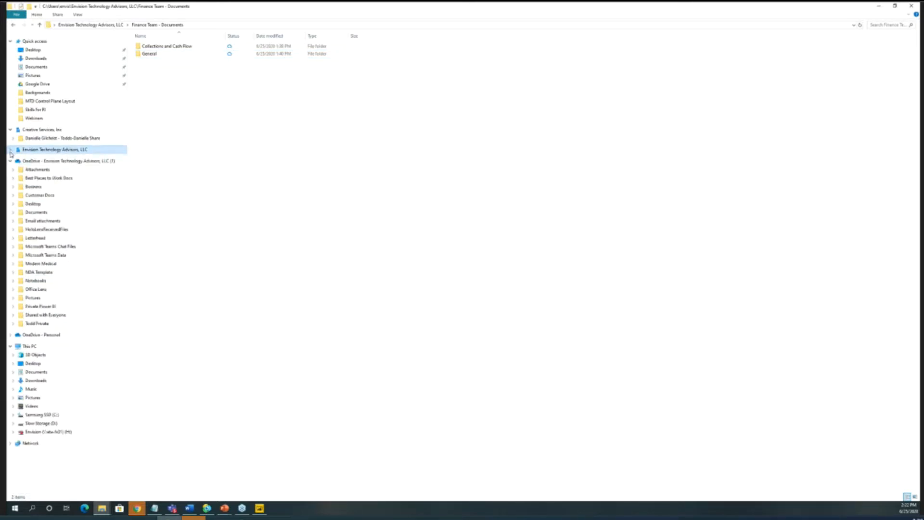
click(10, 161)
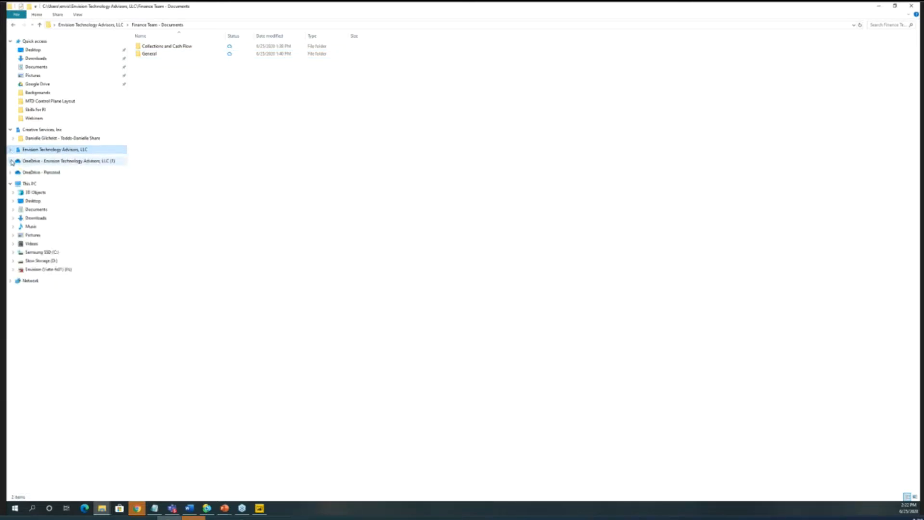
- Collapse the Creative Services library, switch to Teams and start a new Forms poll in the General channel of Modern Medical Solutions
click(10, 129)
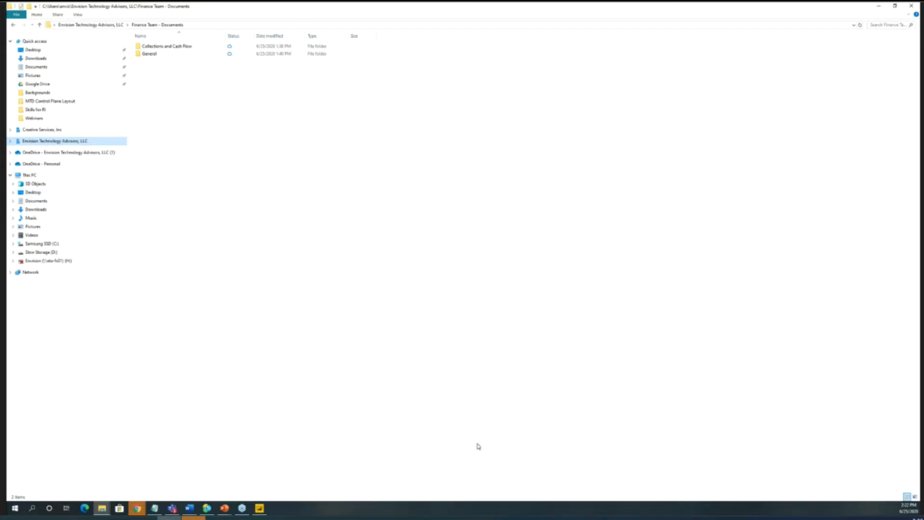
click(172, 507)
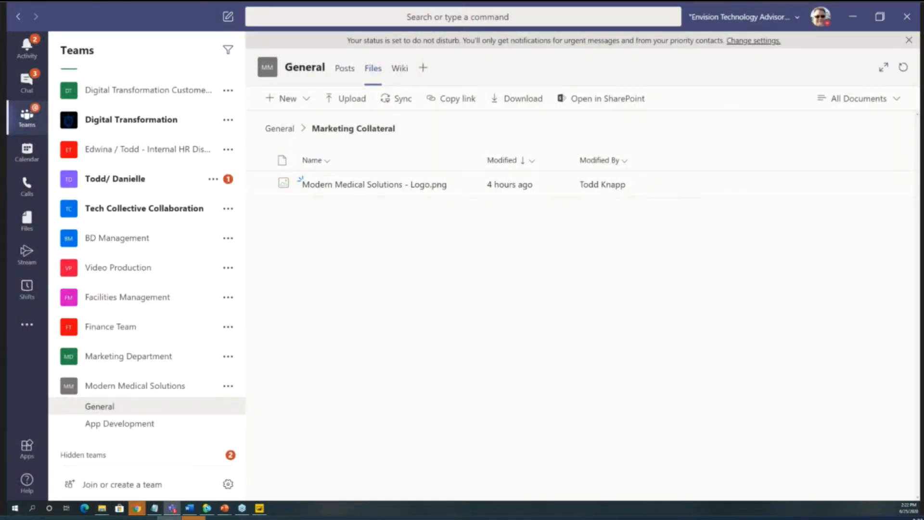
click(189, 507)
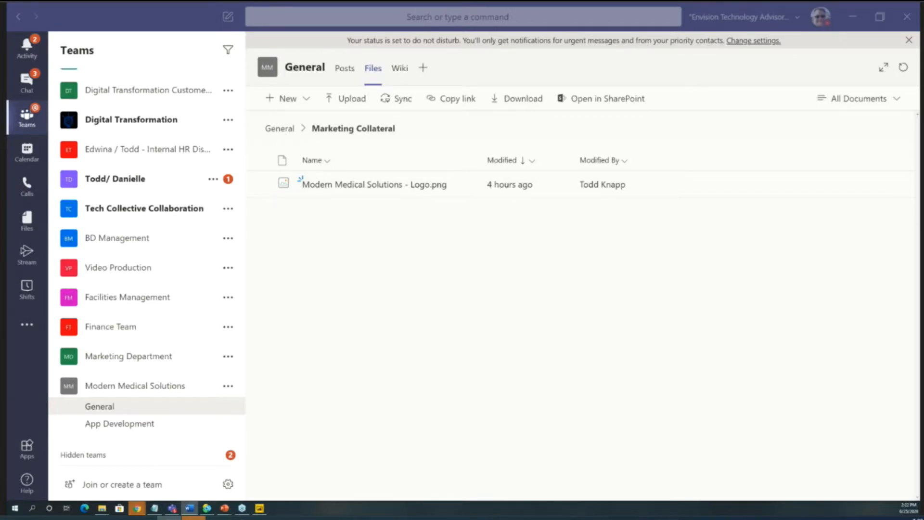
click(142, 410)
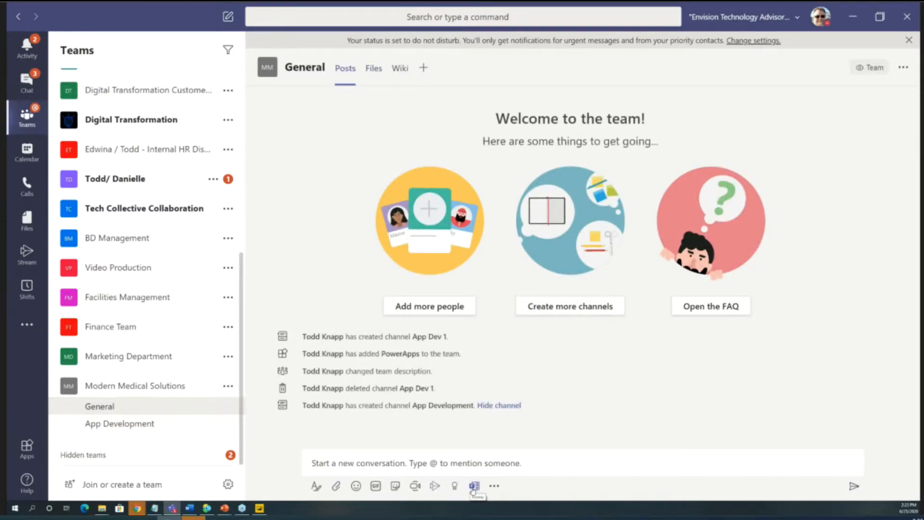
click(474, 486)
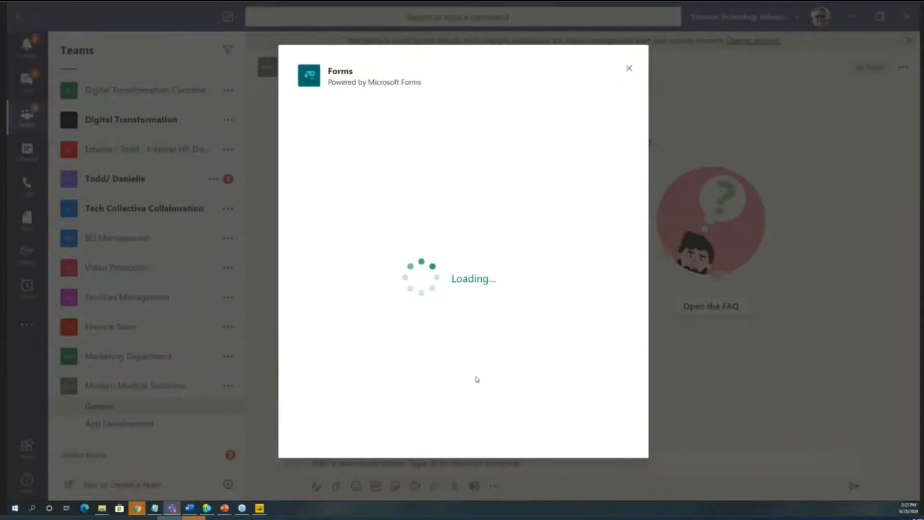
- Enter "Are you interested in being a beta tester" as the poll question
click(340, 166)
text(Questio)
key(BackSpace)
key(BackSpace)
key(BackSpace)
key(BackSpace)
key(BackSpace)
key(BackSpace)
key(BackSpace)
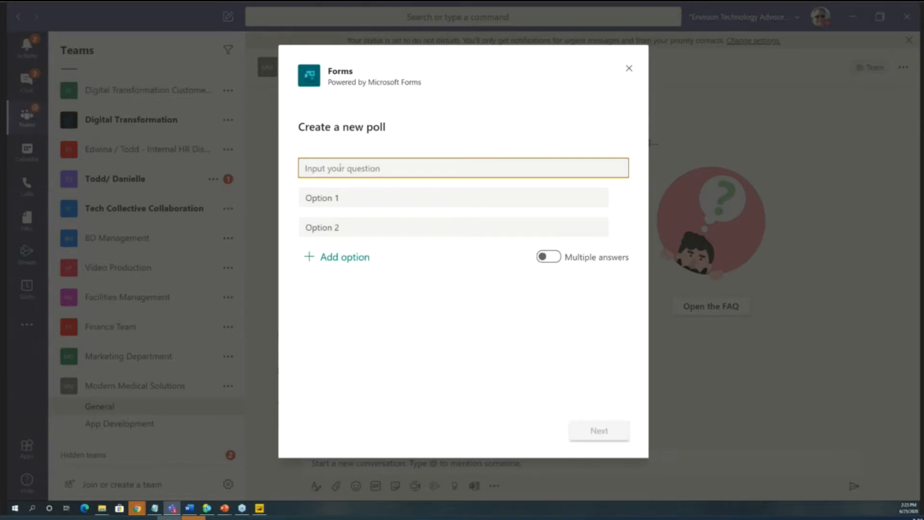
text(re you)
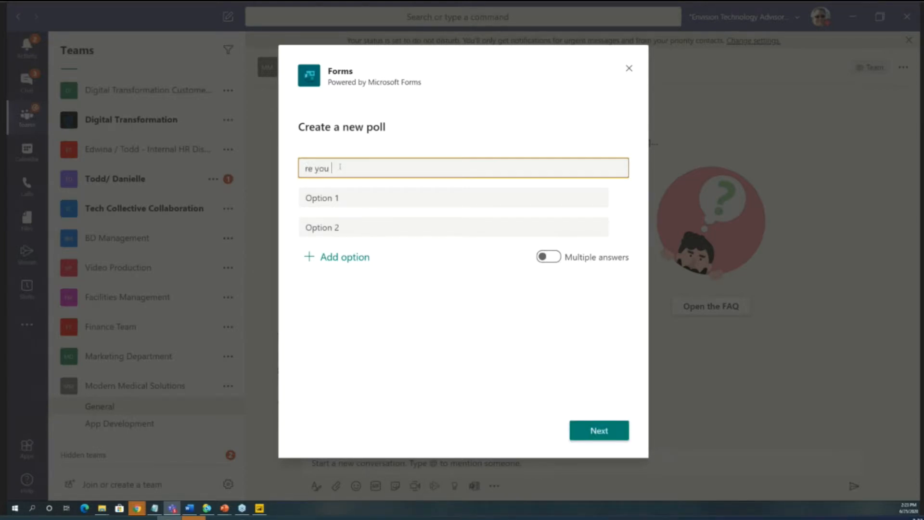
key(BackSpace)
key(BackSpace)
key(BackSpace)
key(BackSpace)
text(Are you interested in bein)
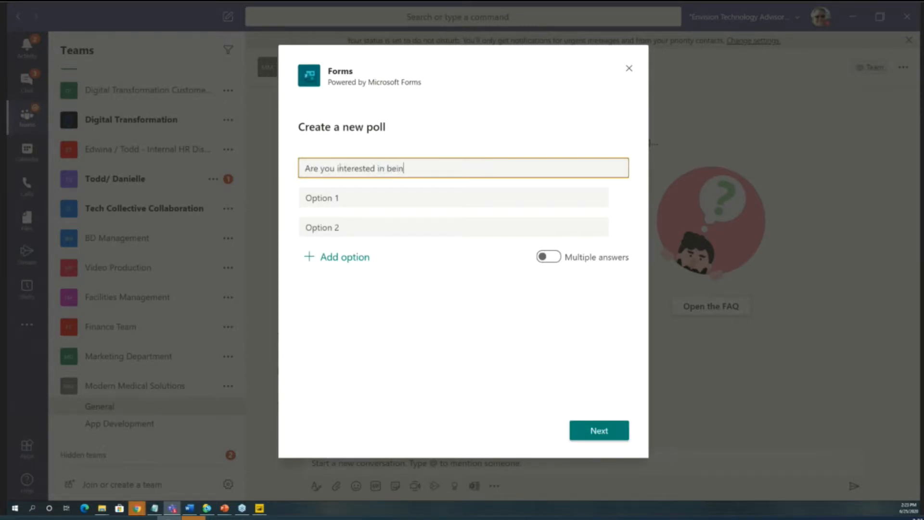
text(g a beta tester)
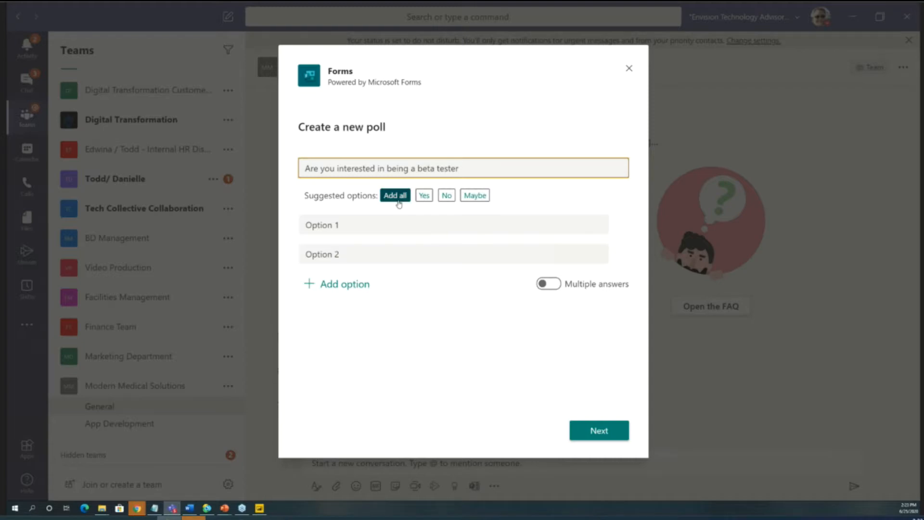
- Replace the poll question with "What color do you think this app should be" to try the suggested answers
drag(474, 171, 277, 194)
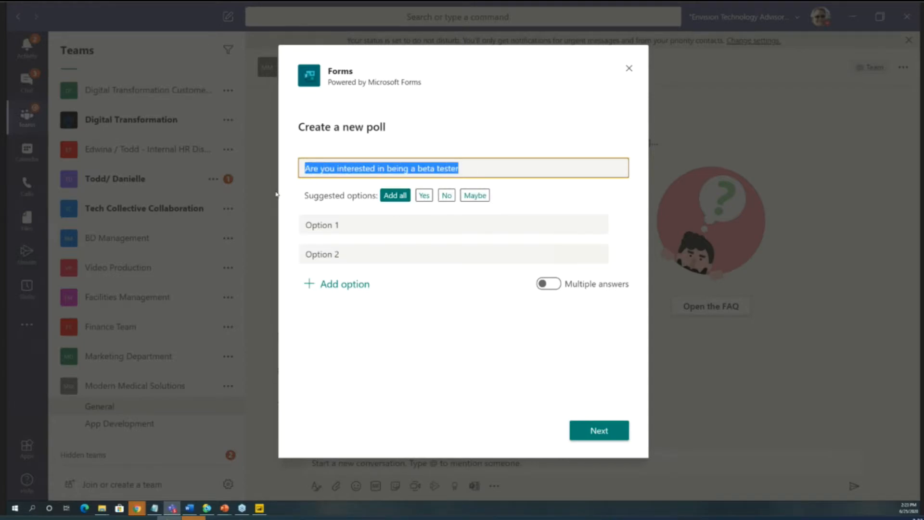
text(What color )
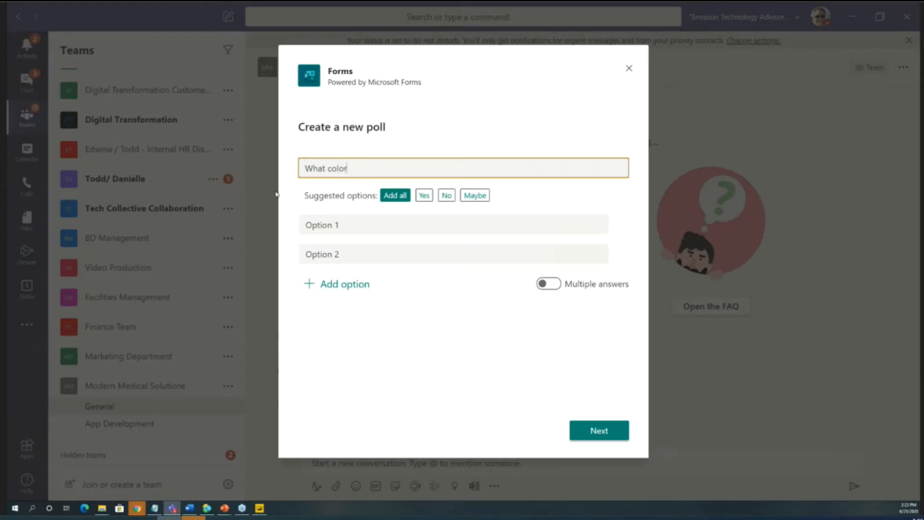
text(do you think)
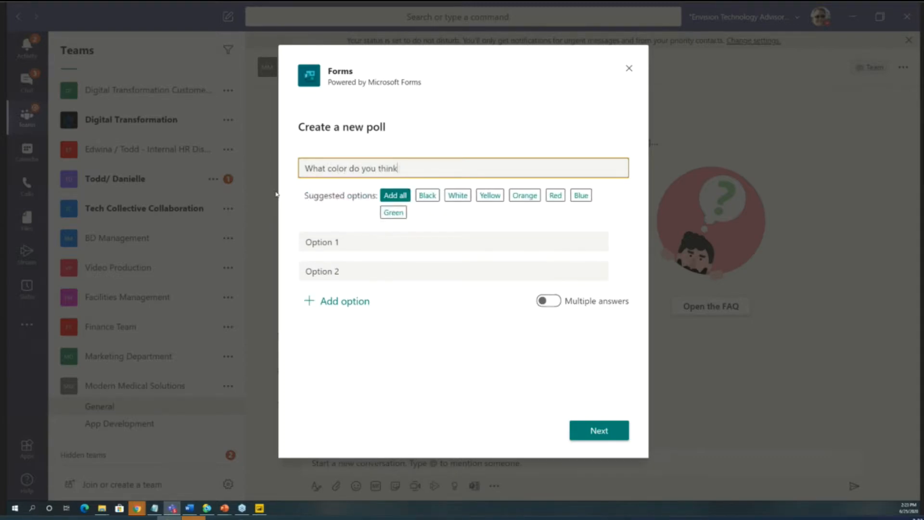
text( this app should be)
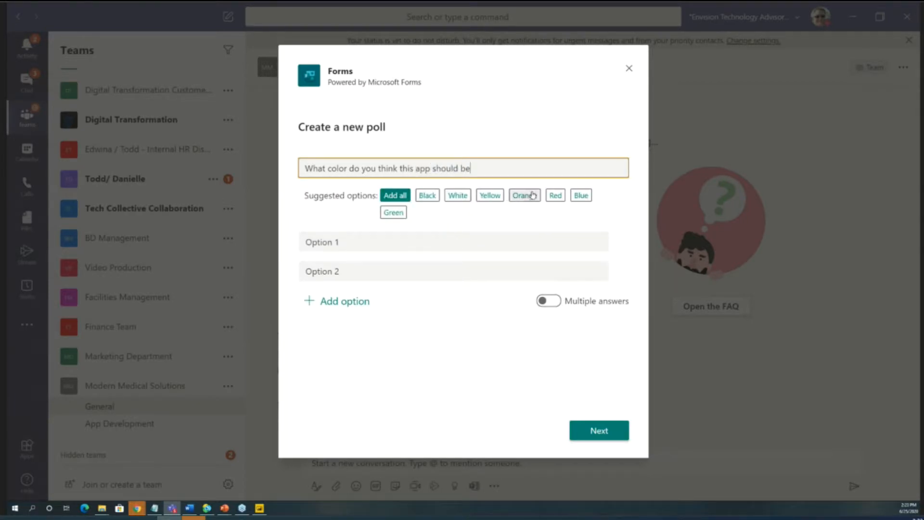
- Change the poll question to "What month should we" to try the suggested month answers
drag(474, 168, 327, 169)
text(month )
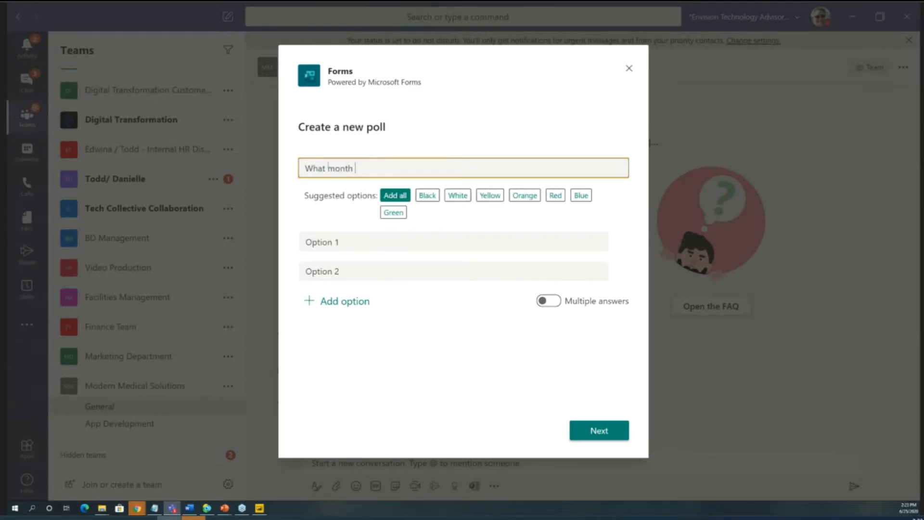
text(should ee)
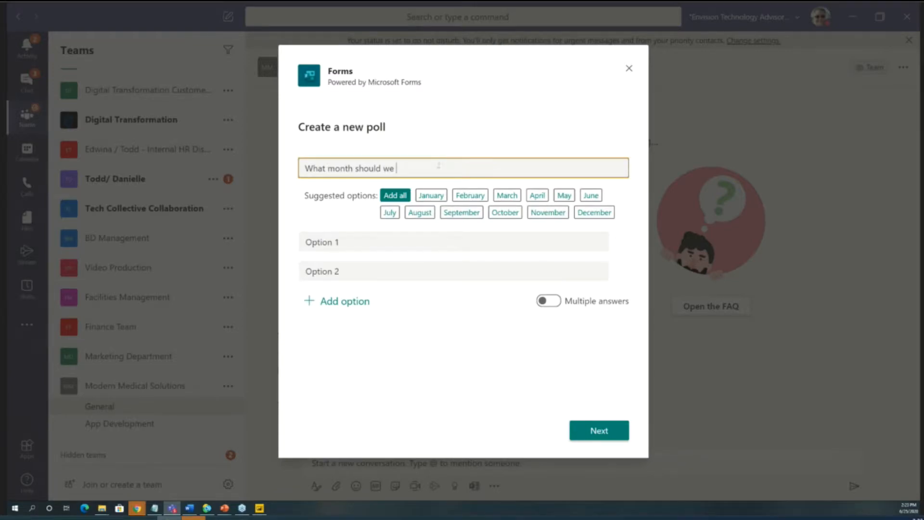
- Set the poll question to "Do you be a beta tester", add all suggested options Yes, No and Maybe, and send the poll
drag(402, 172, 299, 171)
text(Do you be a beta tester)
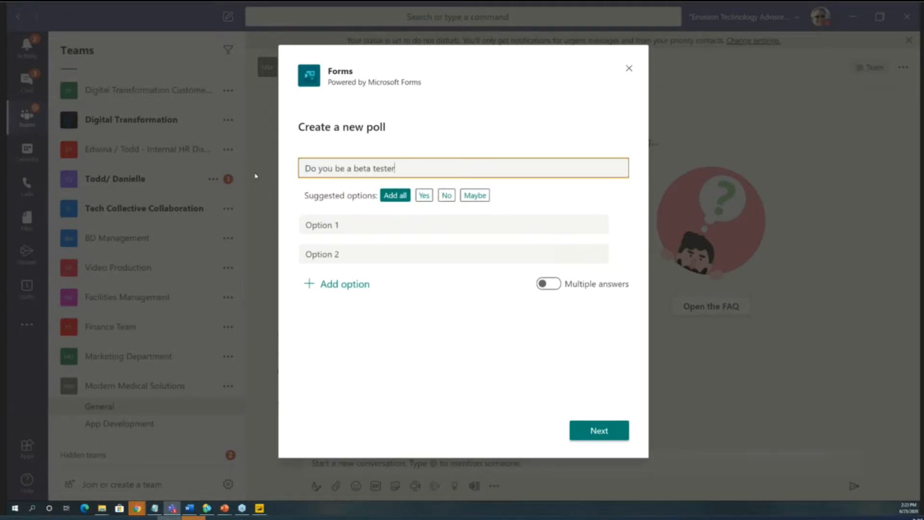
click(395, 195)
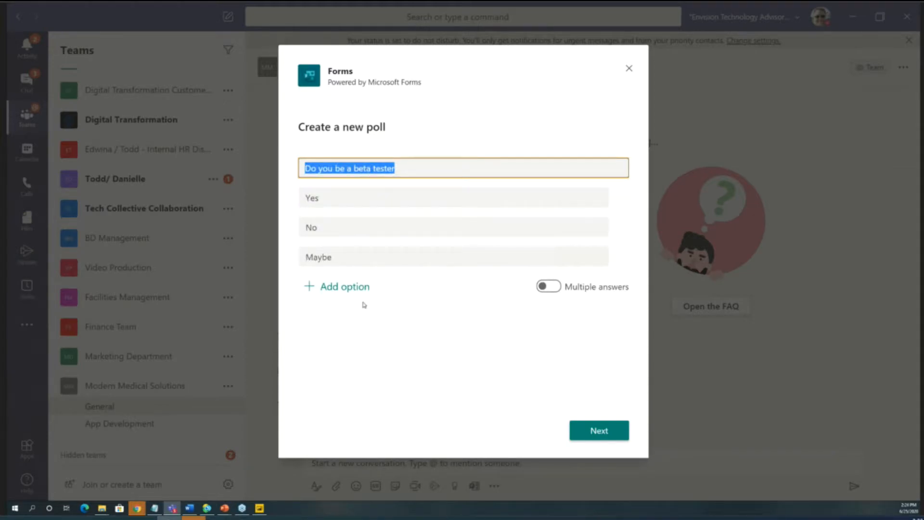
click(598, 430)
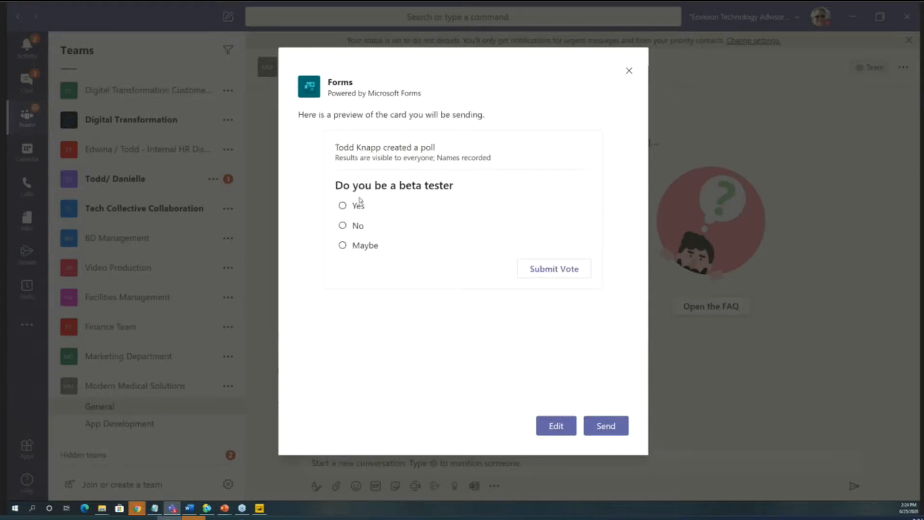
click(621, 429)
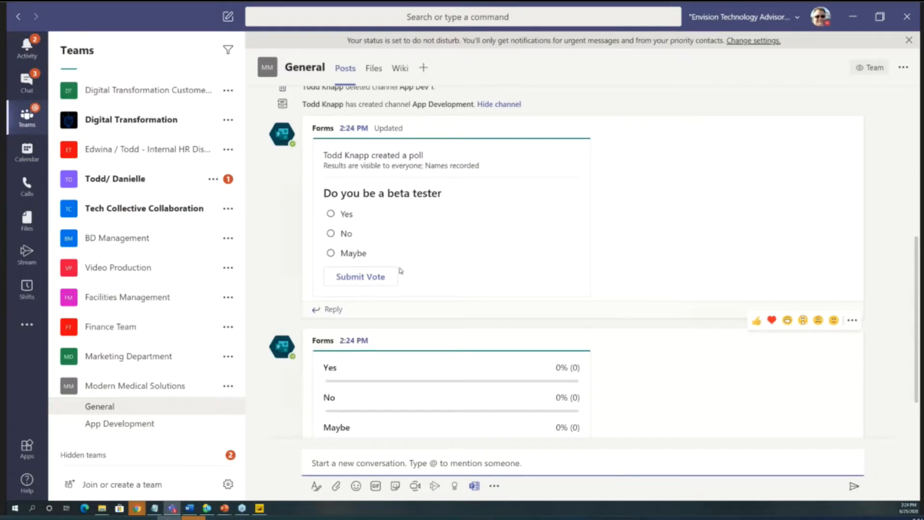
- Submit a No vote in the beta tester poll and review its results in the General channel
click(331, 233)
click(361, 278)
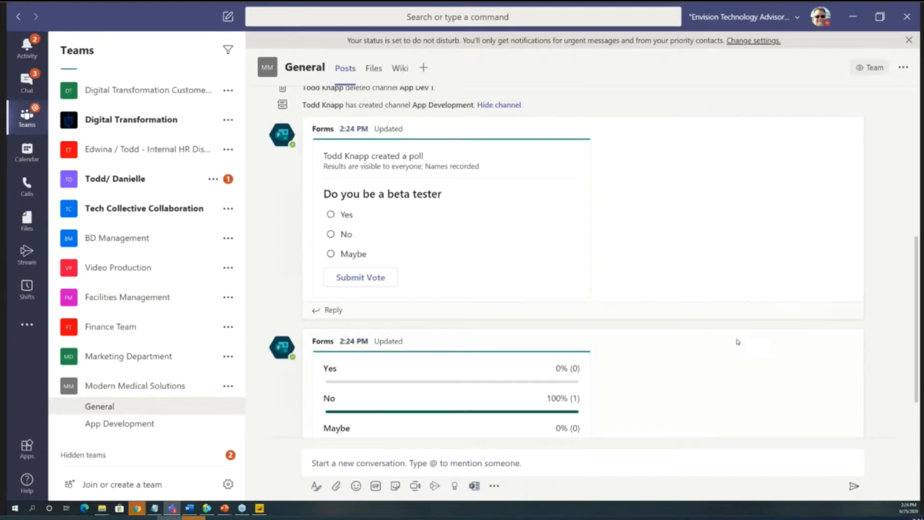
scroll(732, 358, down, 2)
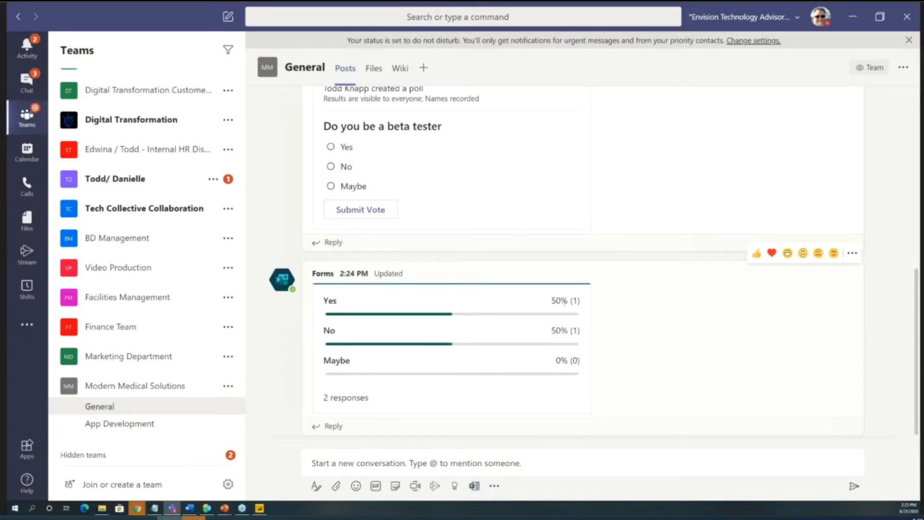
scroll(456, 313, up, 2)
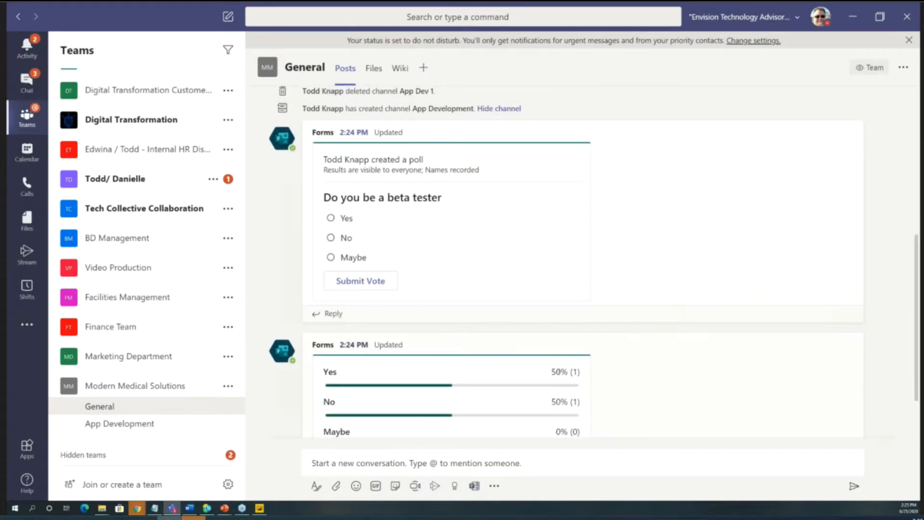
scroll(558, 371, down, 2)
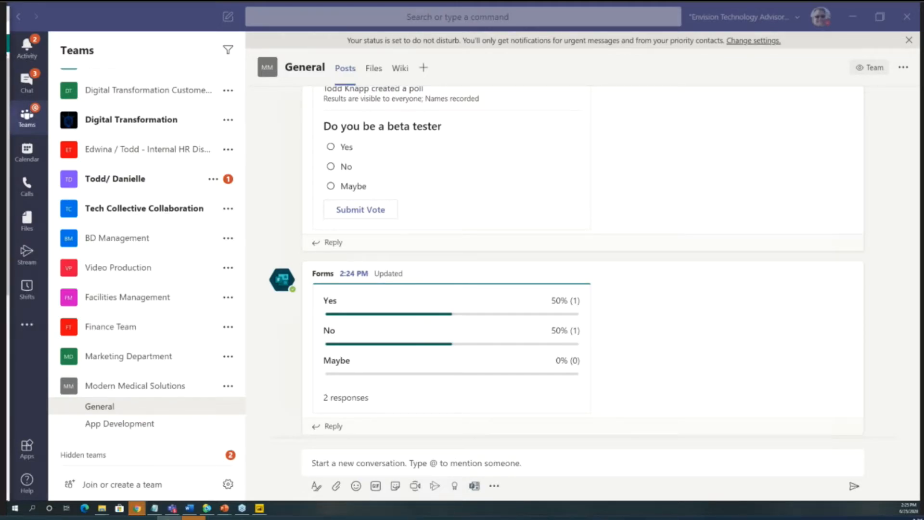
- Bring the Forms Pro browser window into view, maximize it and open the "Do you be a beta tester" form
drag(1, 17, 422, 23)
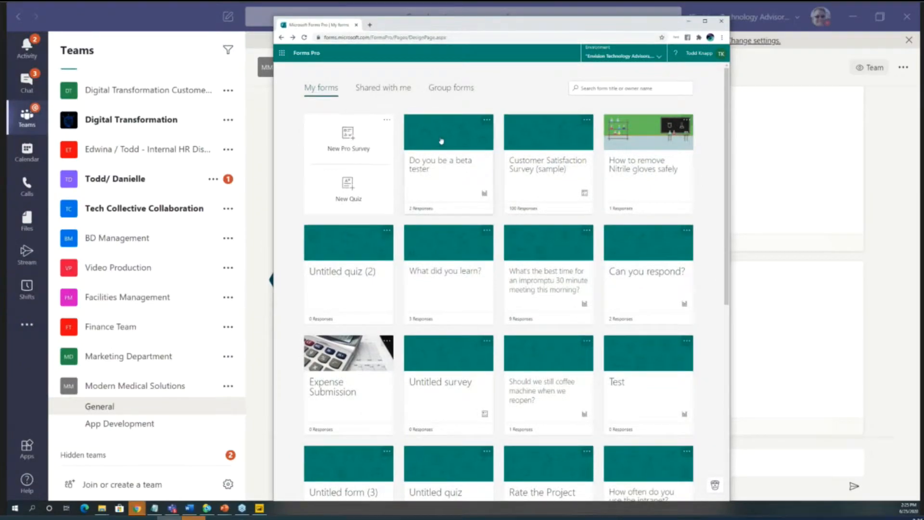
double_click(467, 25)
click(216, 130)
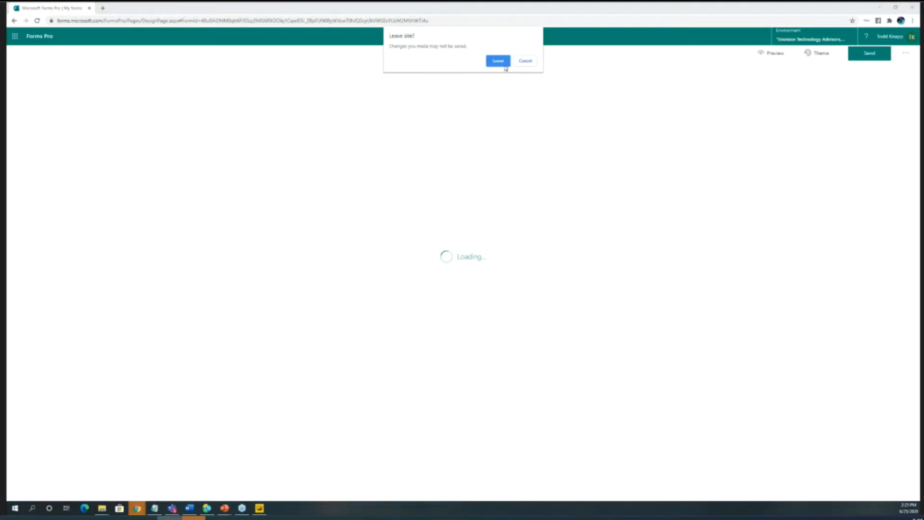
click(505, 66)
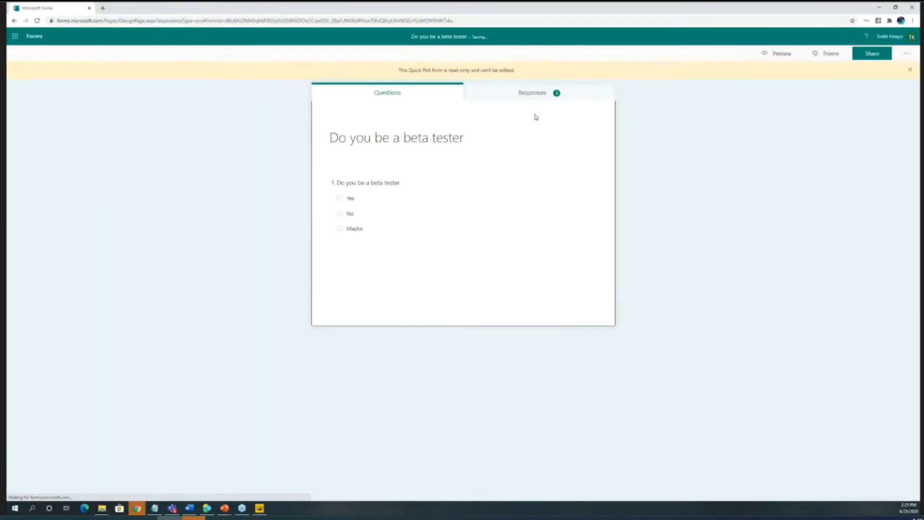
- Review the form's individual responses and results pie chart, and move the browser window away to return to Teams
click(547, 94)
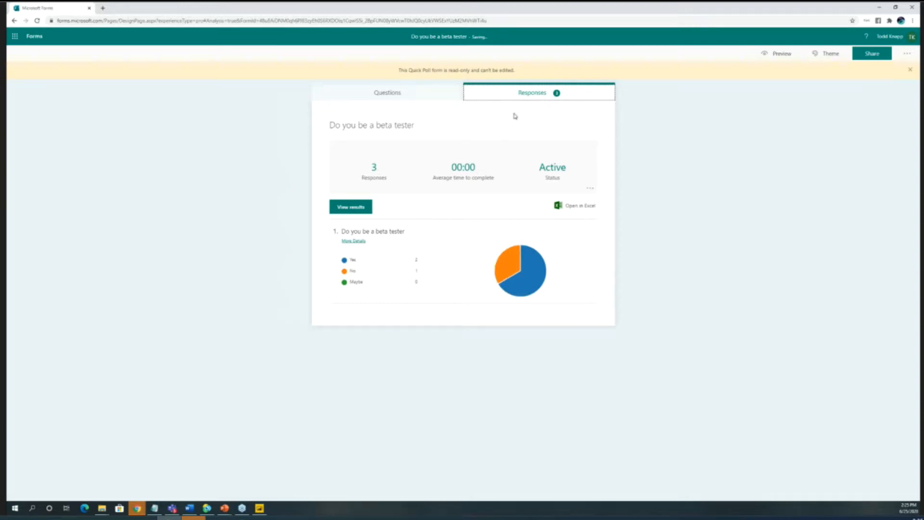
click(353, 208)
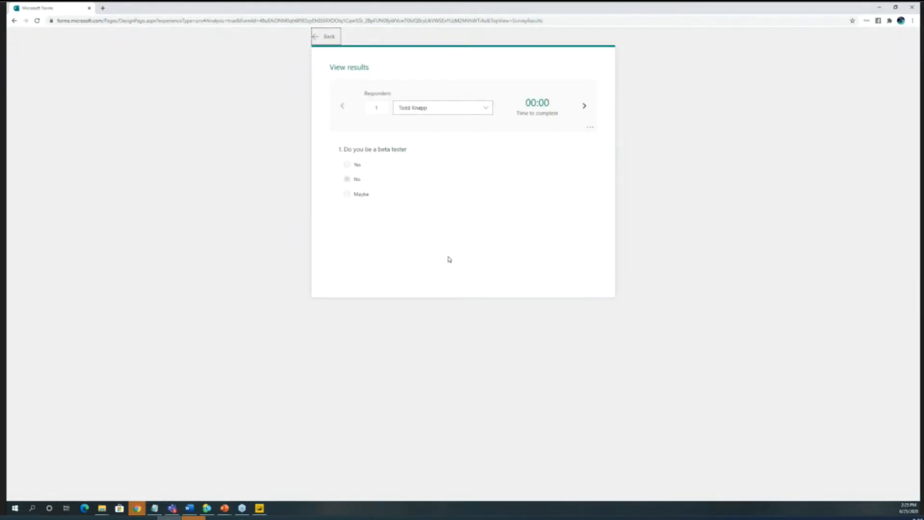
click(583, 107)
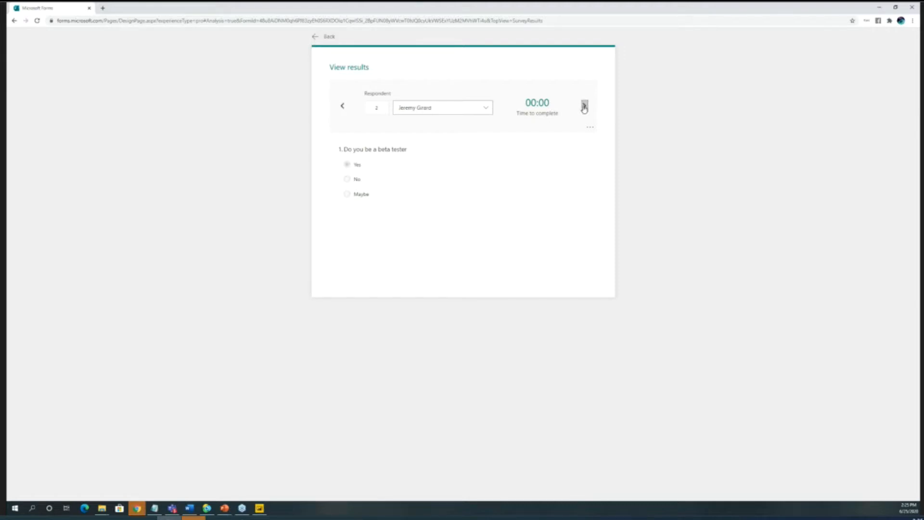
click(342, 106)
click(318, 37)
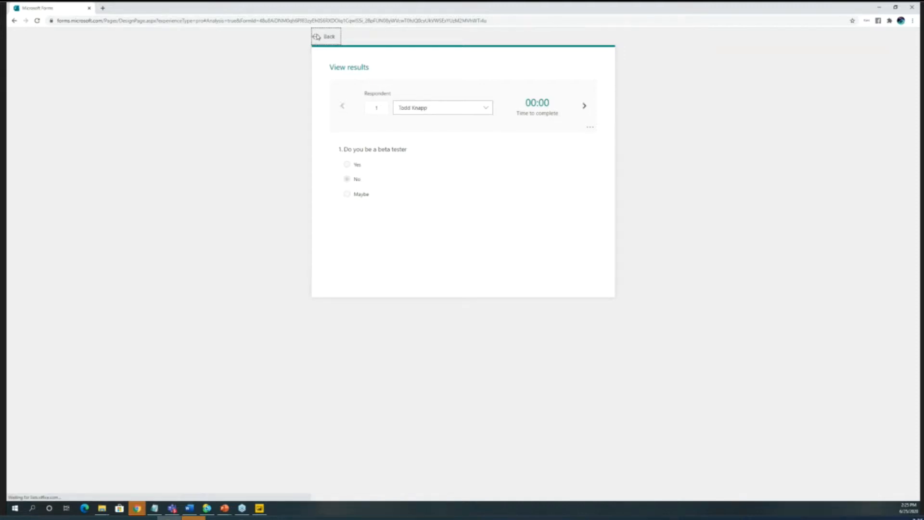
mouse_move(542, 286)
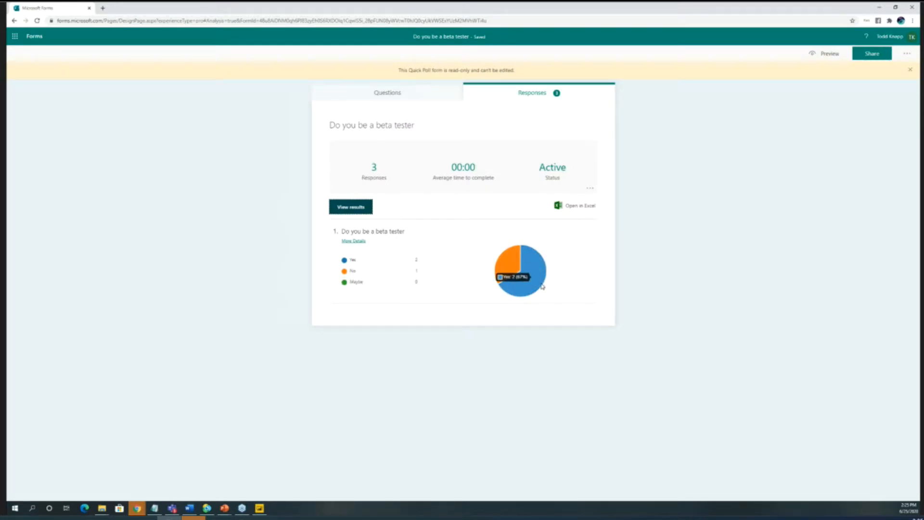
mouse_move(504, 272)
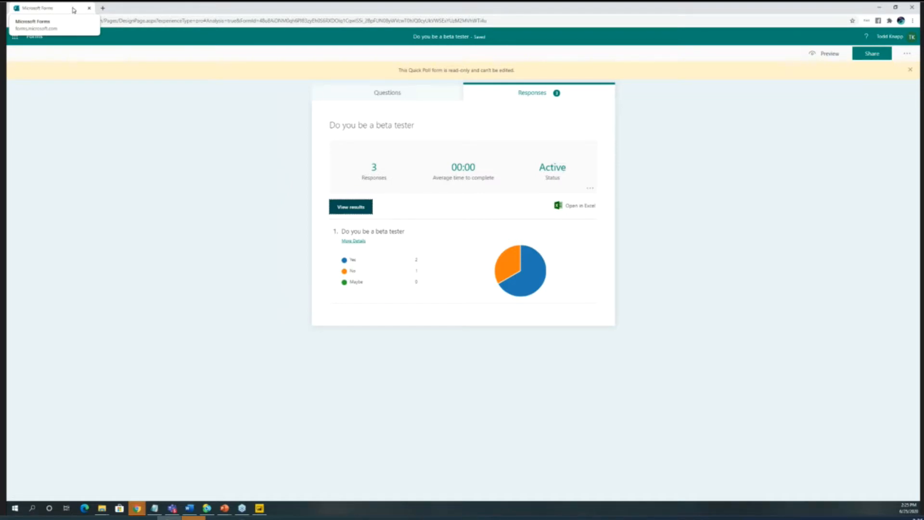
key(super+Left)
key(super+Left)
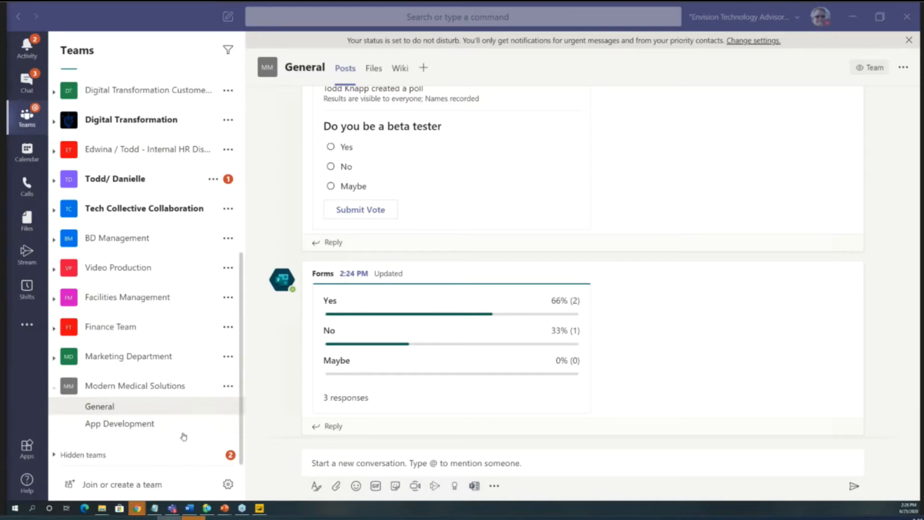
- Open the App Development channel, view the apps available to add as a tab, and close the list without adding one
click(154, 424)
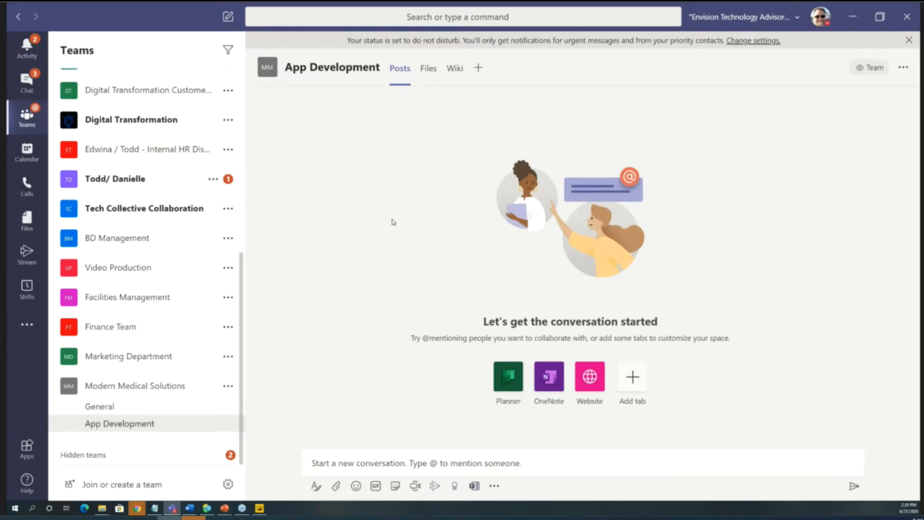
click(479, 79)
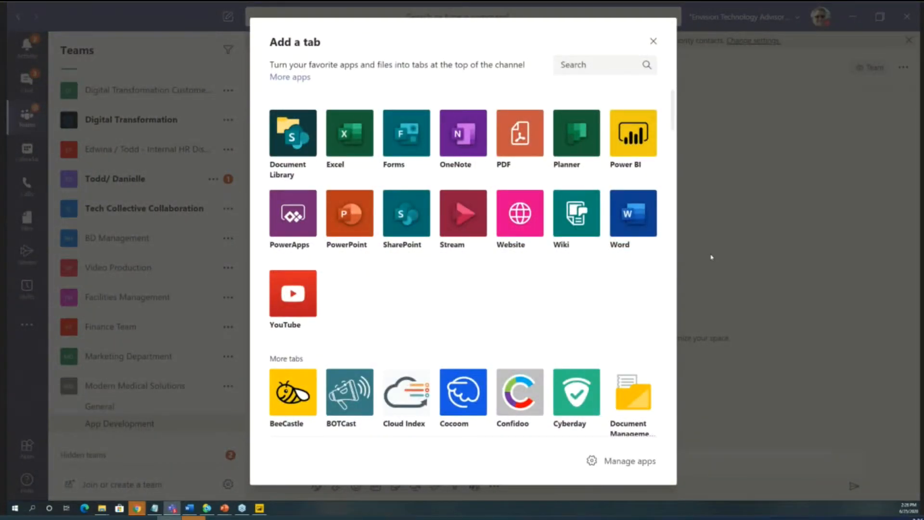
click(712, 257)
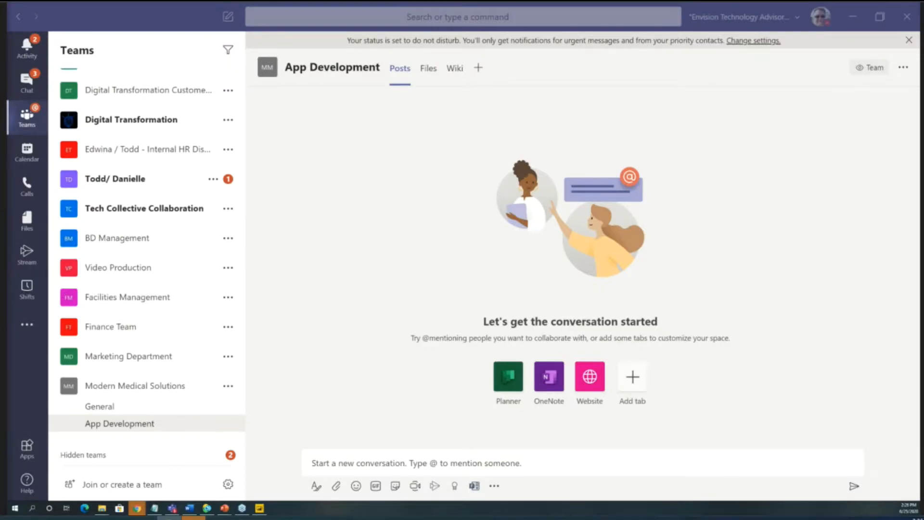
- Bring the Microsoft Stream browser window into view, maximize it, and play the opening of "How to SAFELY remove nitrile gloves" from the start
drag(7, 19, 609, 64)
double_click(608, 64)
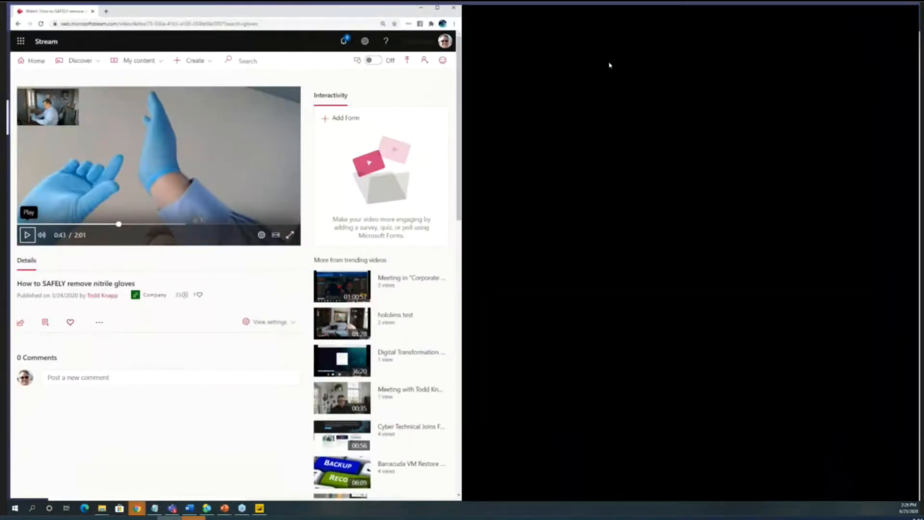
drag(322, 255, 172, 262)
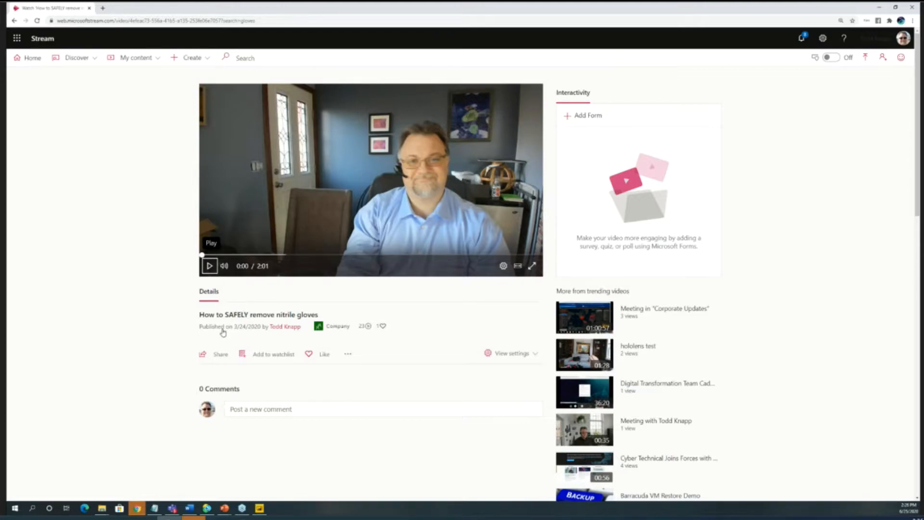
click(210, 266)
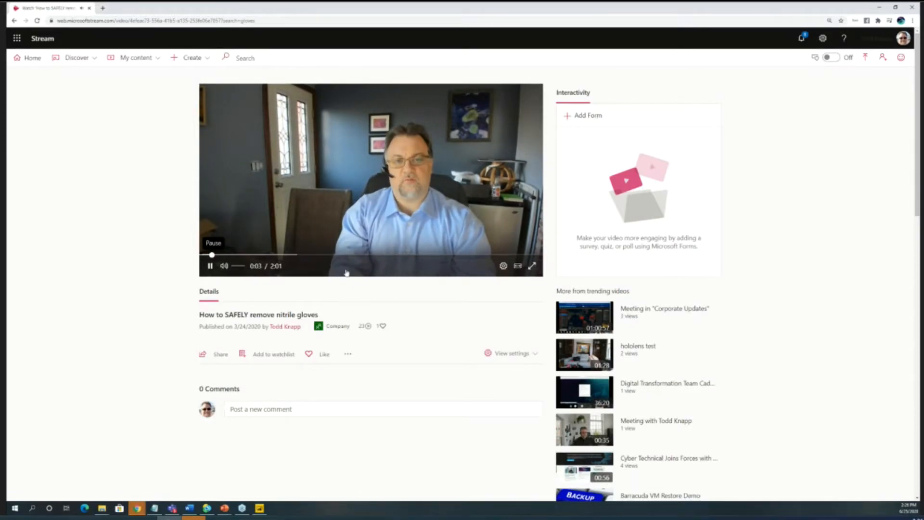
click(209, 265)
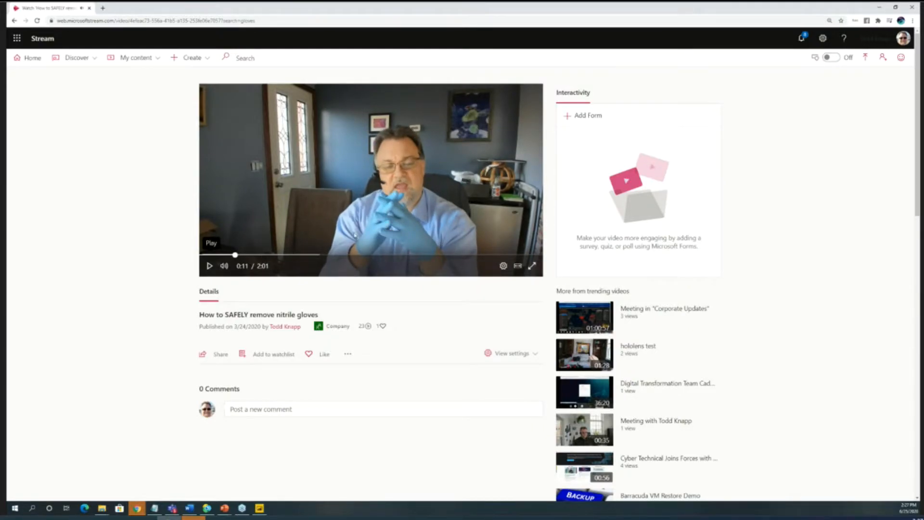
- Skim through the glove removal video at several points, rewind it to the beginning, and minimize the browser to return to Teams
click(211, 262)
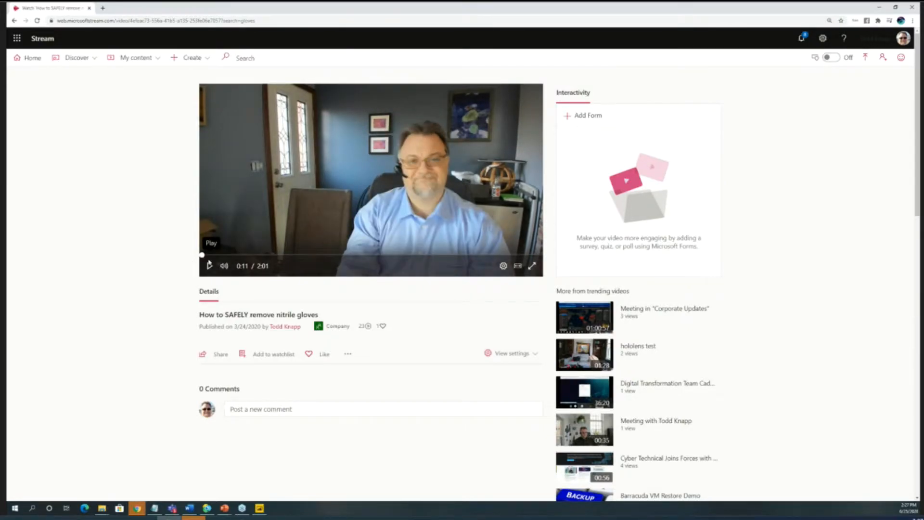
click(319, 256)
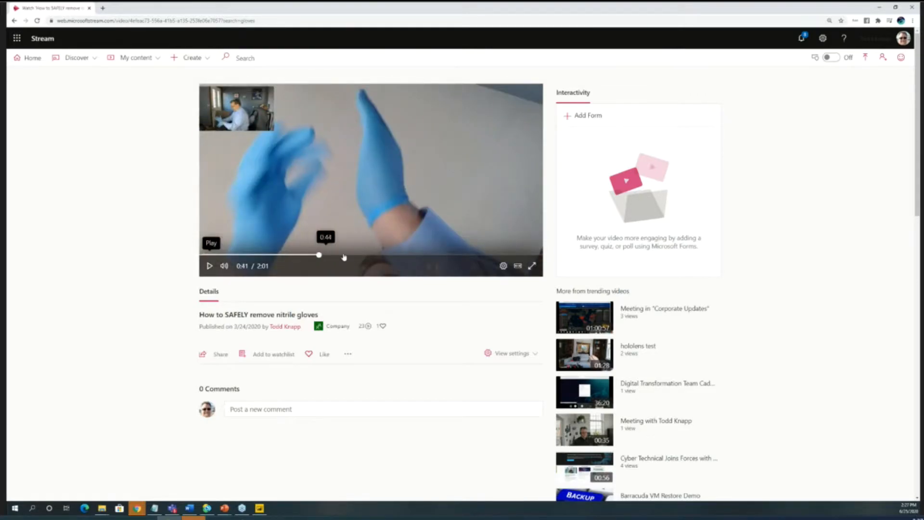
click(357, 255)
click(407, 255)
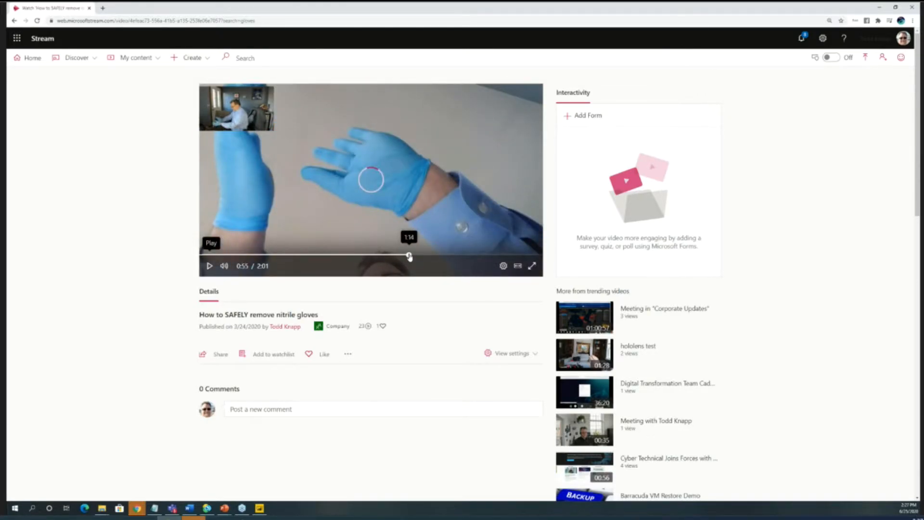
click(437, 255)
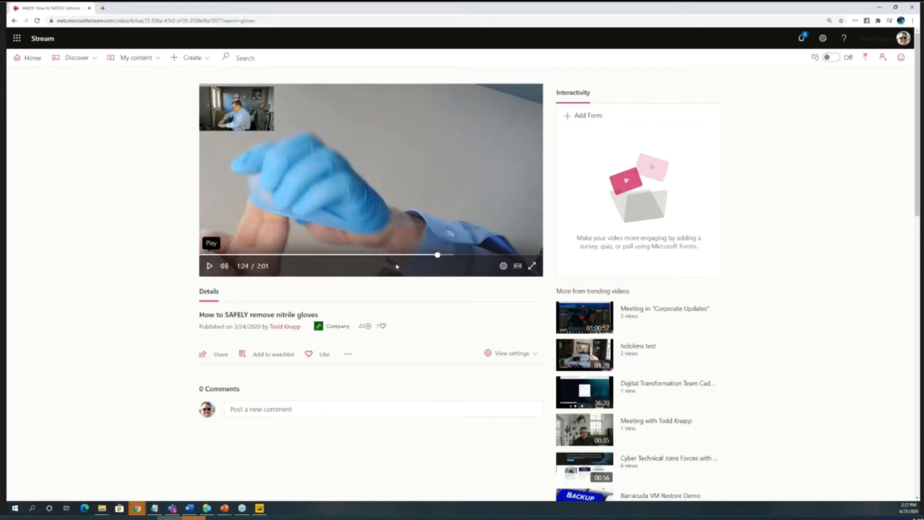
drag(437, 255, 196, 262)
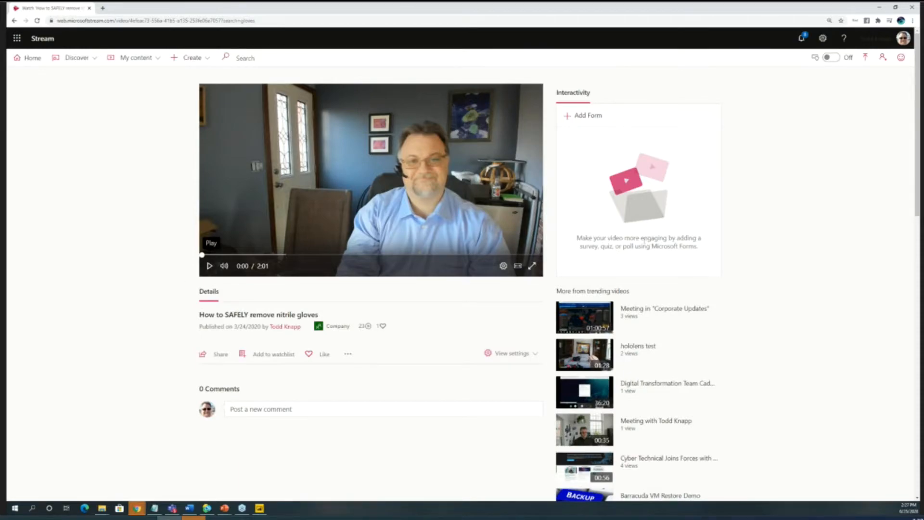
click(880, 9)
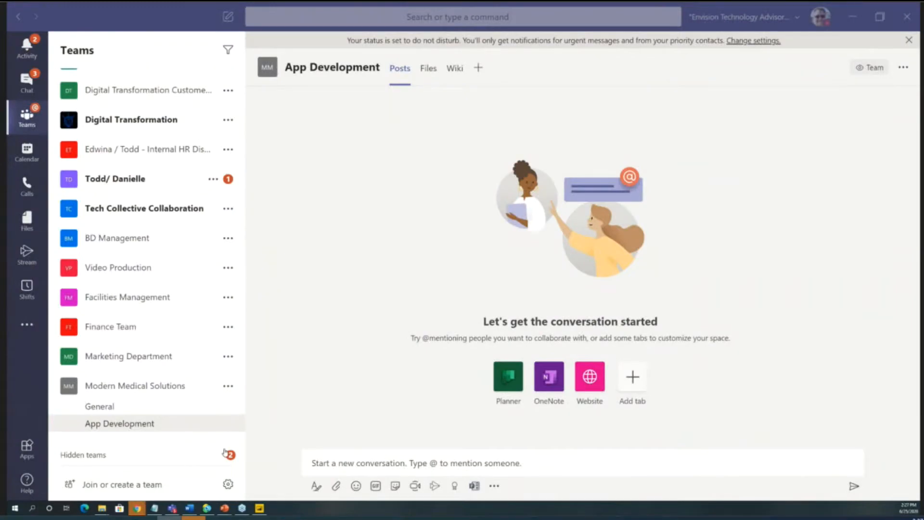
click(477, 68)
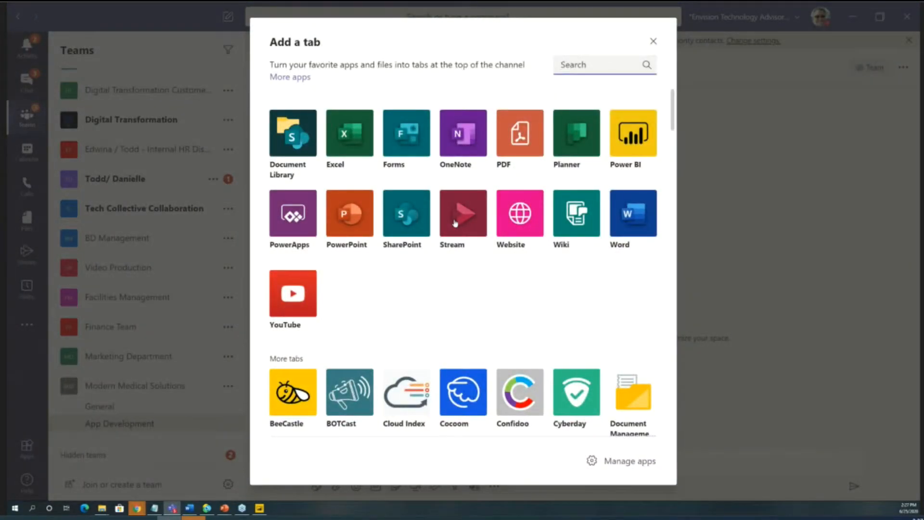
click(455, 223)
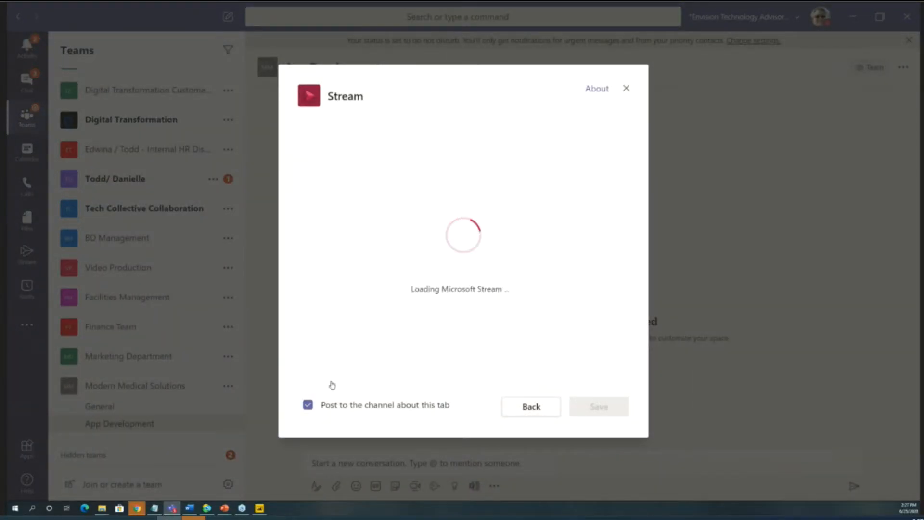
click(308, 405)
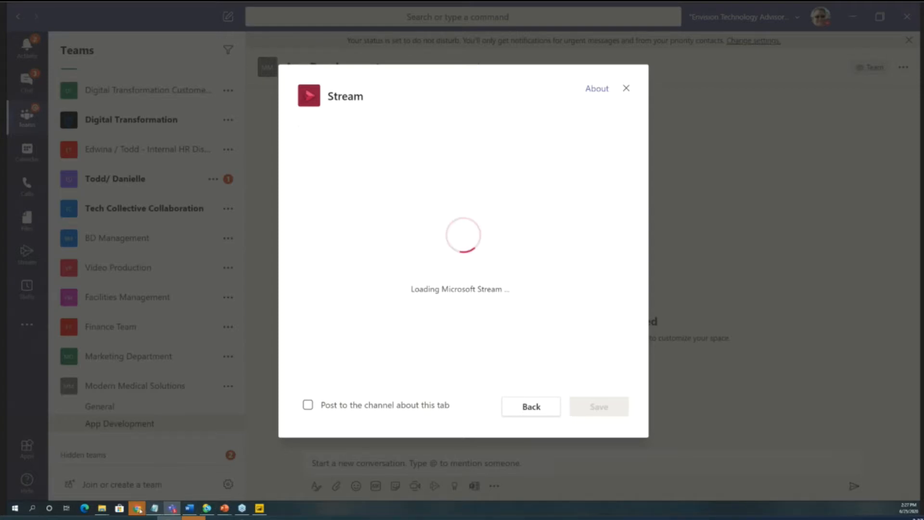
- Review the questions of the "How to remove Nitrile gloves safely" form in Forms Pro, and close both it and the pending Stream tab setup
mouse_move(139, 510)
mouse_move(272, 477)
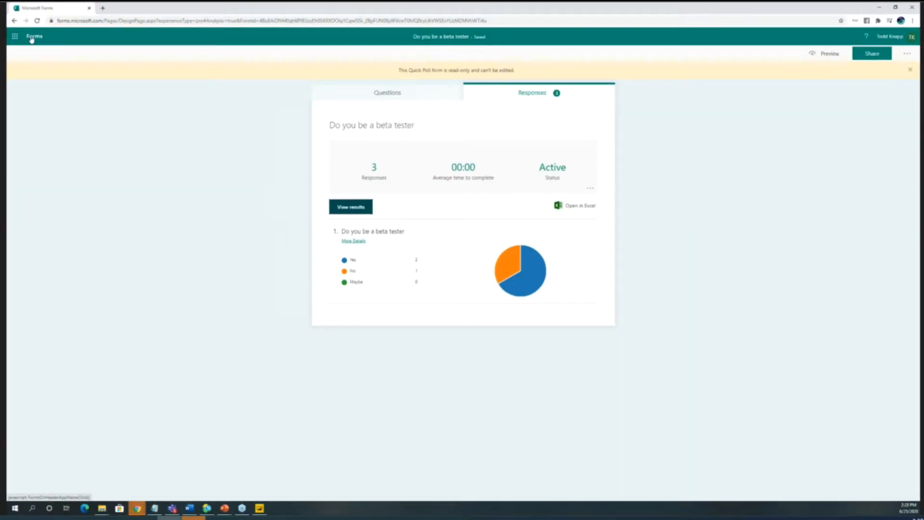
click(31, 37)
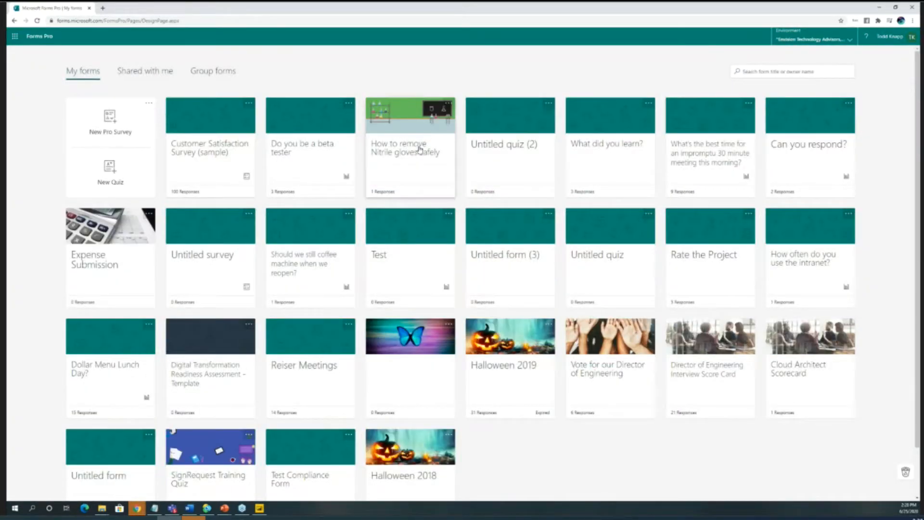
click(415, 165)
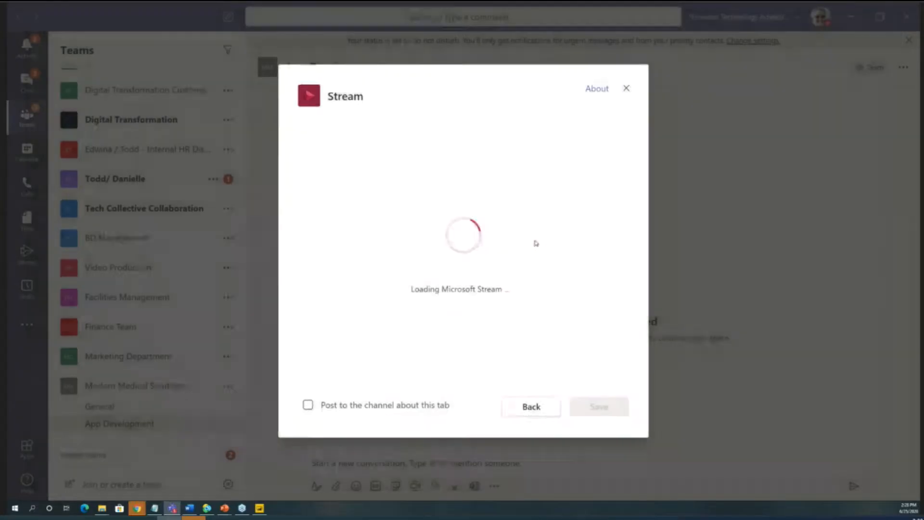
click(89, 9)
click(626, 88)
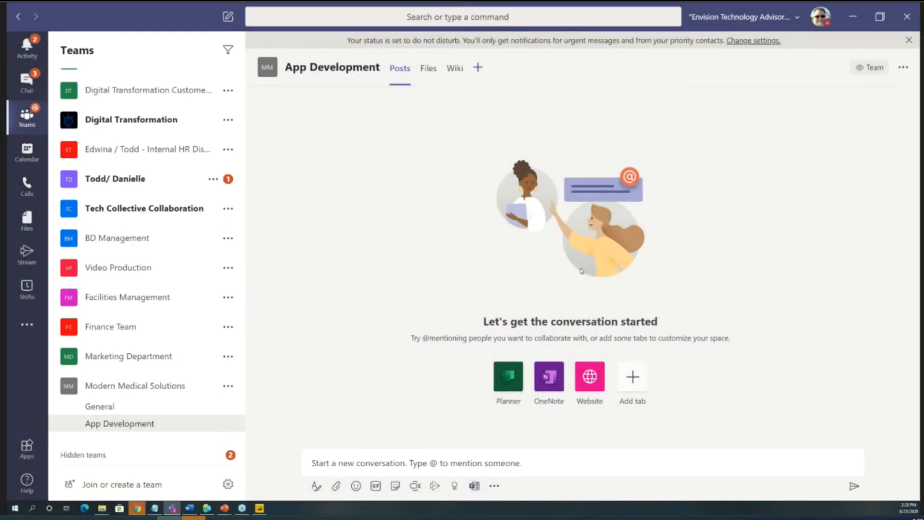
- Add the existing form "How to remove Nitrile gloves safely" as a response-collecting tab in App Development, without posting to the channel, and look it over
click(632, 376)
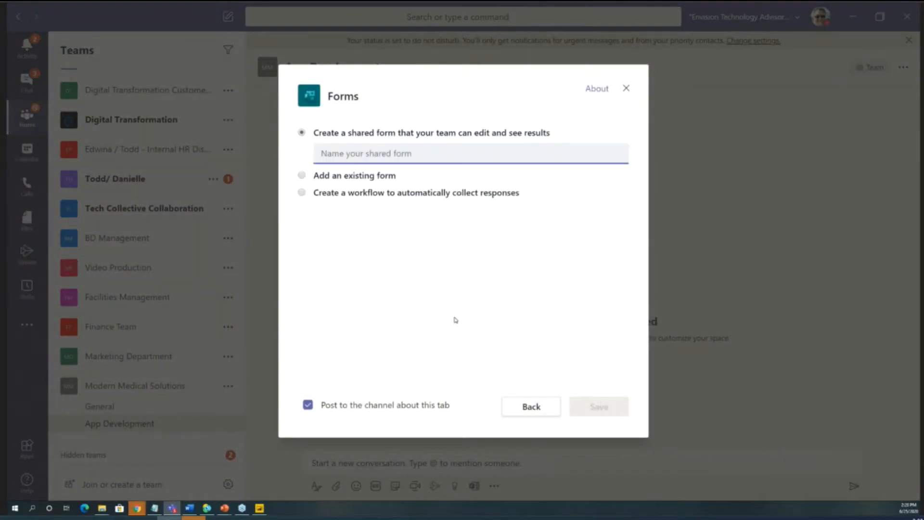
click(353, 150)
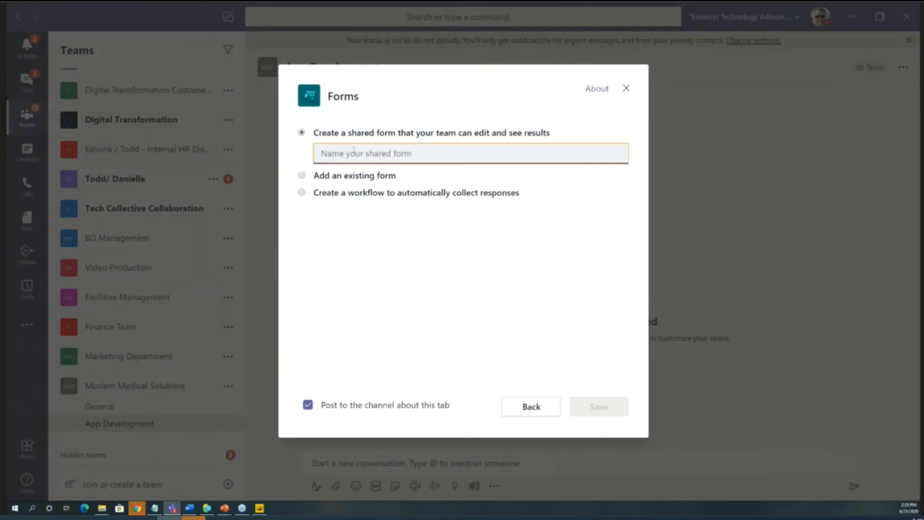
text(glove)
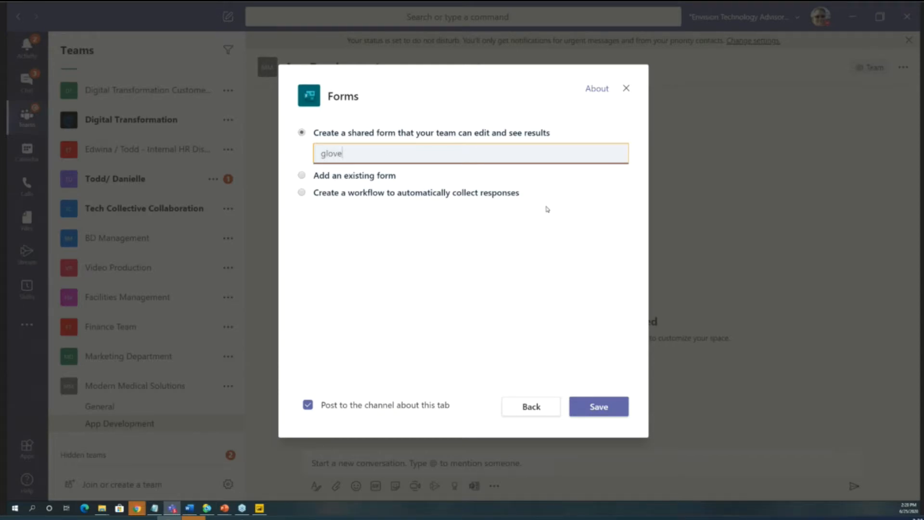
click(301, 175)
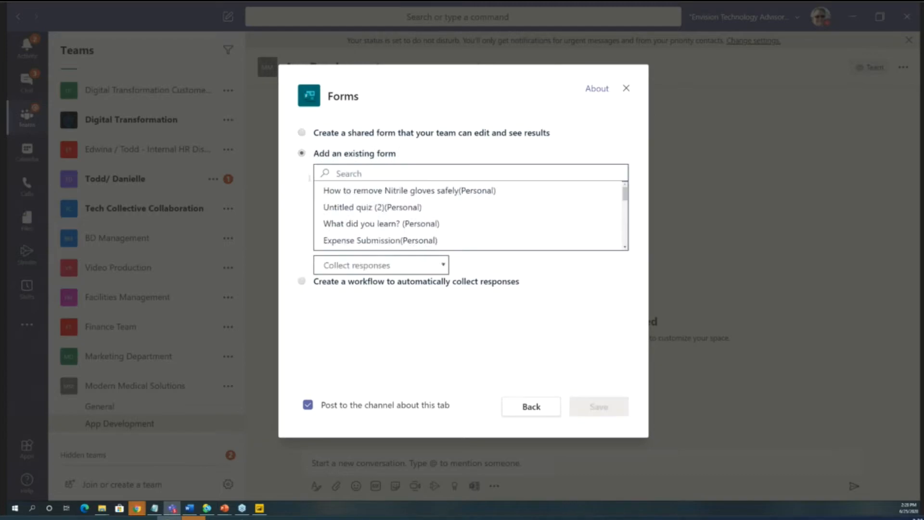
click(357, 192)
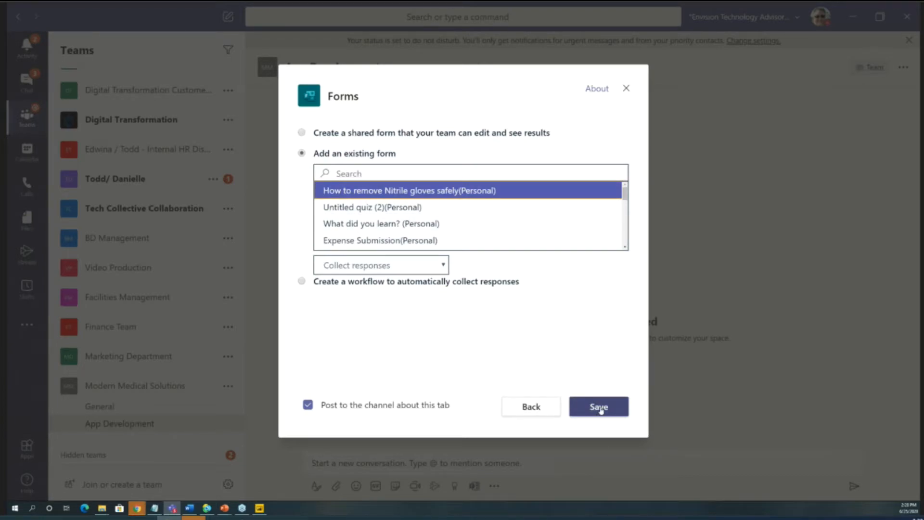
click(442, 405)
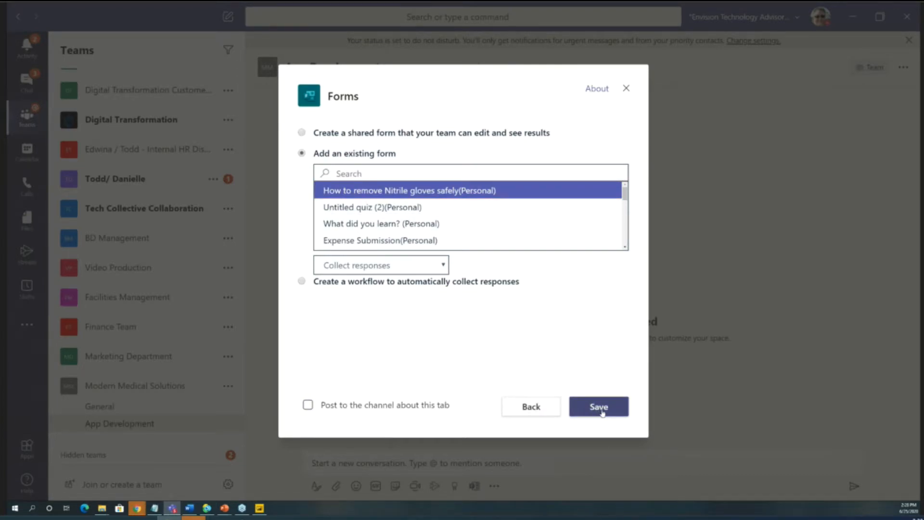
click(601, 410)
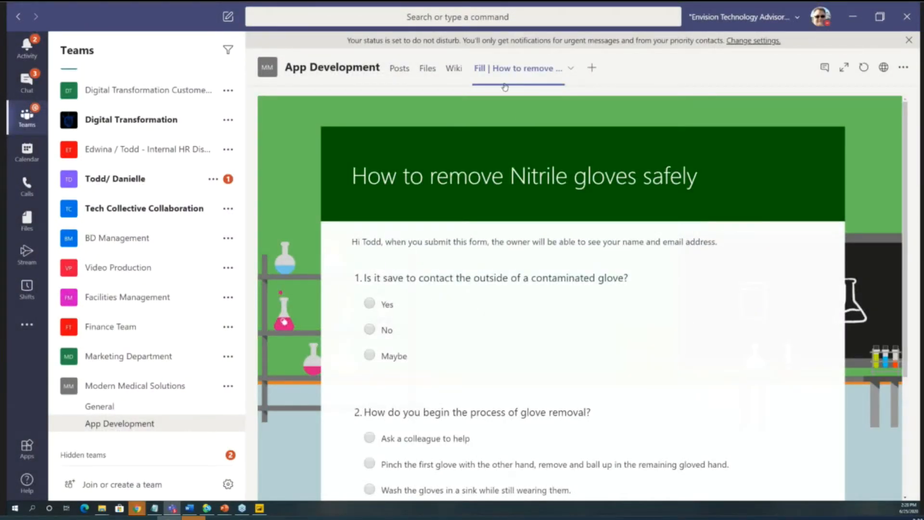
scroll(417, 340, down, 4)
scroll(417, 340, up, 4)
- Add the Stream video "How to SAFELY remove nitrile gloves" as a tab named "Removal Video" in App Development, without posting to the channel
click(591, 68)
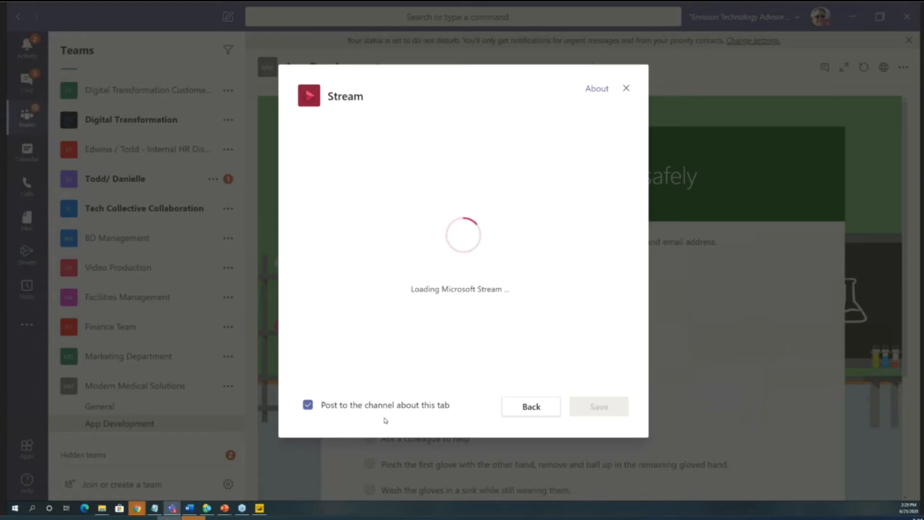
click(355, 143)
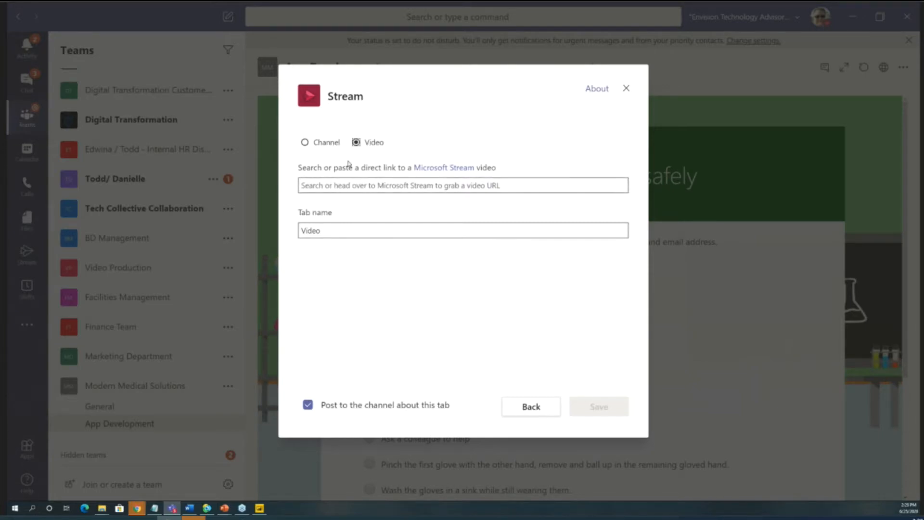
text(glove)
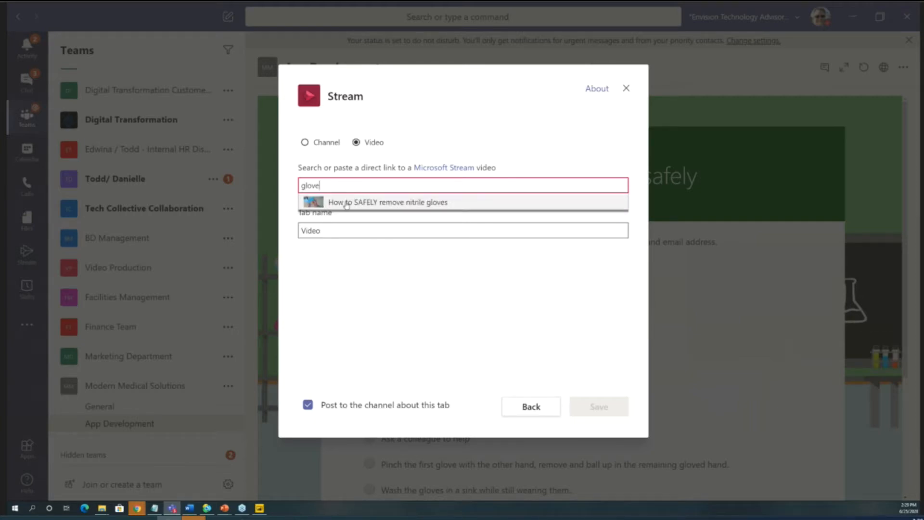
click(346, 204)
key(Tab)
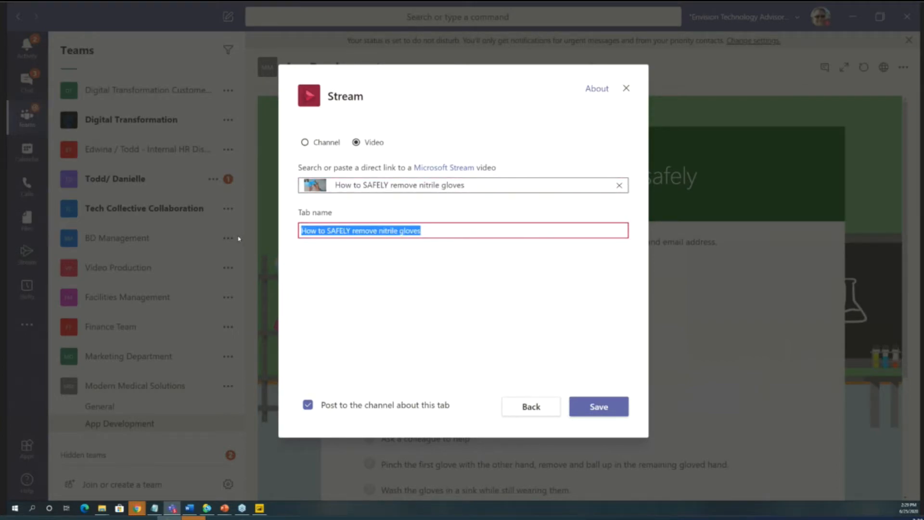
text(Removal Video)
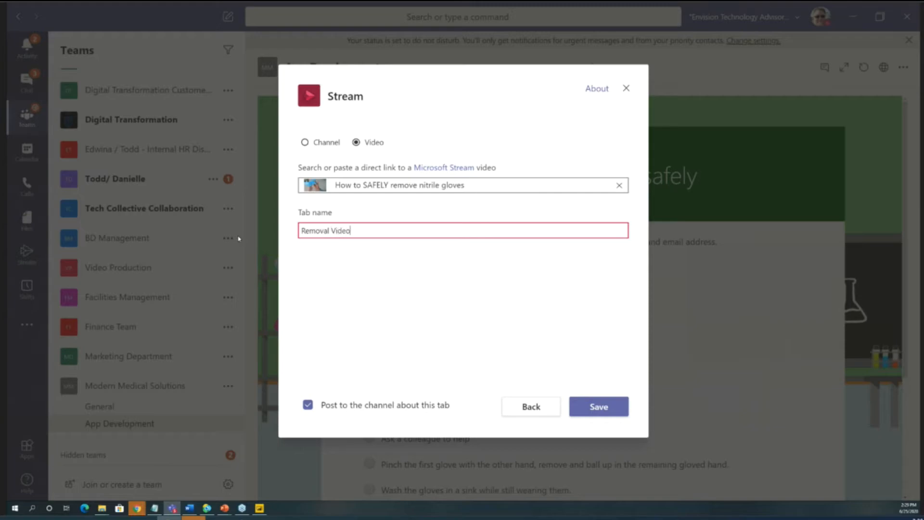
click(308, 407)
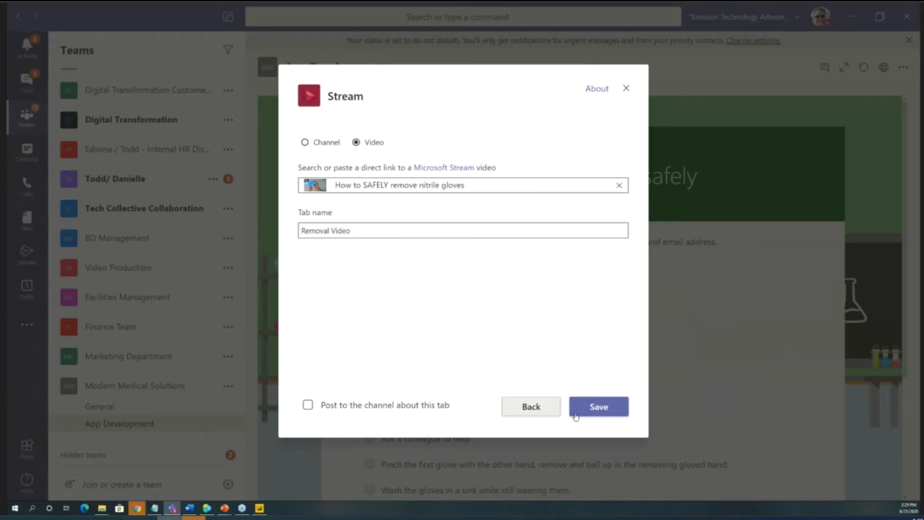
click(594, 406)
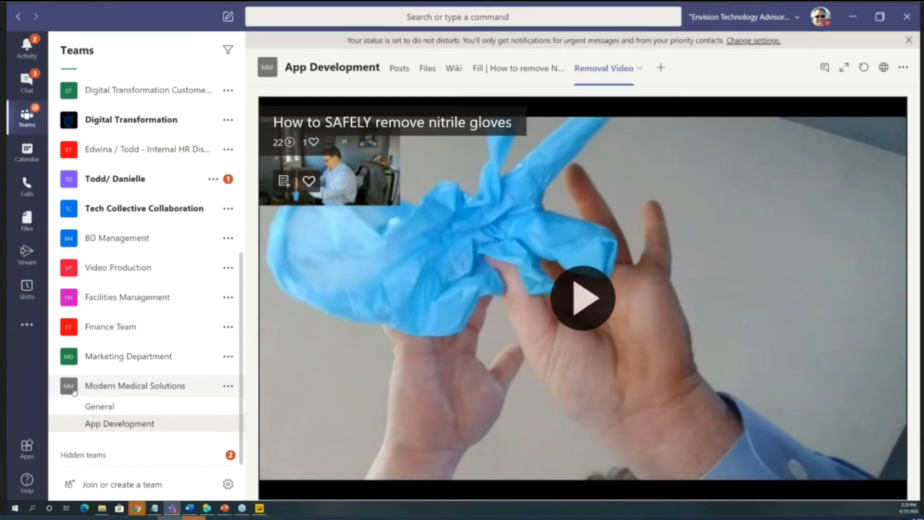
- Look at the General channel's posts, return to the App Development channel, and show its Removal Video tab
click(124, 385)
click(118, 418)
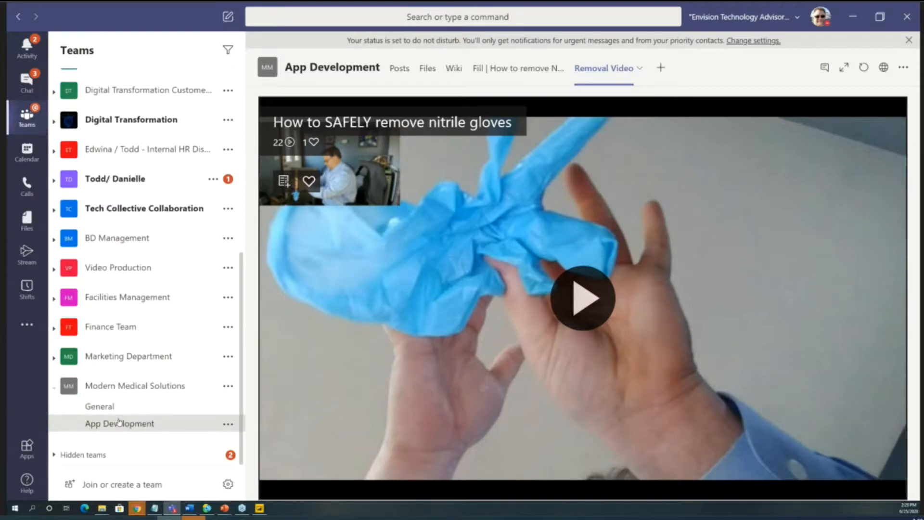
click(112, 412)
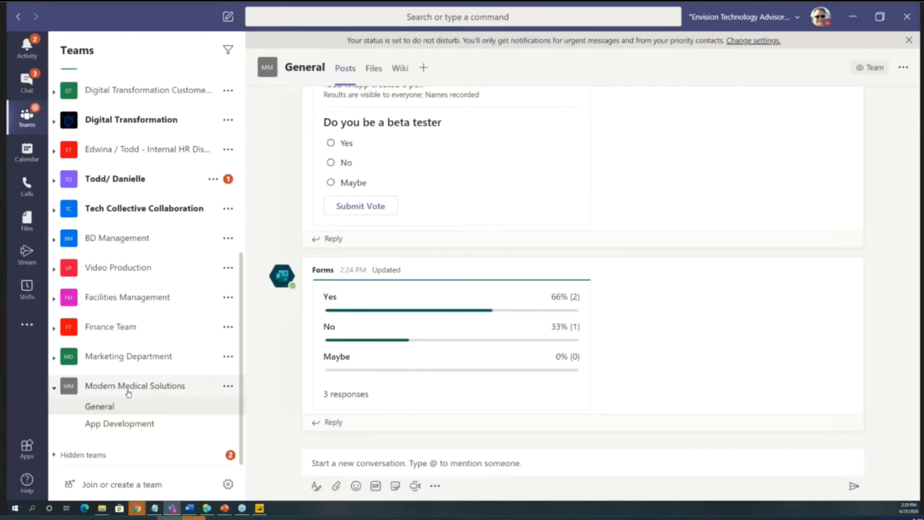
click(121, 423)
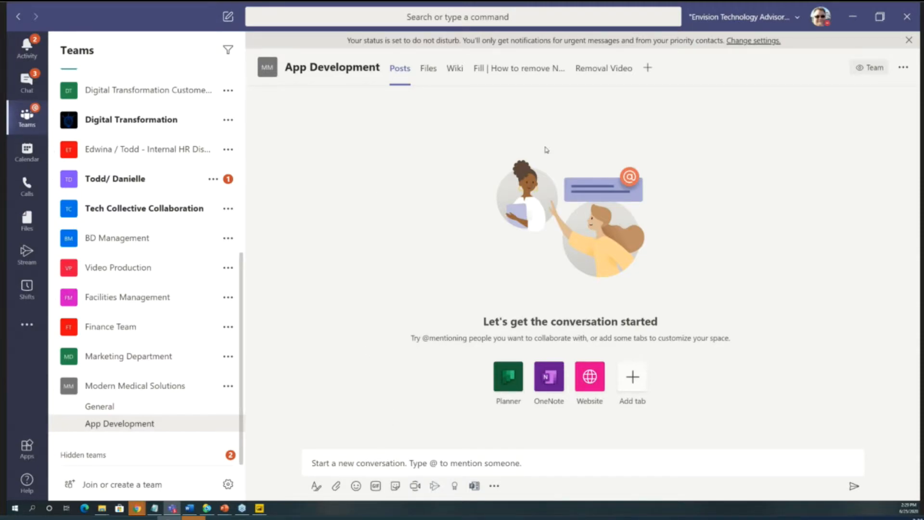
click(583, 72)
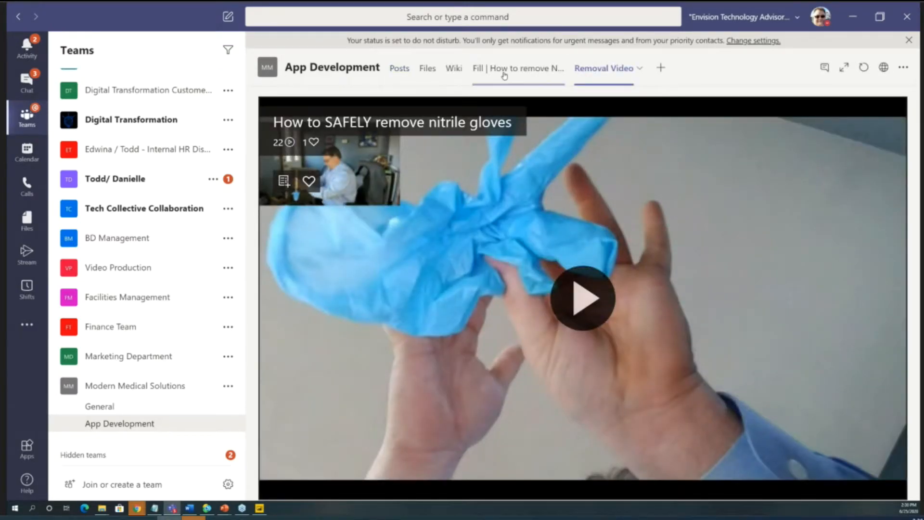
- Show the form tab in App Development, and start adding a form to the "How to SAFELY remove nitrile gloves" video in Stream
click(517, 72)
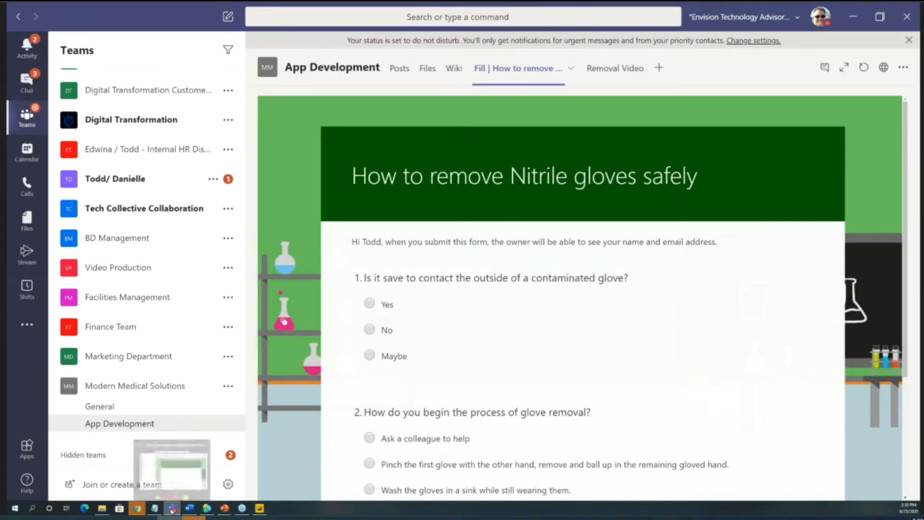
click(142, 513)
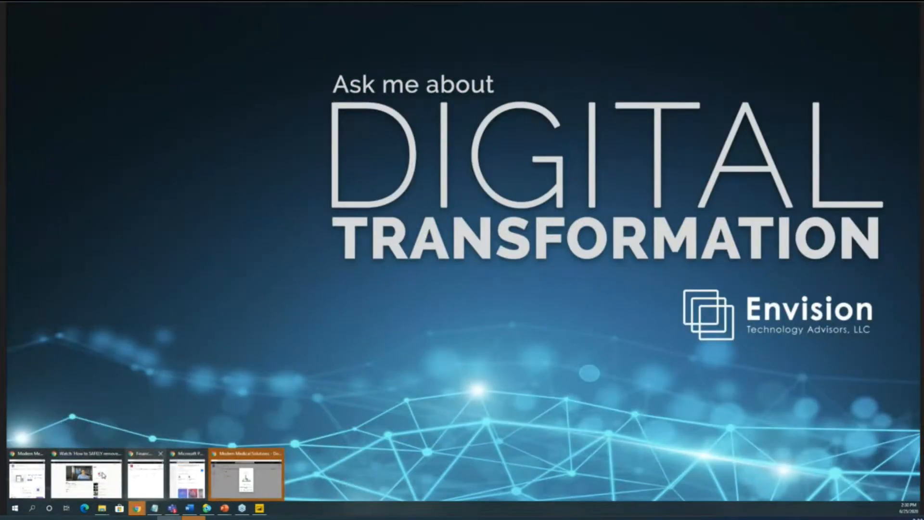
click(104, 475)
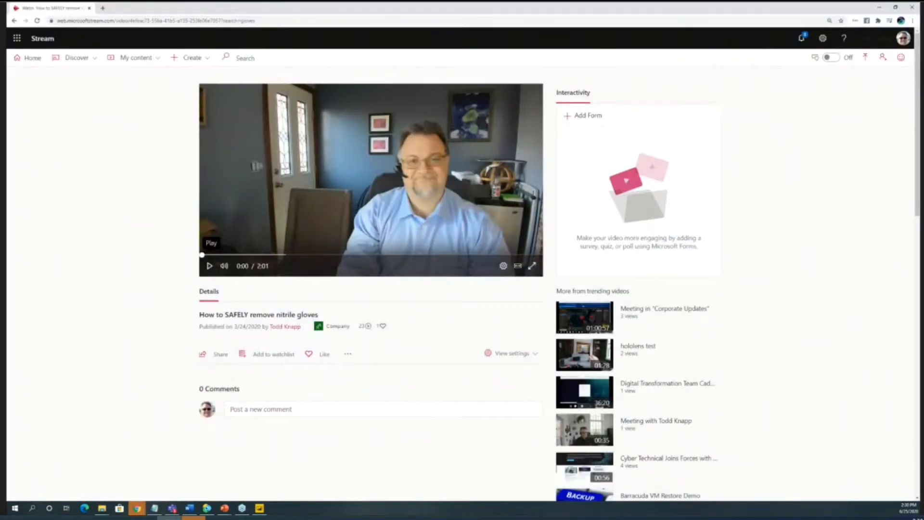
click(571, 116)
mouse_move(593, 160)
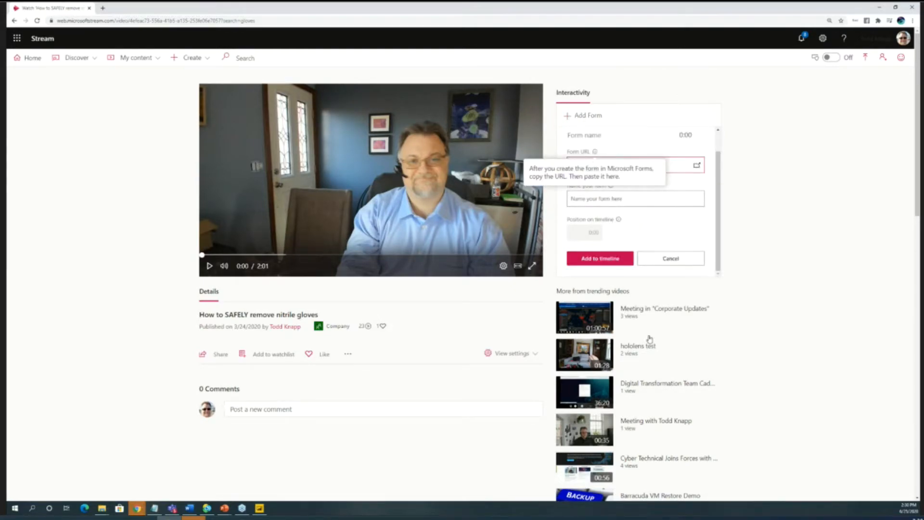
click(768, 195)
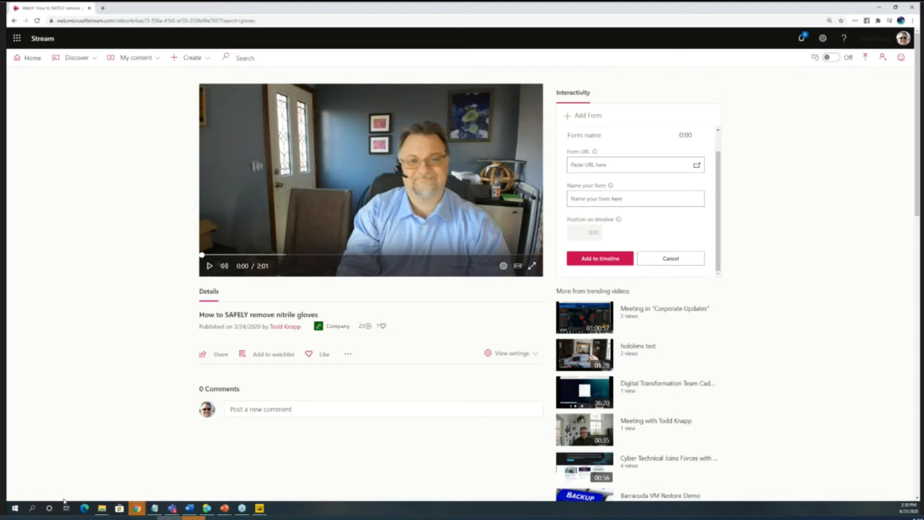
- Open the "How to remove Nitrile gloves safely" form in Forms Pro in a new browser tab and copy its response link
mouse_move(137, 507)
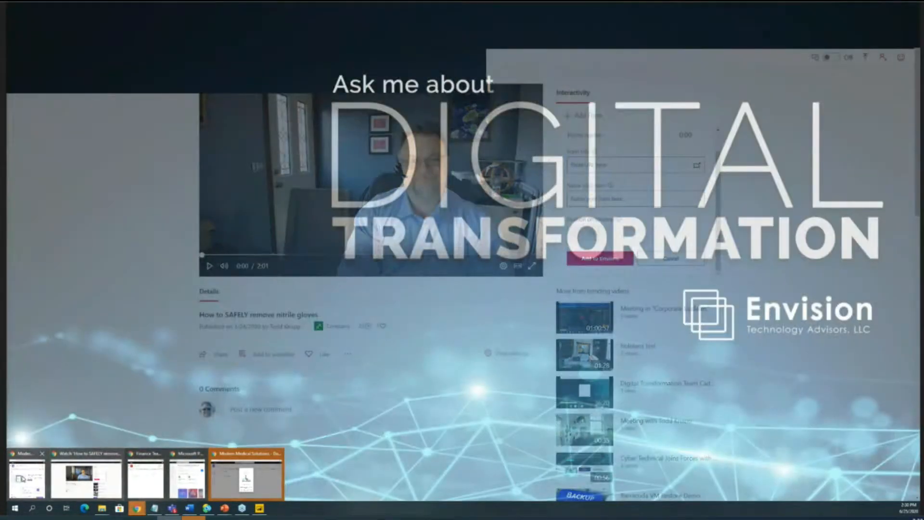
click(246, 476)
click(103, 8)
text(for)
key(Return)
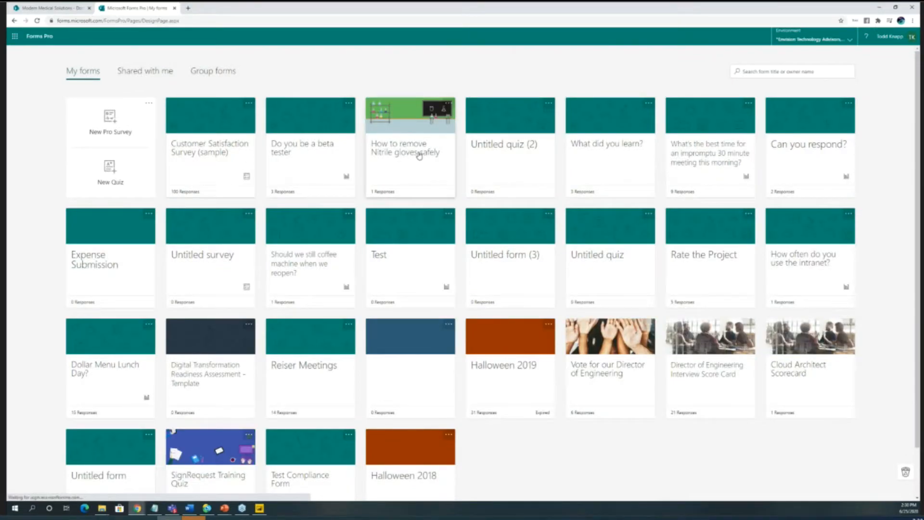
click(419, 156)
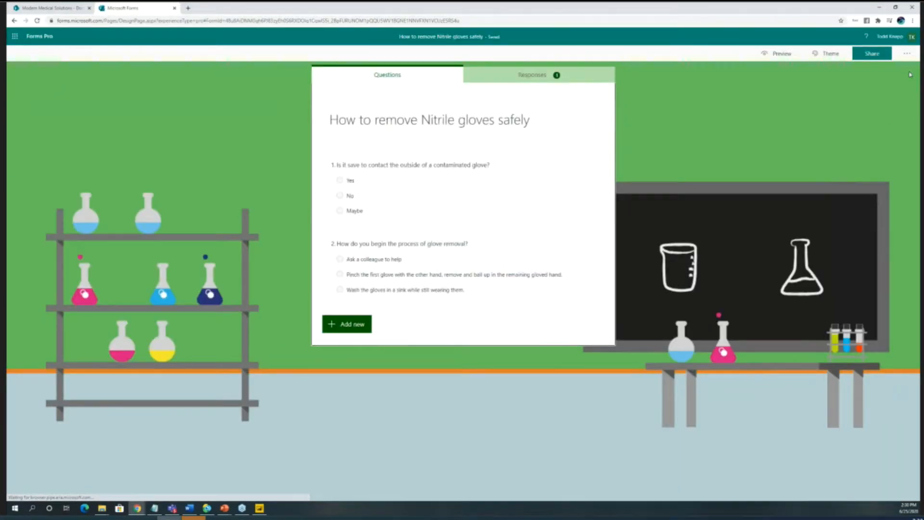
click(906, 54)
click(873, 54)
click(894, 122)
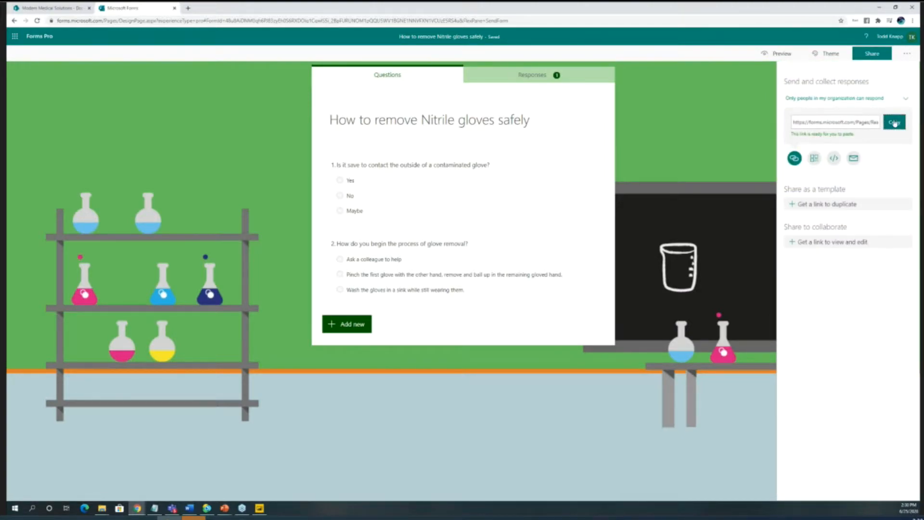
- Back in the Stream video, paste the form link, name the form "Glove Quiz", and add it to the timeline at 2:00
click(92, 8)
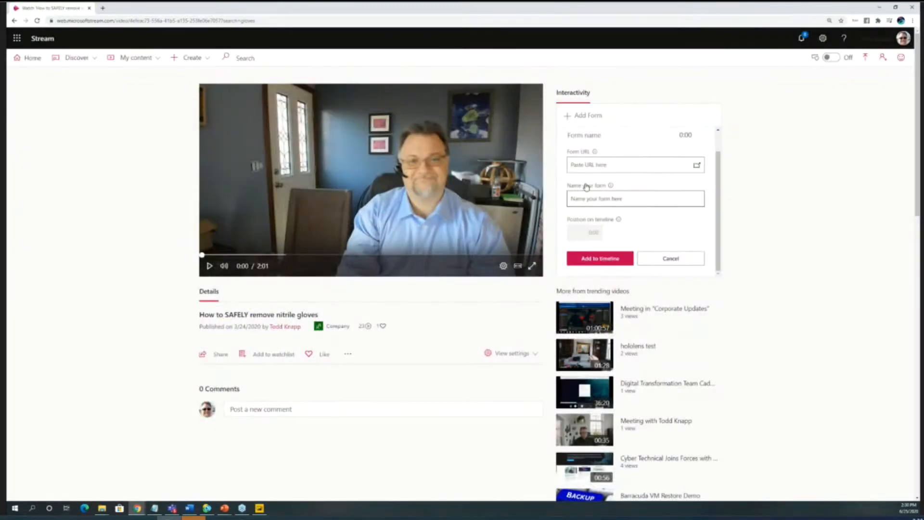
click(597, 164)
click(604, 183)
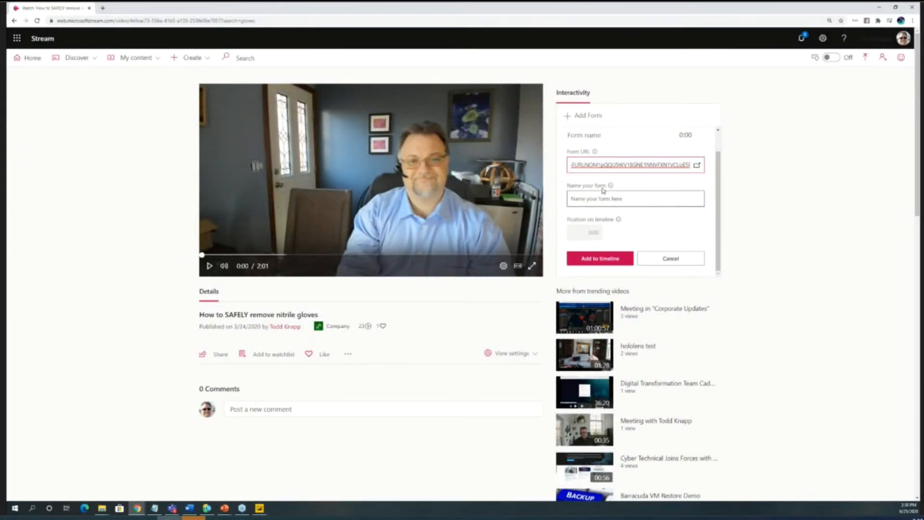
click(596, 197)
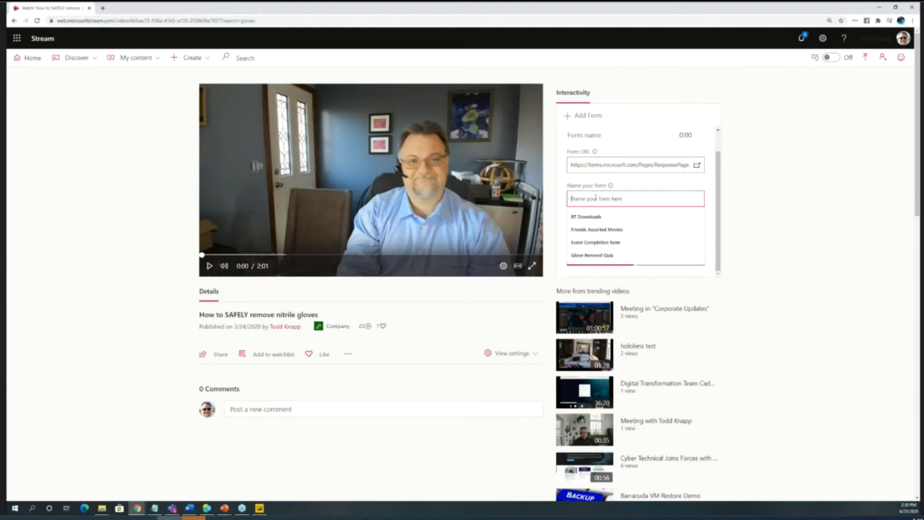
text(Glove Quiz)
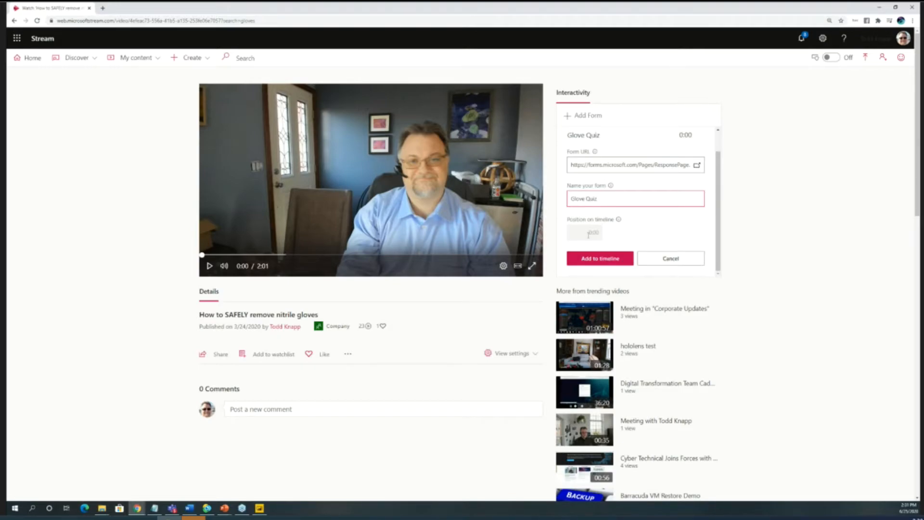
drag(203, 257, 537, 255)
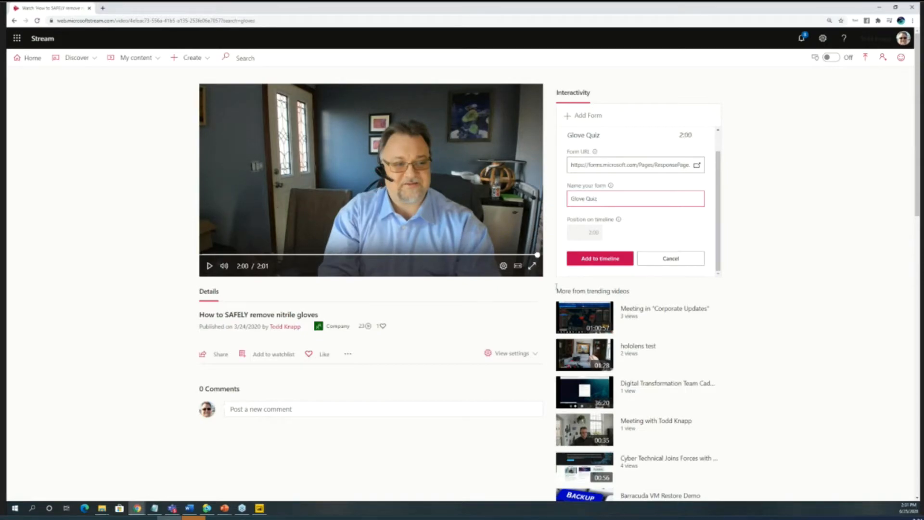
mouse_move(630, 223)
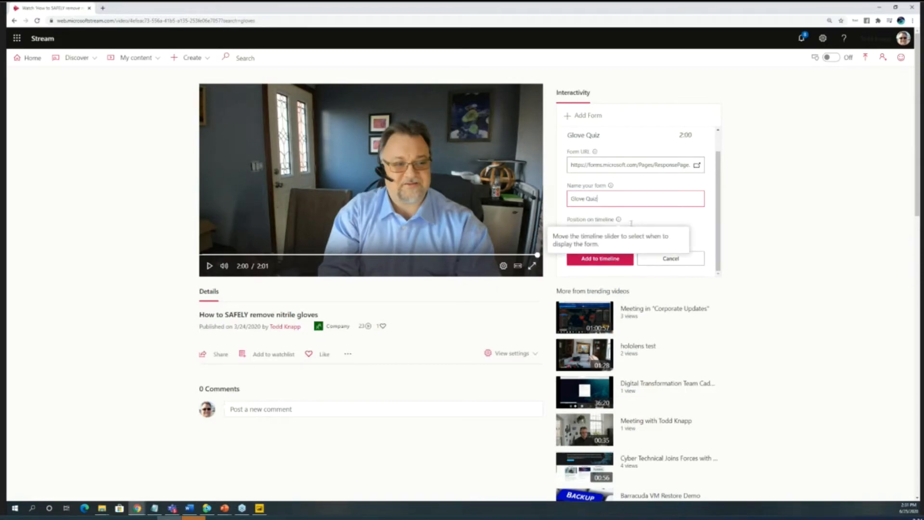
click(602, 262)
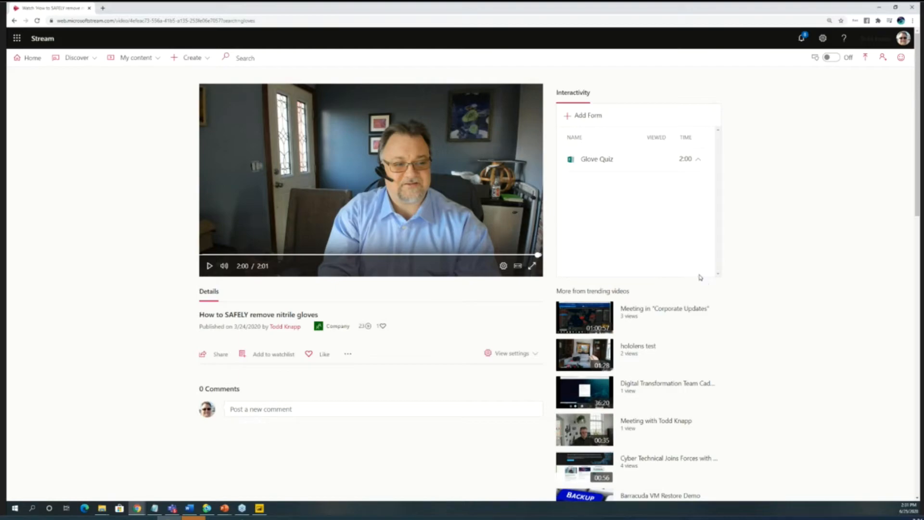
- Close the Stream video page, open the Removal Video tab's video on the web from Teams, and skip close to its end
click(237, 254)
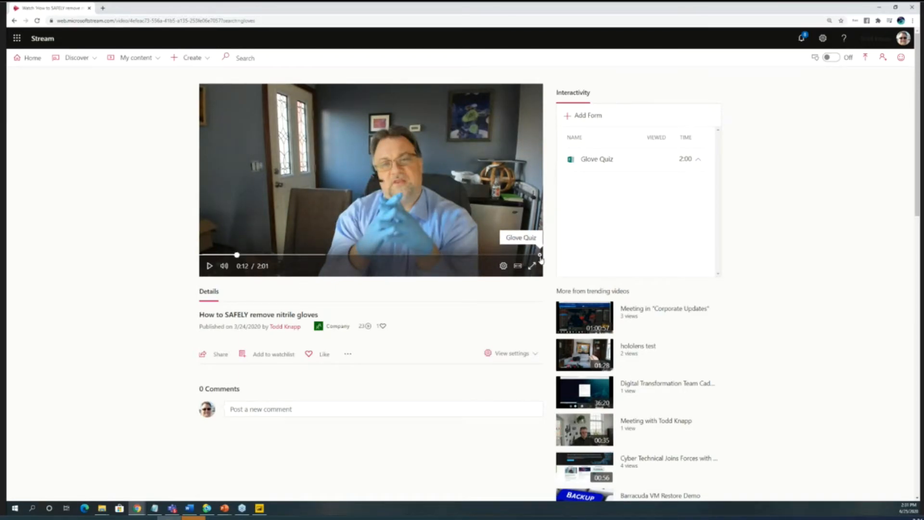
click(89, 10)
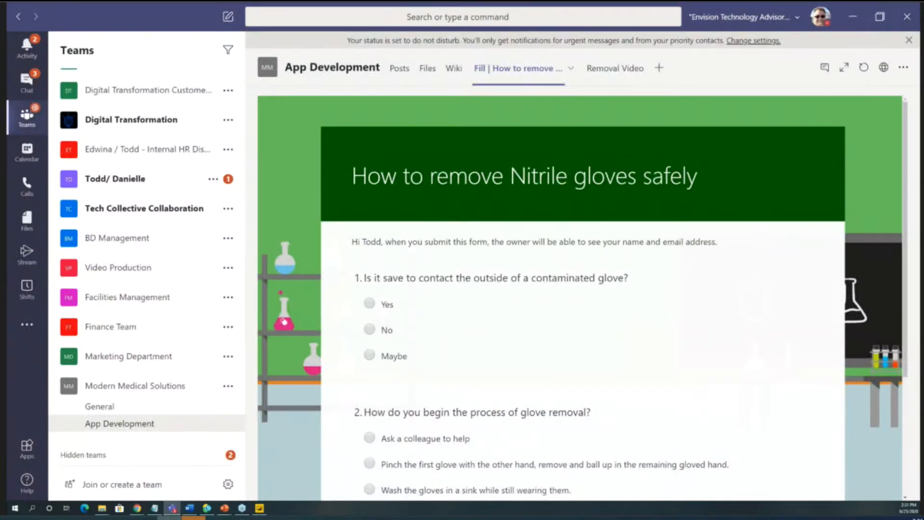
click(615, 70)
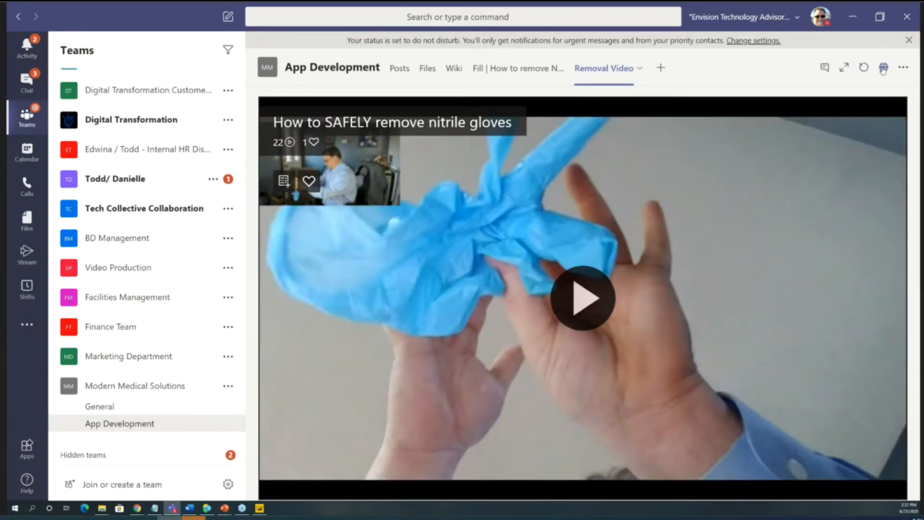
click(883, 67)
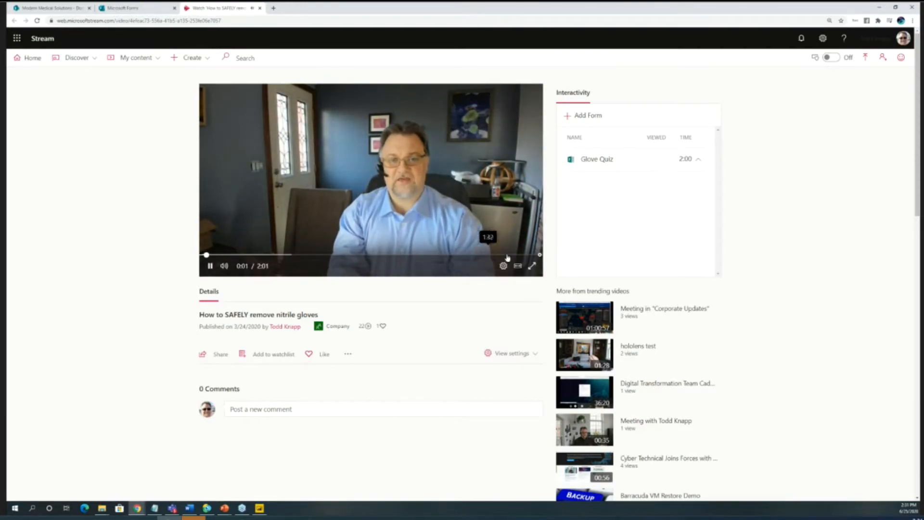
click(524, 255)
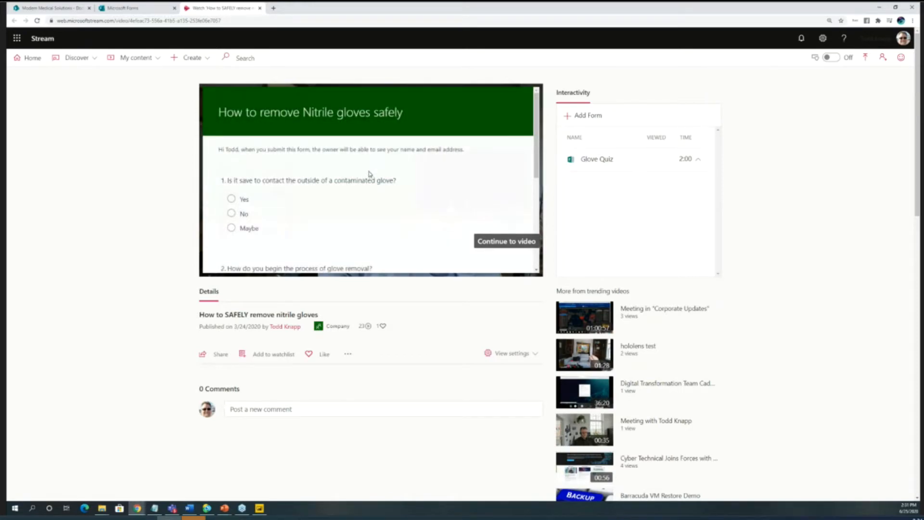
- Answer the in-video quiz with "No" and the "Pinch the first glove with the other hand" option, submit it, and continue to the video
scroll(369, 174, down, 3)
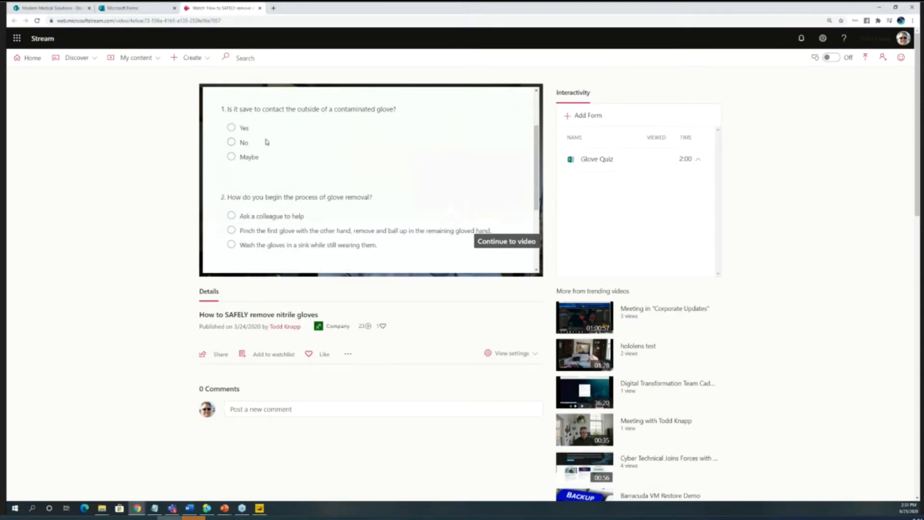
click(232, 142)
scroll(269, 174, down, 3)
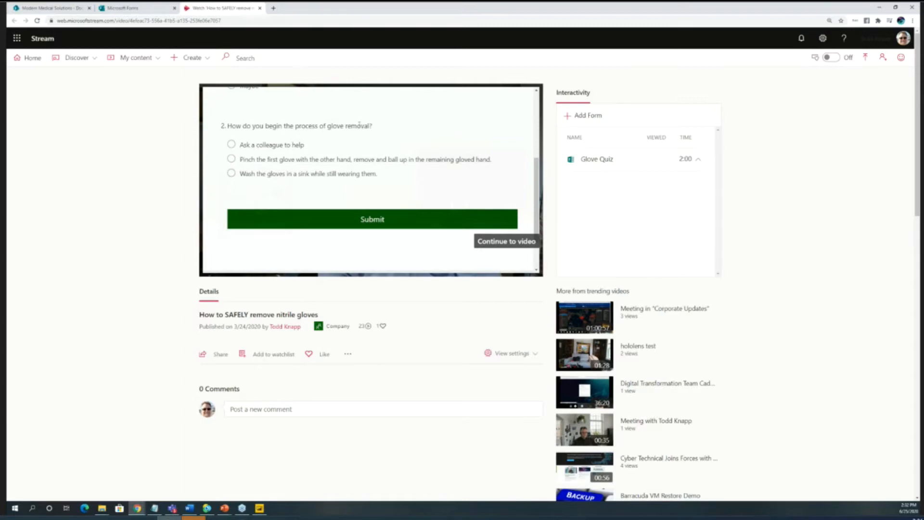
click(232, 159)
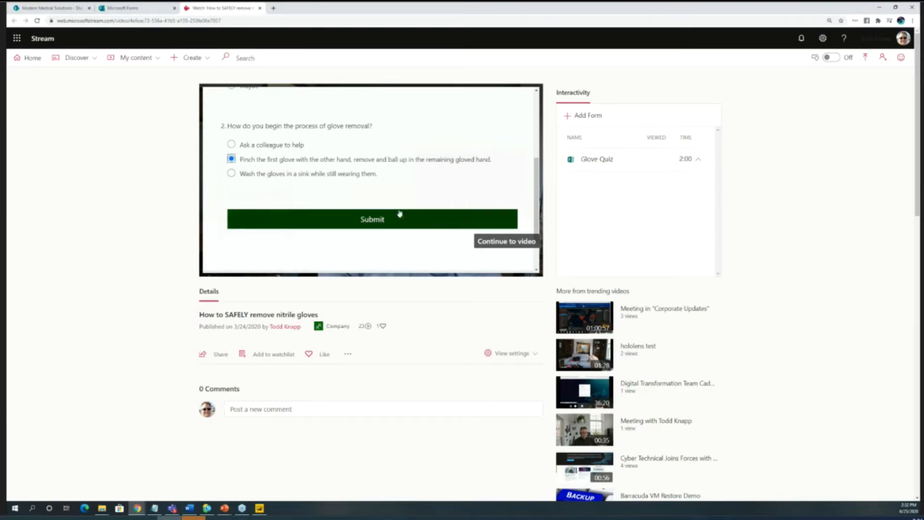
click(379, 220)
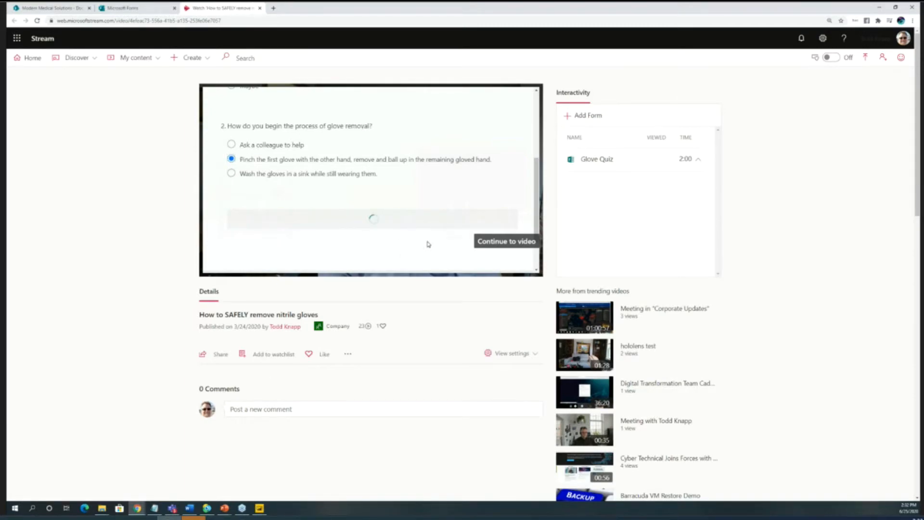
click(513, 246)
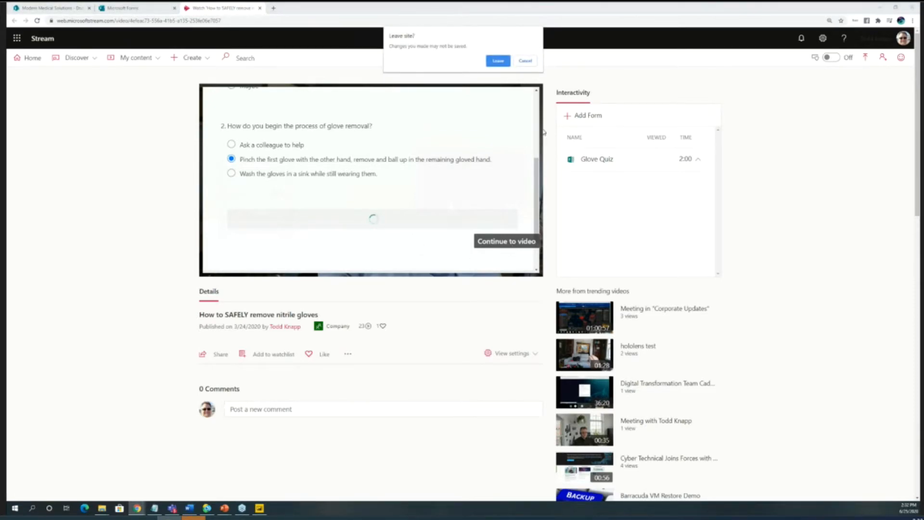
click(504, 61)
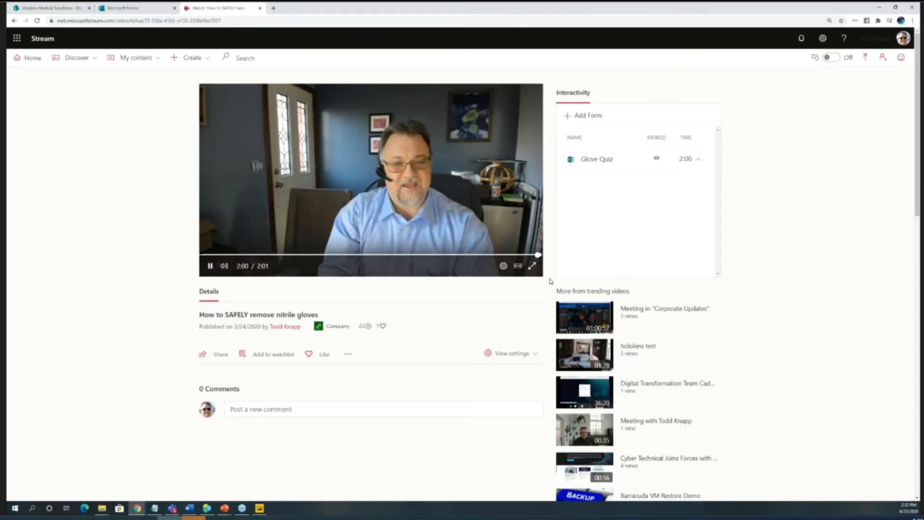
- Replay the beginning of the Stream video, pause it, and return to the Removal Video tab in Teams
click(210, 265)
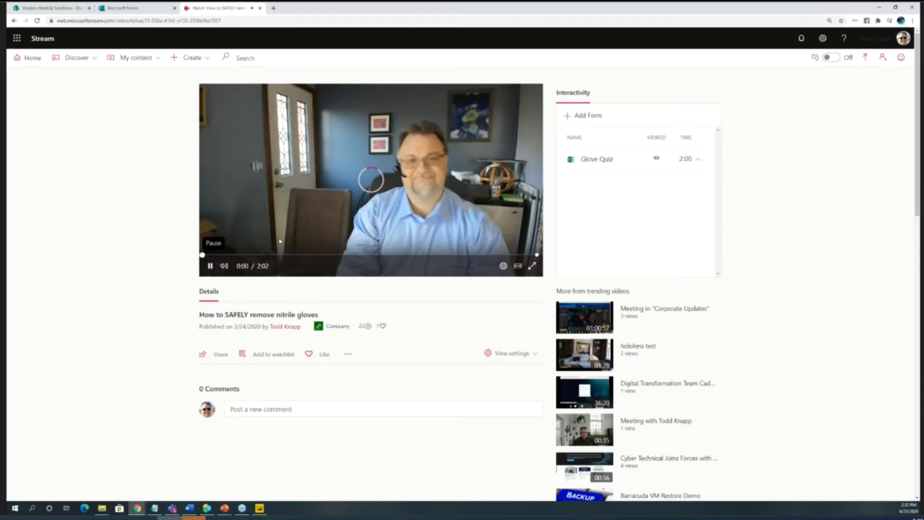
key(space)
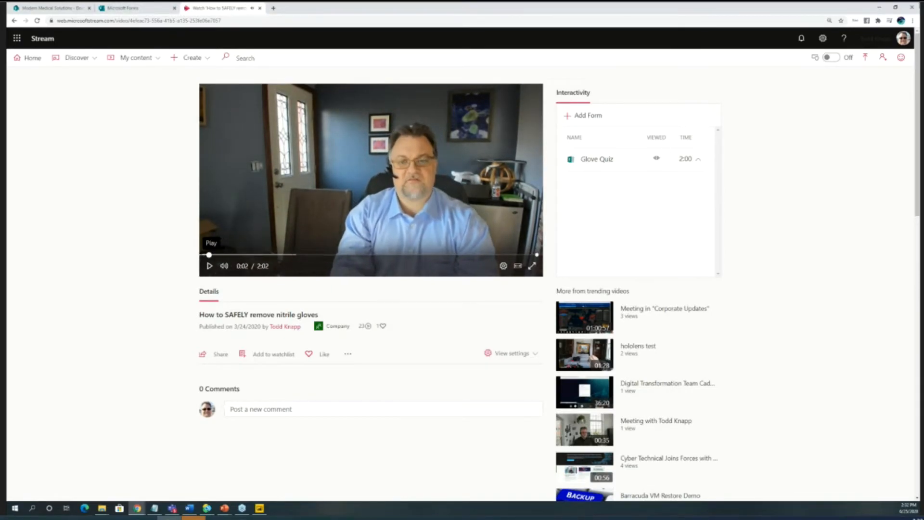
click(878, 9)
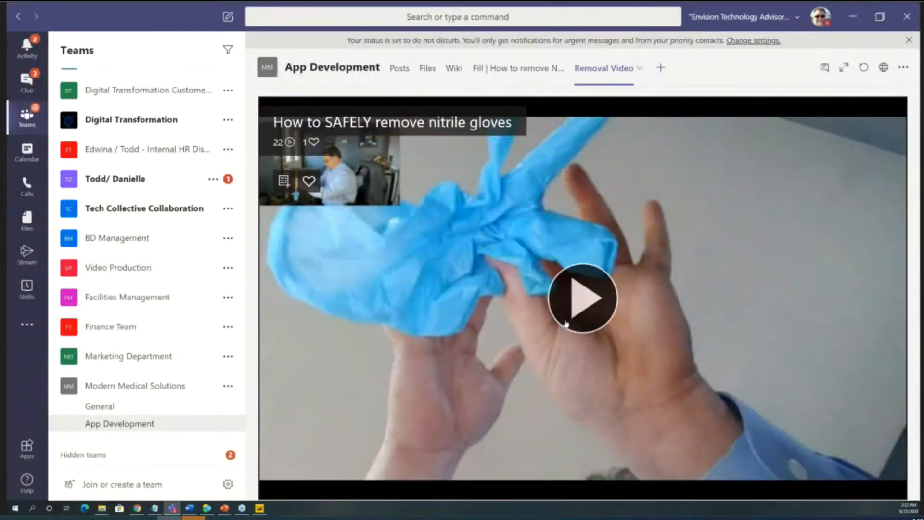
- Reload the Removal Video tab, jump to the Glove Quiz marker, continue past the quiz, and go to the App Development posts
click(862, 68)
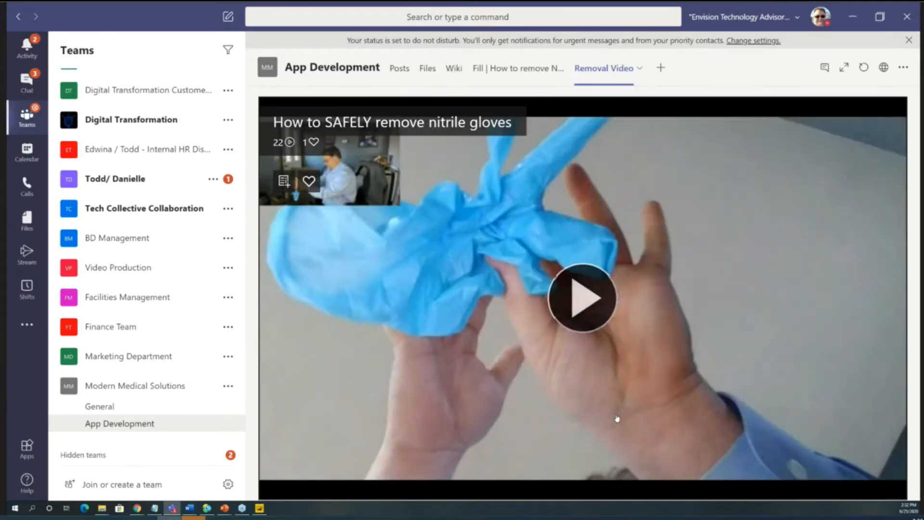
click(616, 419)
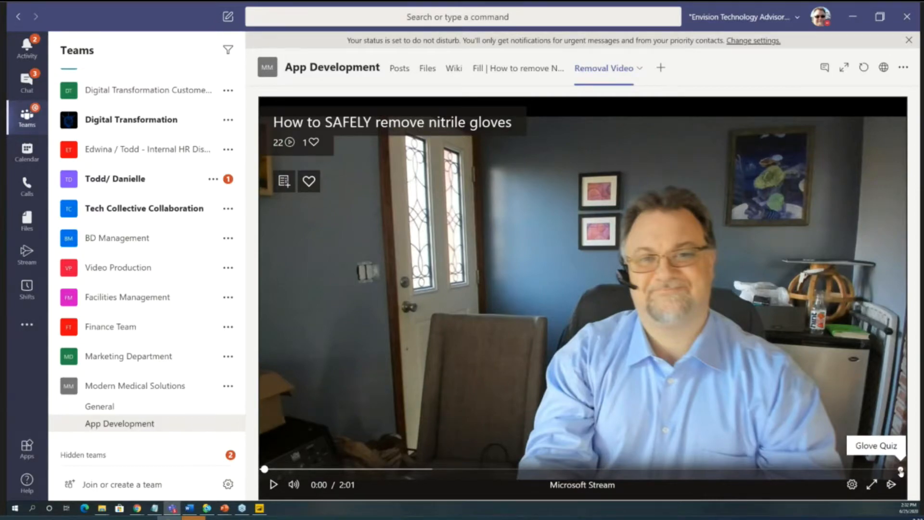
click(900, 471)
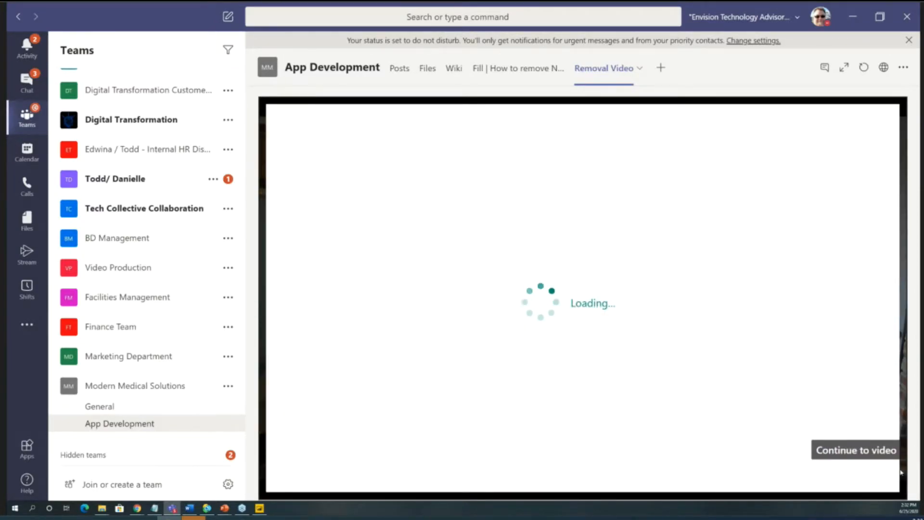
click(877, 456)
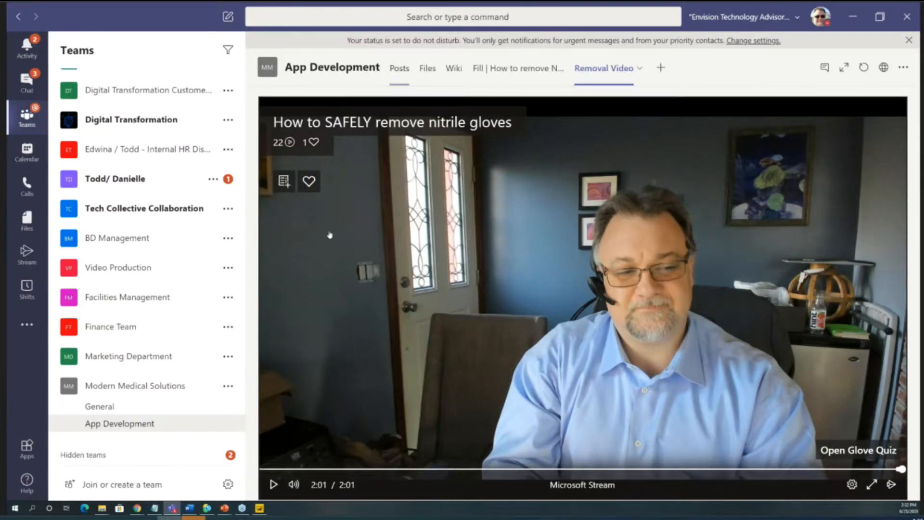
click(400, 73)
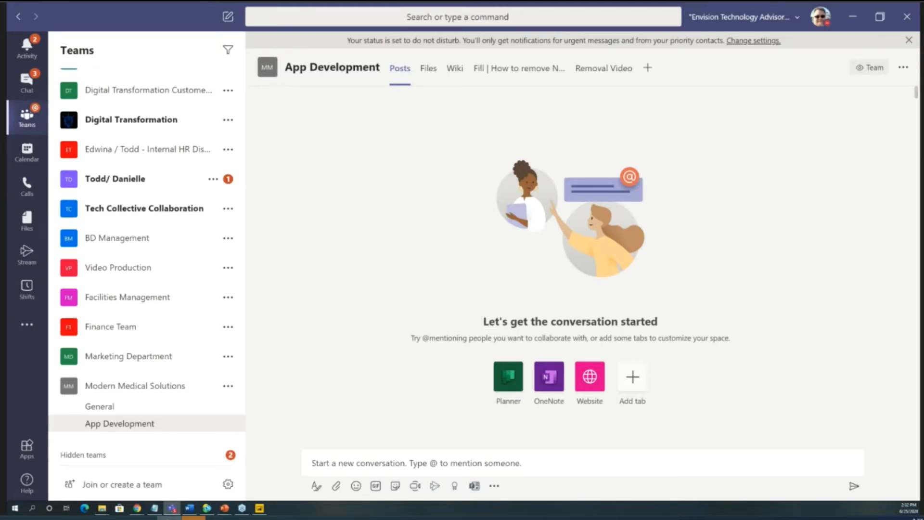
- Switch from Teams to the Power Automate browser window, bring it onto this screen, and maximize it on the My flows page
key(alt+Tab)
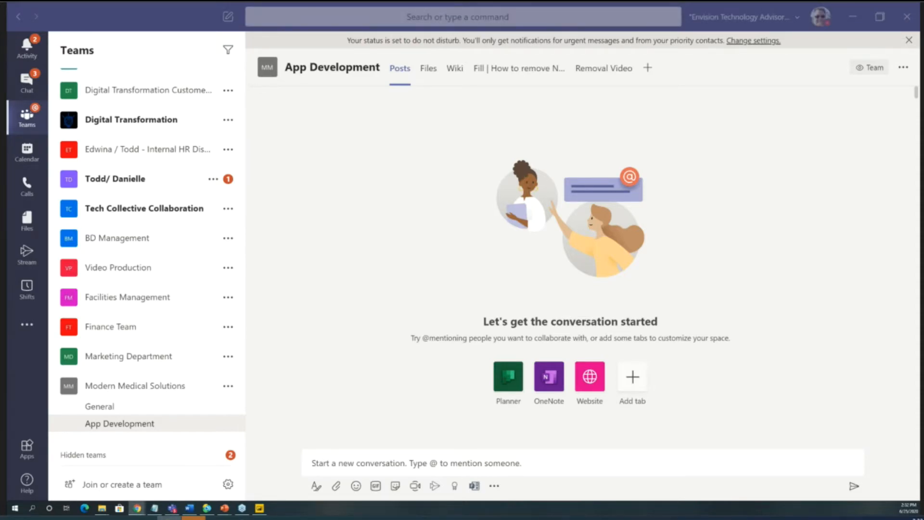
drag(1, 104, 416, 52)
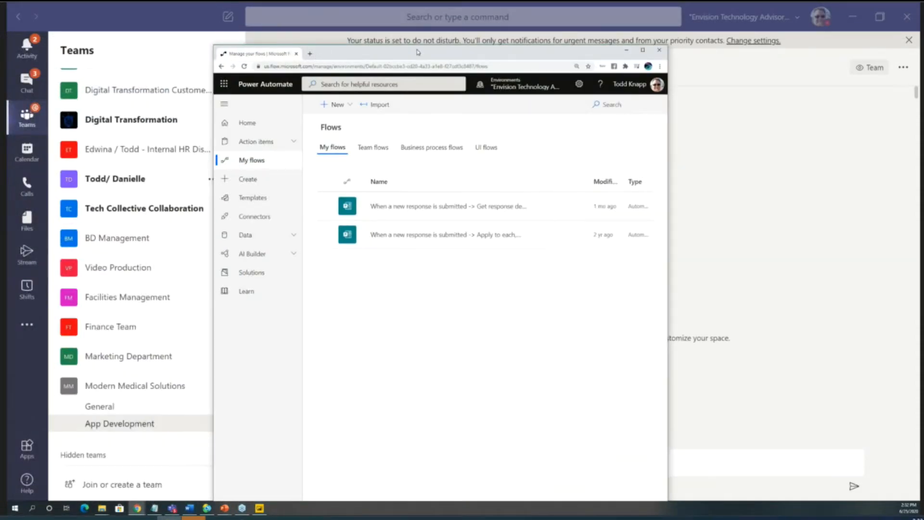
double_click(416, 53)
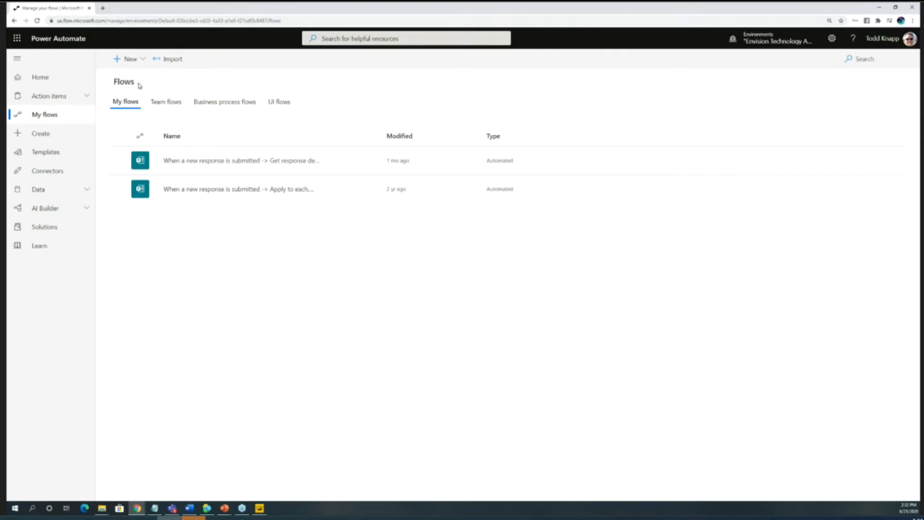
drag(138, 85, 115, 86)
click(189, 247)
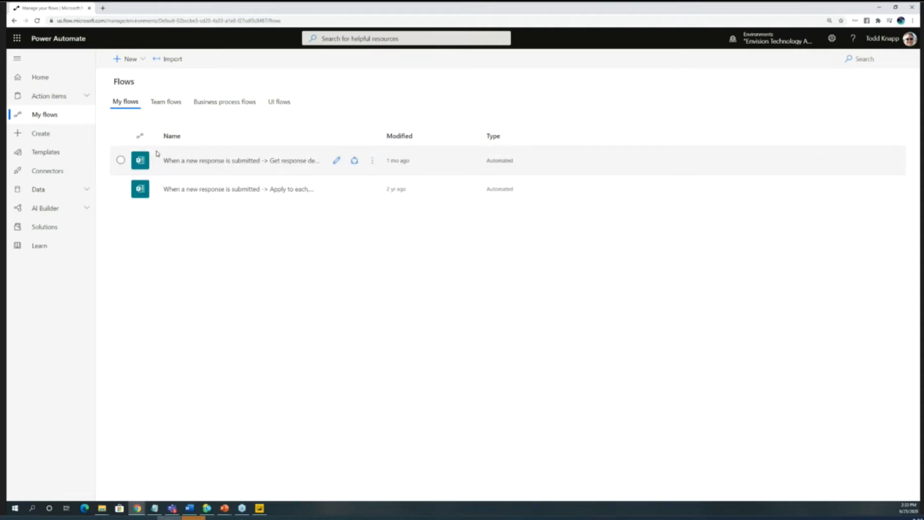
- From the Power Automate home page, show all popular services and look through the range of available connectors
click(61, 82)
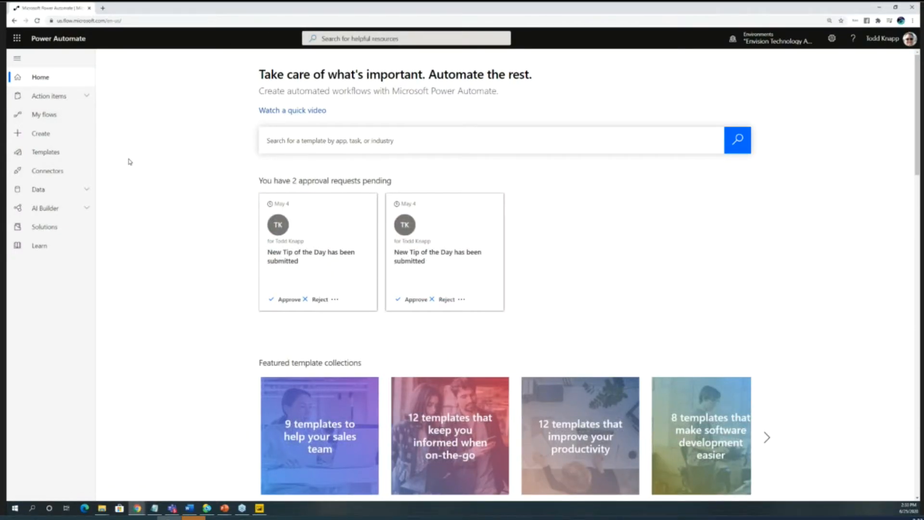
scroll(243, 251, down, 4)
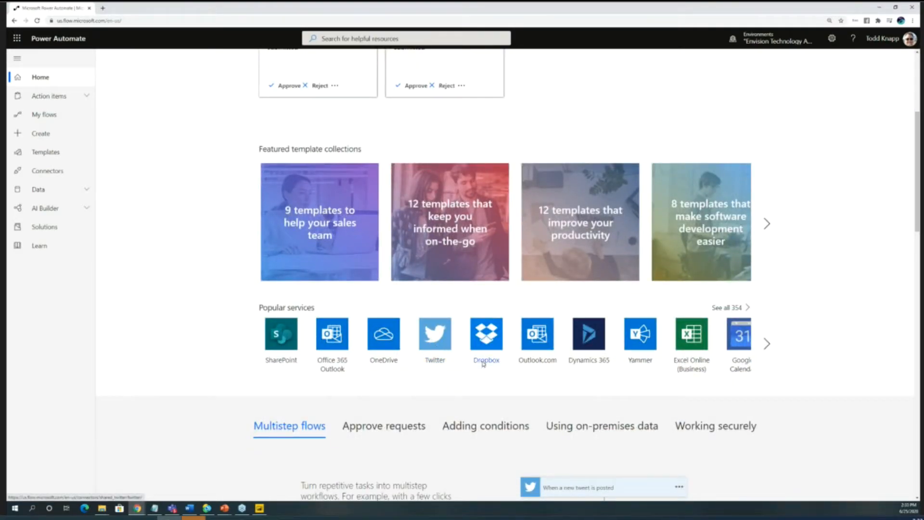
click(736, 308)
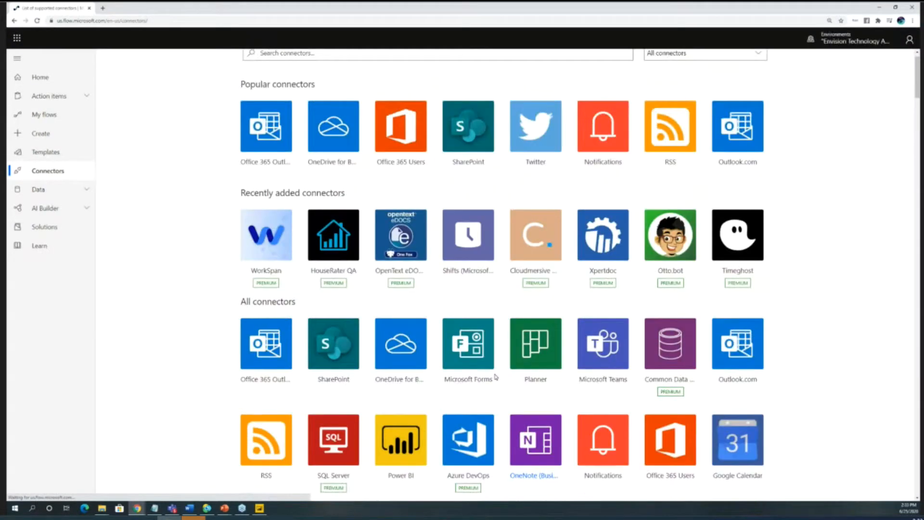
scroll(479, 330, down, 10)
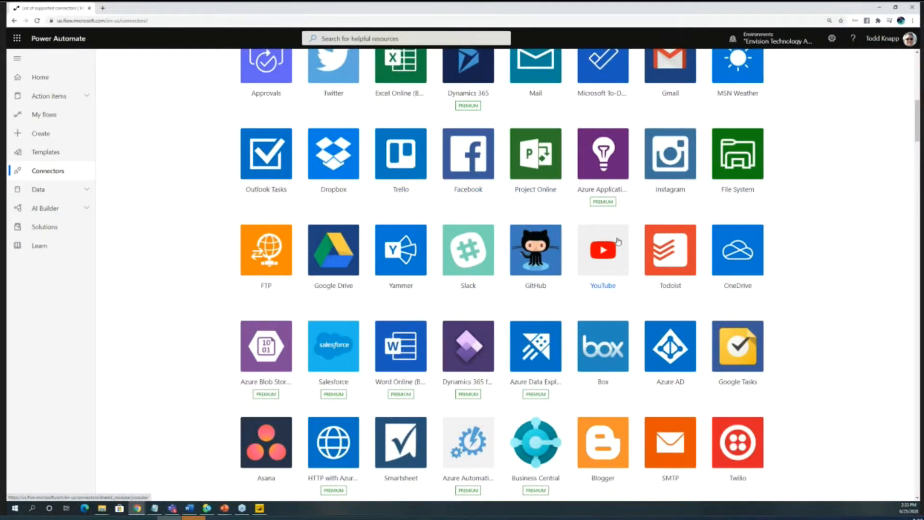
scroll(474, 328, down, 3)
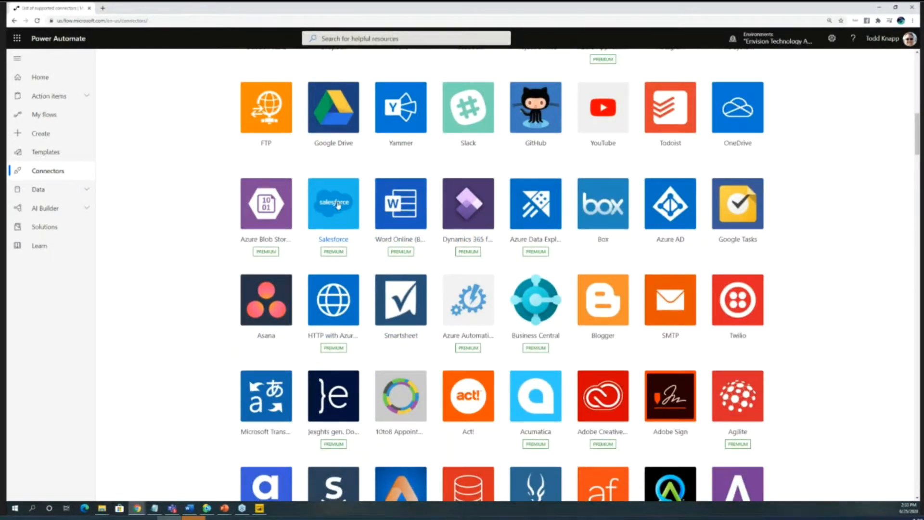
scroll(343, 210, down, 13)
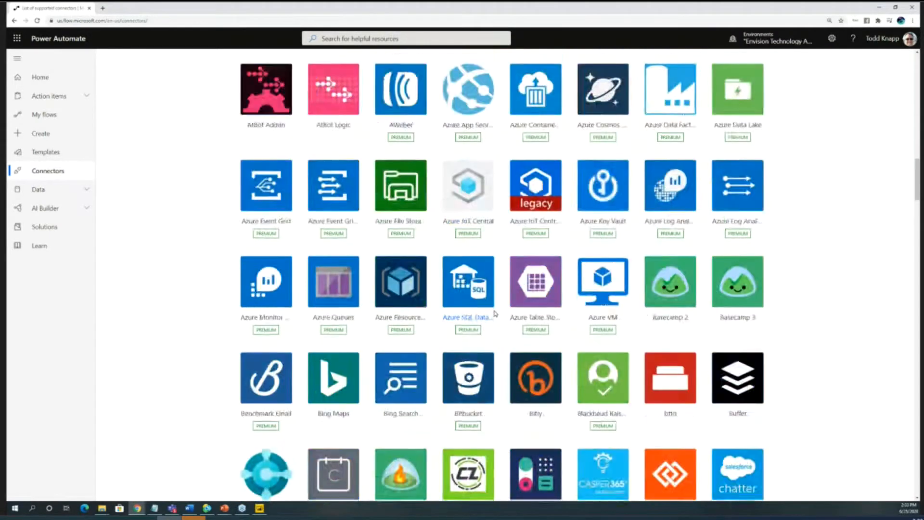
scroll(489, 322, down, 9)
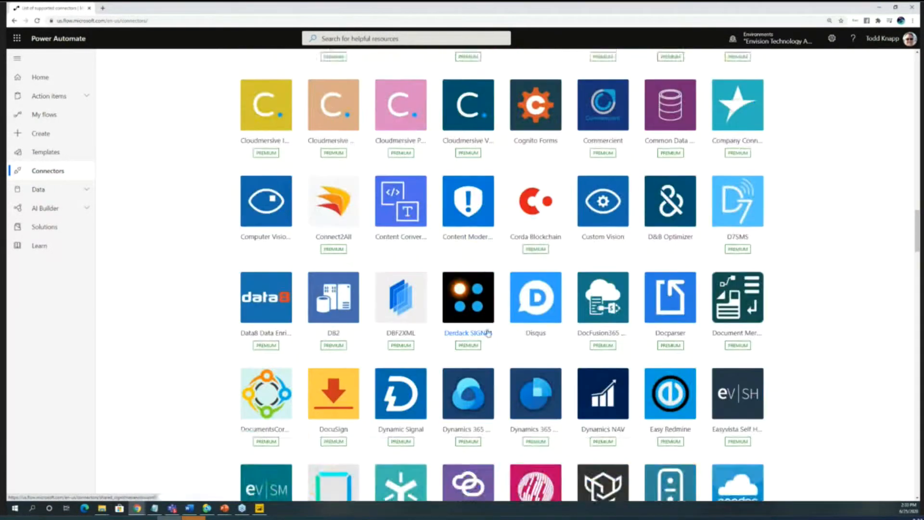
scroll(487, 332, up, 4)
scroll(487, 331, up, 20)
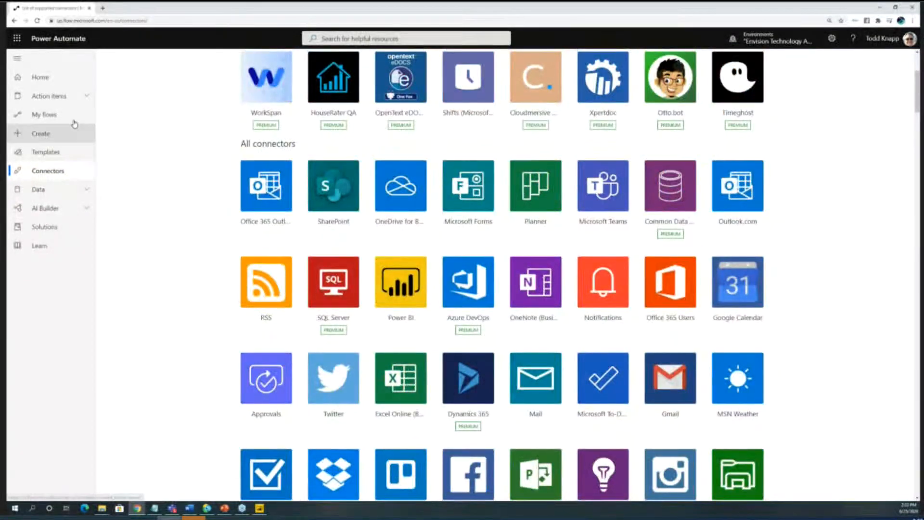
- Return to the list of own flows and open the page for creating a new flow
click(50, 115)
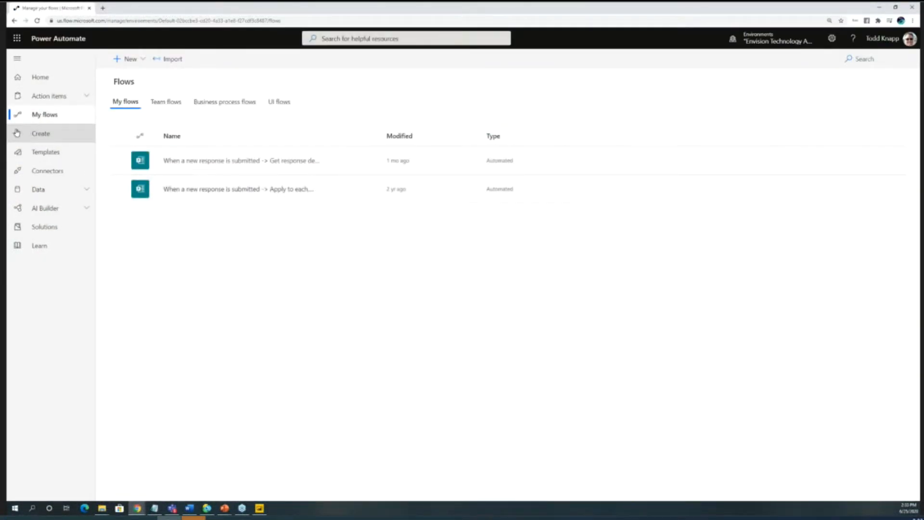
click(21, 137)
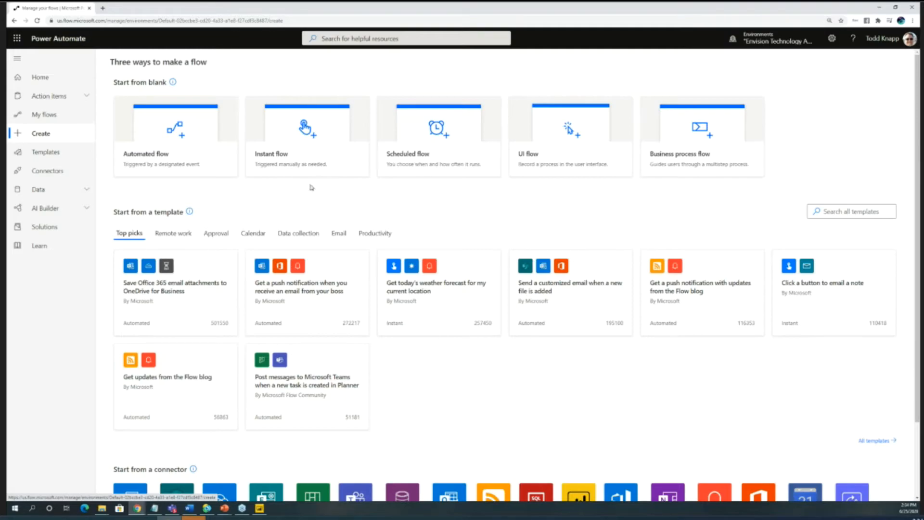
- From the Power Automate home page, search the flow templates for "forms"
click(33, 77)
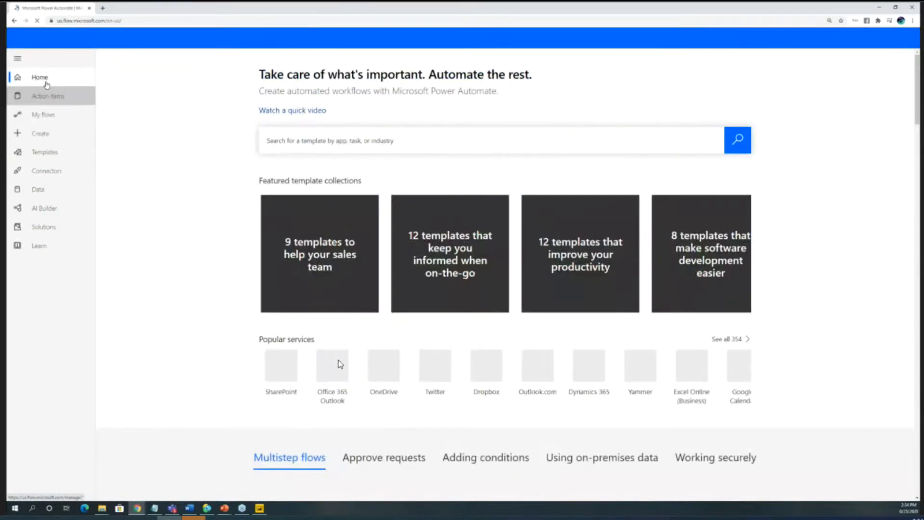
click(428, 151)
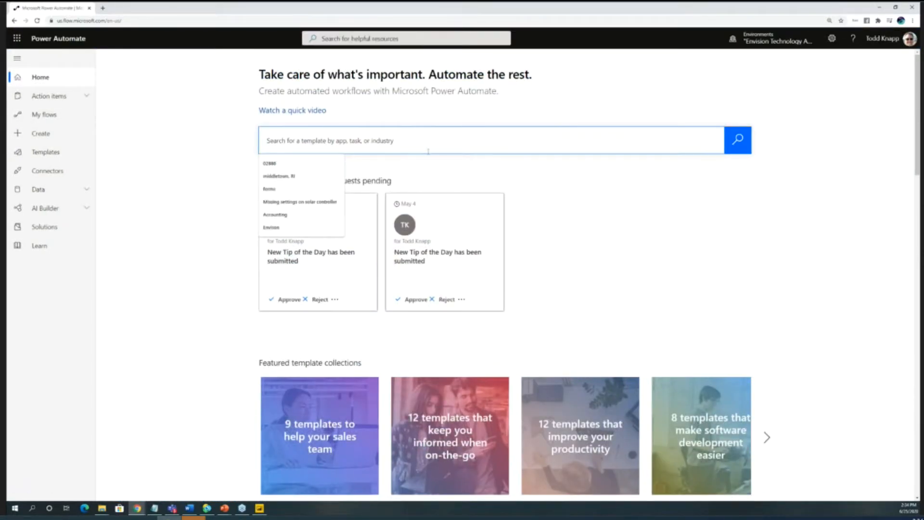
text(forms)
key(Return)
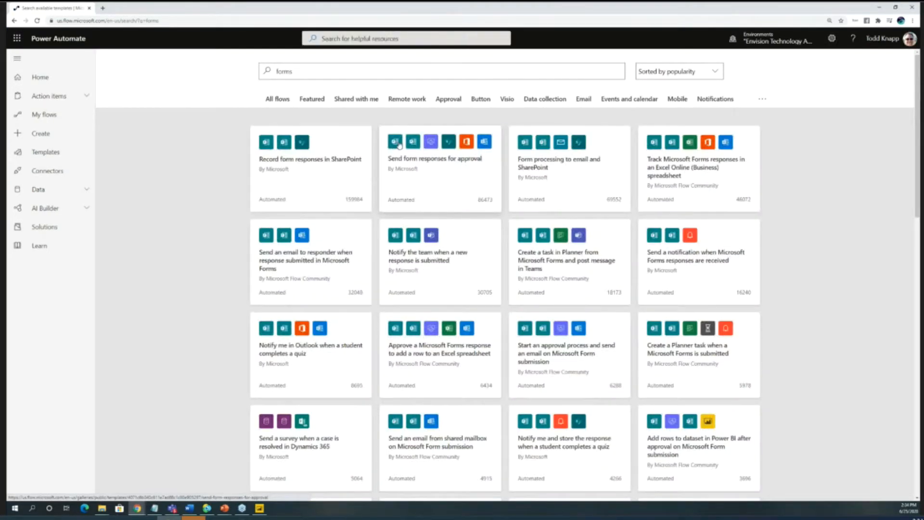
- Look through the forms templates, load more of them, and return to the start of the results
scroll(483, 217, down, 3)
scroll(488, 239, down, 15)
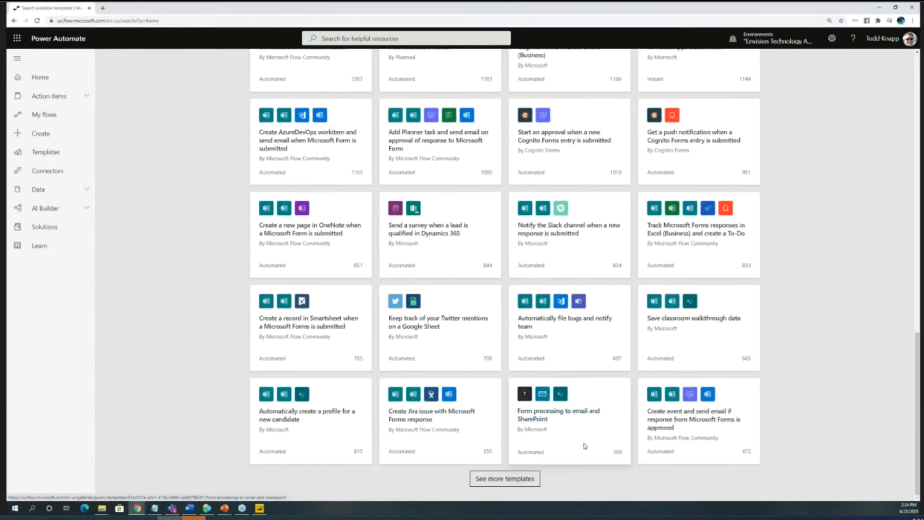
click(505, 479)
scroll(513, 412, down, 15)
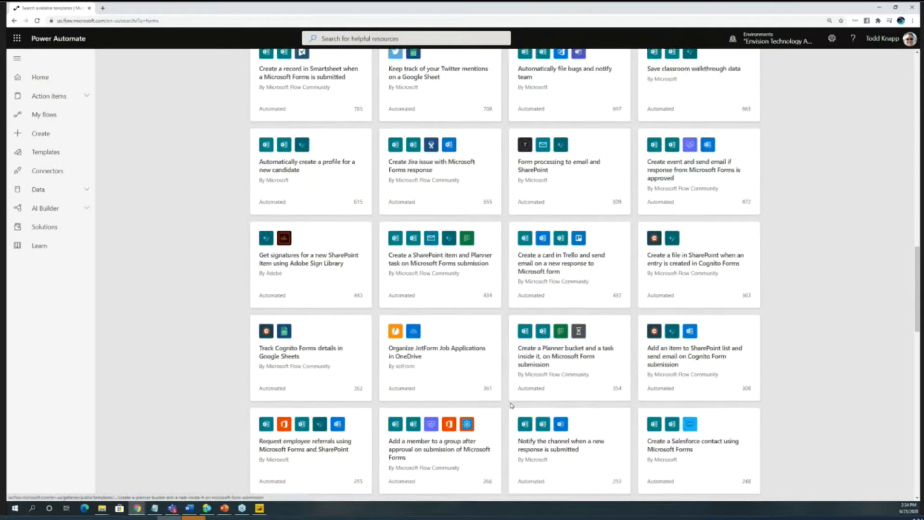
scroll(514, 390, down, 7)
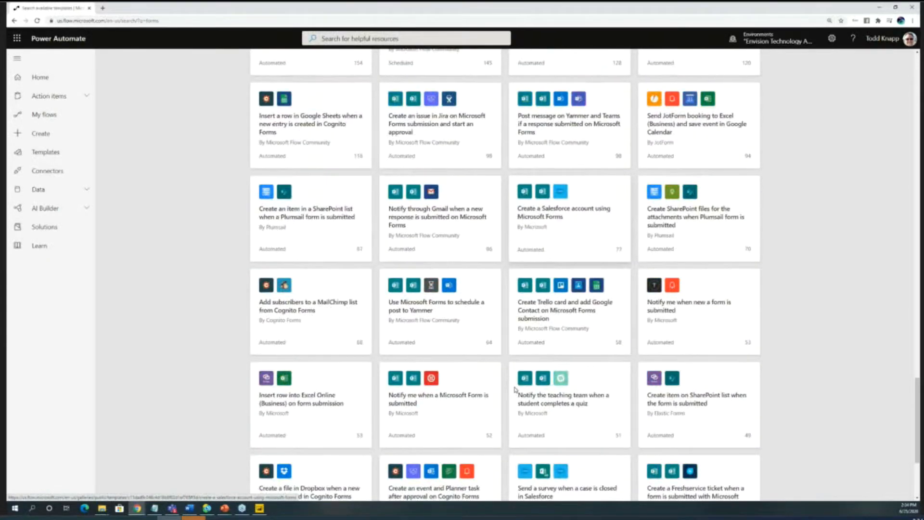
scroll(515, 388, up, 7)
scroll(515, 388, up, 20)
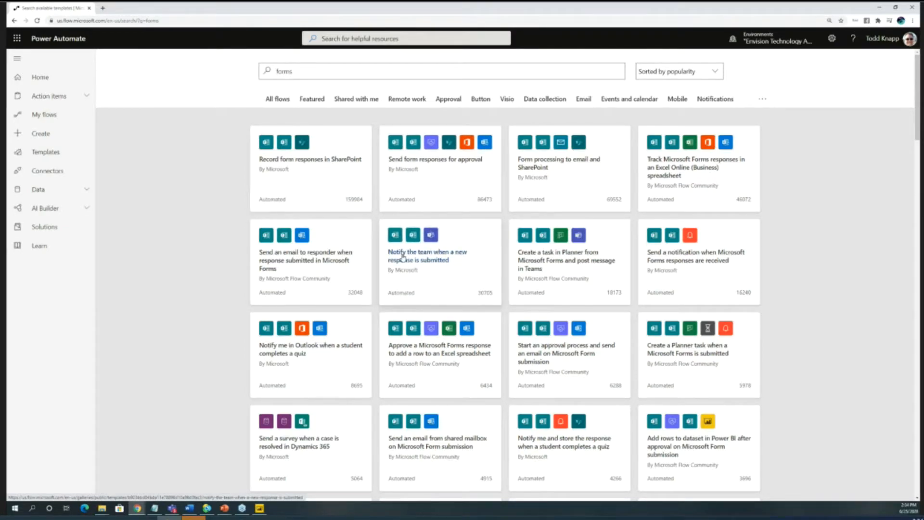
- Start a flow from the "Notify the team when a new response is submitted" template and set its trigger form to "How to remove Nitrile gloves safely"
click(435, 261)
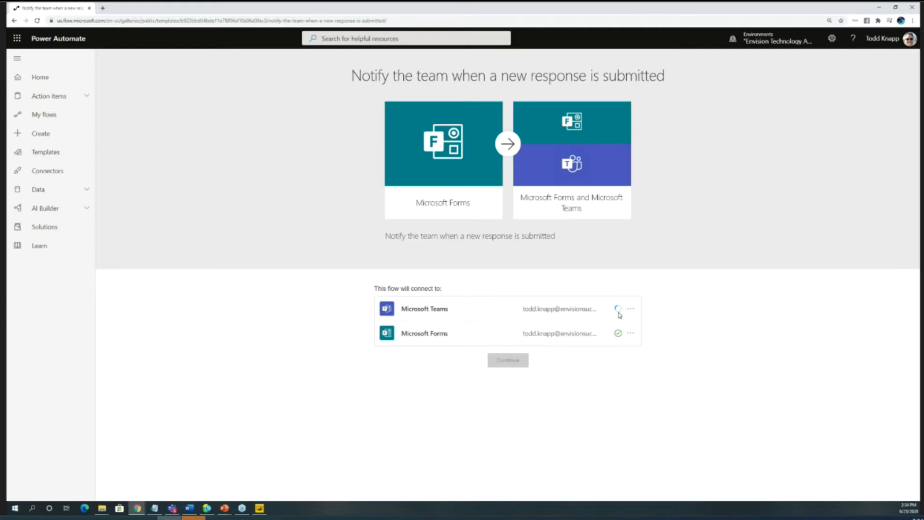
click(507, 365)
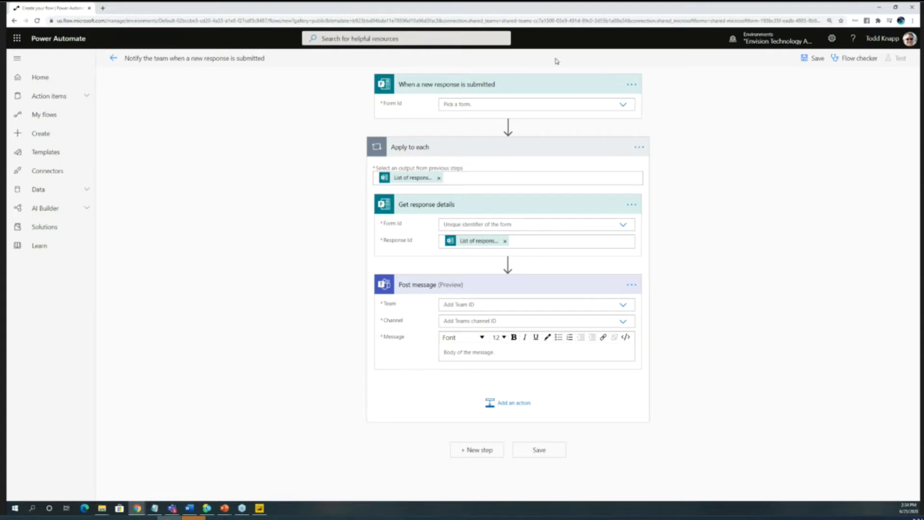
click(622, 105)
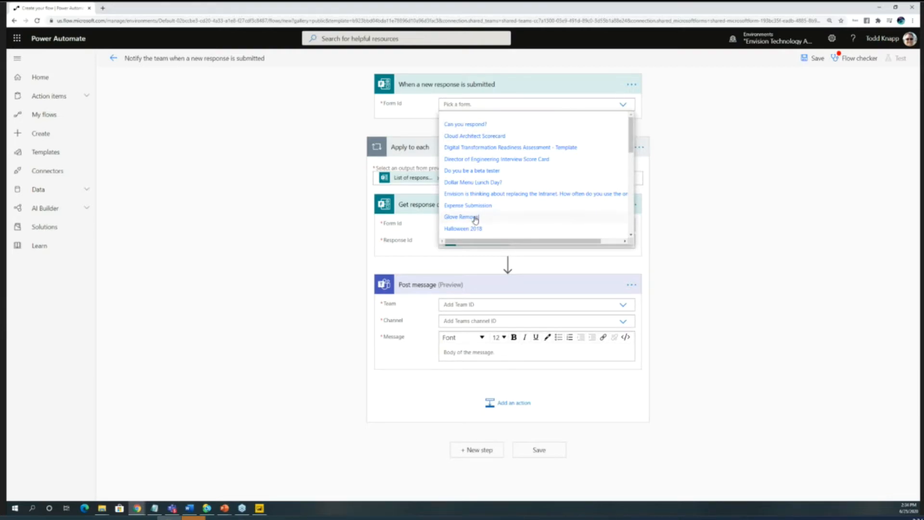
scroll(544, 208, down, 2)
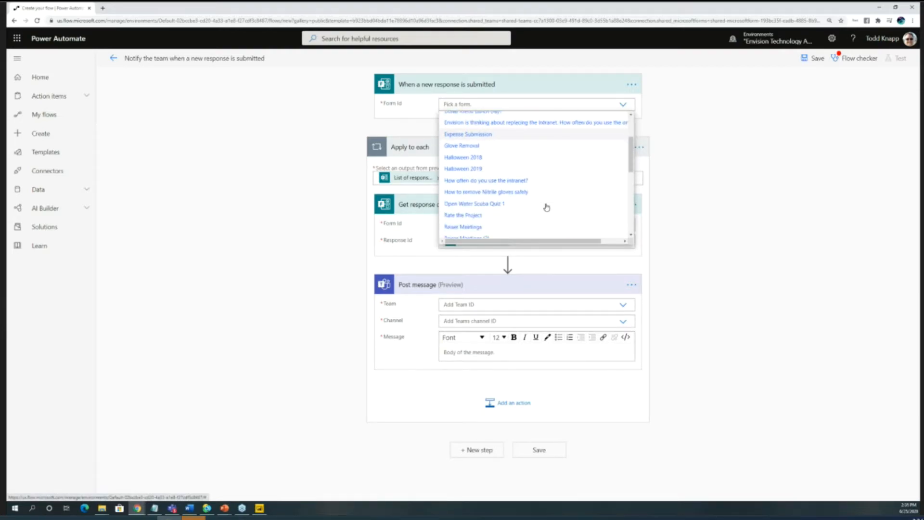
click(491, 196)
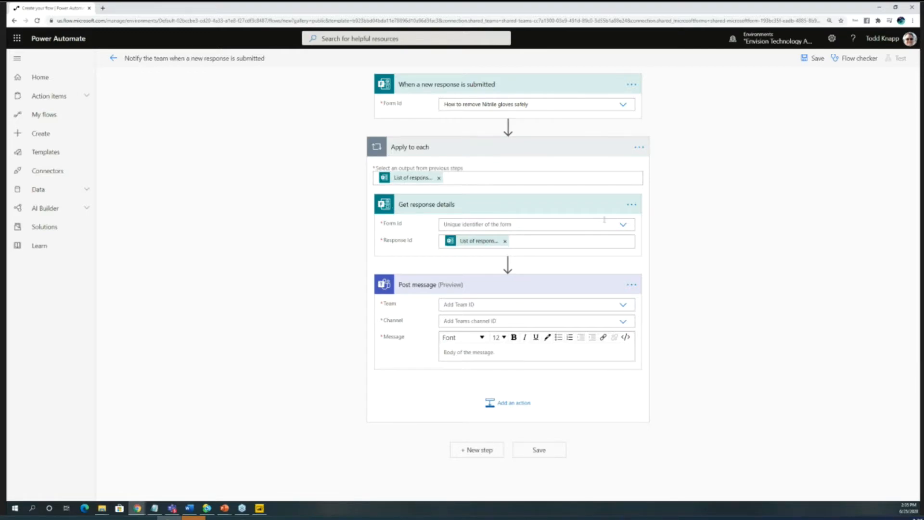
- Set the form in the Get response details action to "How to remove Nitrile gloves safely"
click(622, 225)
scroll(513, 284, down, 5)
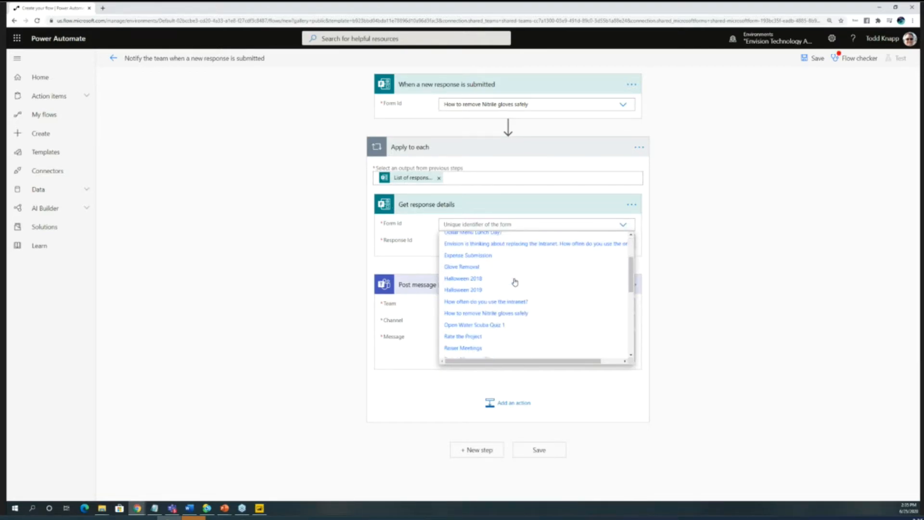
scroll(512, 287, down, 3)
scroll(509, 289, up, 6)
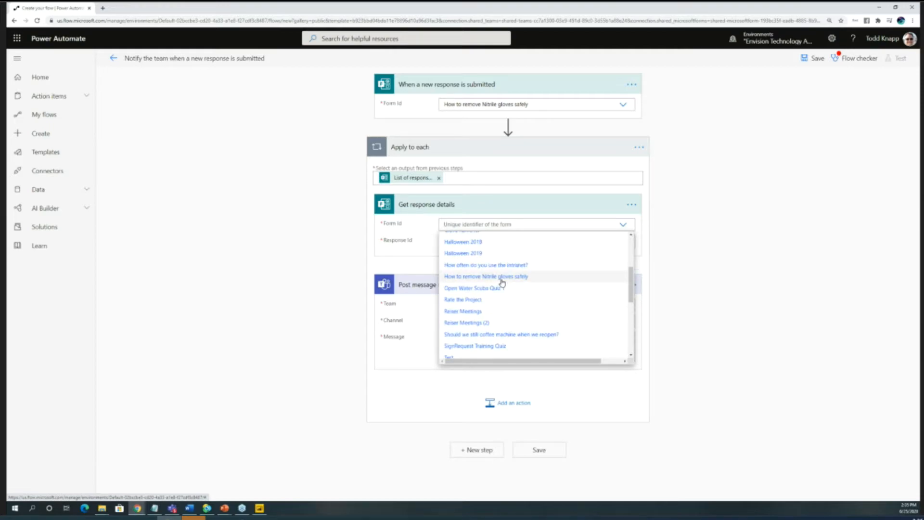
click(502, 281)
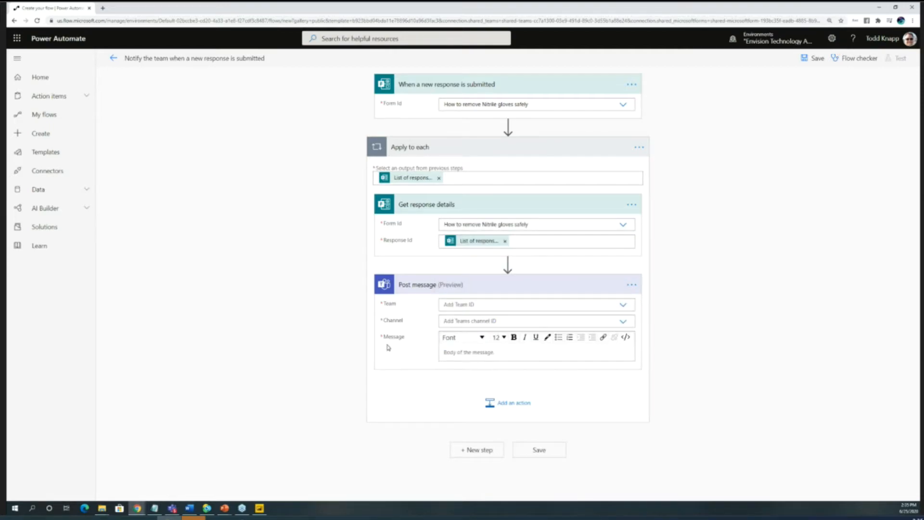
- Set the Post message action to the Modern Medical Solutions team and its General channel
click(623, 304)
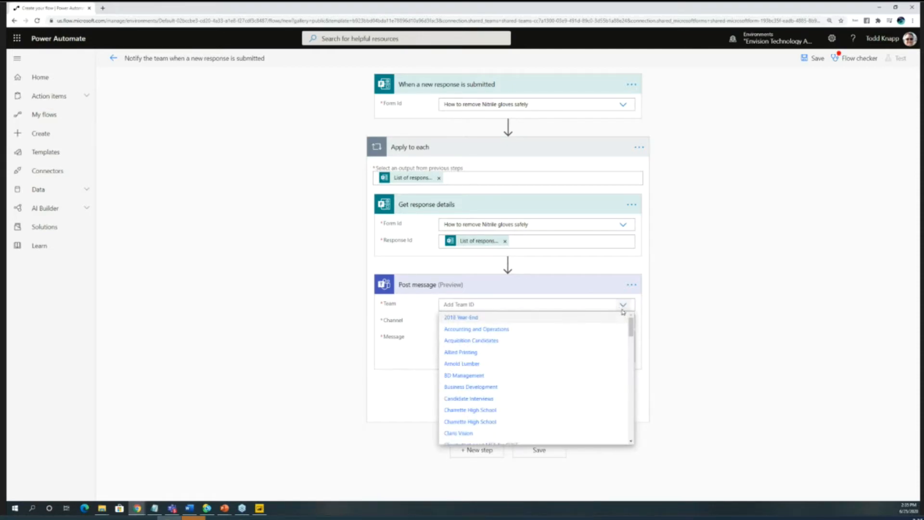
drag(631, 326, 632, 408)
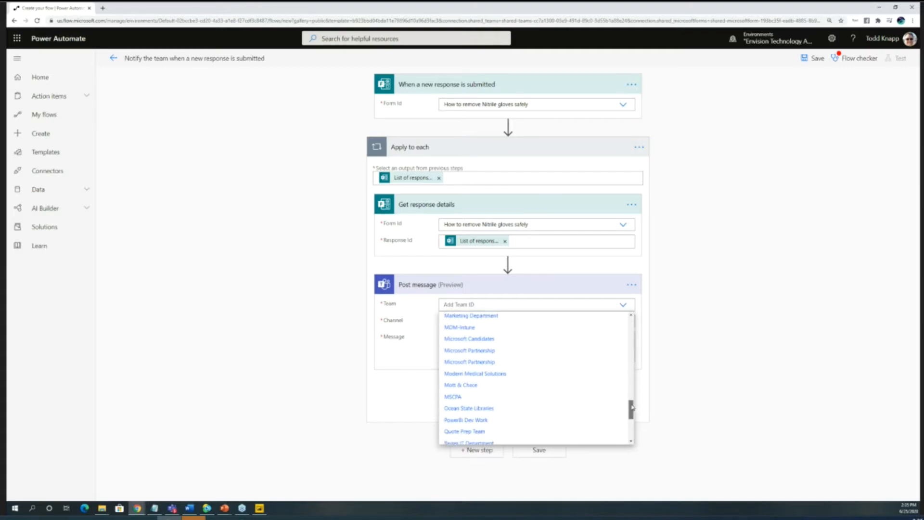
click(537, 380)
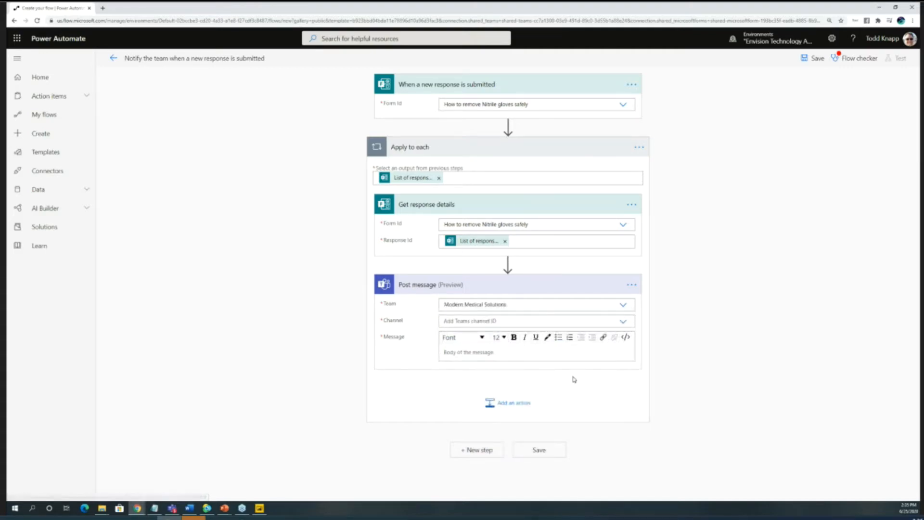
click(624, 324)
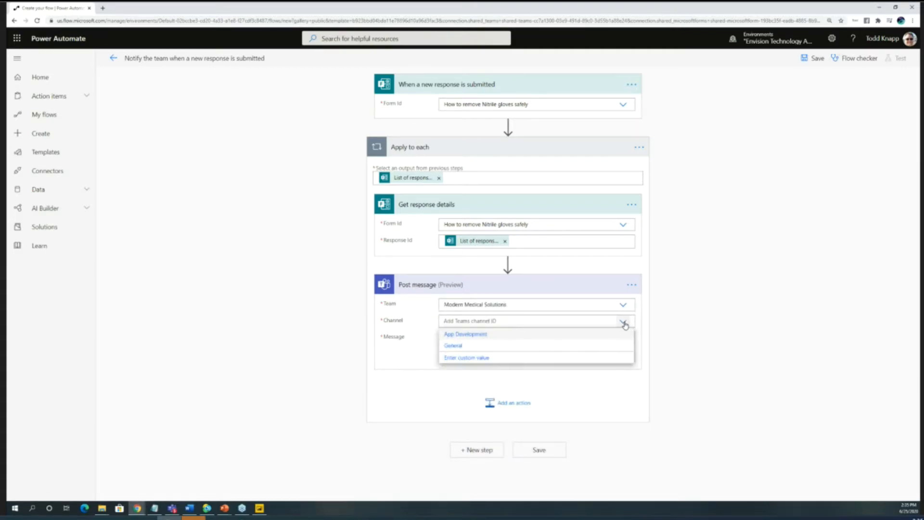
click(460, 352)
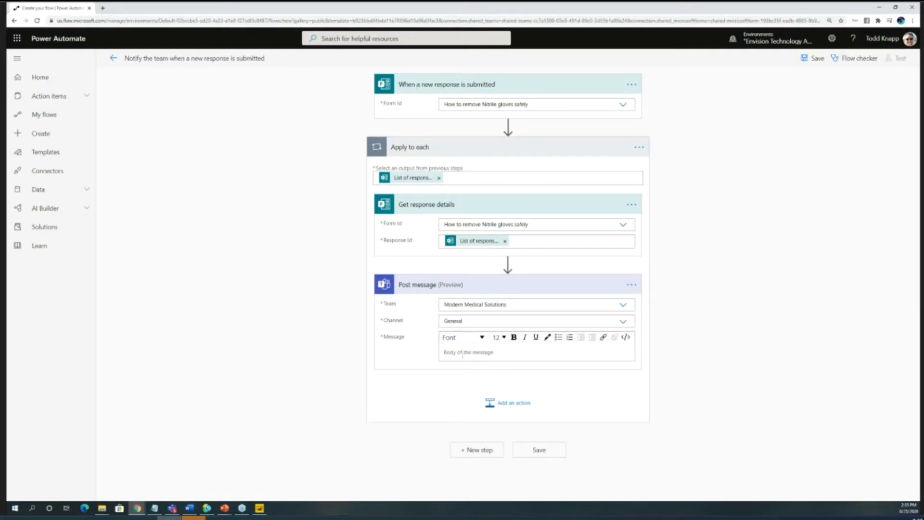
- Write the message "Hey [Responders' Email] has completed the quiz!" using the responder's email as dynamic content, and add a new line below it
click(485, 351)
text(Hey)
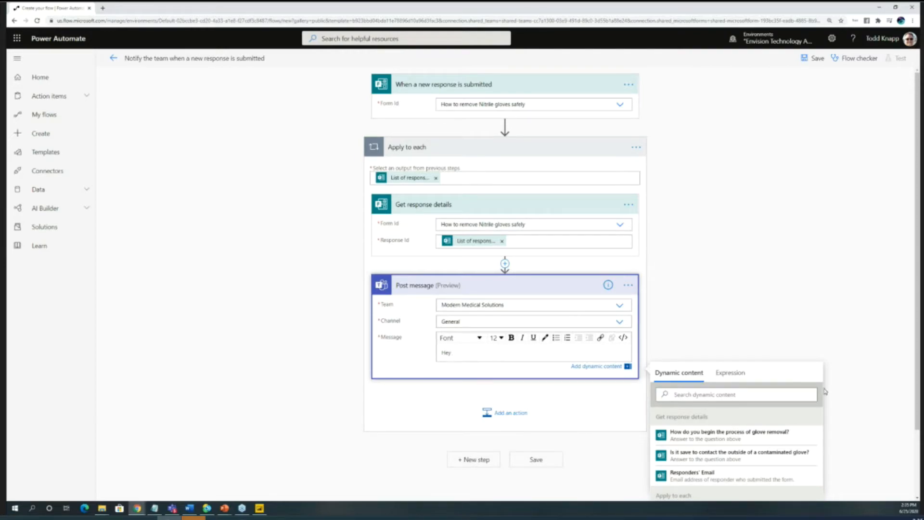
scroll(902, 381, down, 2)
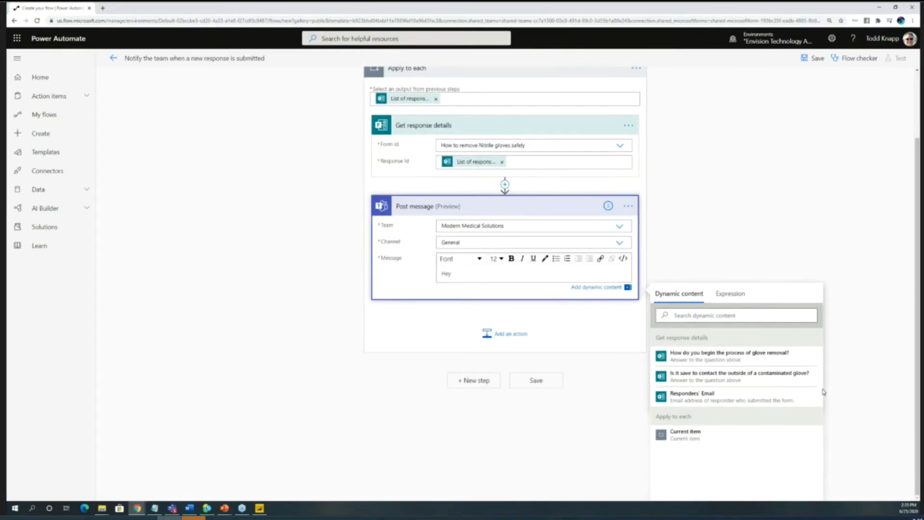
click(715, 400)
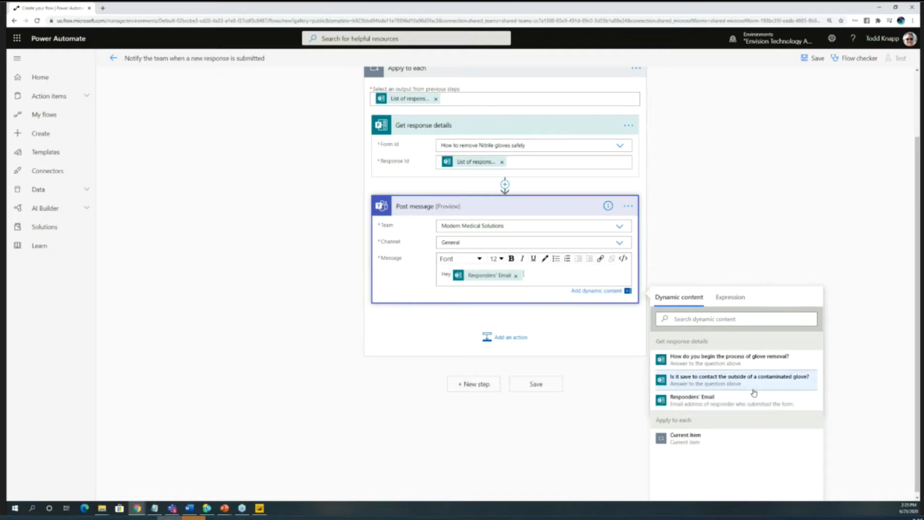
text(has completed the quiz!)
key(Return)
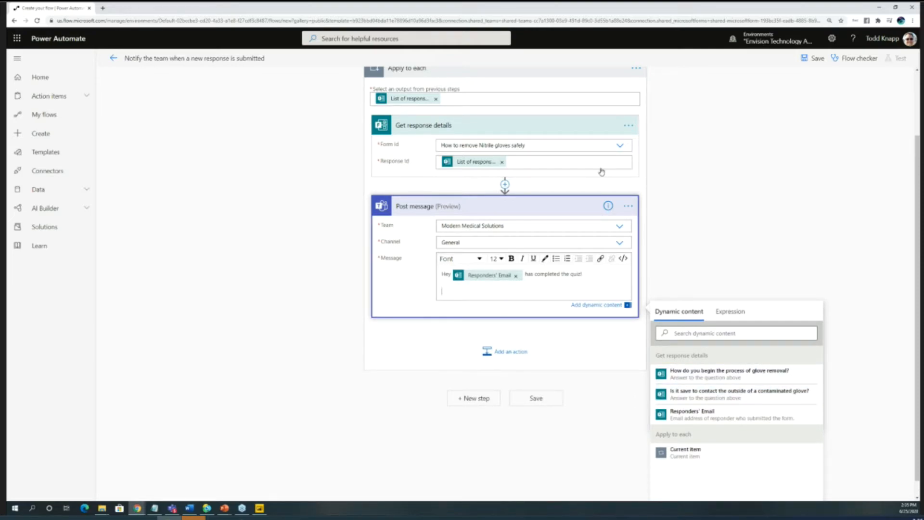
- Open Microsoft Forms in a new browser tab and open the "How to remove Nitrile gloves safely" quiz
click(137, 508)
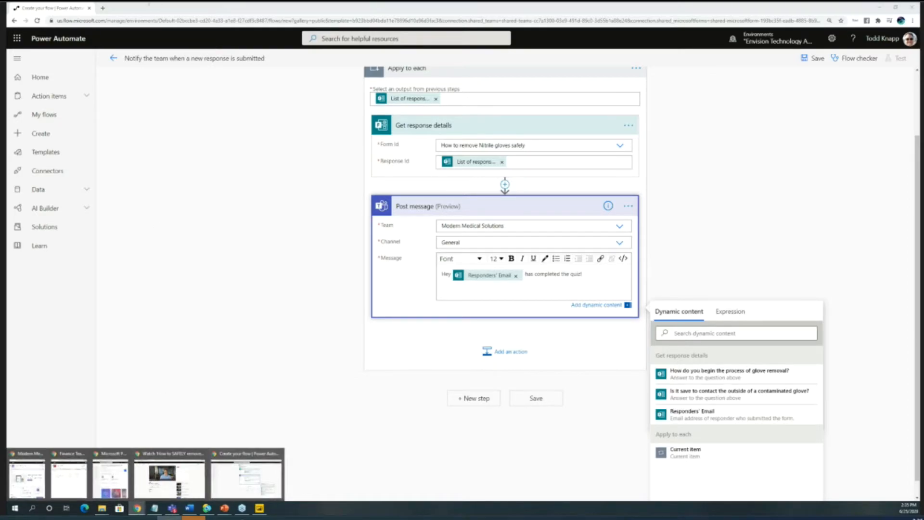
click(103, 8)
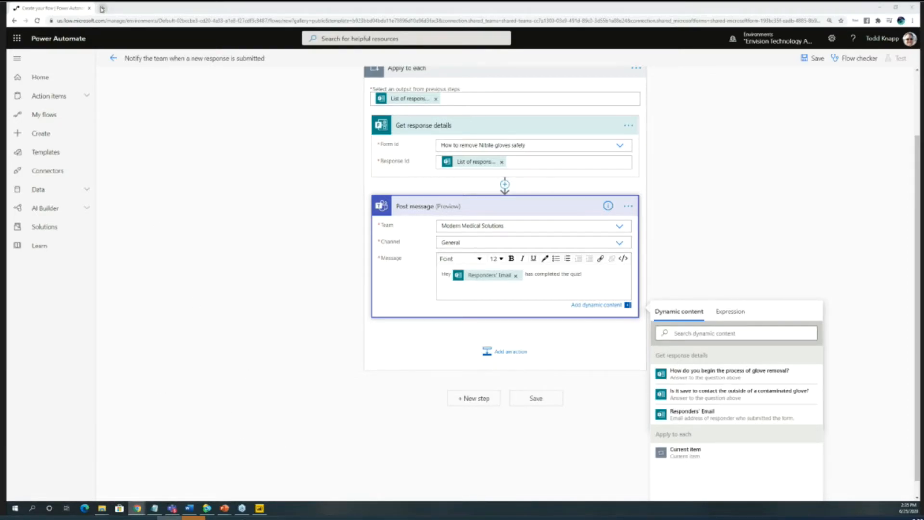
text(forms)
key(Return)
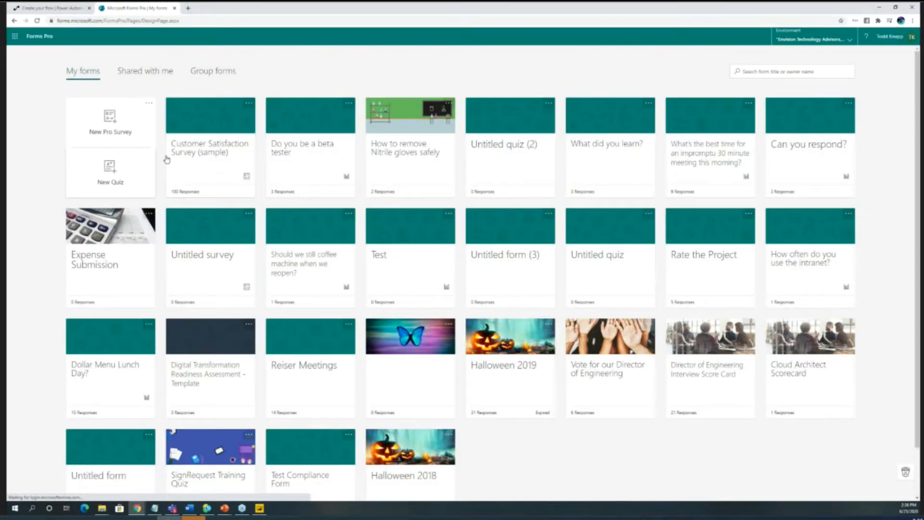
click(371, 165)
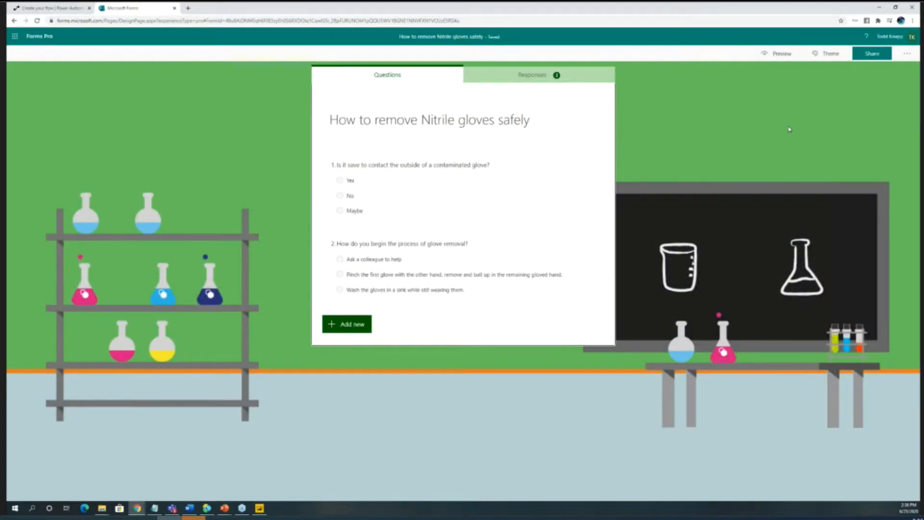
- Show the glove quiz's responses and copy the web address of that page
click(72, 8)
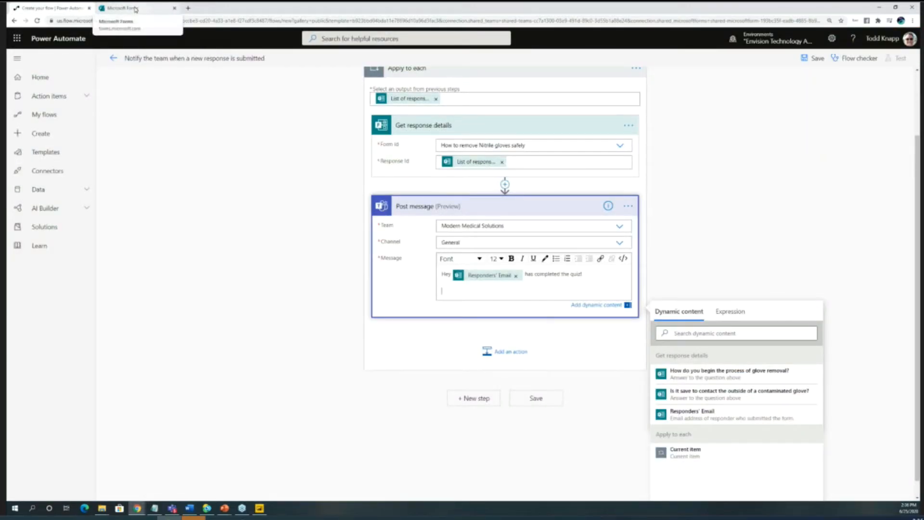
click(112, 8)
click(531, 75)
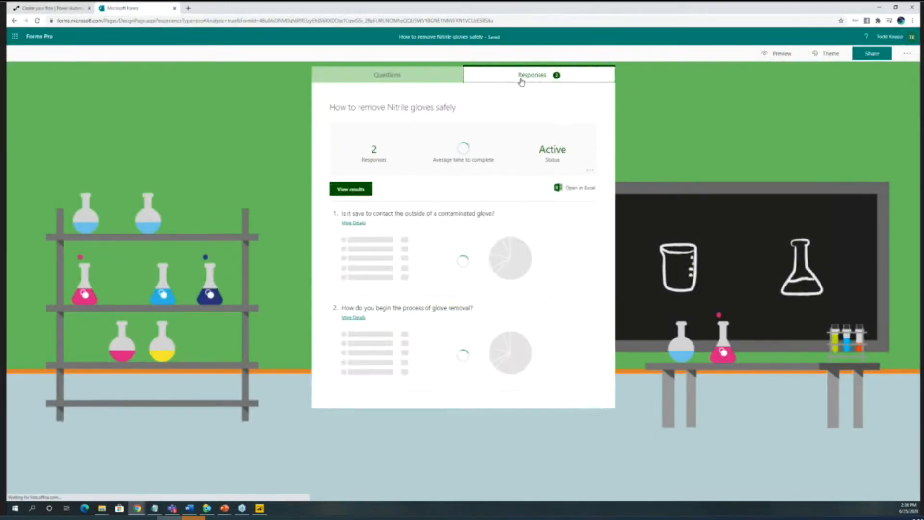
click(523, 21)
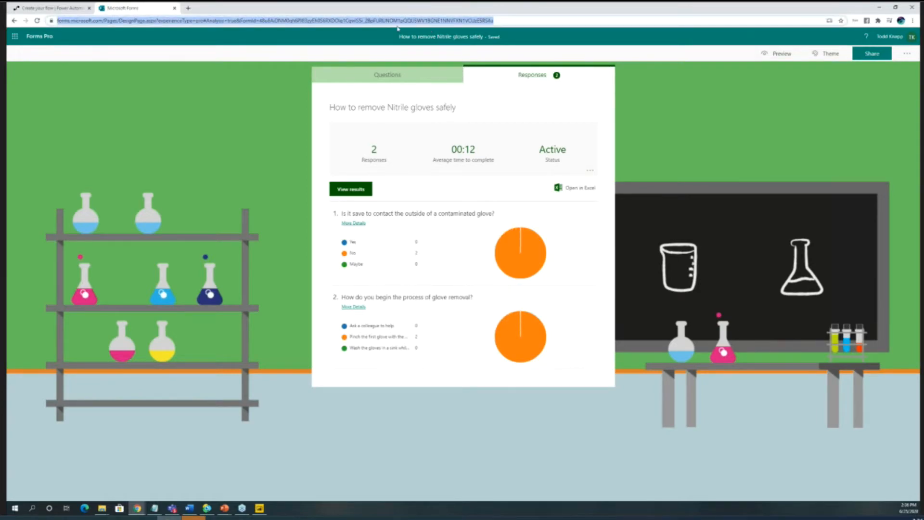
- Back in the flow's message, insert a link titled "VIEW RESULTS" to the copied responses address, set to open in a new window
click(56, 9)
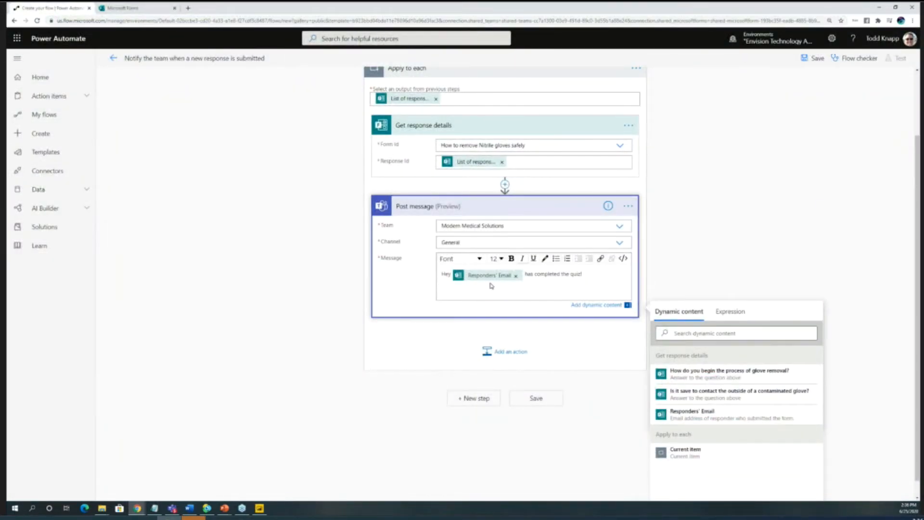
click(600, 259)
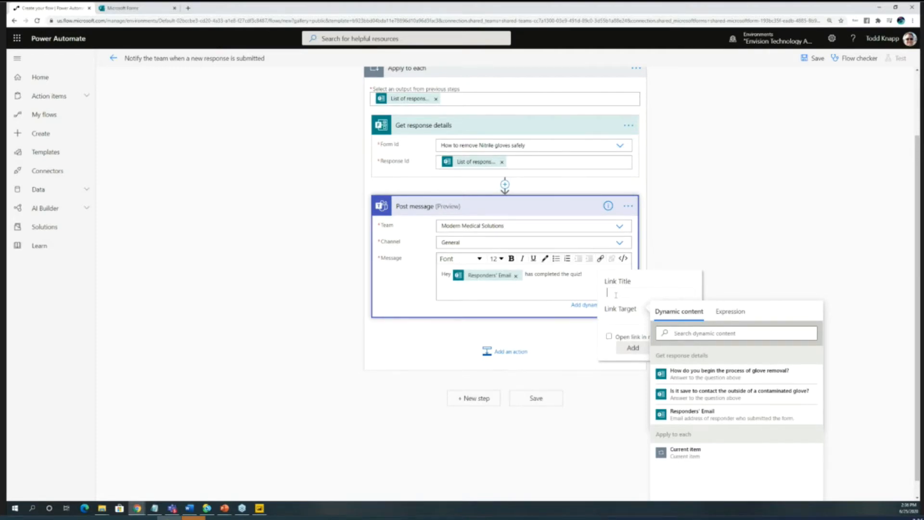
text(VIEW RESULTS)
key(ctrl+v)
click(609, 336)
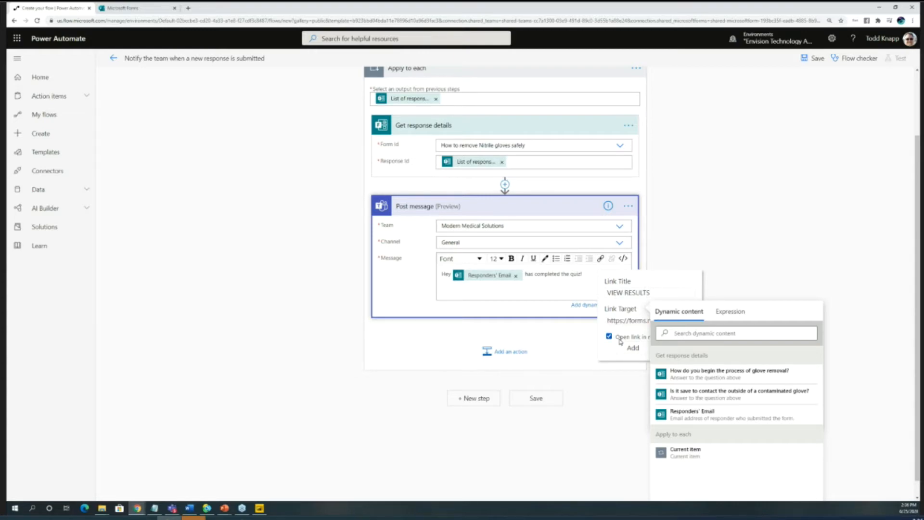
click(632, 348)
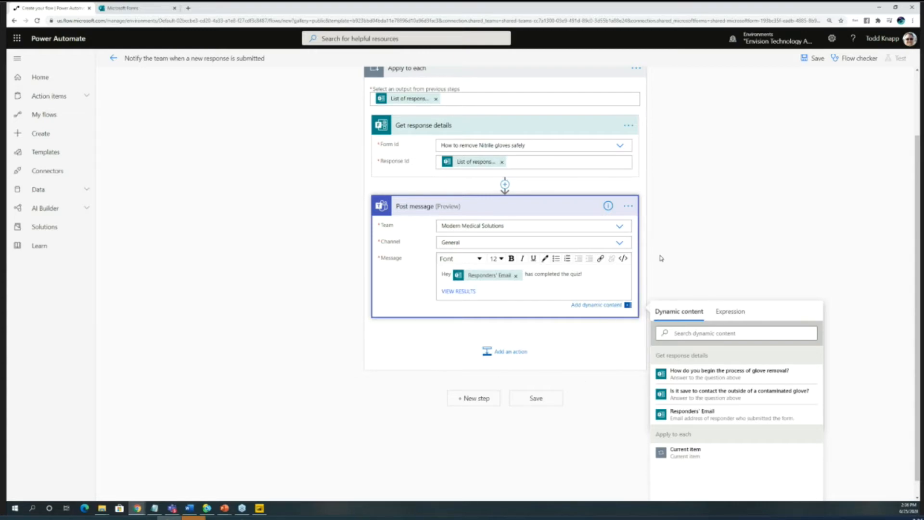
- Save the flow, and submit a glove quiz test response from its preview, answering "No" and "Wash the gloves in a sink while still wearing them."
click(535, 400)
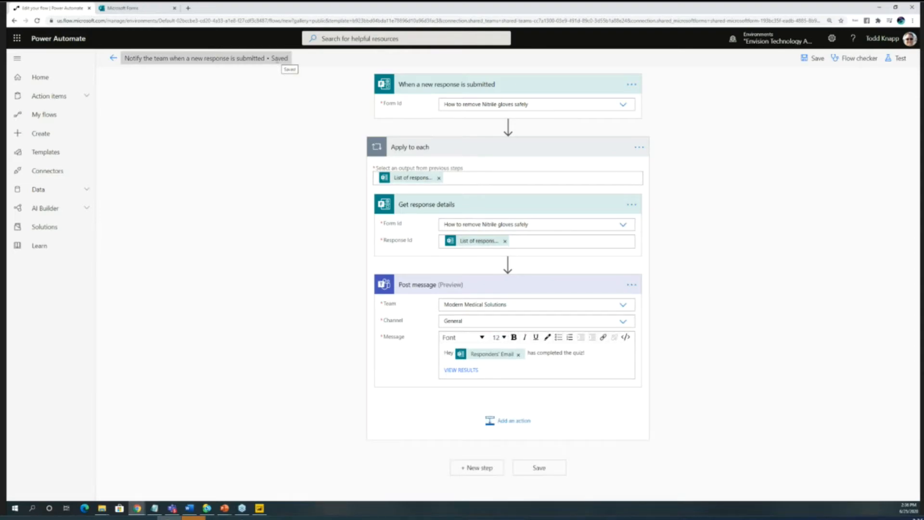
click(144, 8)
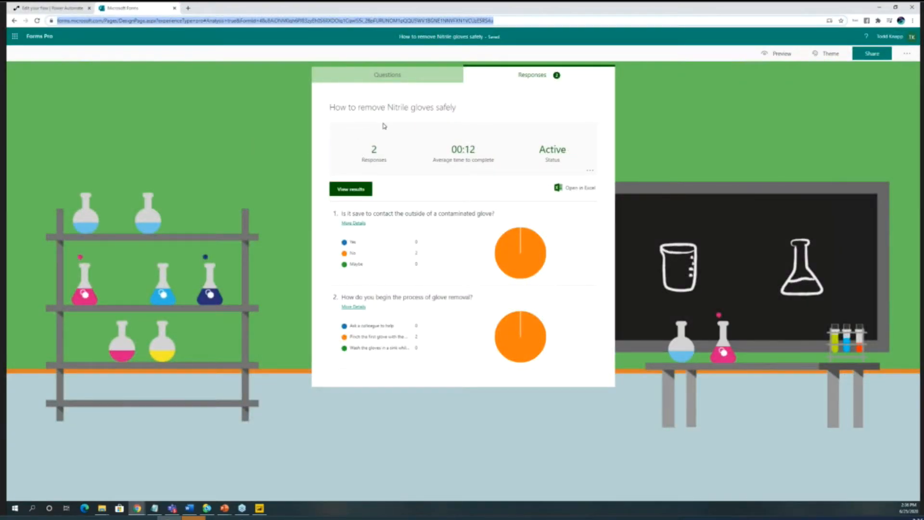
click(780, 54)
click(339, 163)
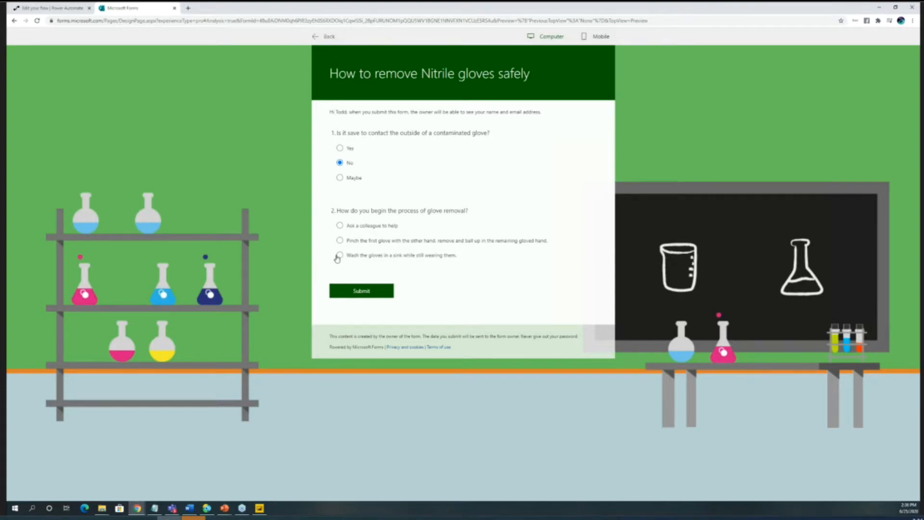
click(339, 255)
click(351, 293)
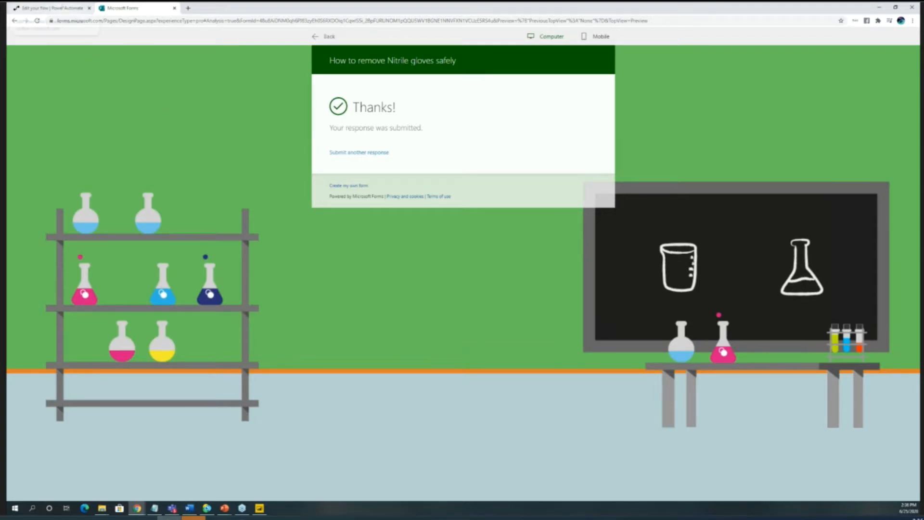
- Switch to Teams and check the General channel of Modern Medical Solutions for the flow's quiz completion message
click(172, 508)
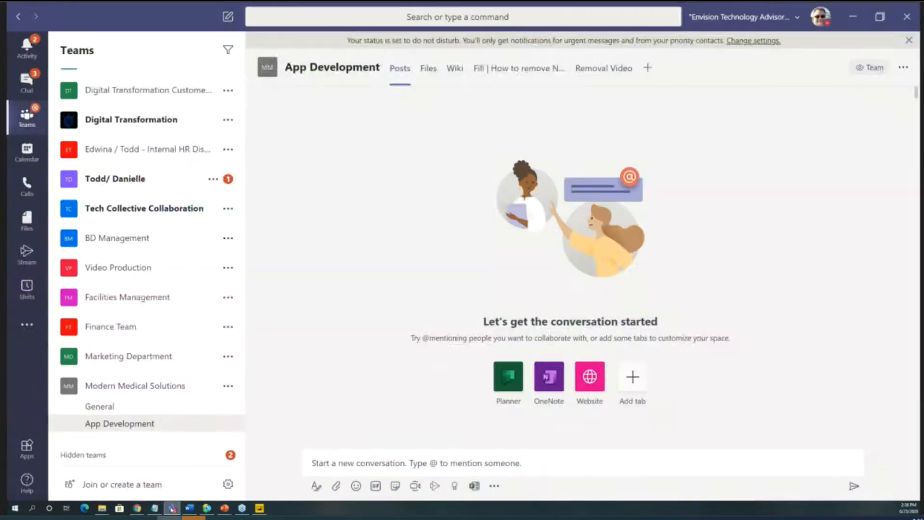
click(106, 407)
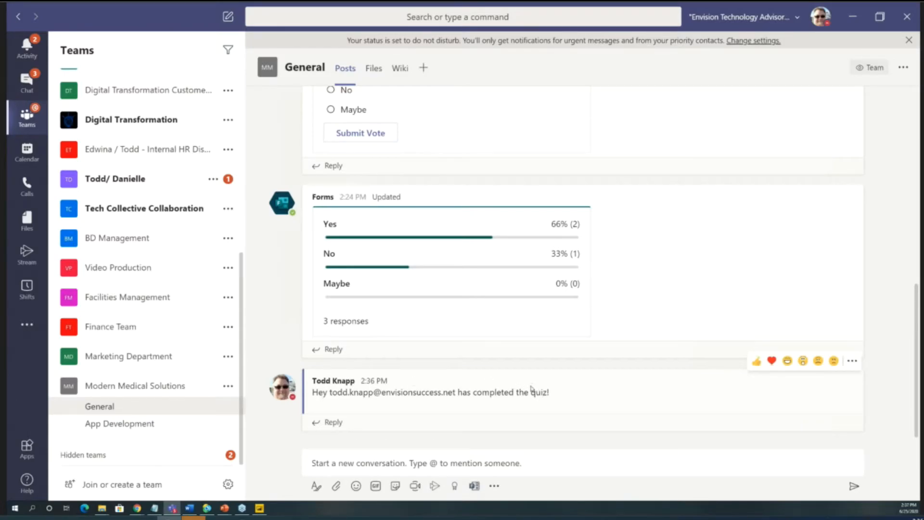
scroll(501, 406, up, 1)
scroll(497, 411, down, 1)
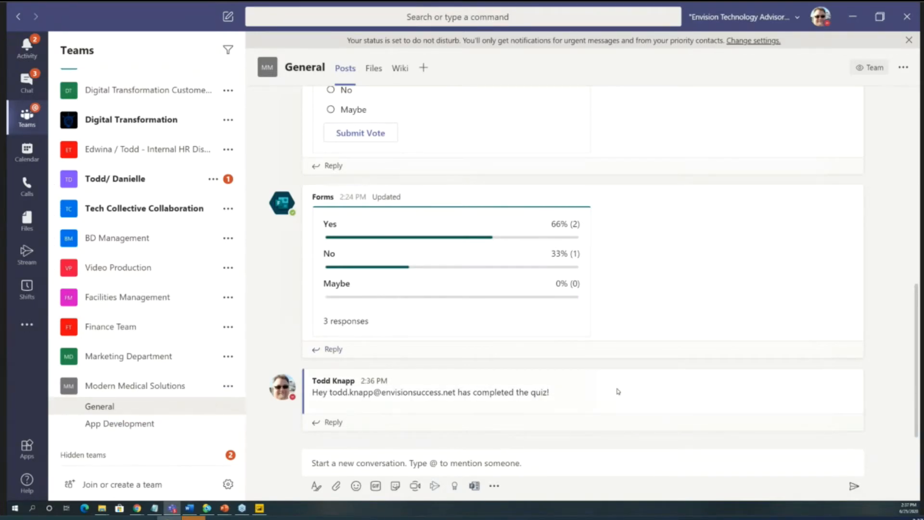
- View reviews.envisionsuccess.net in a new browser window, and close it at the account selection page
mouse_move(621, 391)
mouse_move(138, 509)
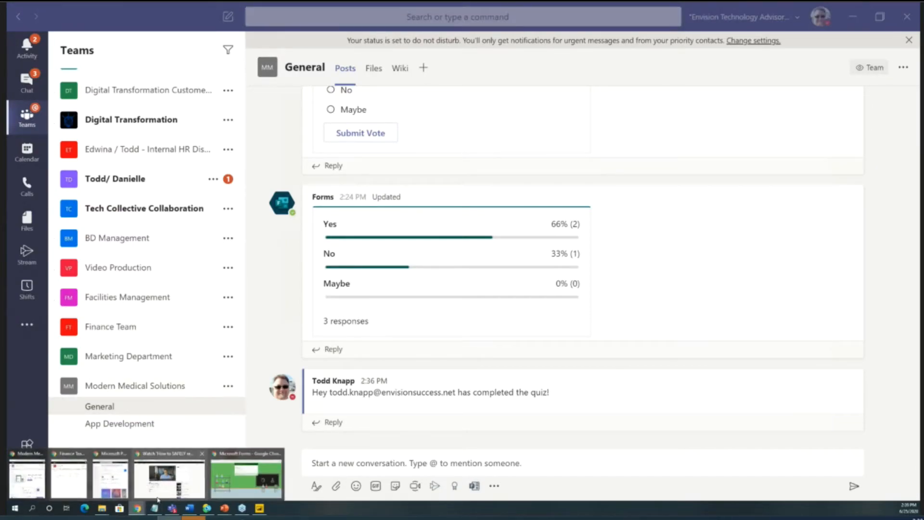
right_click(136, 509)
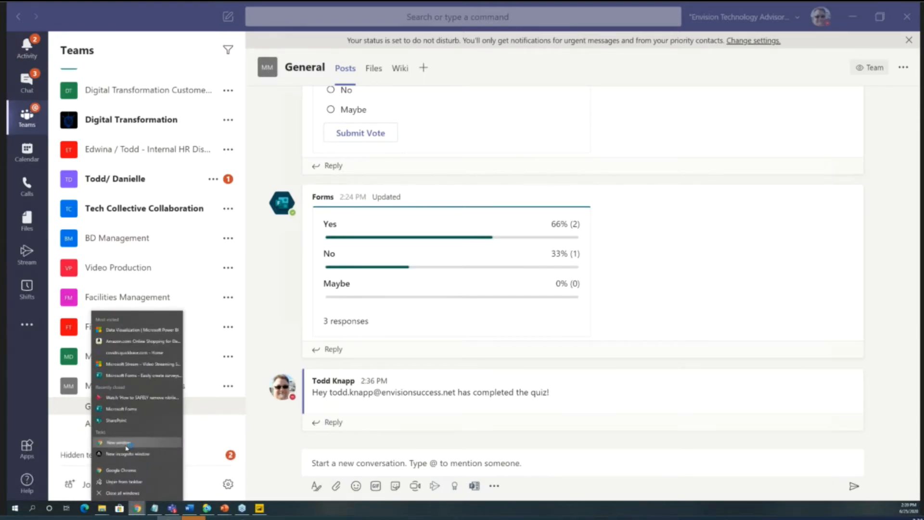
click(125, 443)
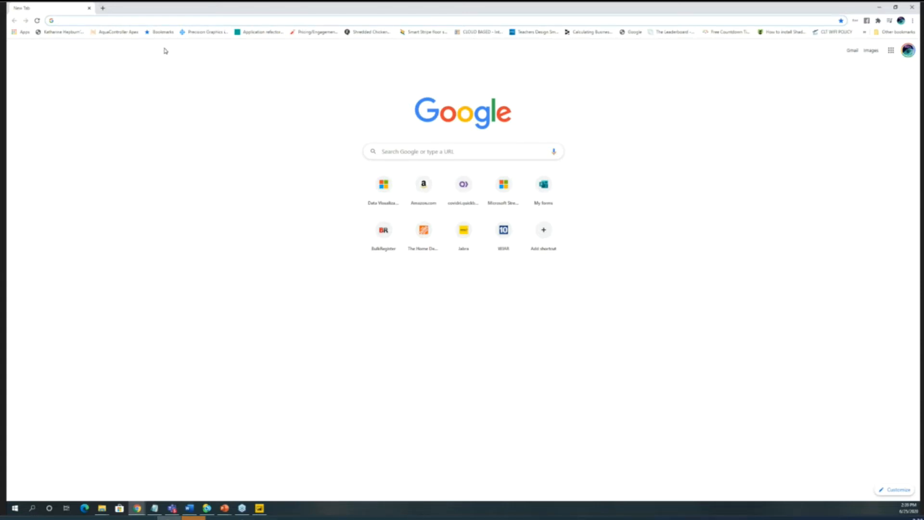
click(163, 21)
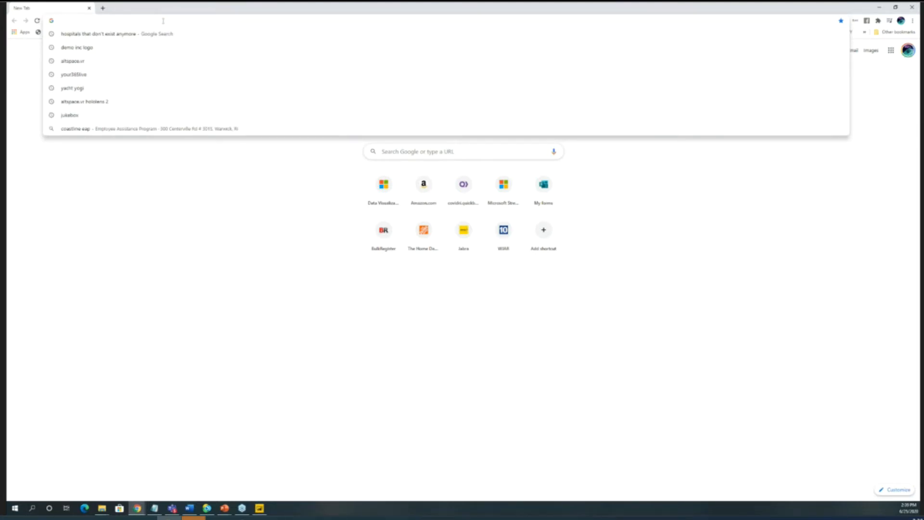
text(reviews.emissionsuccess.n)
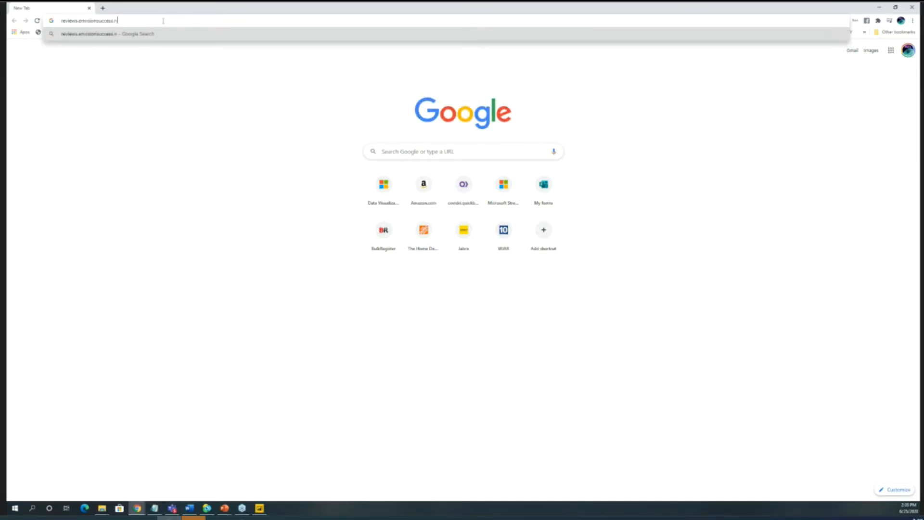
text(et)
key(Return)
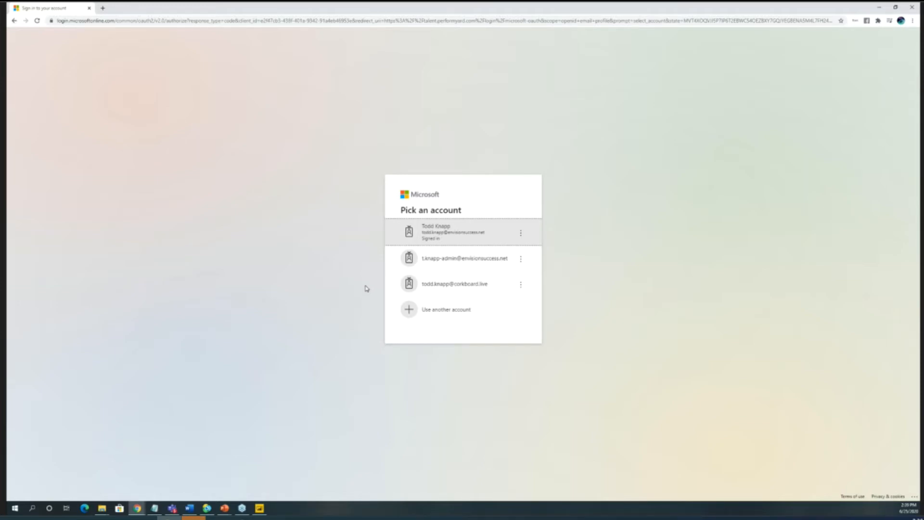
click(91, 10)
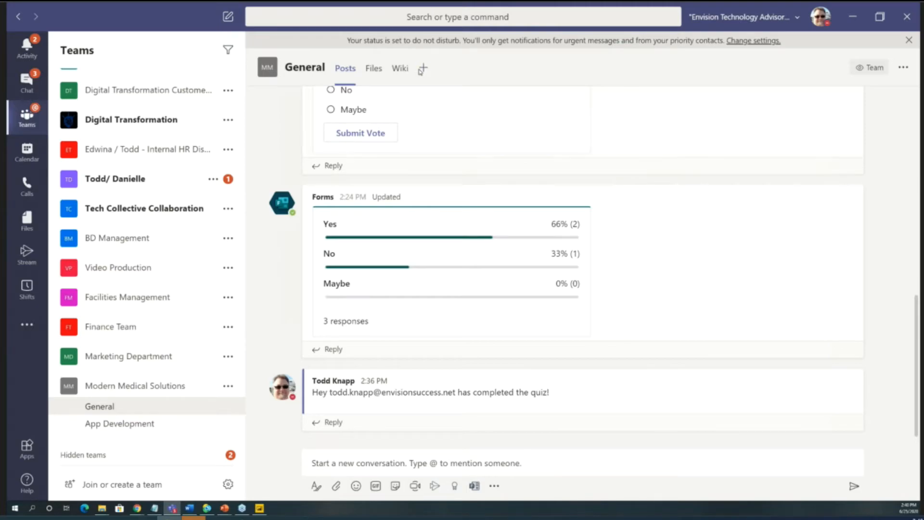
- Begin adding a Website tab named "Reviews" to the General channel of Modern Medical Solutions in Teams
click(171, 428)
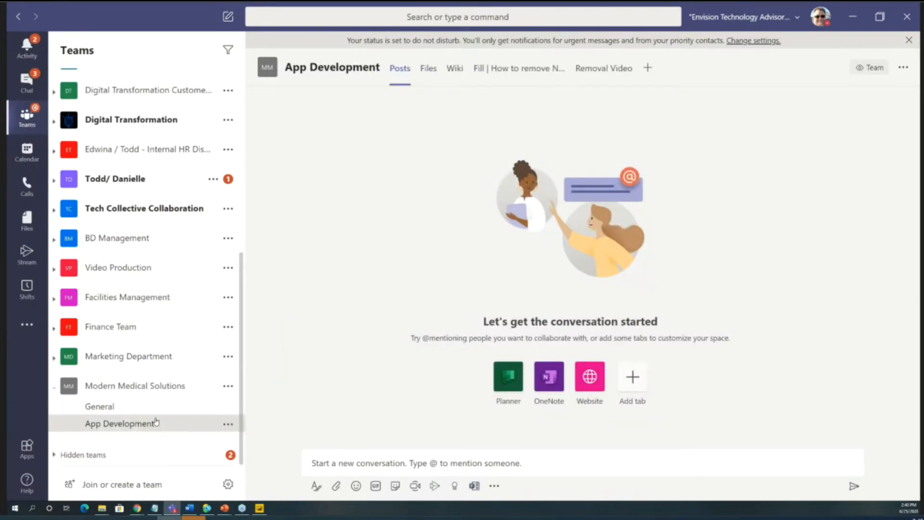
click(218, 411)
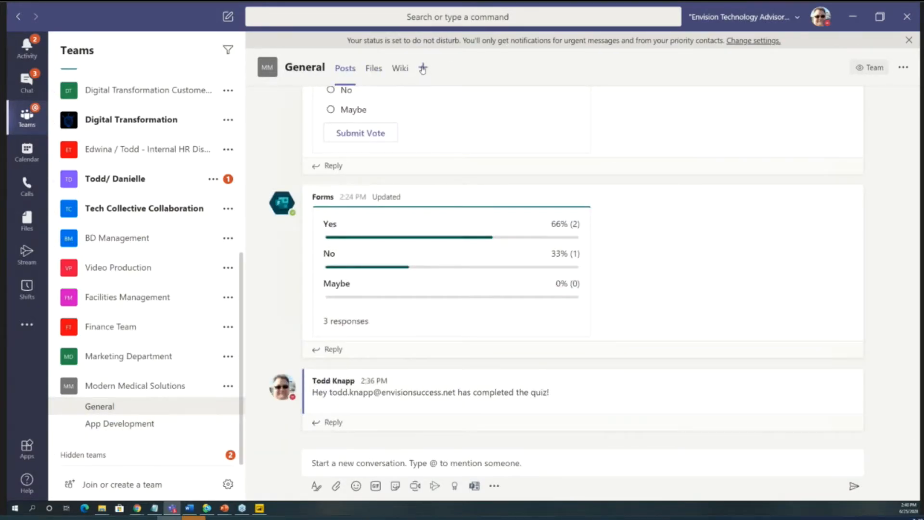
click(422, 69)
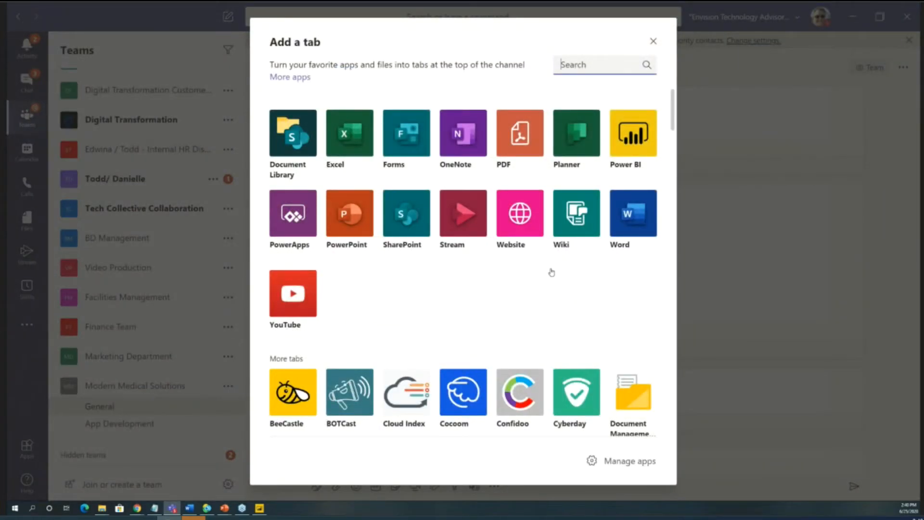
click(520, 226)
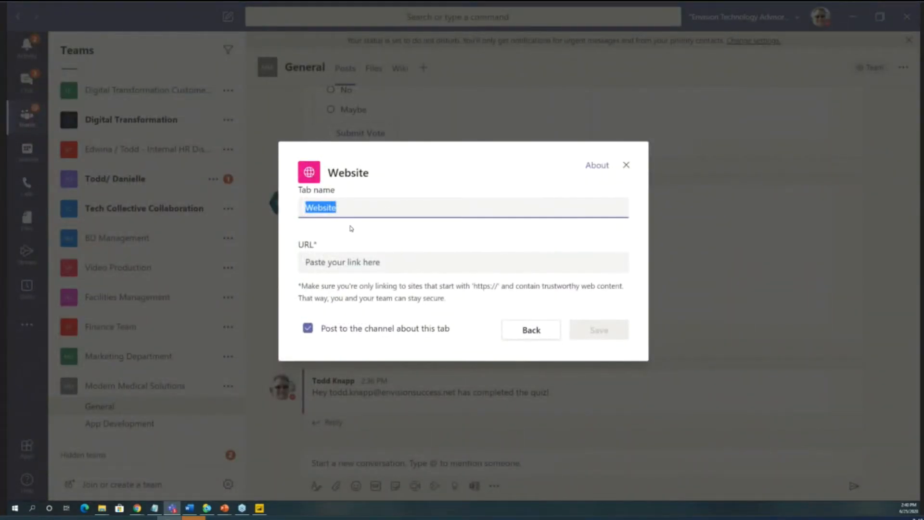
text(Reviews)
click(345, 262)
text(htt)
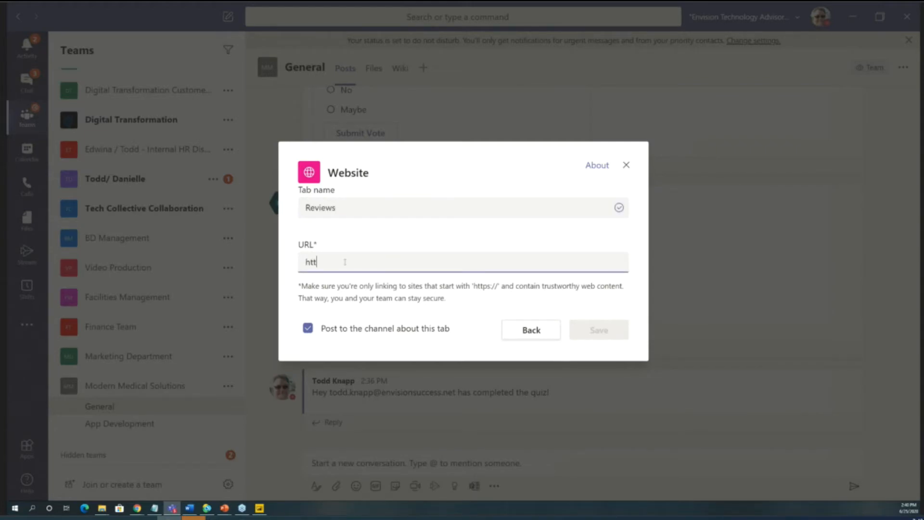
text(ps)
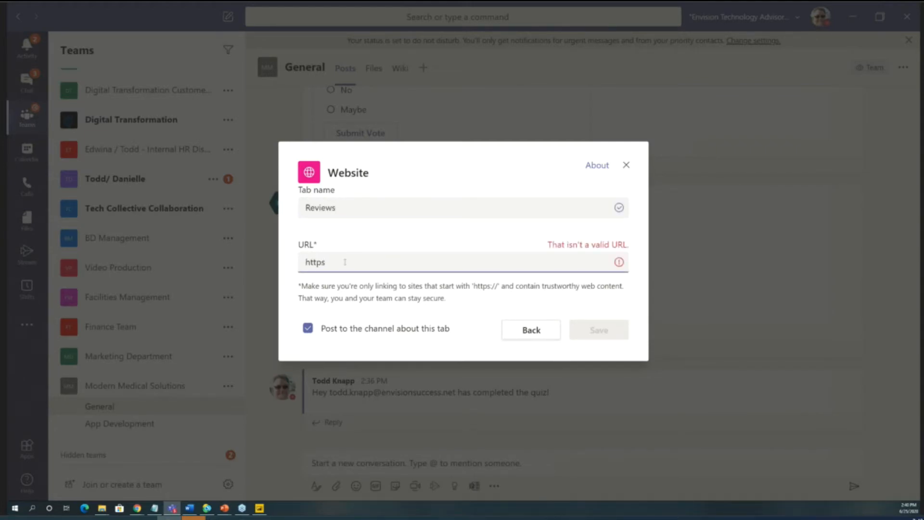
text(://reviews.envisionsuccess.net)
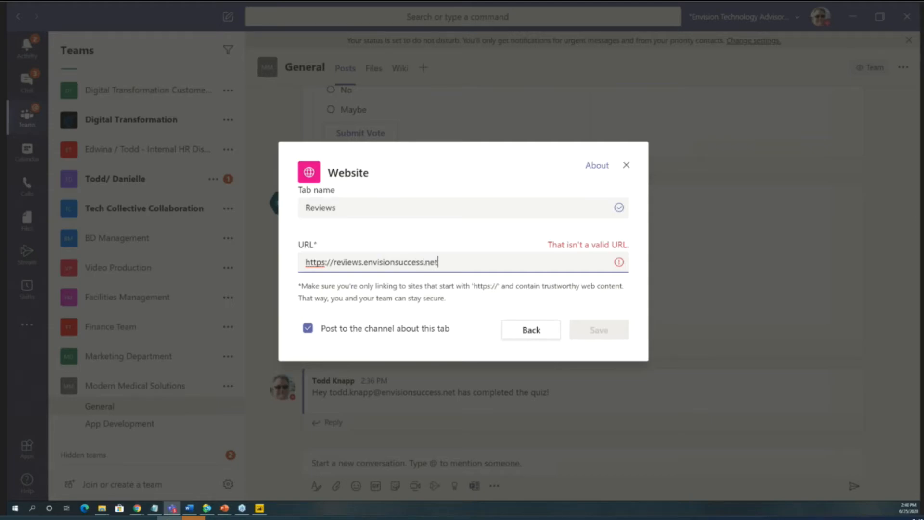
click(308, 327)
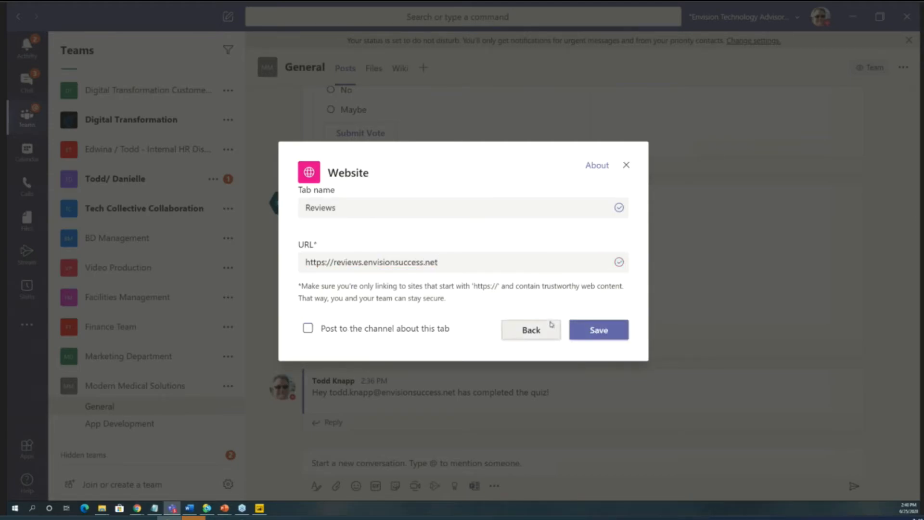
click(595, 330)
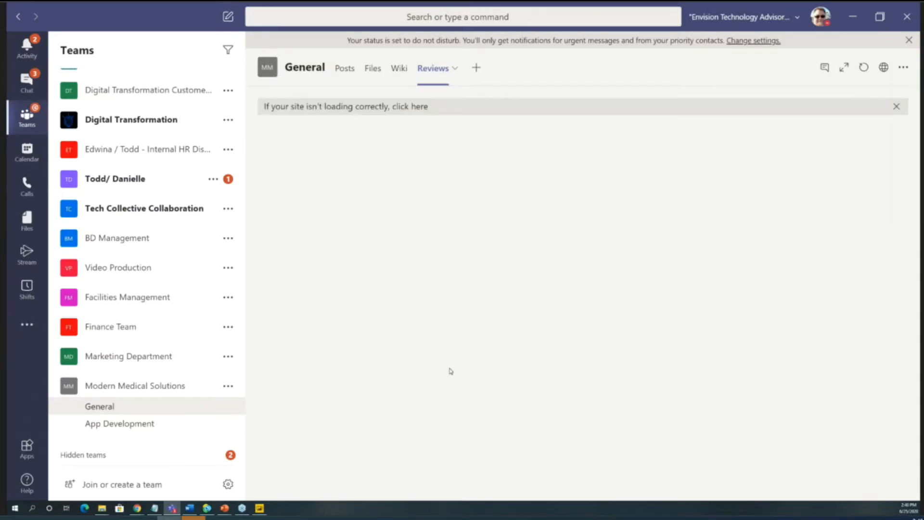
click(896, 106)
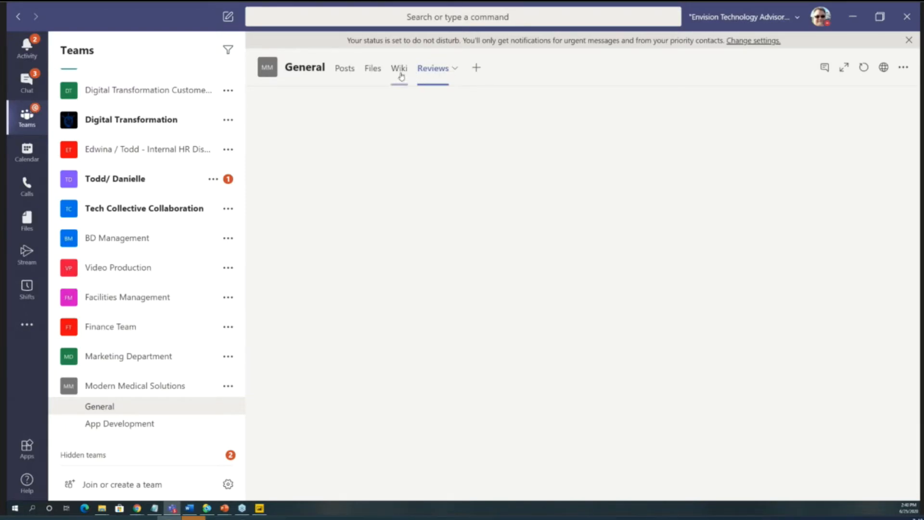
- Reopen the Reviews tab from Posts, and view its website in the browser before closing that page
click(350, 68)
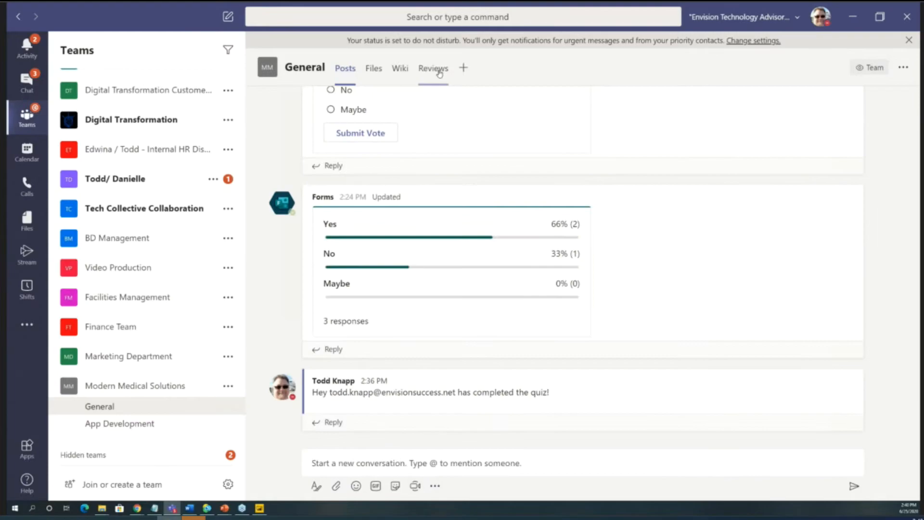
click(439, 72)
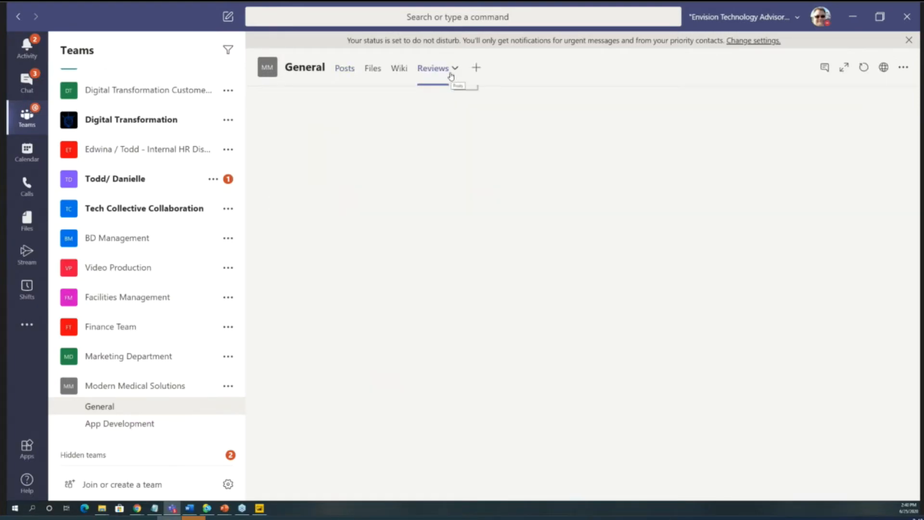
click(884, 67)
click(378, 232)
click(380, 287)
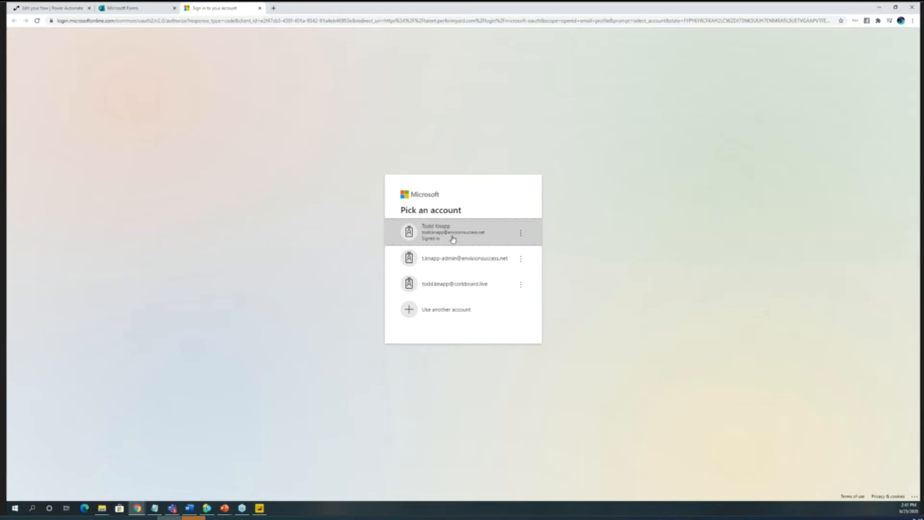
click(260, 8)
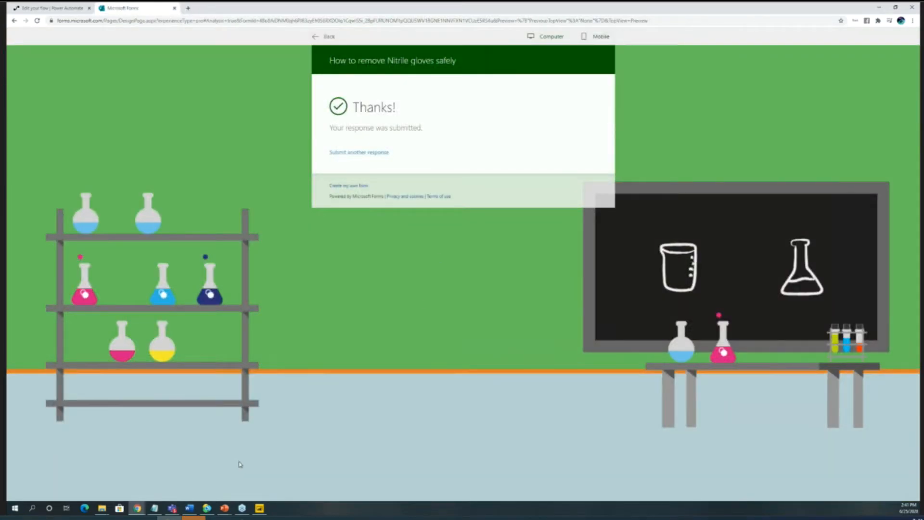
- Close the glove quiz page and the browser window holding the flow, confirming to leave the site
click(174, 7)
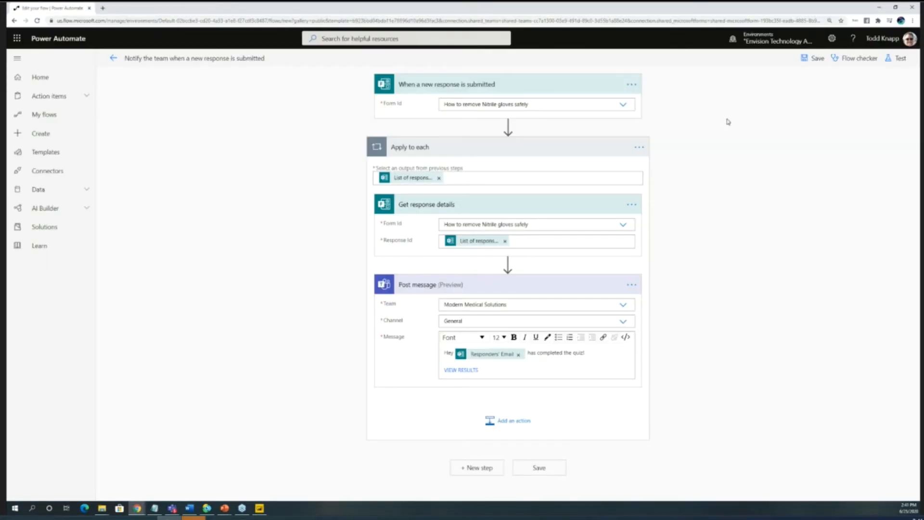
click(912, 7)
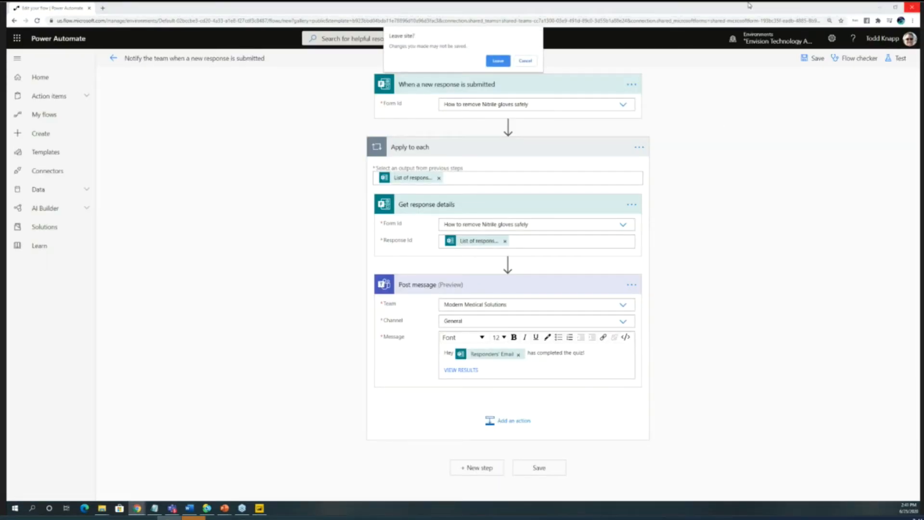
click(498, 61)
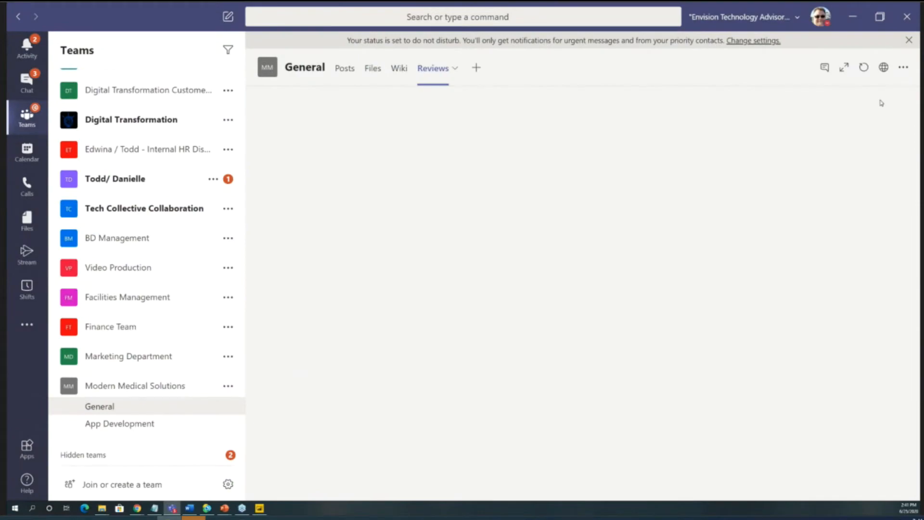
click(454, 71)
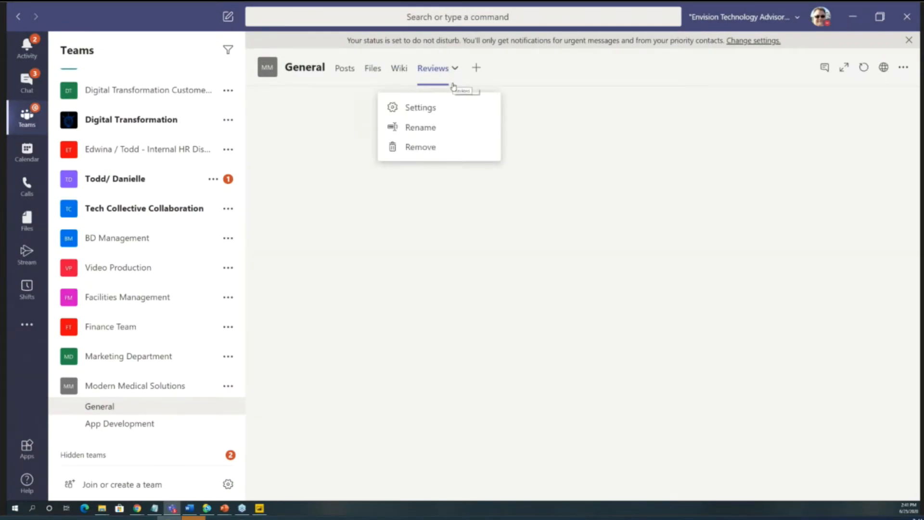
click(426, 115)
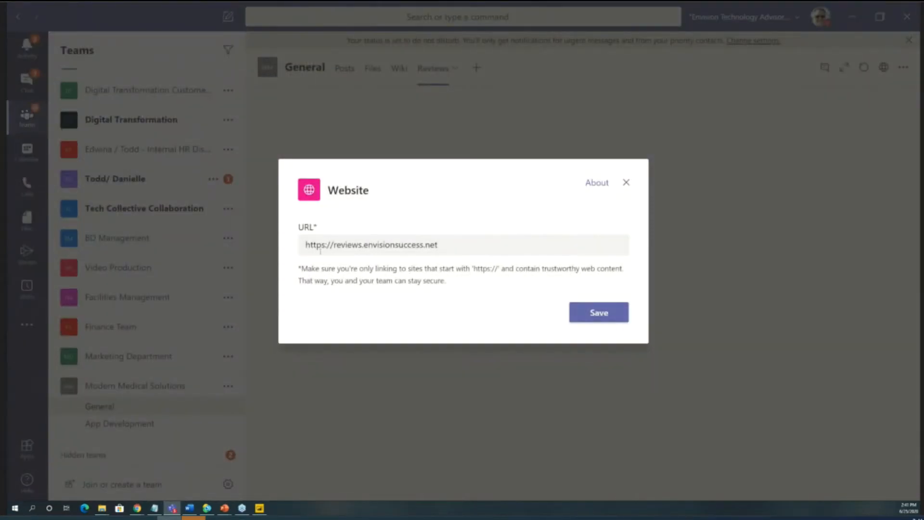
click(327, 244)
key(BackSpace)
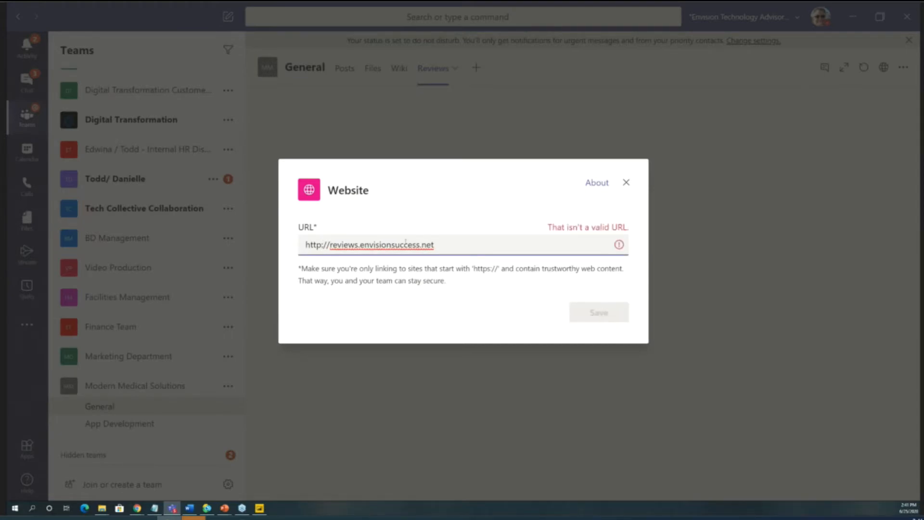
click(434, 244)
click(321, 244)
text(s)
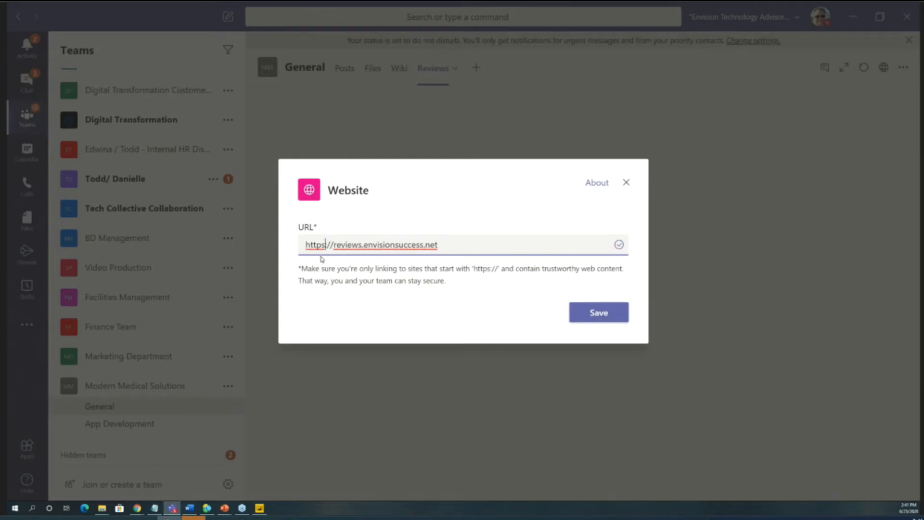
click(625, 182)
- Remove the Reviews tab from the General channel and confirm the removal
click(455, 69)
click(421, 147)
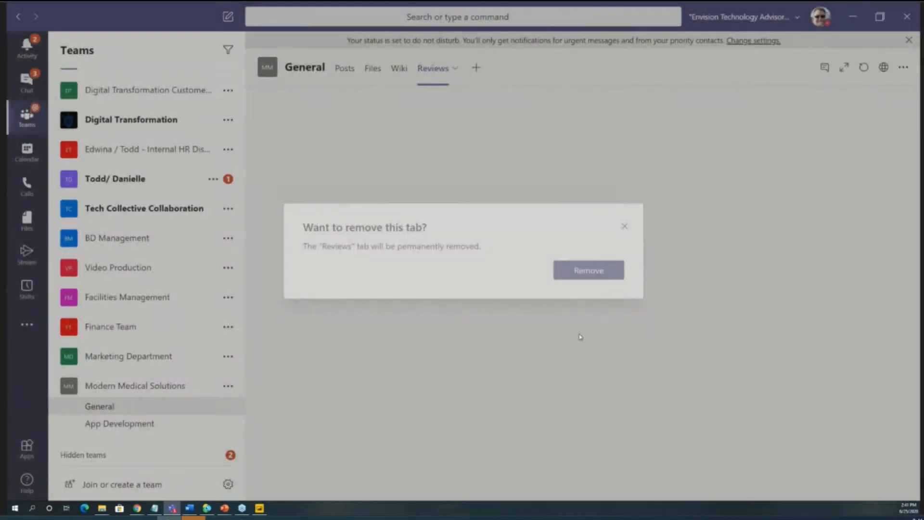
click(588, 270)
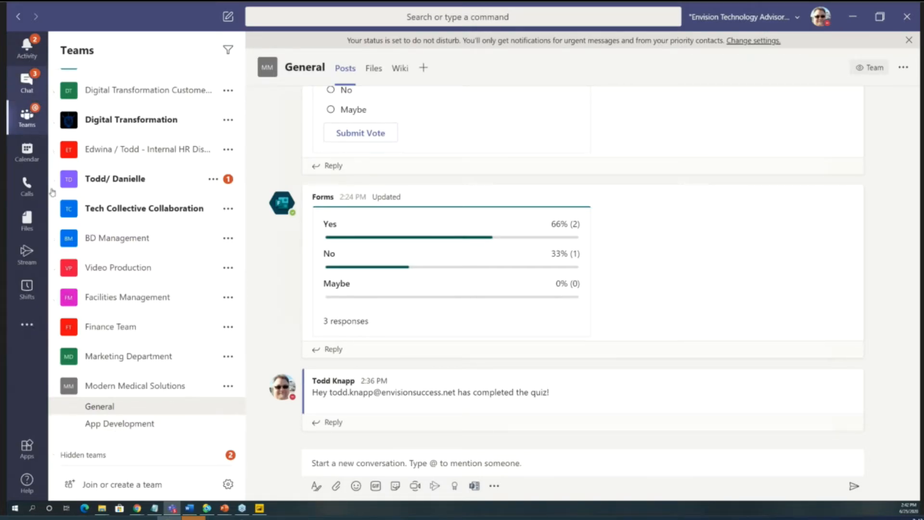
- Open a new chat with the Ground Control Support Specialist and start a call with them
click(27, 82)
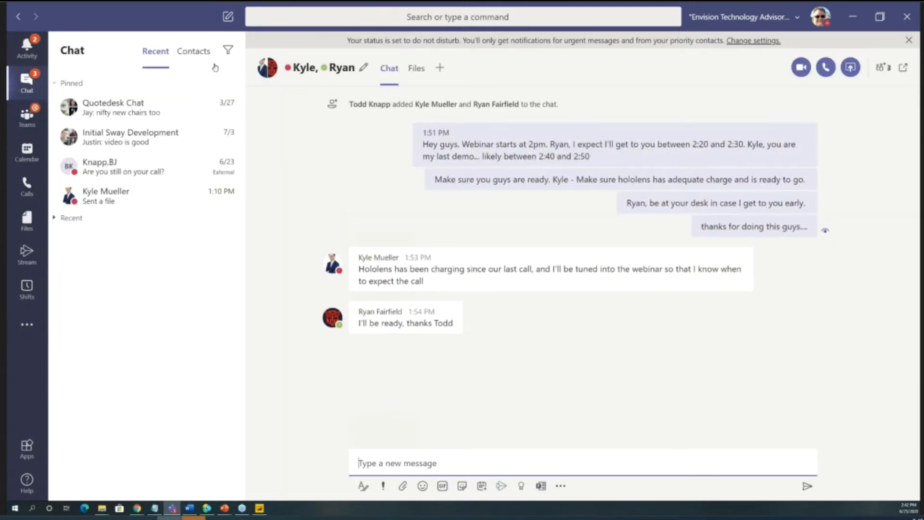
click(228, 17)
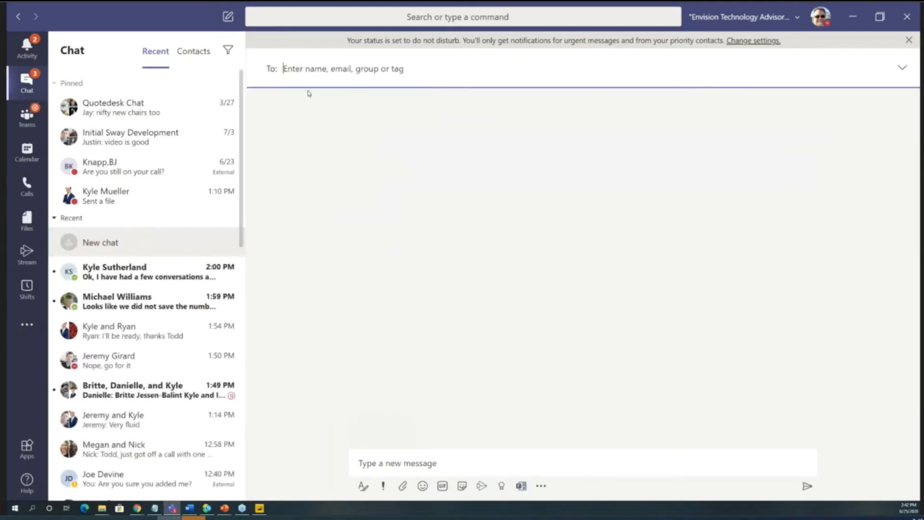
text(ryan)
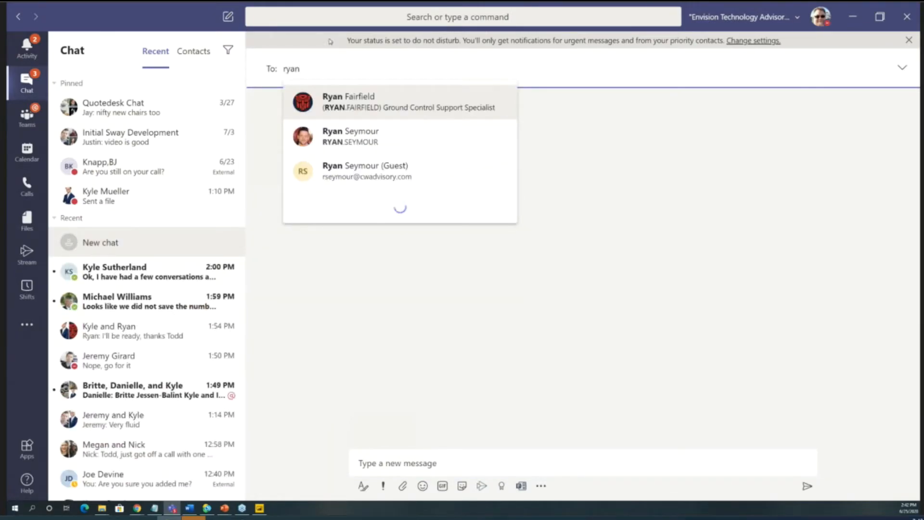
click(364, 111)
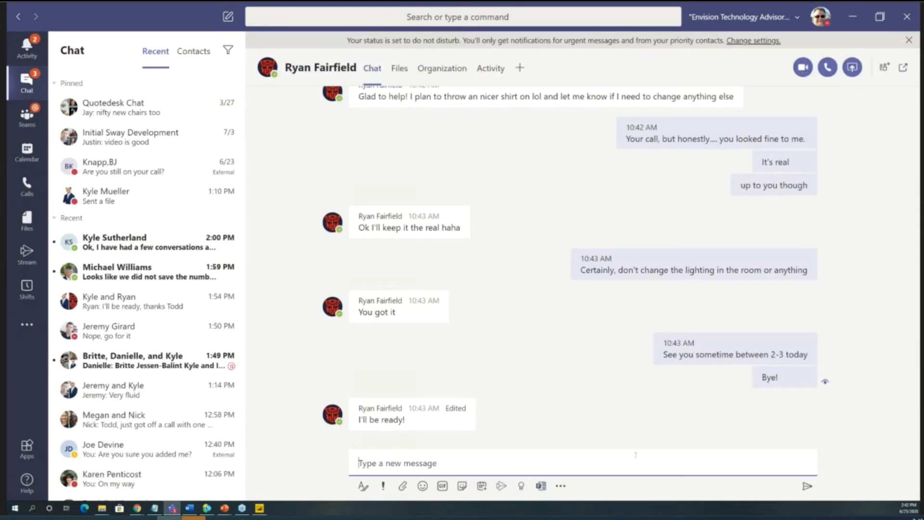
click(827, 68)
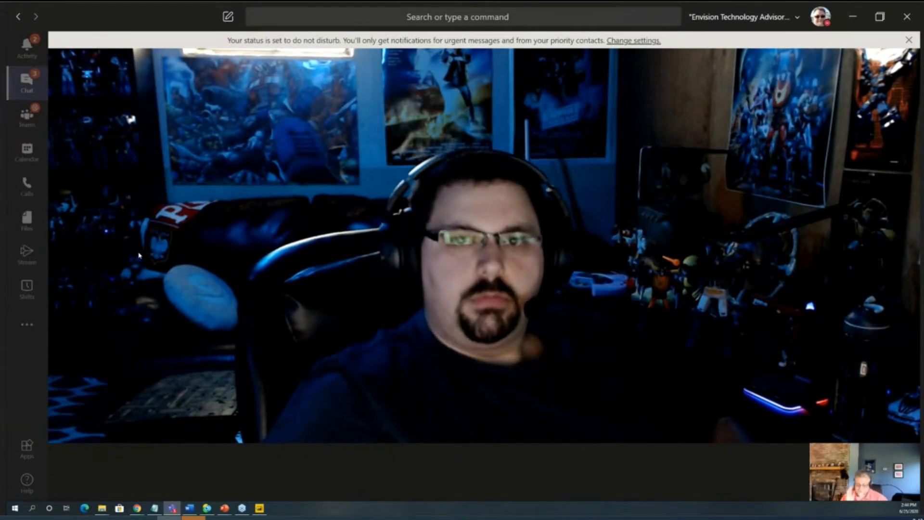
- End the call with the support specialist and collapse the Recent group of chats
mouse_move(174, 268)
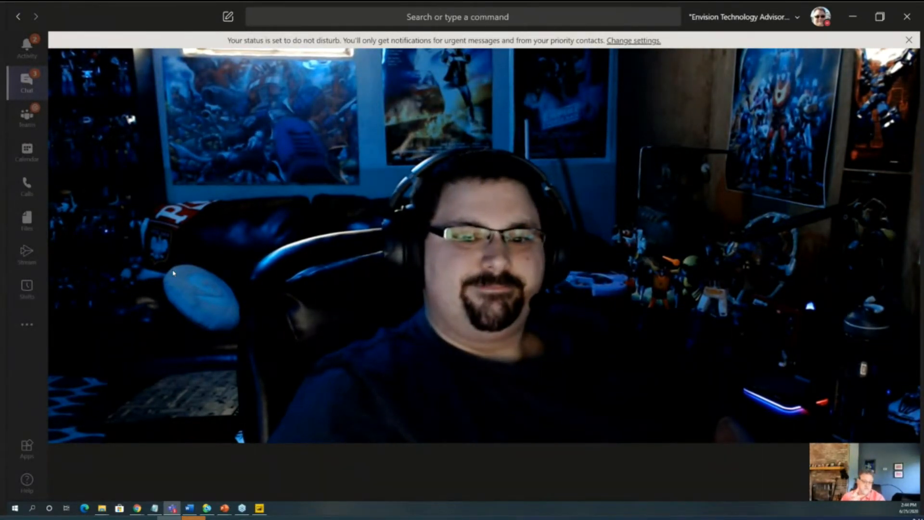
mouse_move(645, 419)
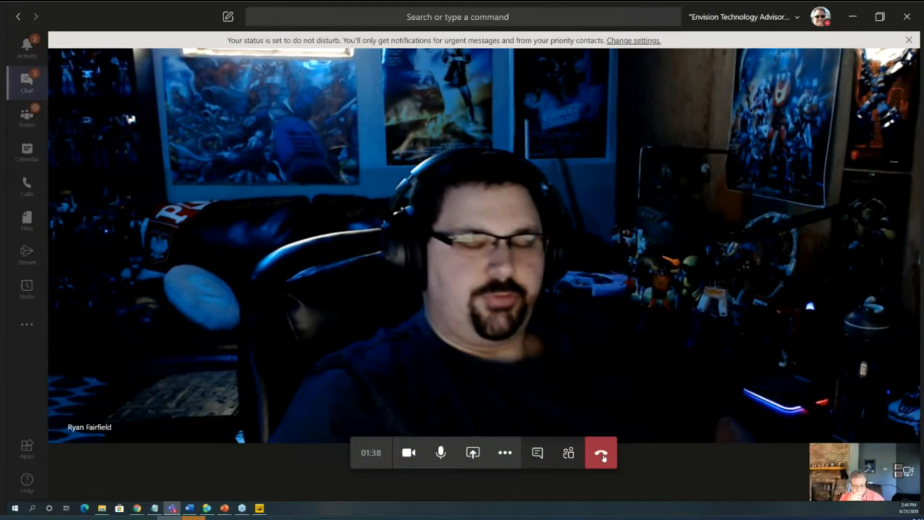
click(601, 452)
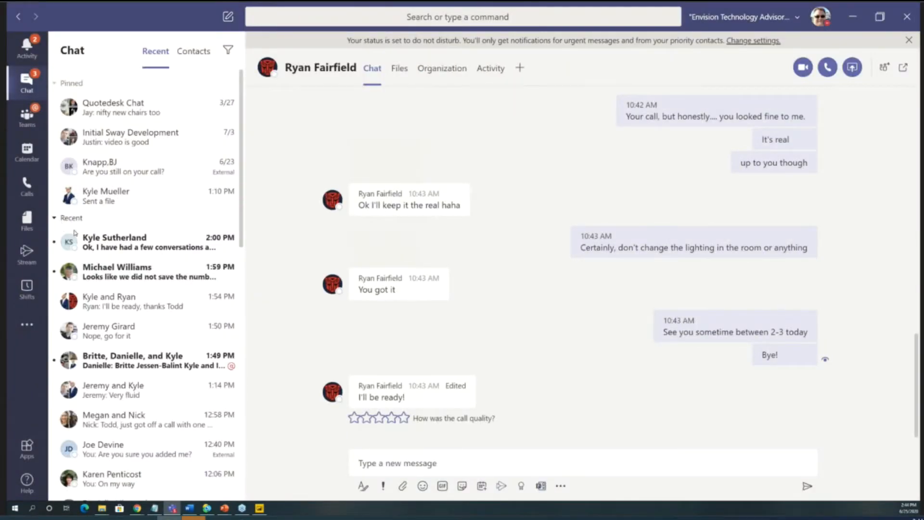
click(57, 219)
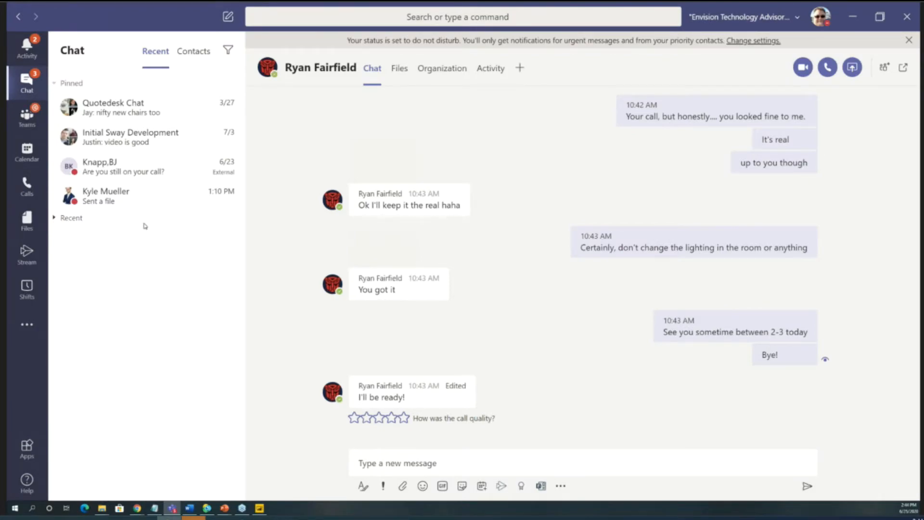
- Add ResidentIngestTestApp as a PowerApps tab in Modern Medical Solutions' App Development channel, without posting about it to the channel
click(28, 125)
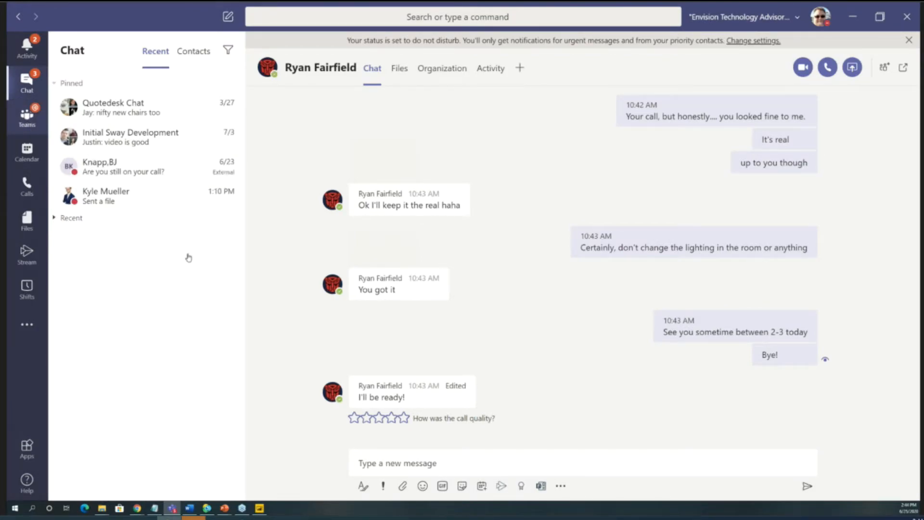
scroll(164, 318, down, 7)
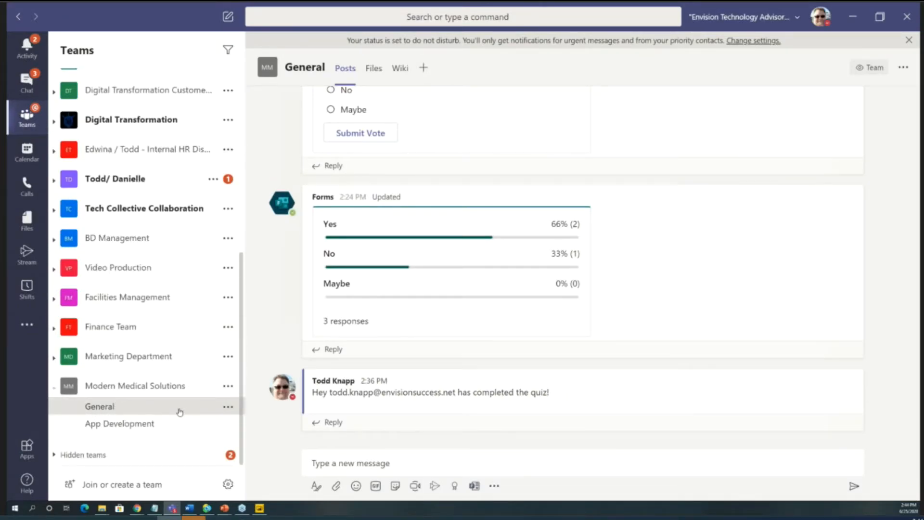
click(153, 424)
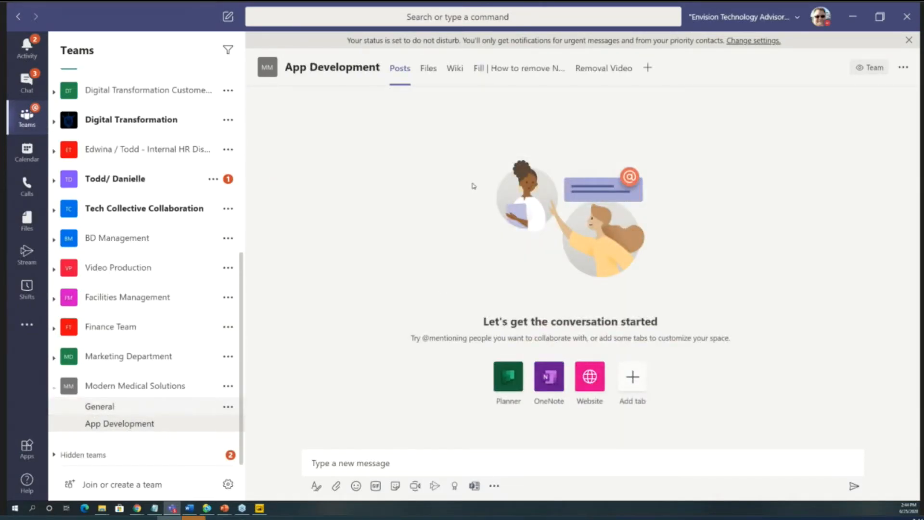
click(648, 69)
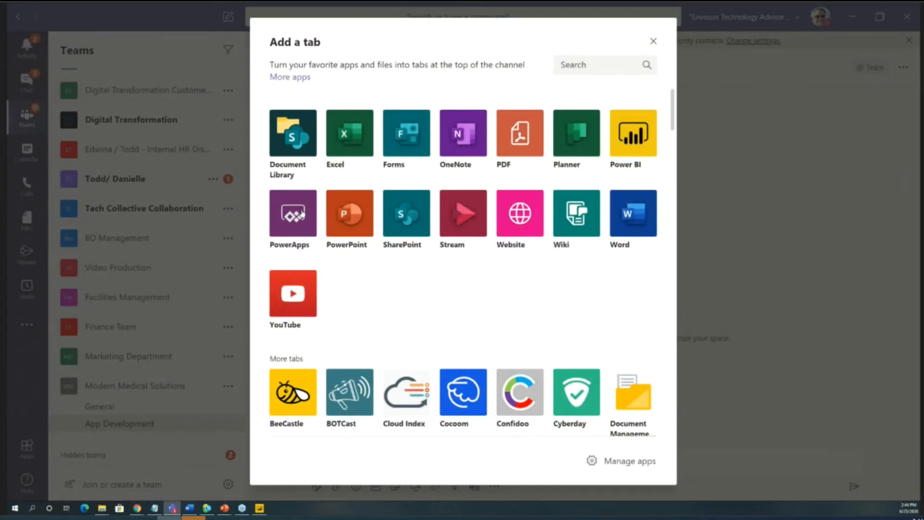
click(302, 214)
click(305, 409)
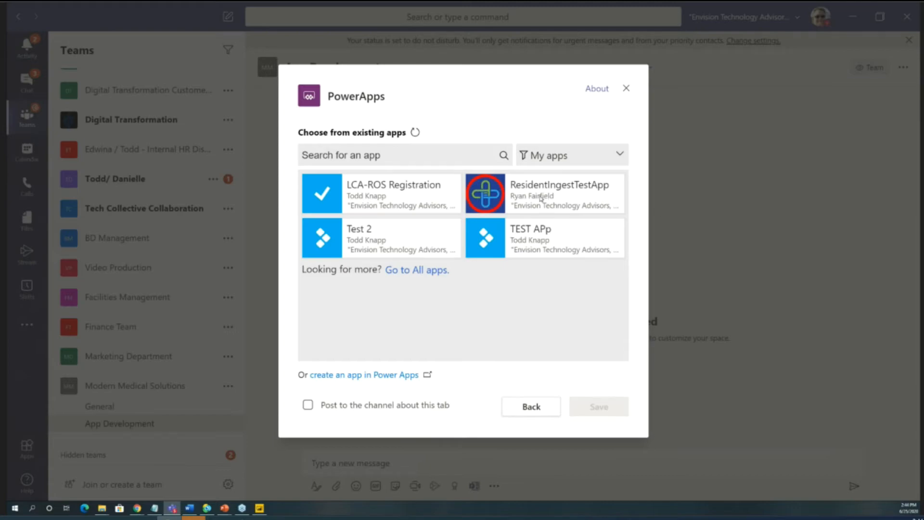
click(499, 195)
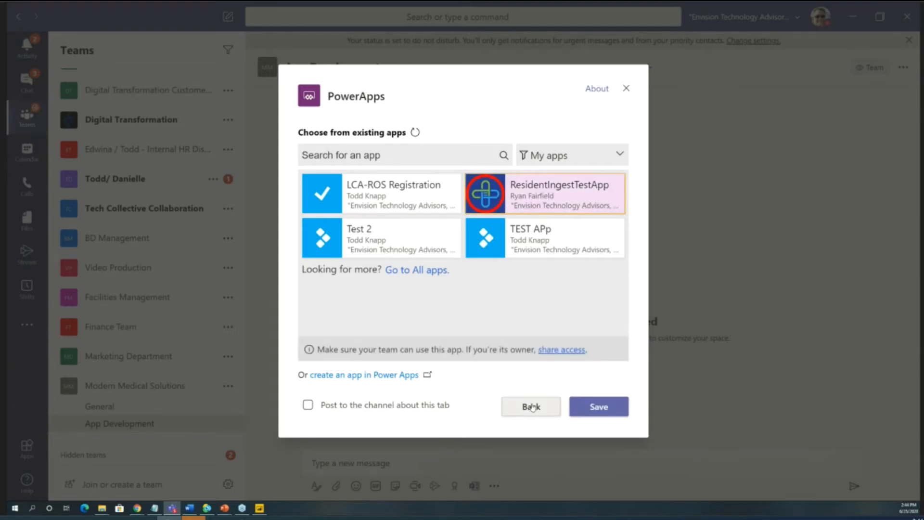
click(605, 410)
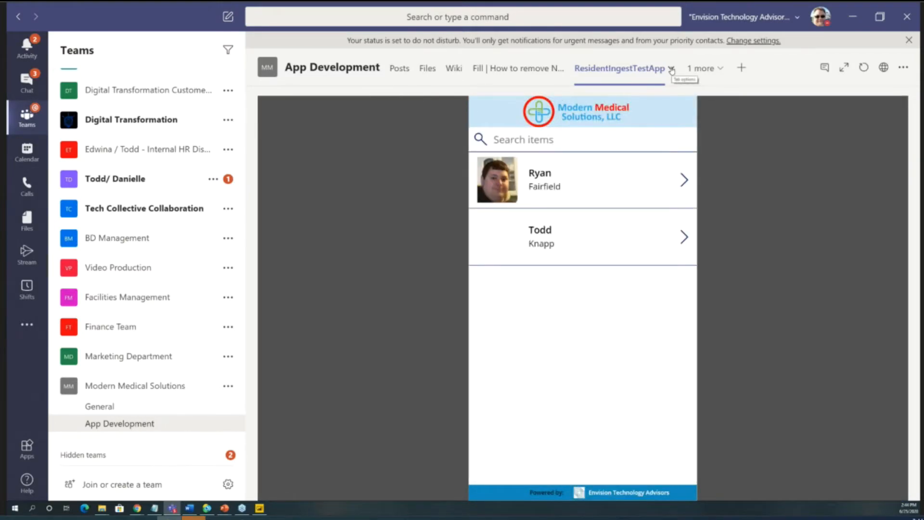
- Rename the ResidentIngestTestApp tab as Mod Med App
click(671, 69)
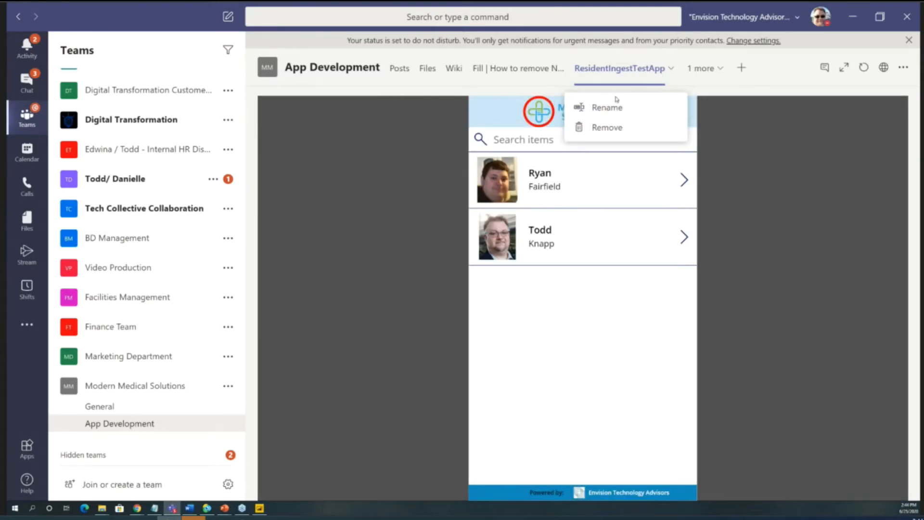
click(608, 108)
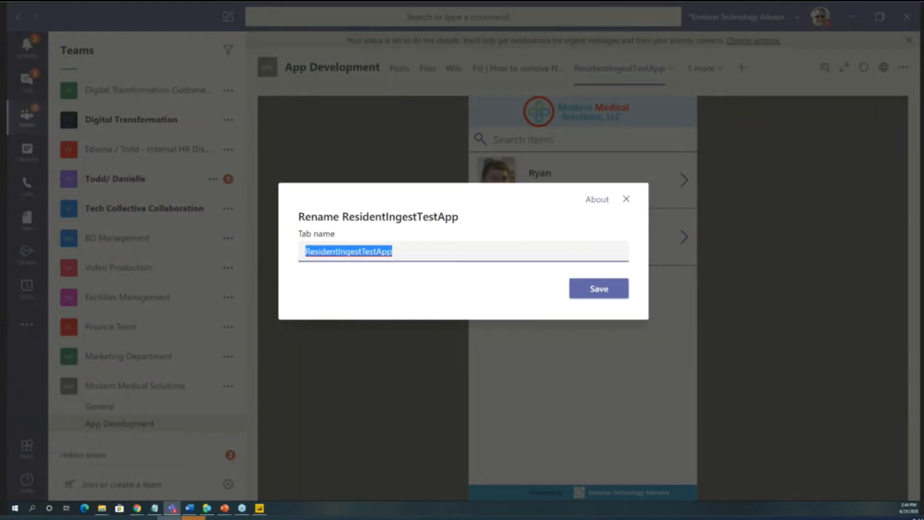
text(Mod Moed )
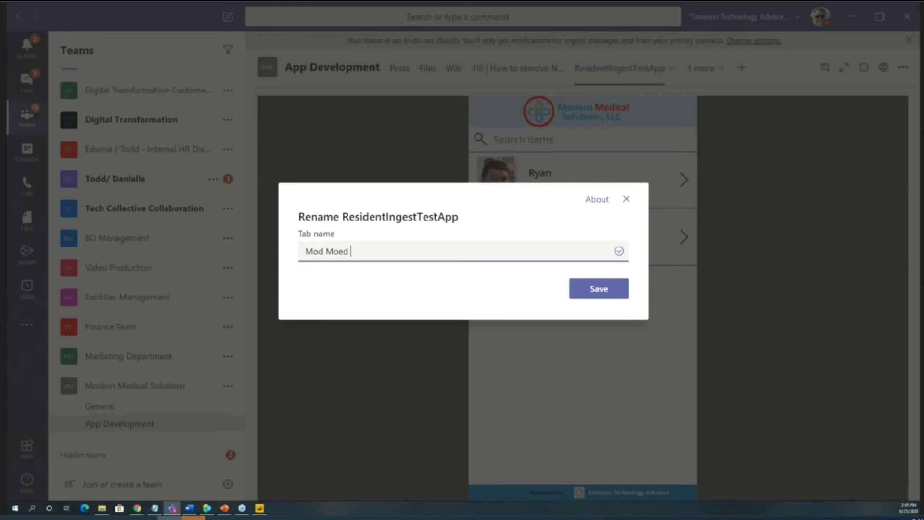
text(ed App)
click(574, 289)
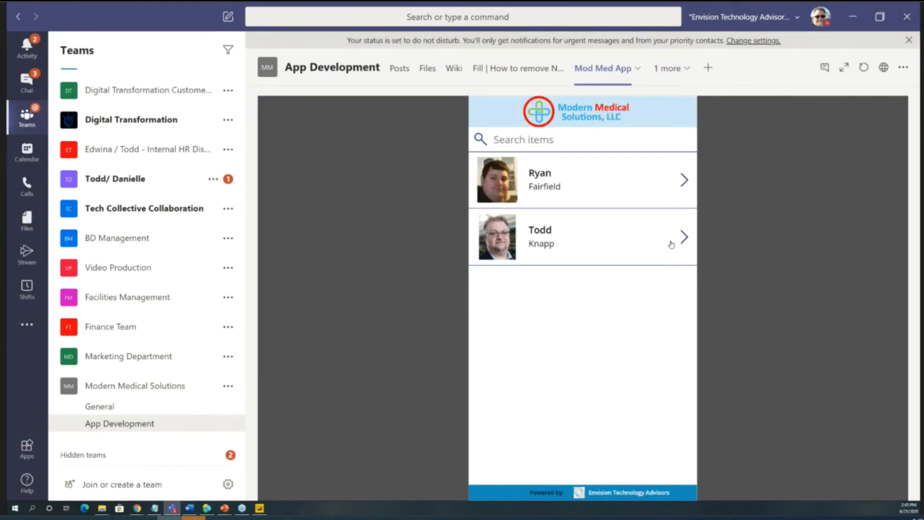
- From the second staff profile, look up a resident by the last four Social Security digits and review the resident's full record
click(683, 236)
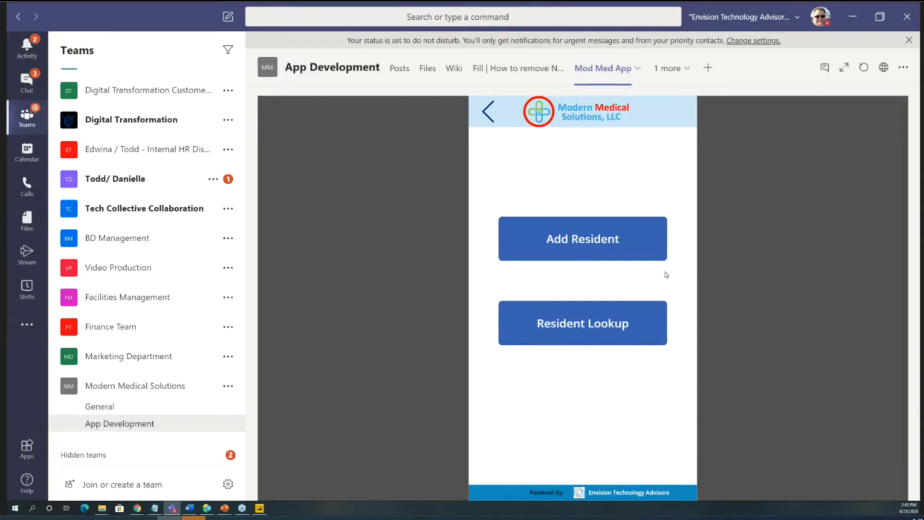
click(599, 331)
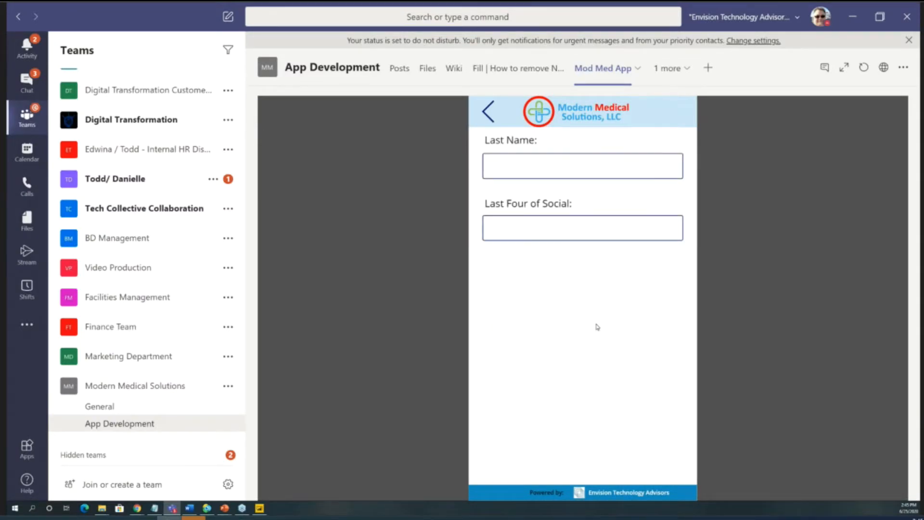
click(540, 225)
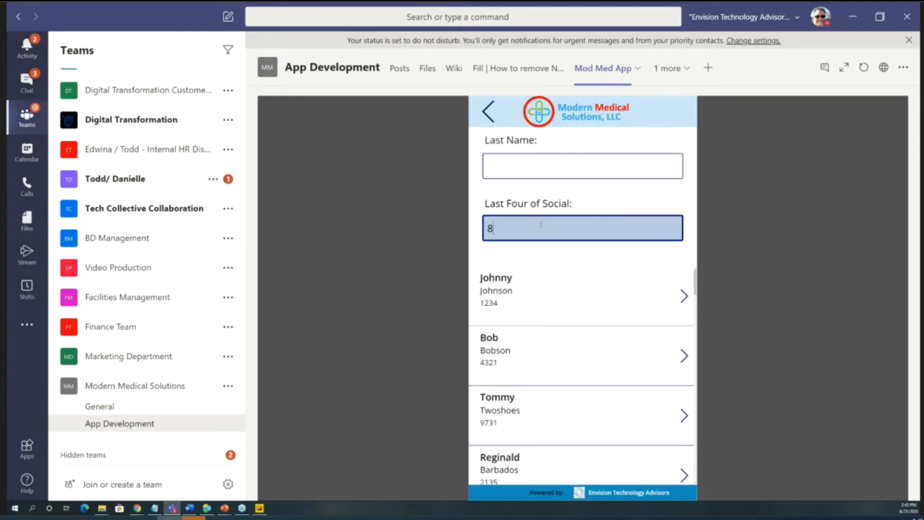
click(683, 296)
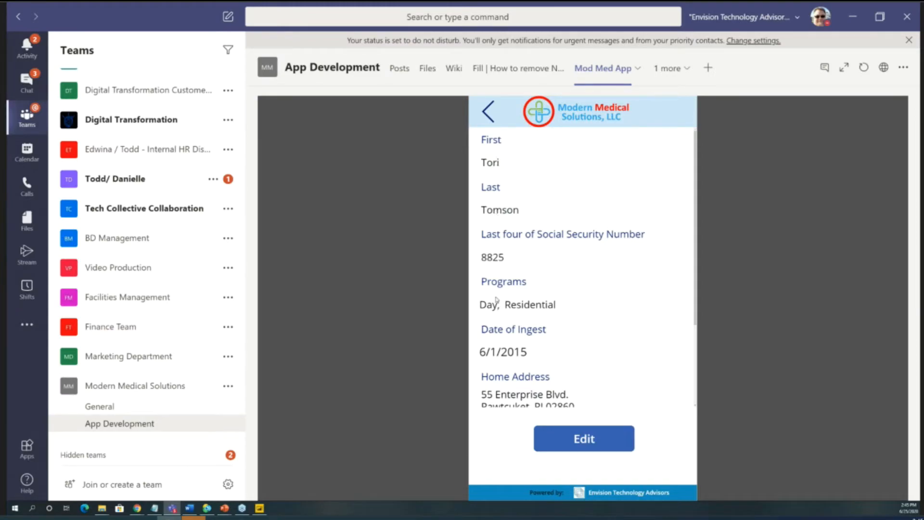
scroll(520, 324, down, 3)
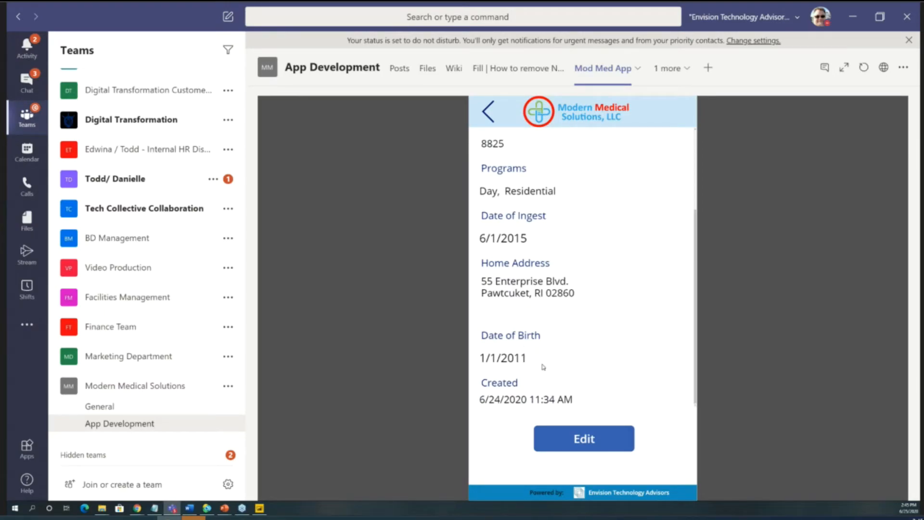
scroll(542, 367, up, 3)
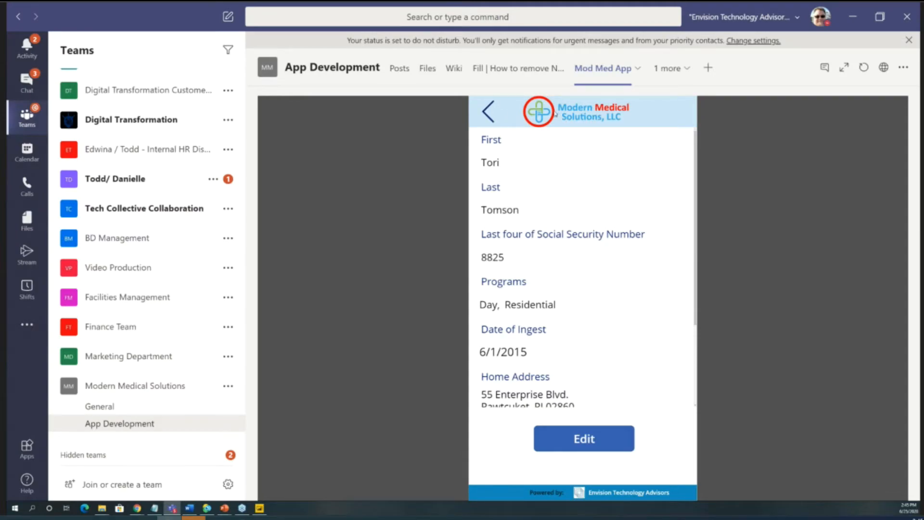
- From the second staff profile, start adding a resident and fill in the first name, last name and last four Social Security digits
click(538, 113)
click(682, 242)
click(560, 244)
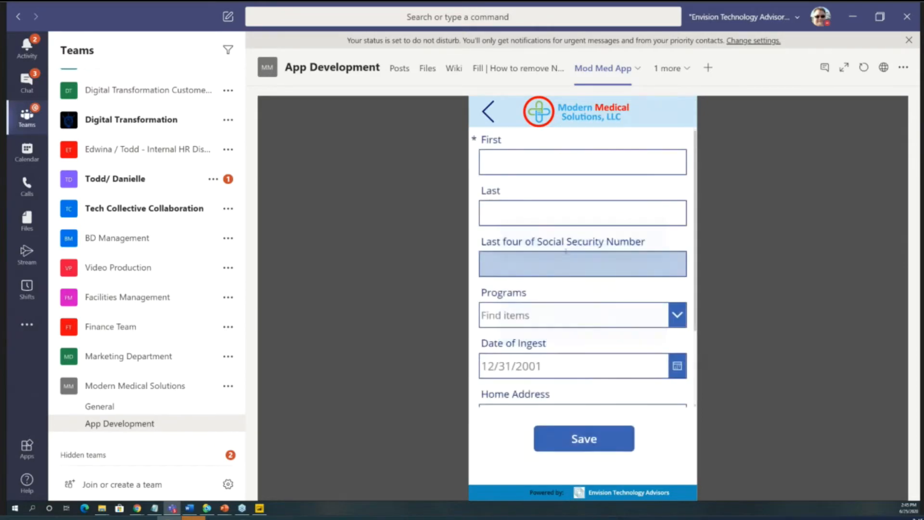
click(534, 159)
key(Tab)
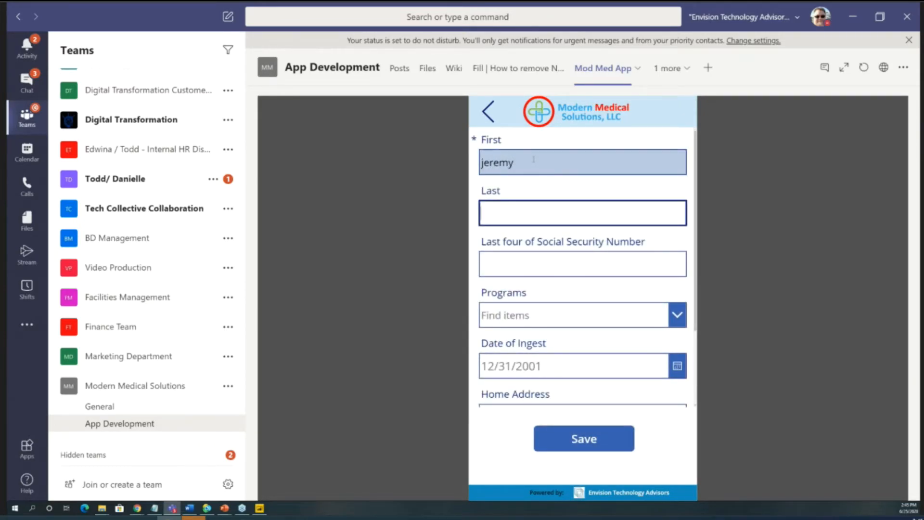
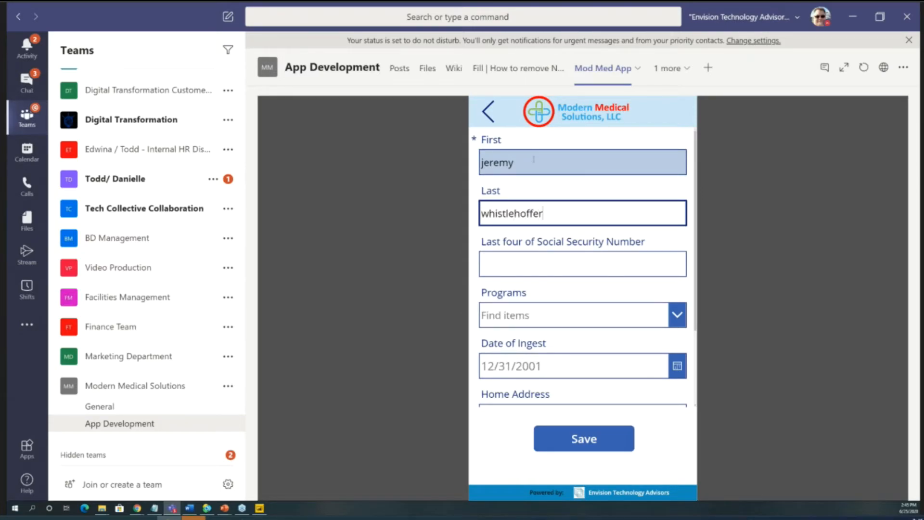
click(533, 268)
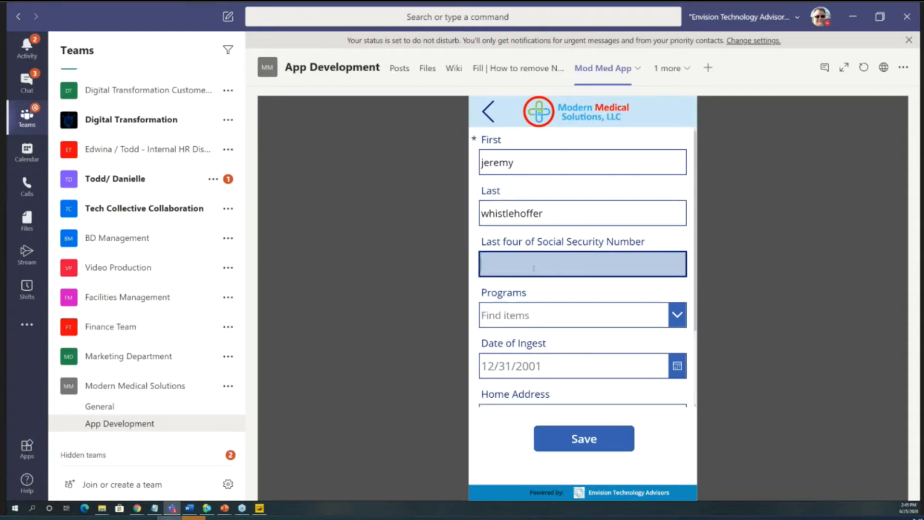
text(1234)
- Assign the Day and Residential programs to the new resident and save the record
click(670, 317)
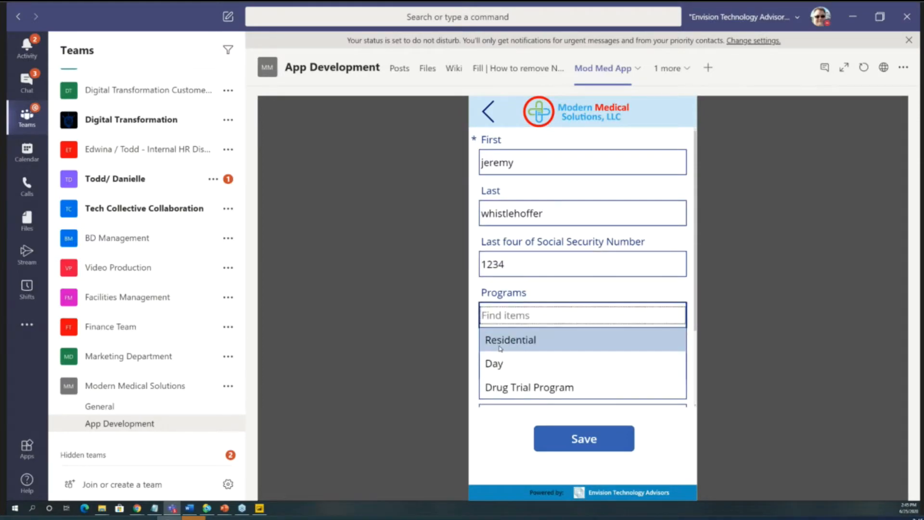
click(506, 364)
click(524, 371)
click(613, 438)
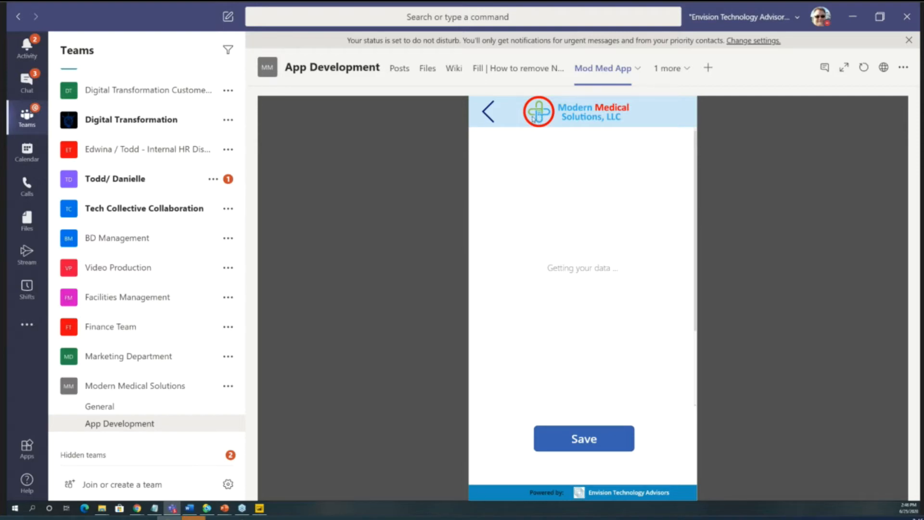
click(577, 449)
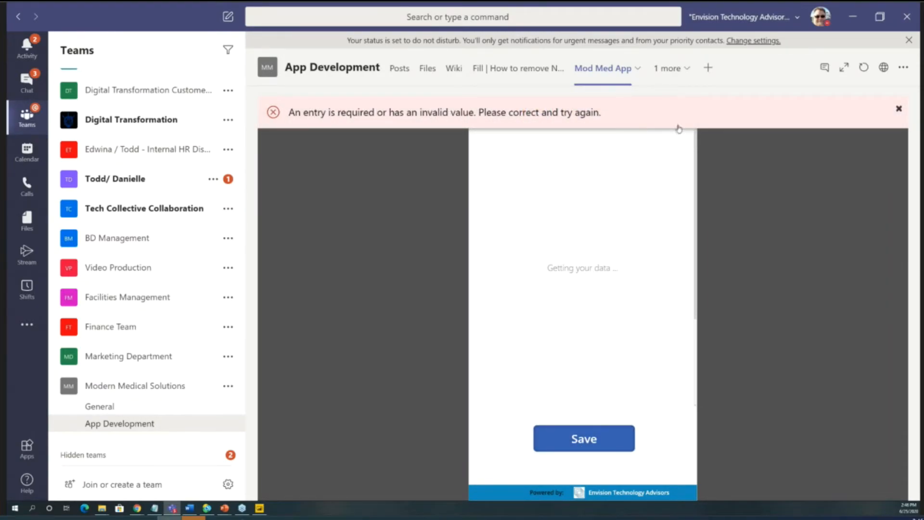
click(897, 110)
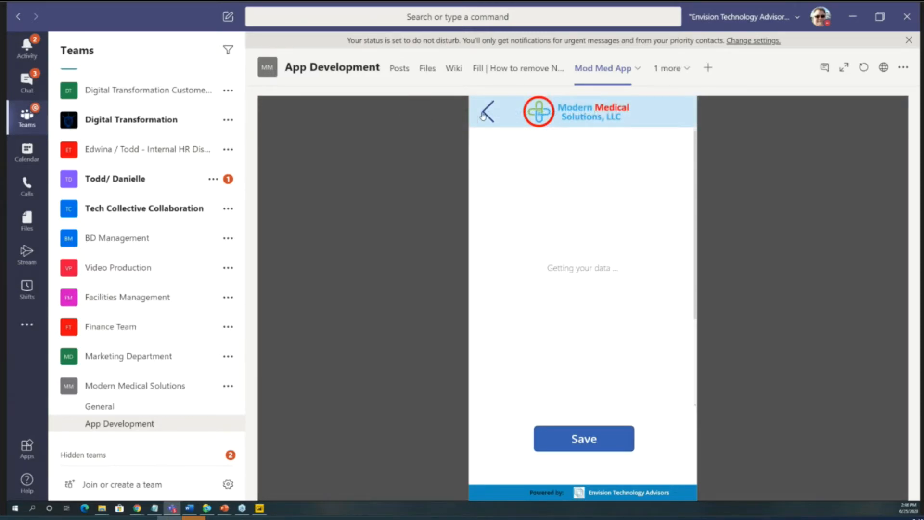
- Reload the Mod Med App tab, look up the new resident by last name under the second staff profile, and review the record
click(486, 113)
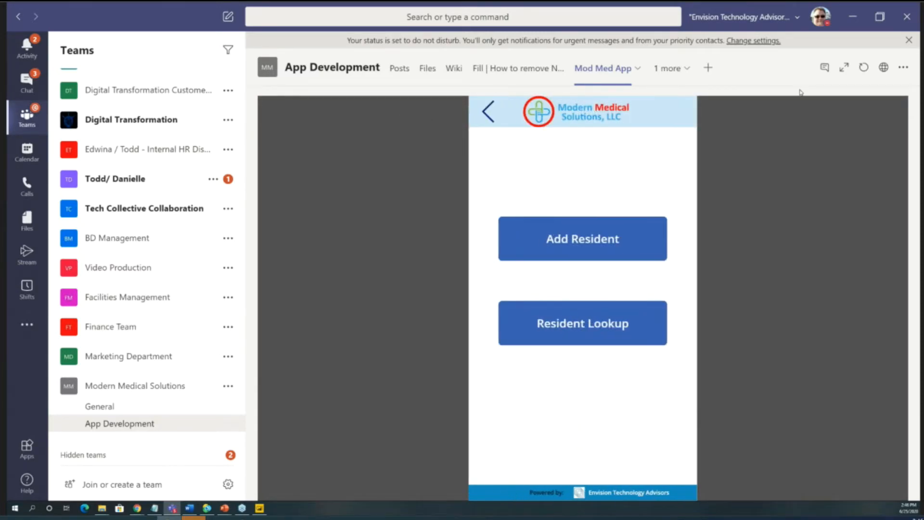
click(863, 68)
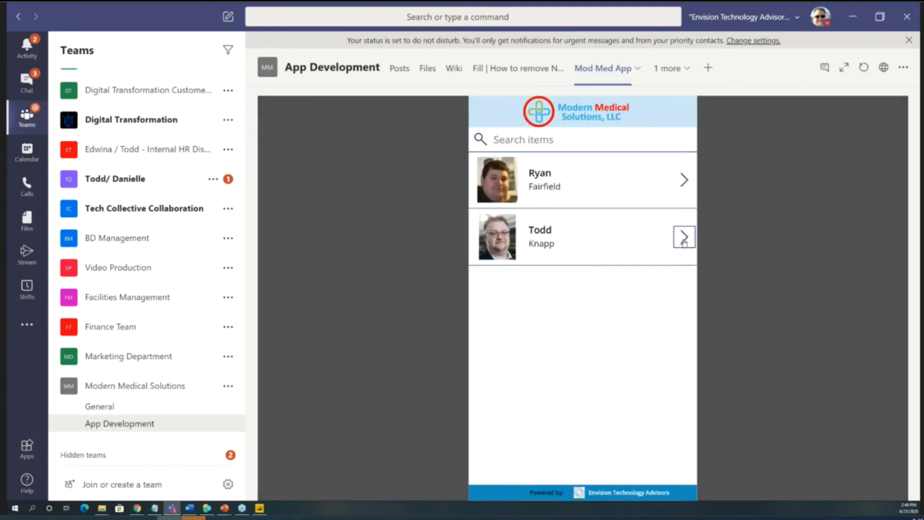
click(683, 236)
click(592, 327)
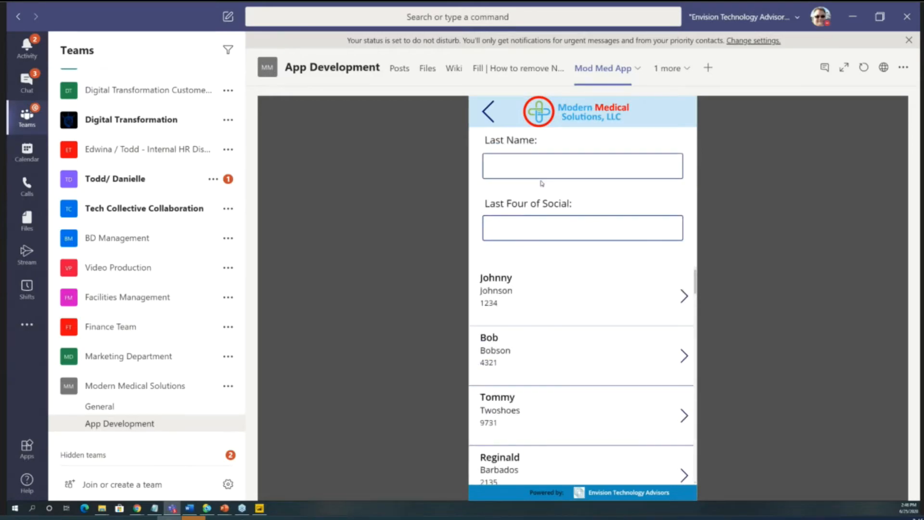
click(537, 172)
text(whistle)
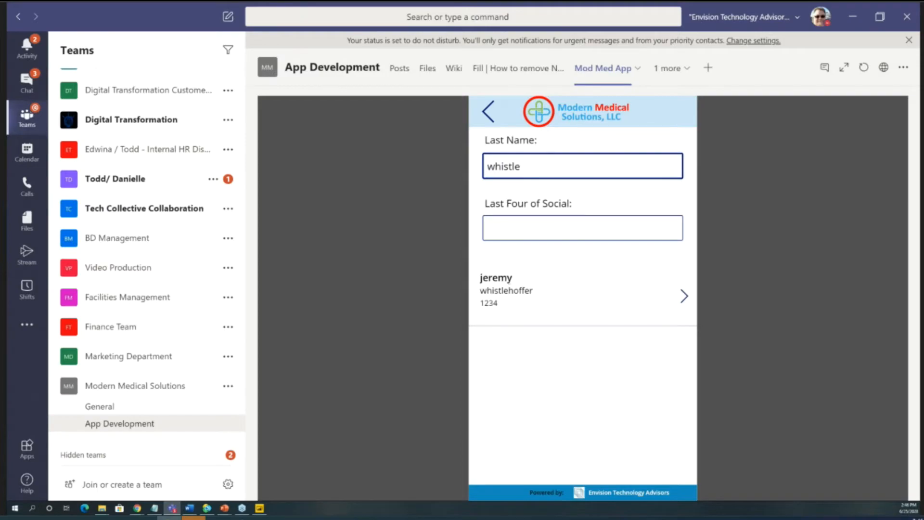
click(683, 296)
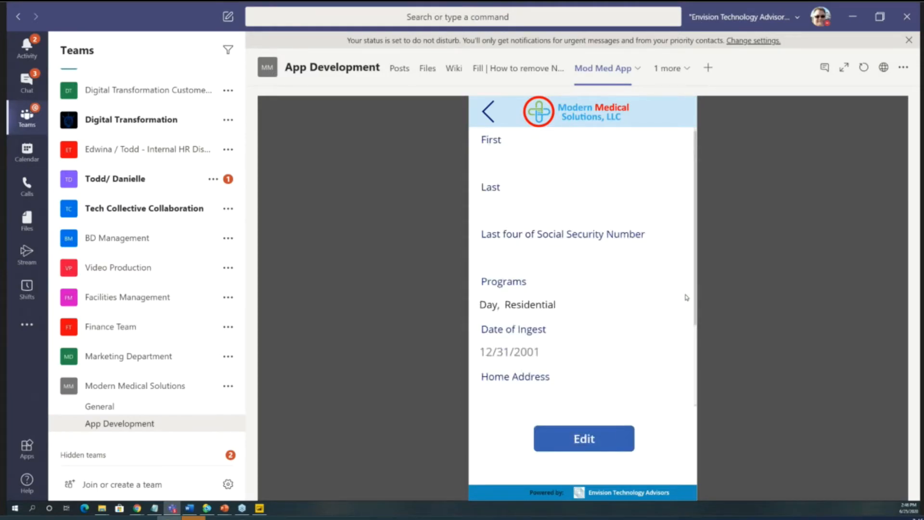
scroll(549, 315, down, 2)
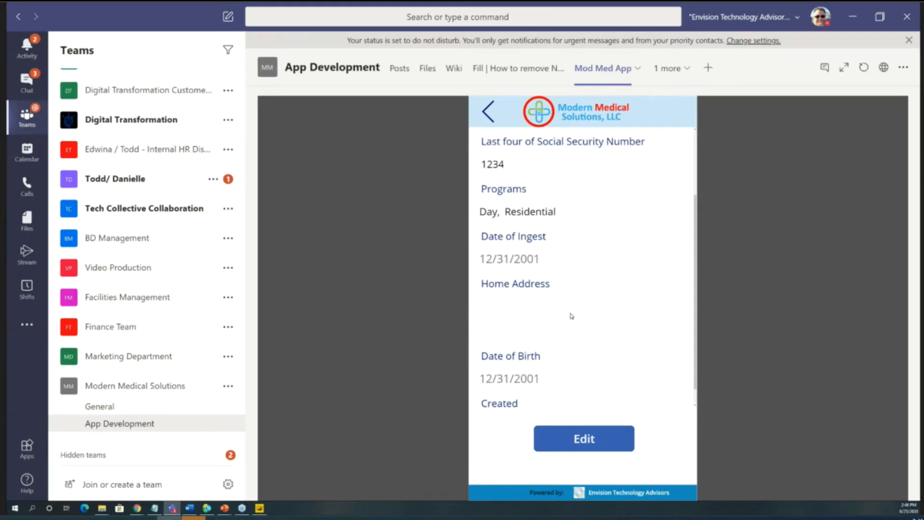
scroll(527, 316, up, 2)
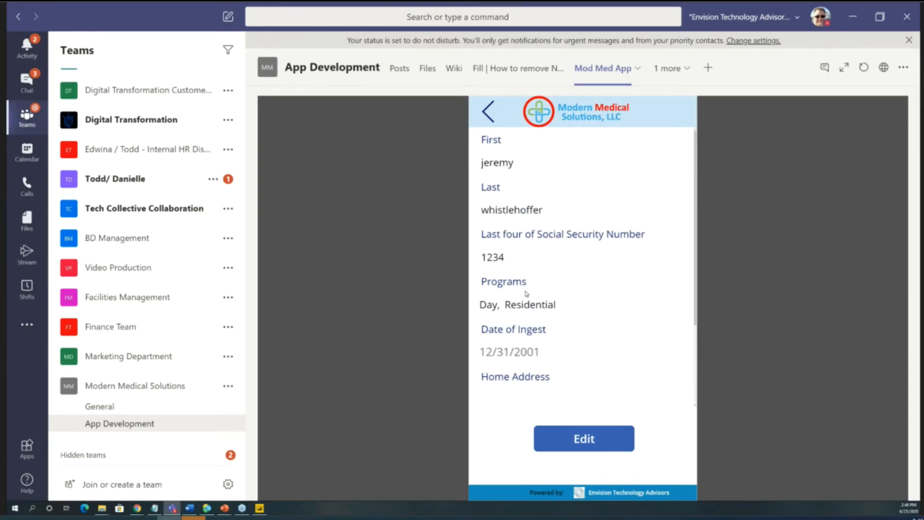
scroll(550, 353, down, 2)
scroll(546, 344, up, 2)
- Start a new post in the App Development channel that mentions the third suggested colleague
click(400, 69)
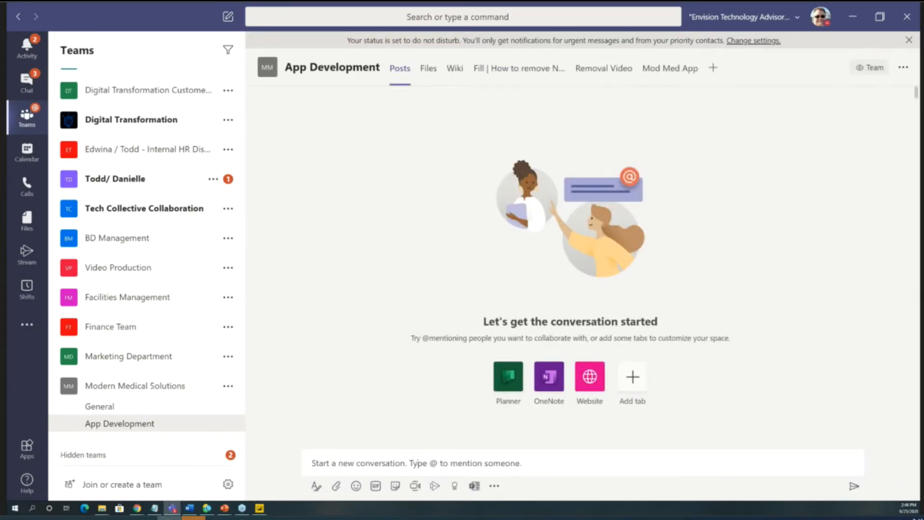
click(417, 463)
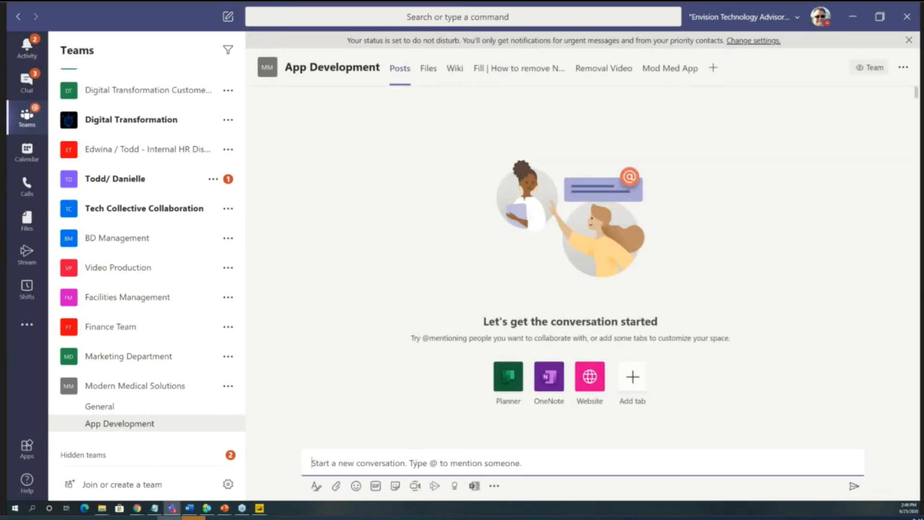
text(@)
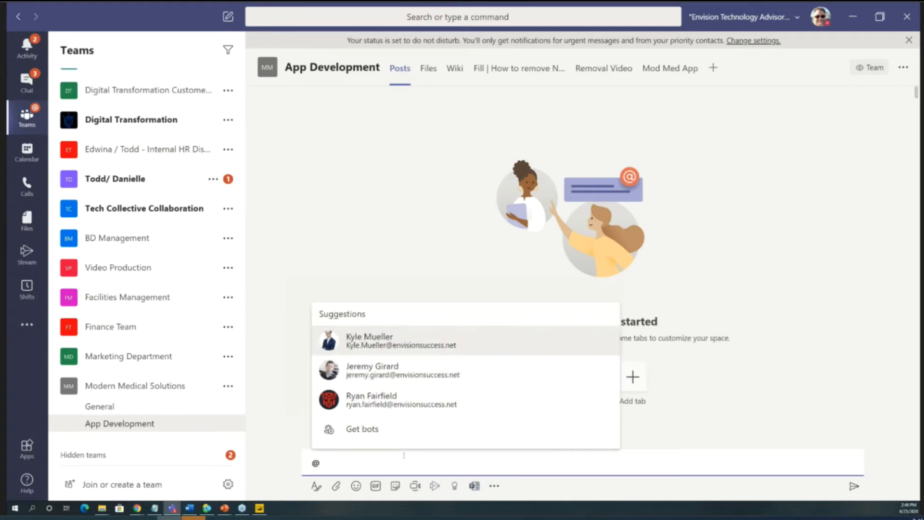
text(ryan)
key(Return)
- After the mention, write "- FYI there's a saving error when records are created and all fields aren't filled out (I think)" and post it
text(- FYI  )
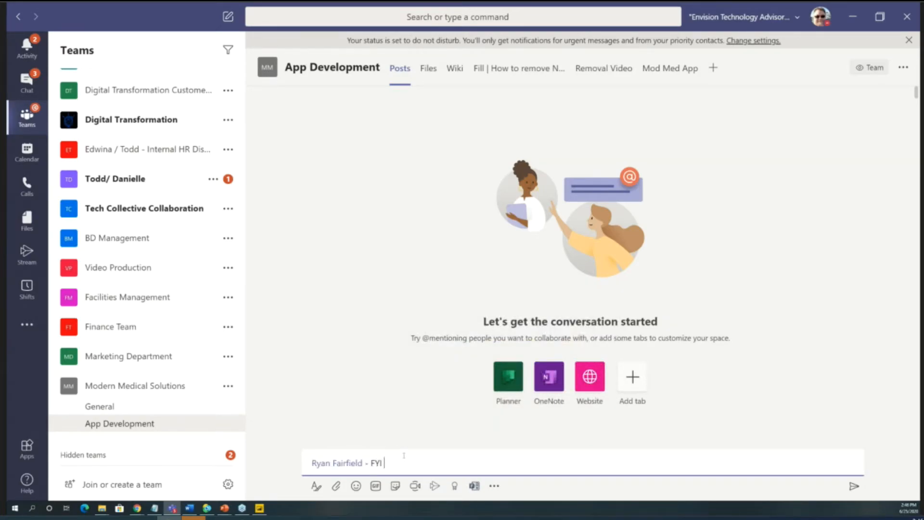
text(there's a saving error when rec)
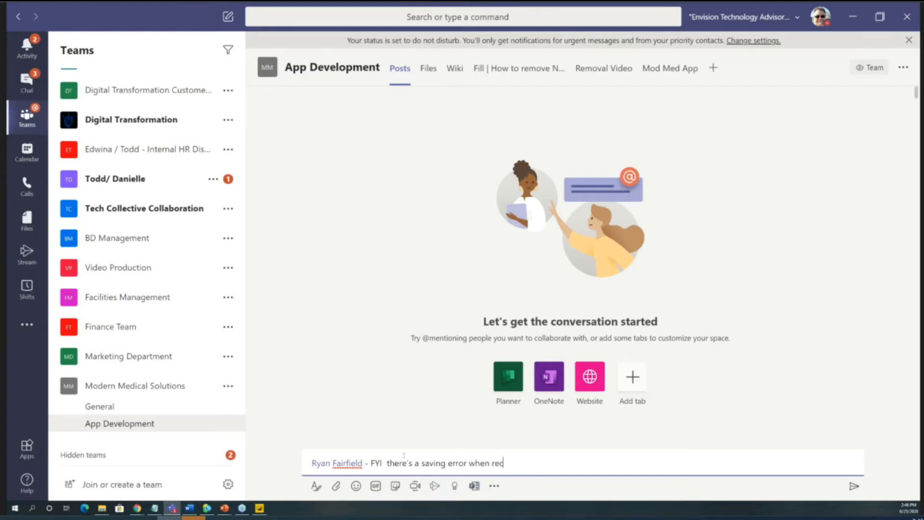
text(ords are created and all fields aren't filled )
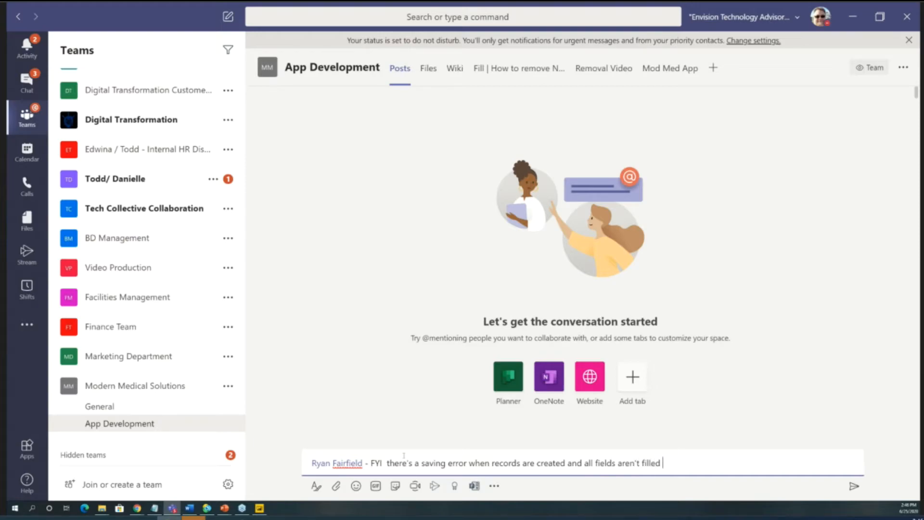
text(out (I think))
click(852, 486)
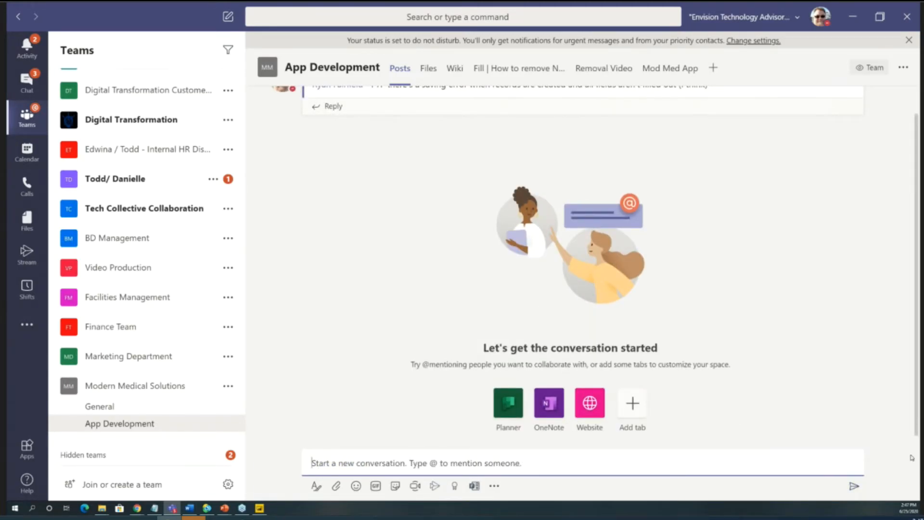
scroll(849, 233, up, 1)
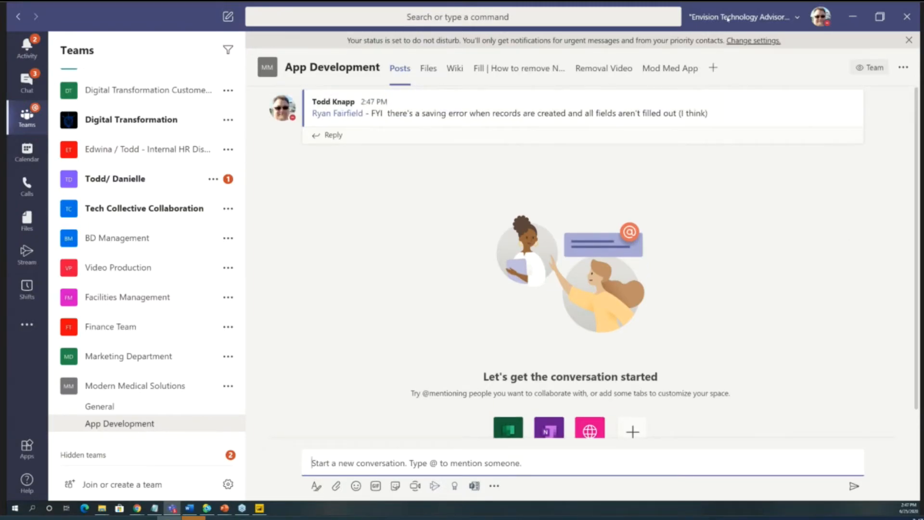
- Switch to the Modern Medical report in Power BI Desktop, maximize its window and collapse the Fields pane
mouse_move(549, 96)
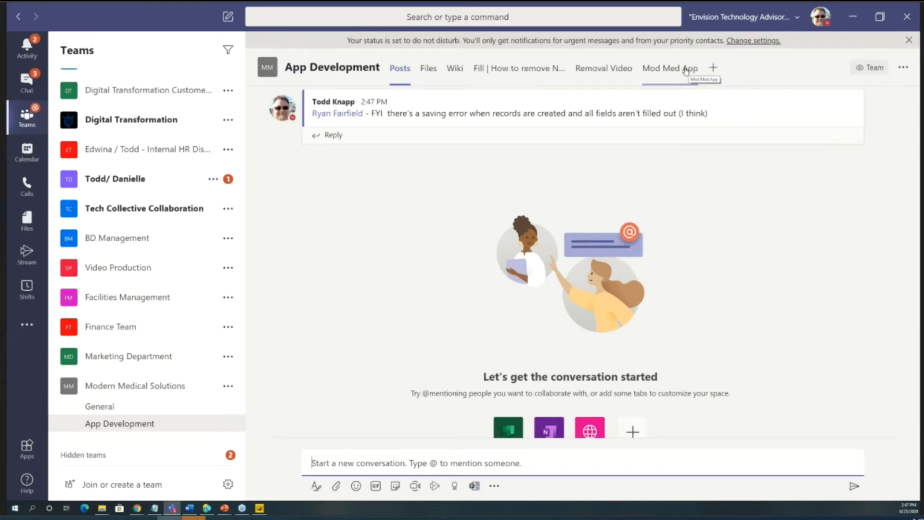
click(262, 508)
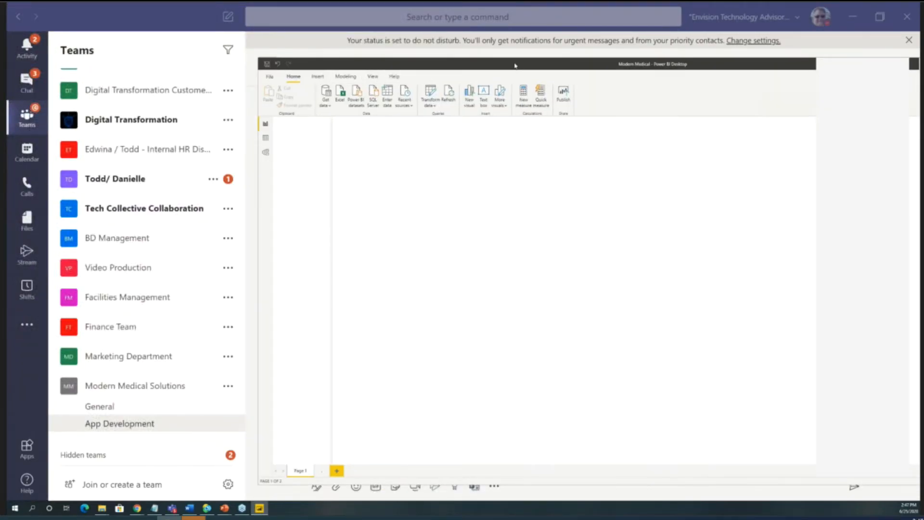
double_click(515, 65)
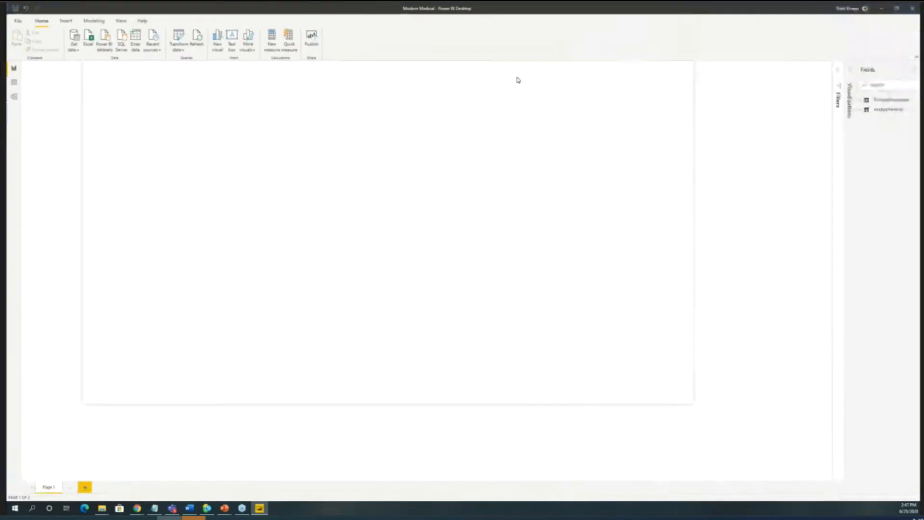
click(914, 71)
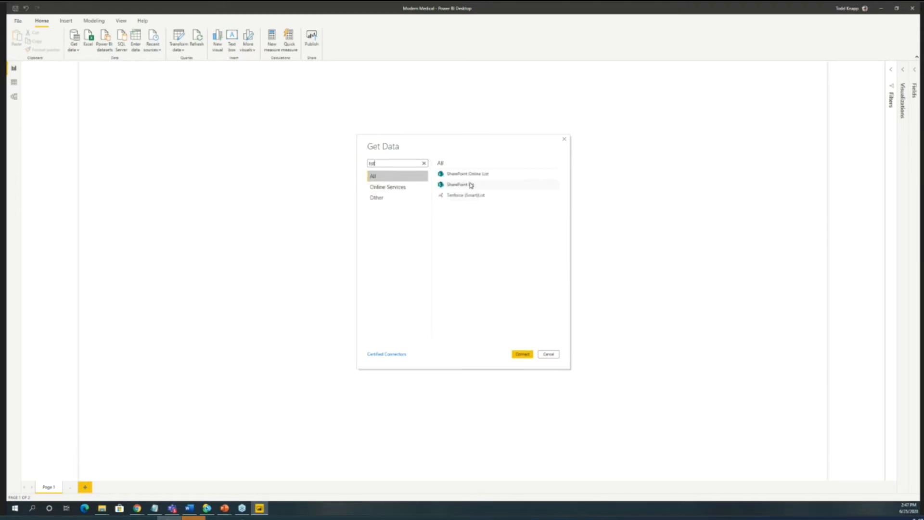
click(470, 184)
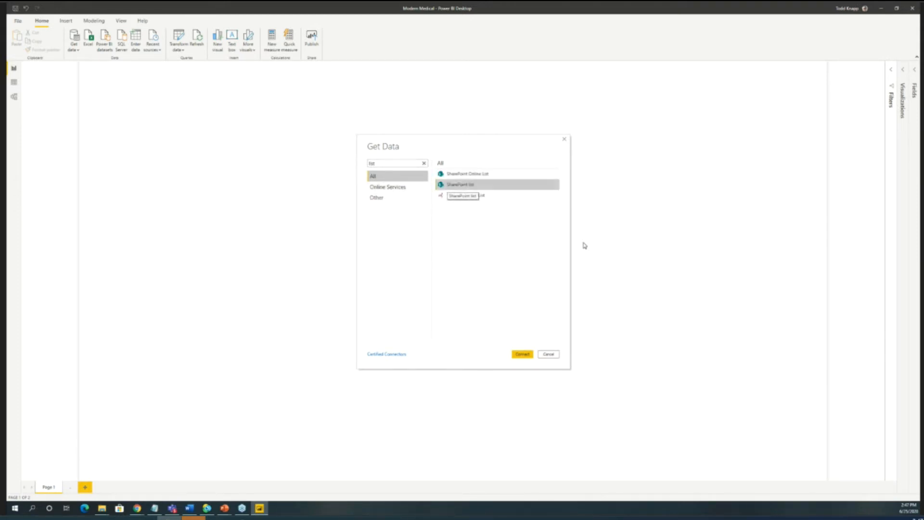
click(523, 354)
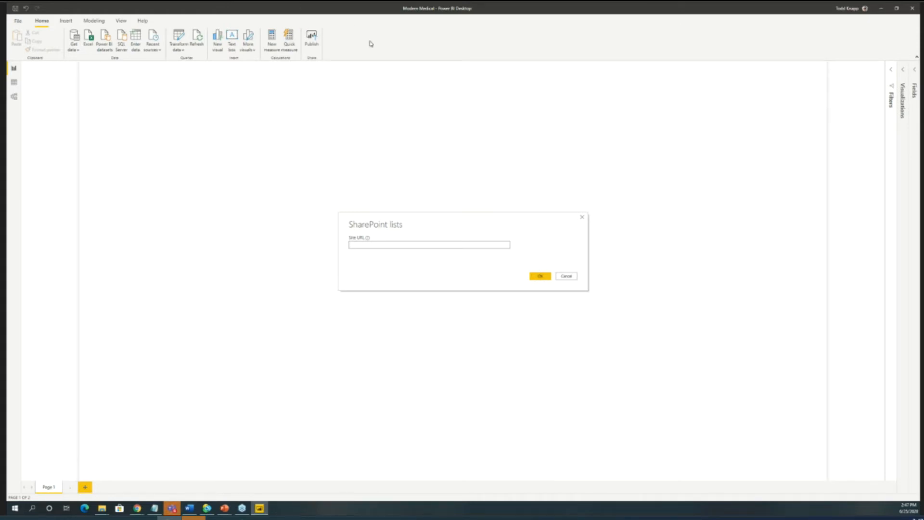
click(567, 276)
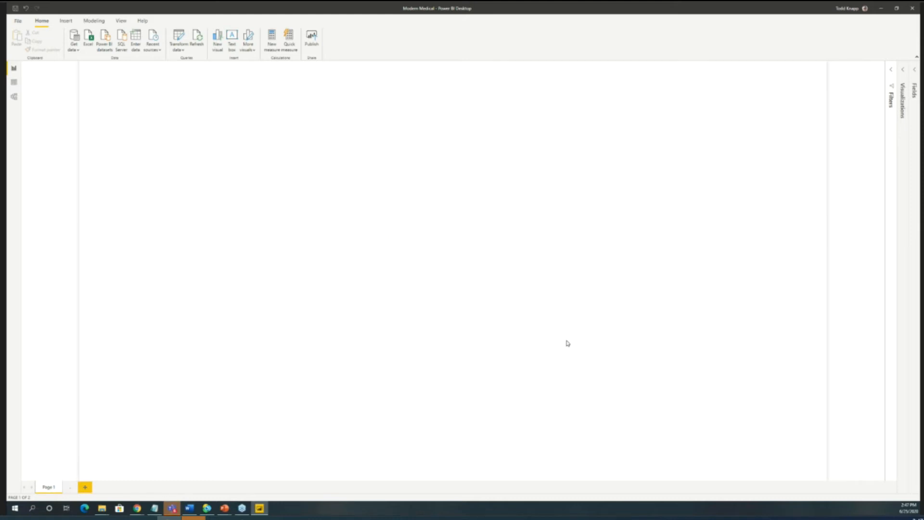
- Look over the report's tables in the model and data views, then return to the report view
click(14, 96)
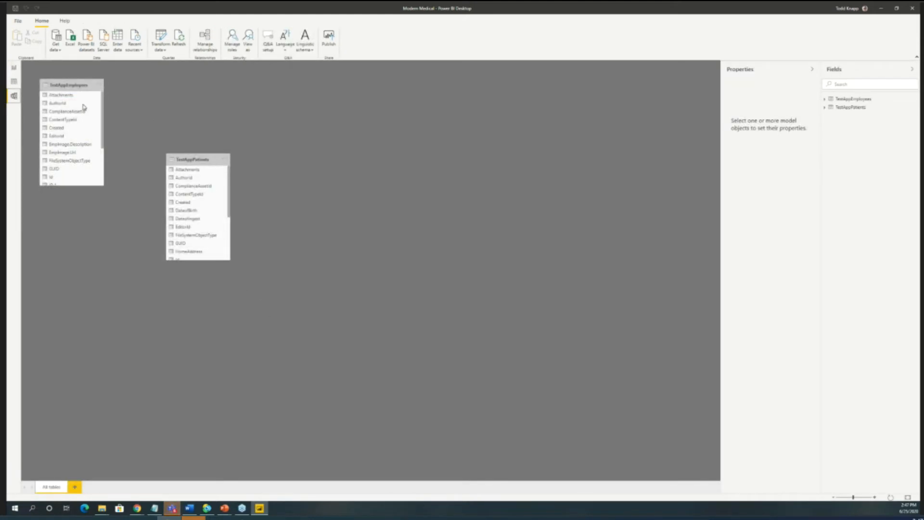
click(14, 82)
click(12, 69)
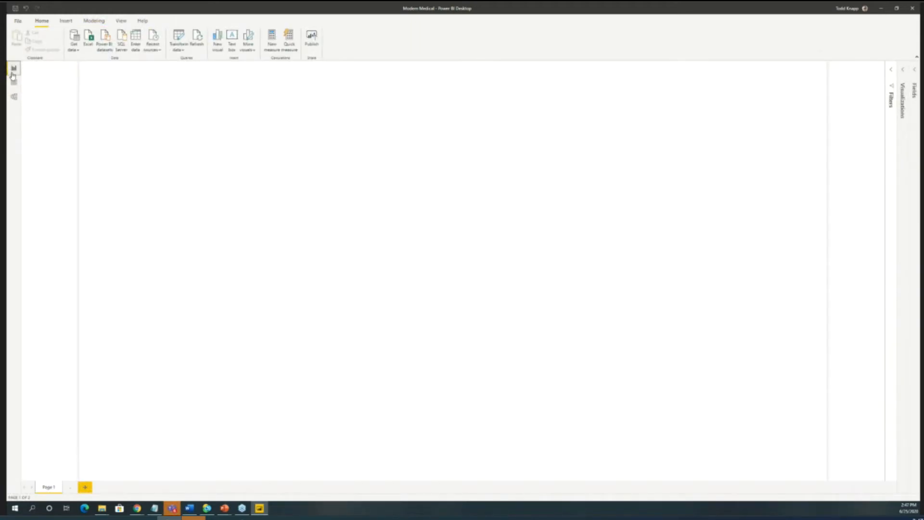
- Add a card visual showing the distinct count of GUID from the TestAppPatients table
click(910, 72)
click(912, 72)
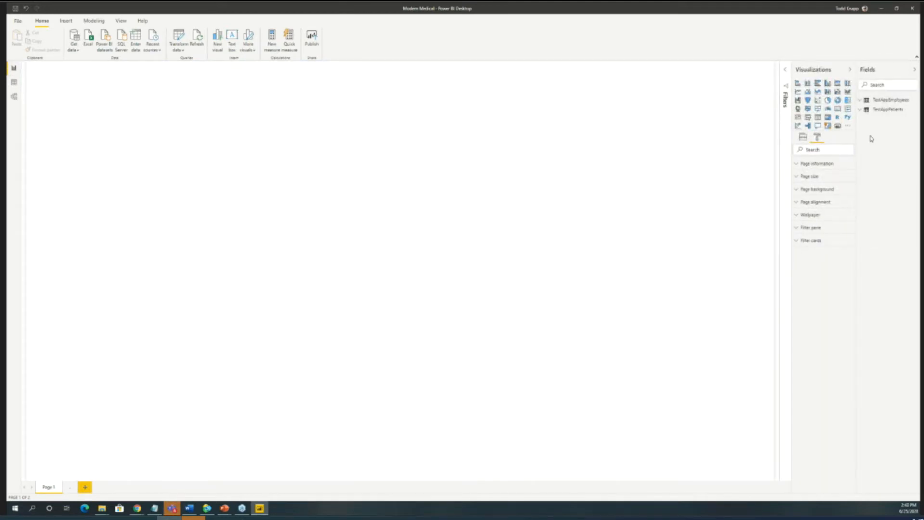
click(838, 109)
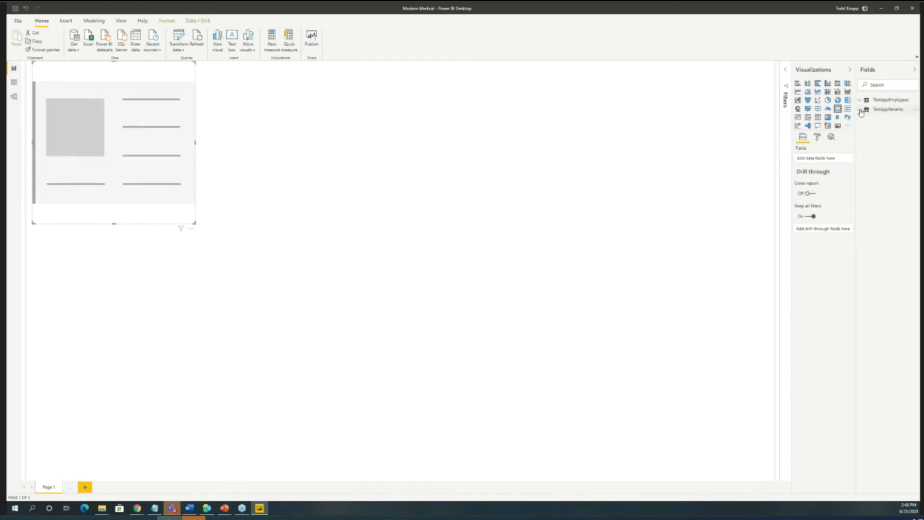
click(869, 111)
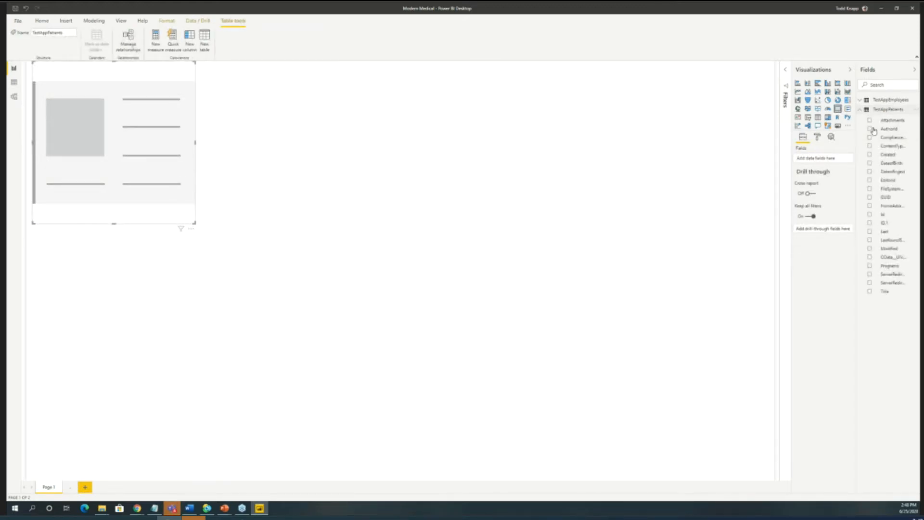
click(869, 198)
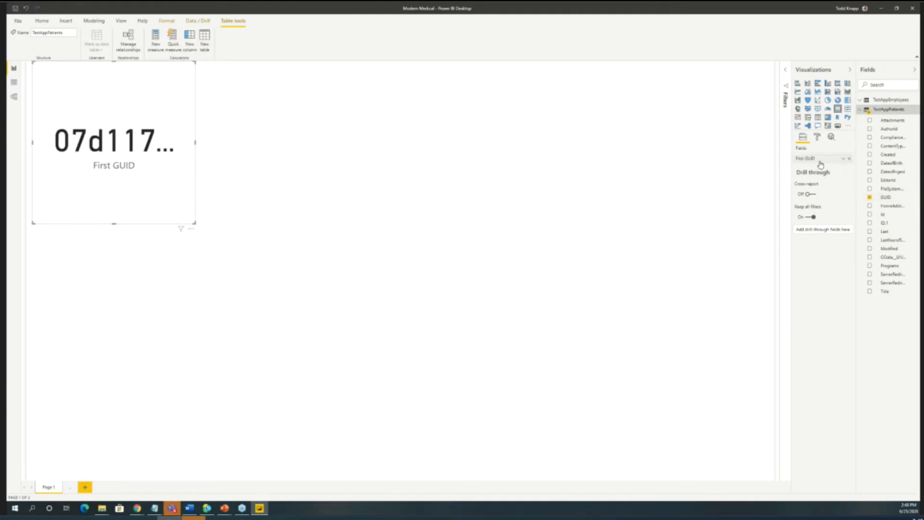
click(842, 160)
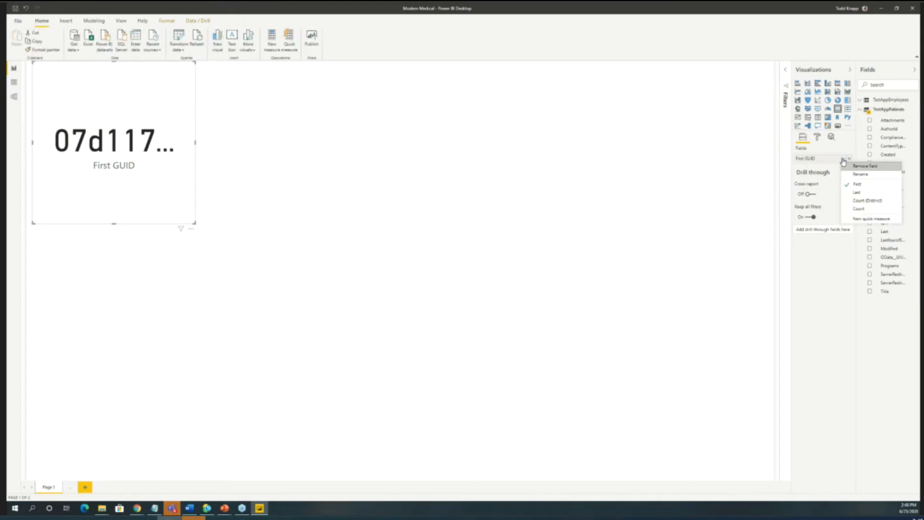
click(855, 203)
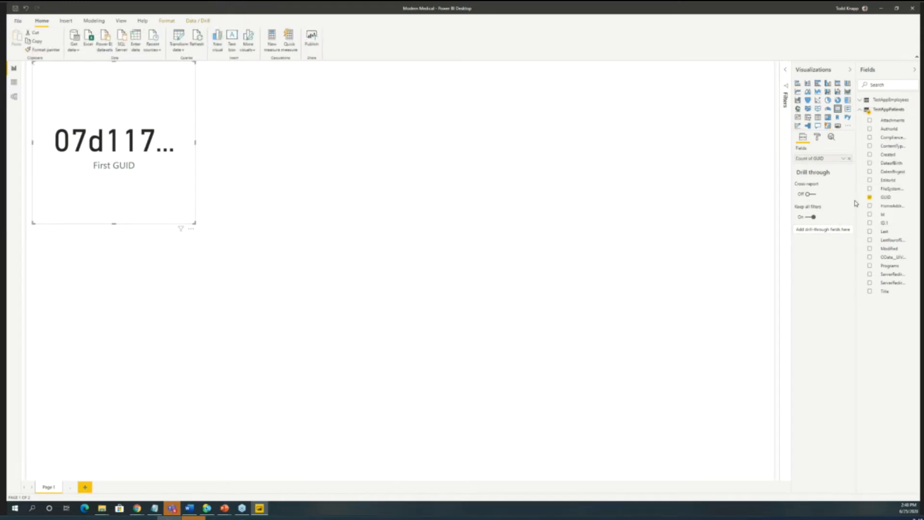
- Rename the card's GUID count field to "Patients in System"
double_click(821, 159)
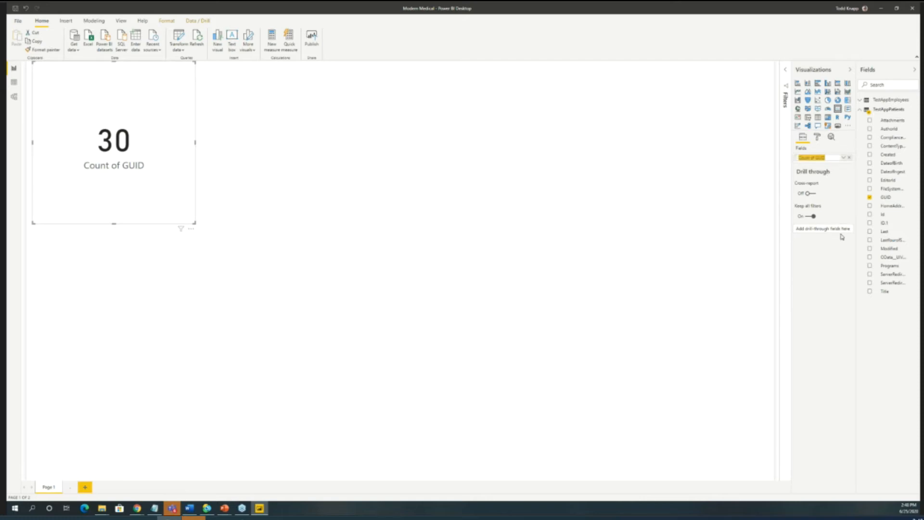
text(Patients in Sysstem)
key(Return)
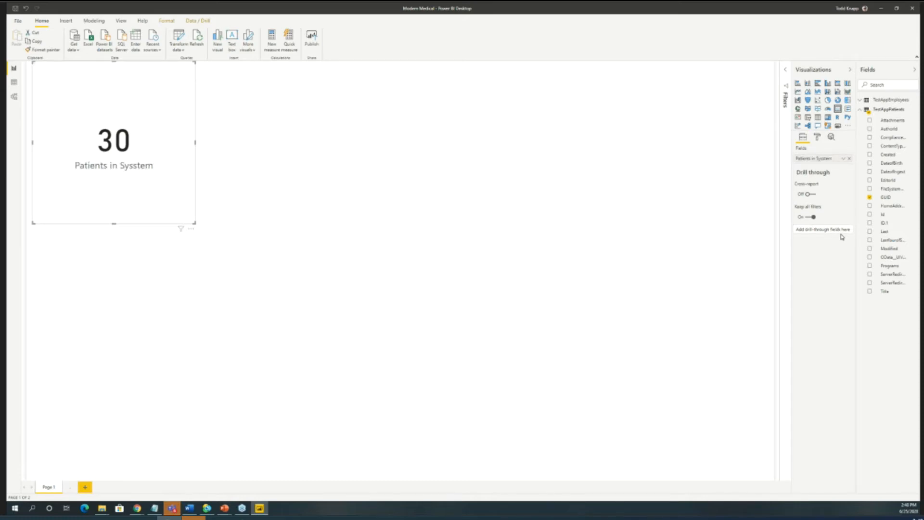
double_click(824, 159)
click(825, 158)
key(BackSpace)
key(Return)
click(820, 276)
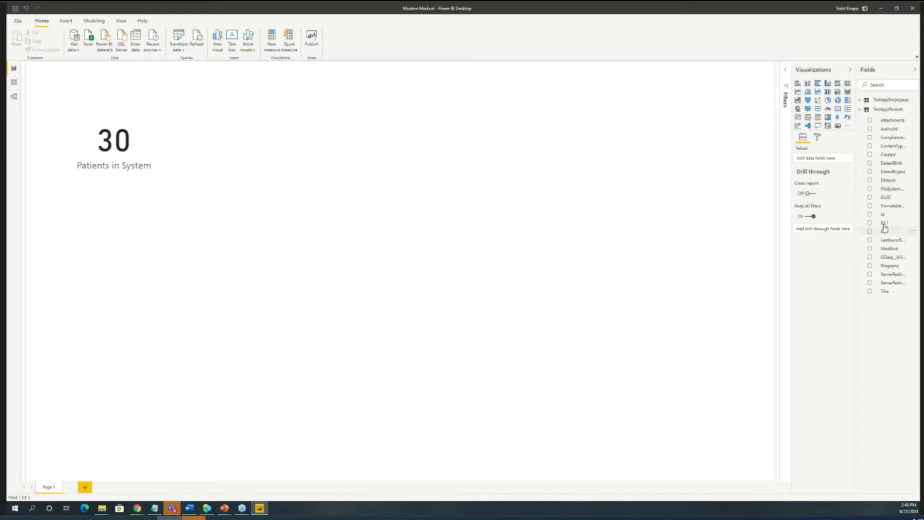
- Add a second card showing the count of Programs and rename its field to "Enrollment Count"
click(831, 113)
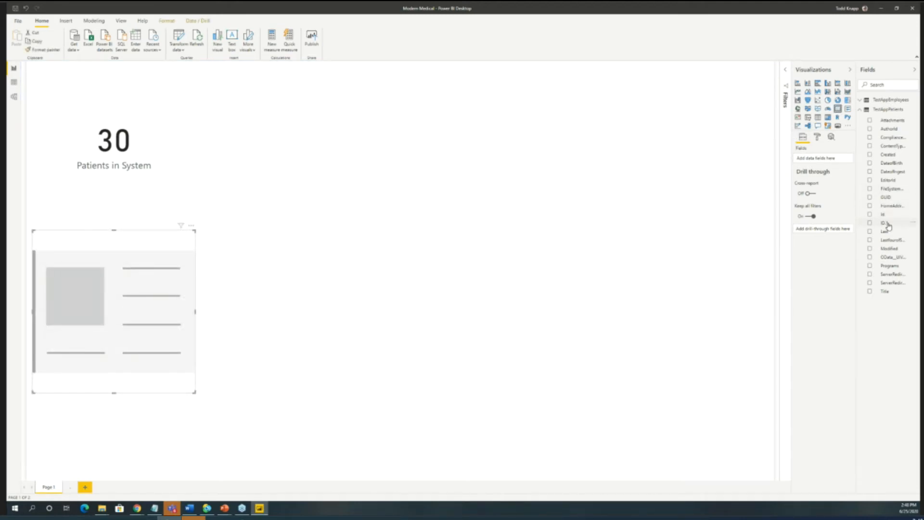
click(869, 266)
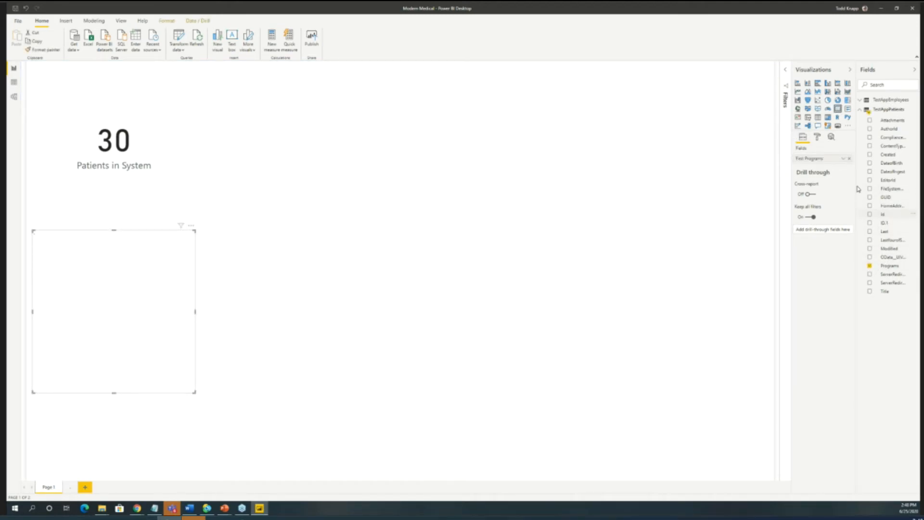
click(843, 158)
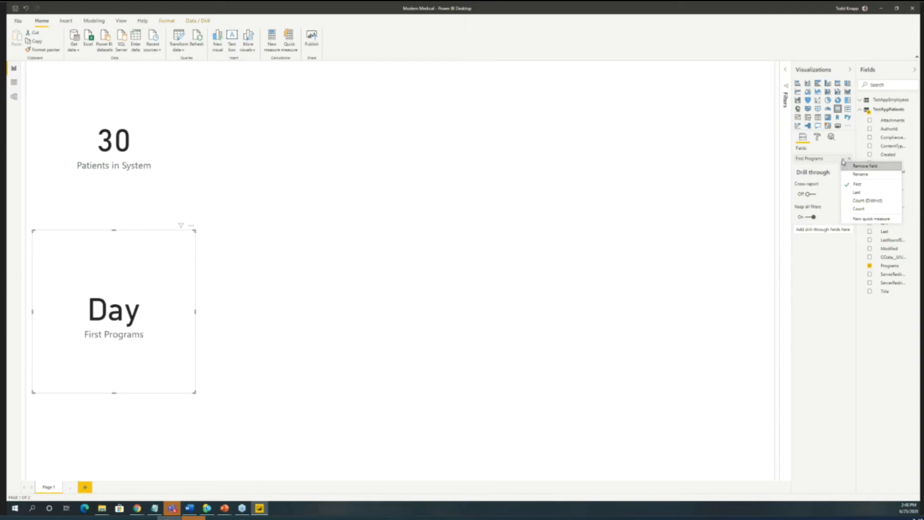
click(857, 210)
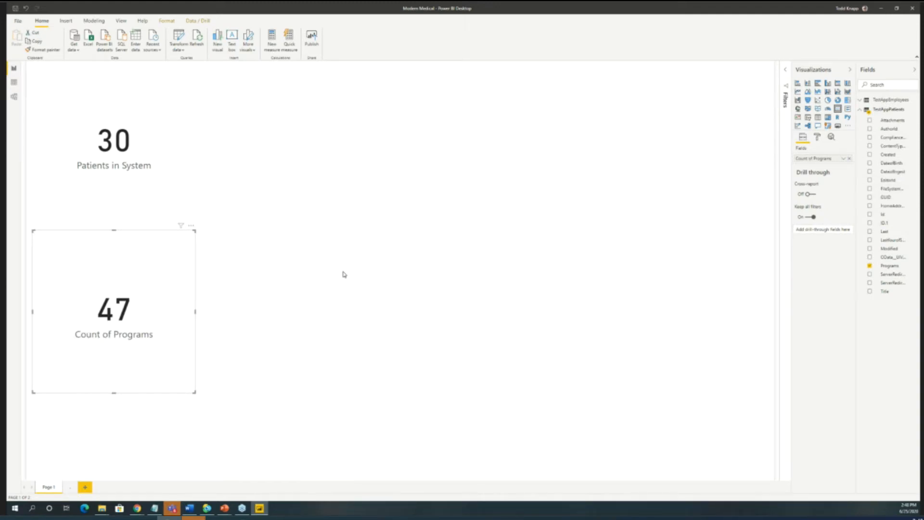
click(818, 158)
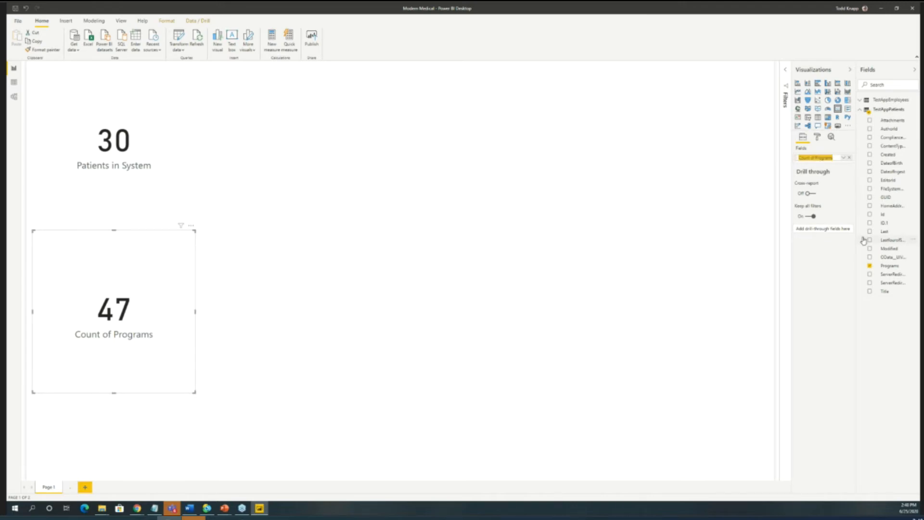
text(Enrollment Count)
key(Return)
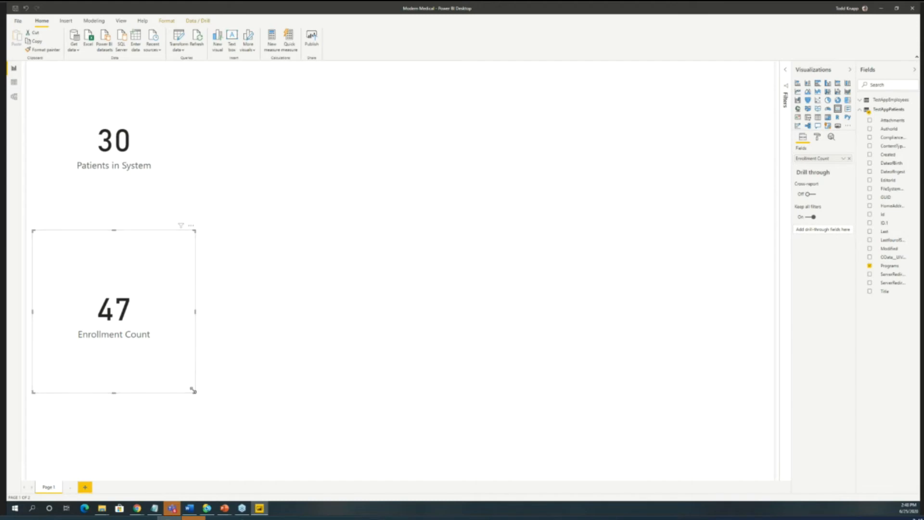
- Shrink the Enrollment Count and Patients in System cards so they sit compactly one above the other
drag(195, 392, 164, 308)
click(140, 184)
drag(194, 222, 114, 213)
click(539, 243)
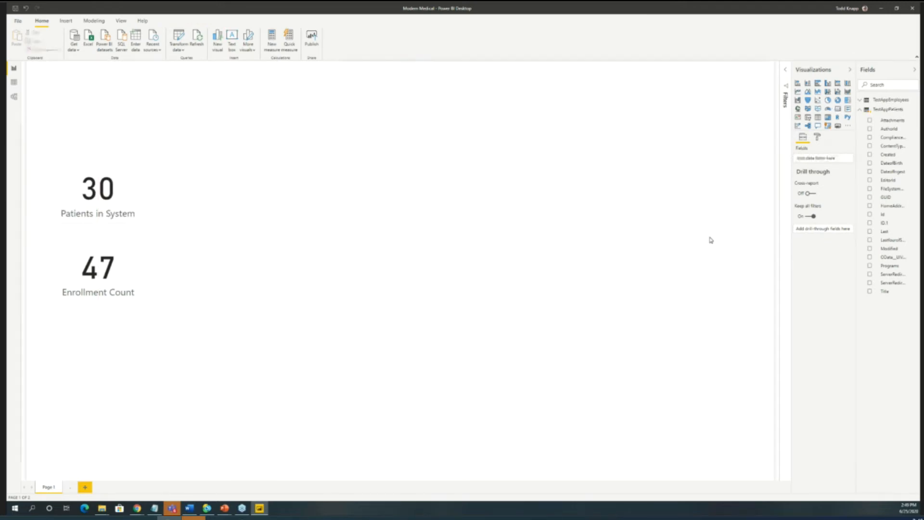
- Insert a pie chart with Programs as the legend and the count of Programs as its values
click(826, 101)
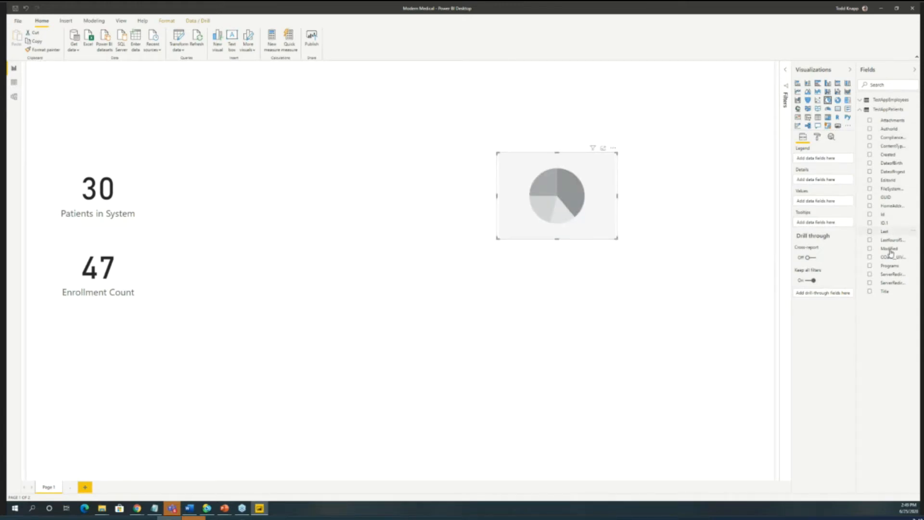
click(869, 266)
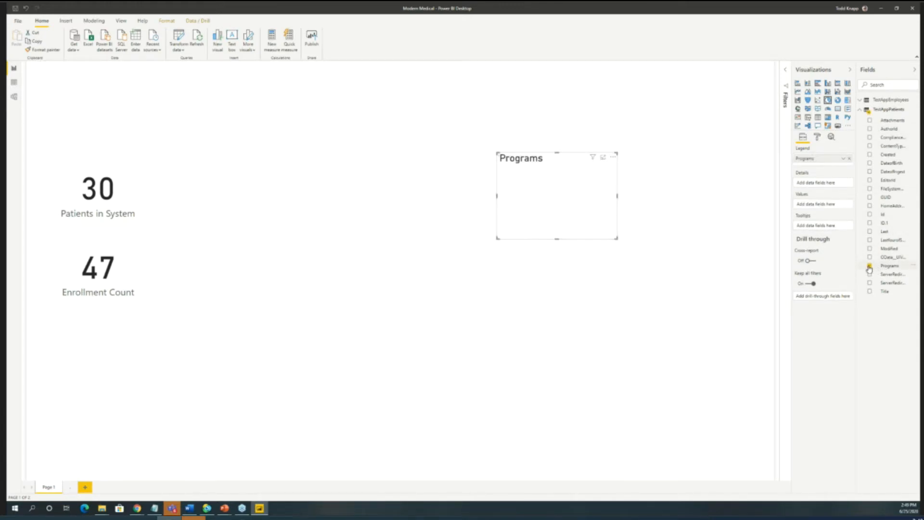
drag(833, 158, 833, 207)
click(843, 201)
mouse_move(860, 225)
click(859, 243)
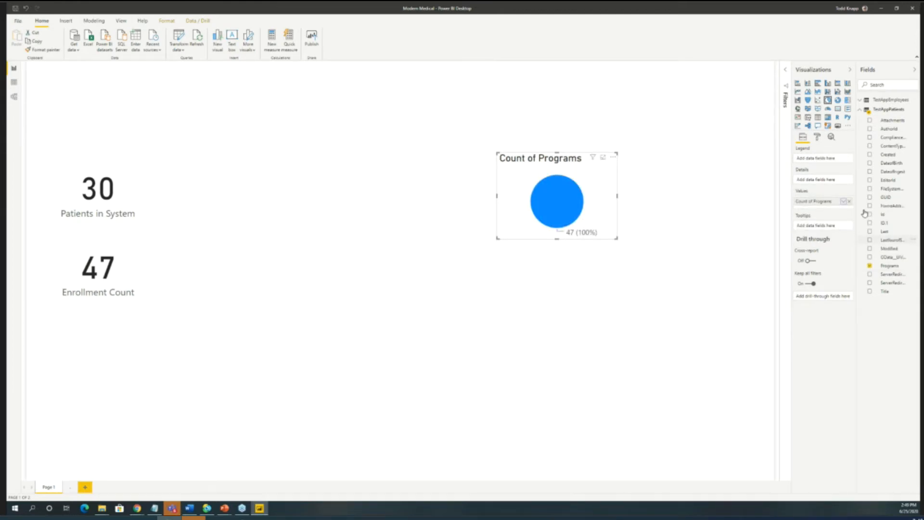
drag(884, 266, 820, 162)
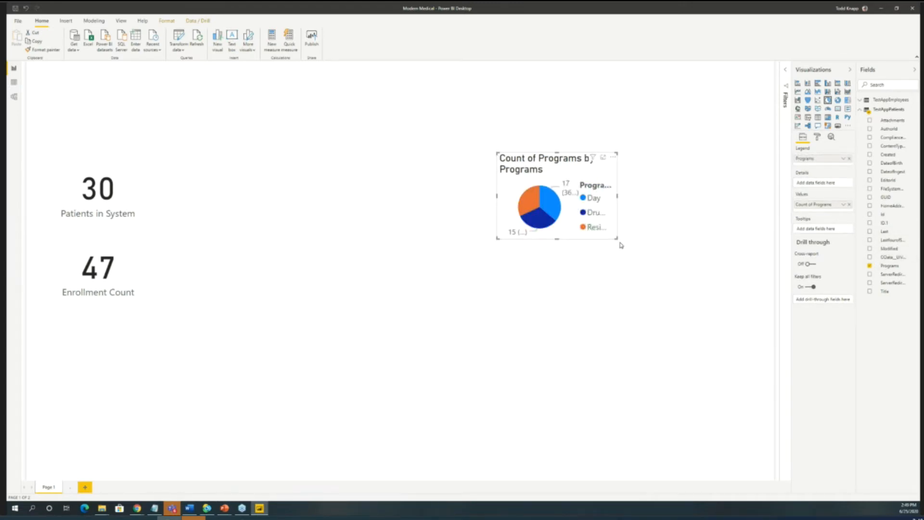
- Enlarge the pie chart, move it toward the page's upper edge and set its title to "Enrollments by Program"
drag(614, 237, 772, 350)
drag(680, 169, 571, 99)
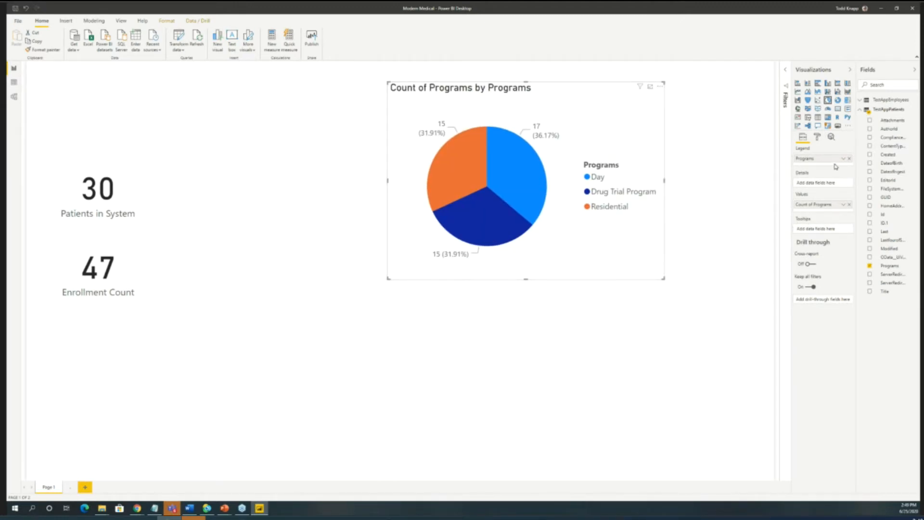
click(816, 137)
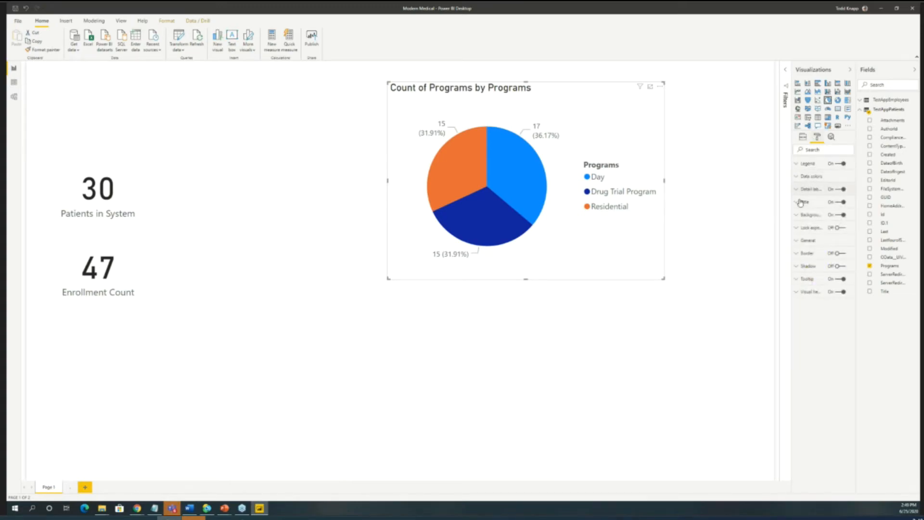
click(802, 204)
triple_click(818, 223)
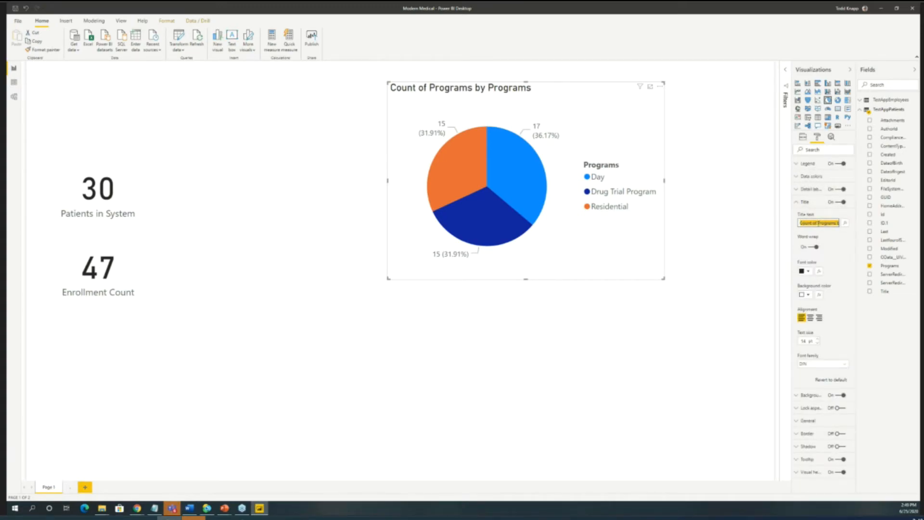
text(Enrollments by)
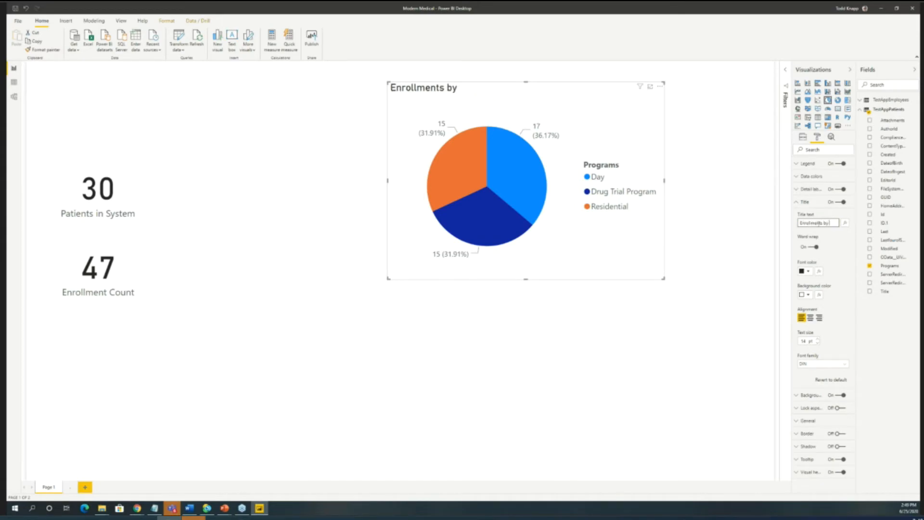
text( Program)
click(783, 296)
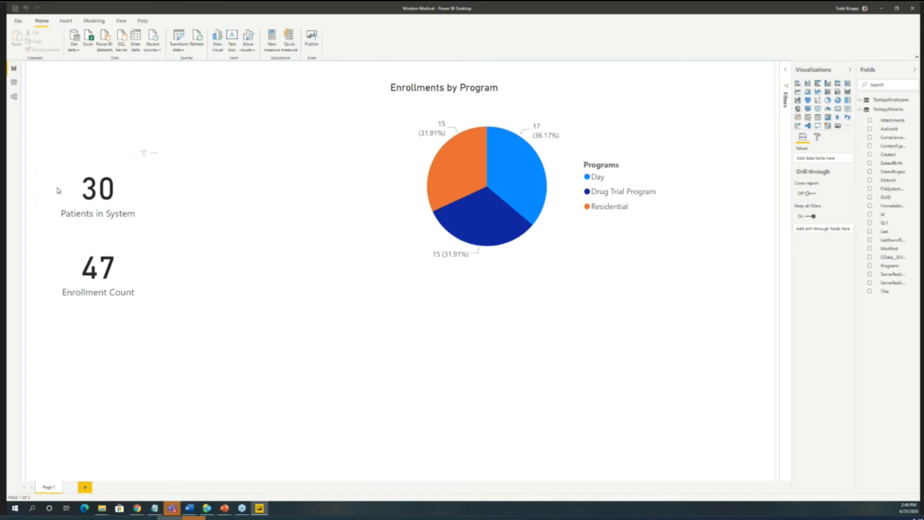
- Check how selecting the Day, Residential and Drug Trial Program slices filters the cards, then clear the selection
mouse_move(528, 175)
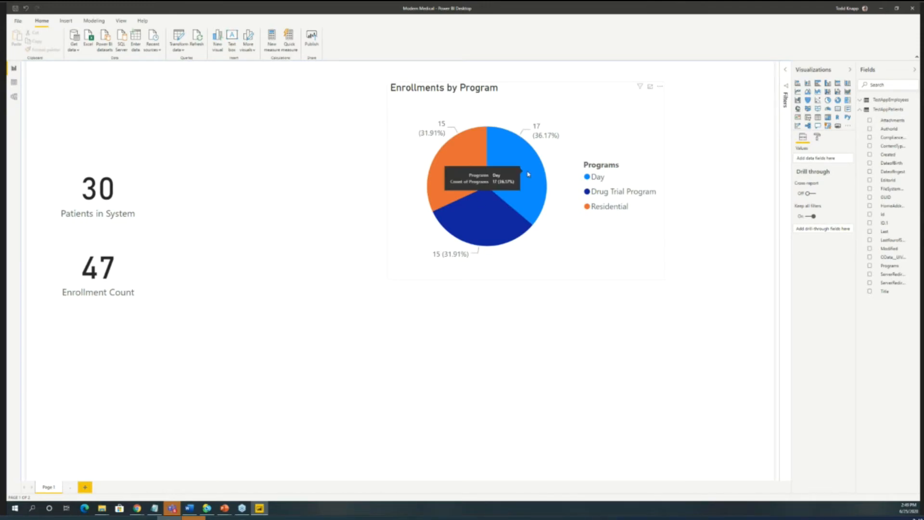
click(528, 174)
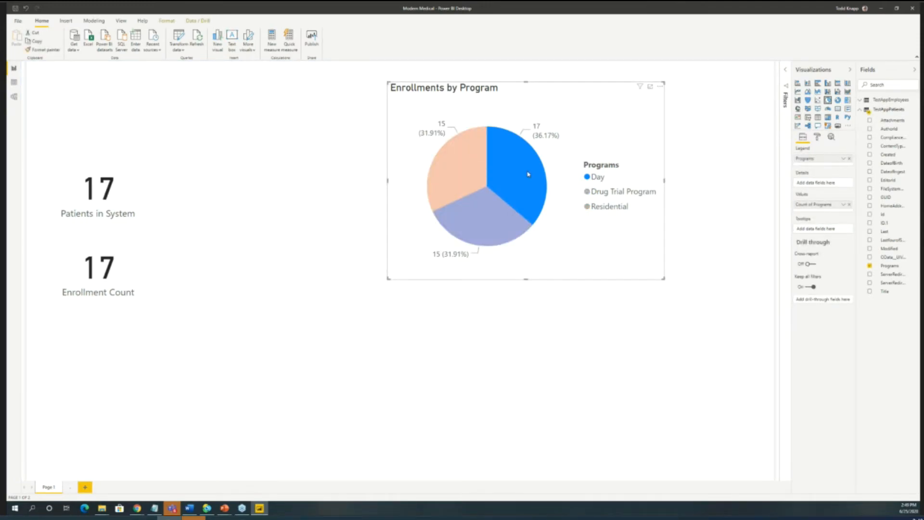
click(468, 154)
click(466, 234)
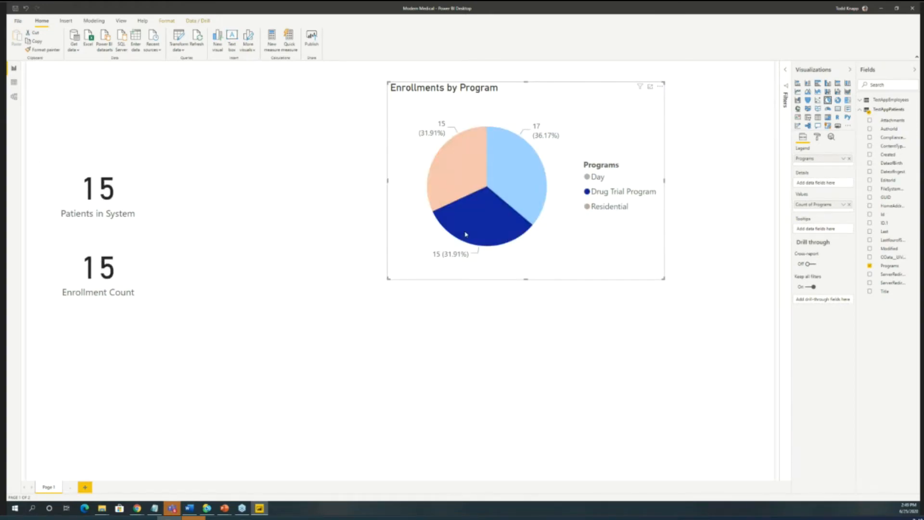
click(481, 231)
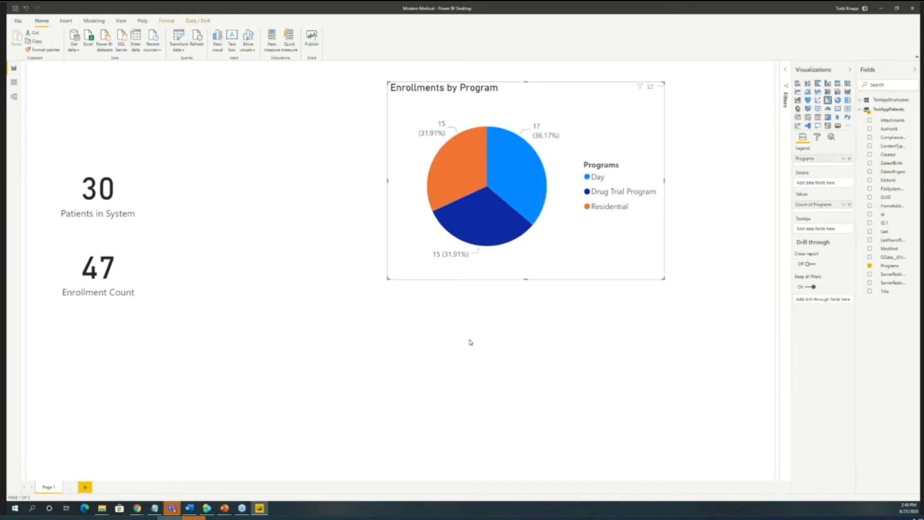
click(400, 386)
- Move the Patients in System and Enrollment Count cards closer to the pie chart
drag(101, 202, 214, 197)
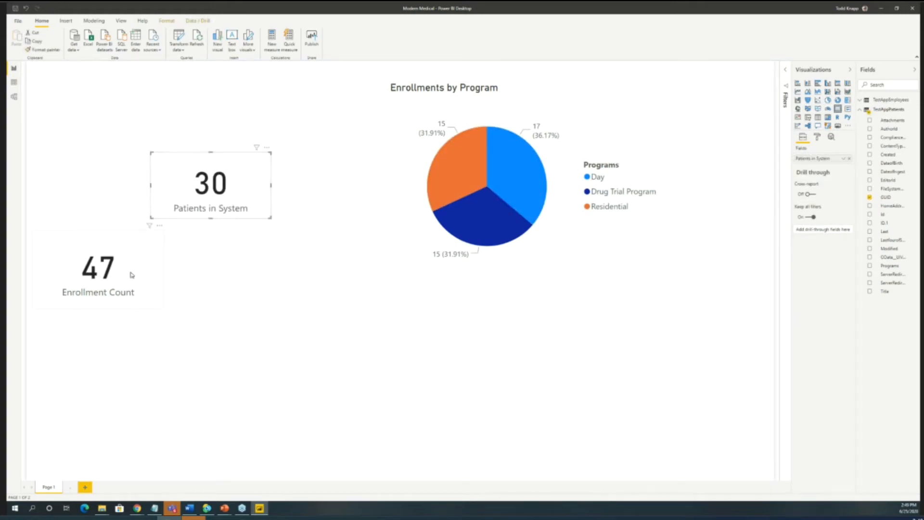
drag(102, 273, 225, 269)
click(749, 240)
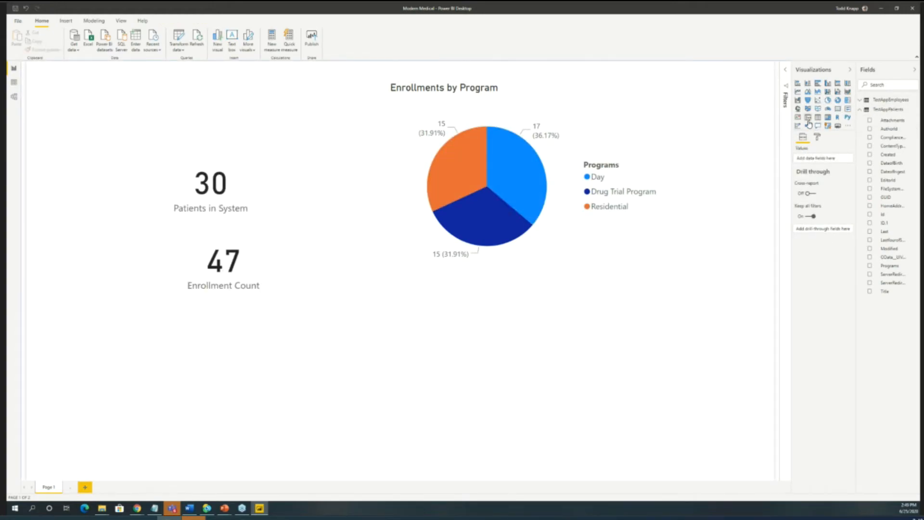
- Add a table visual below the pie chart with the Last, DateofBirth and DateofIngest fields
click(818, 117)
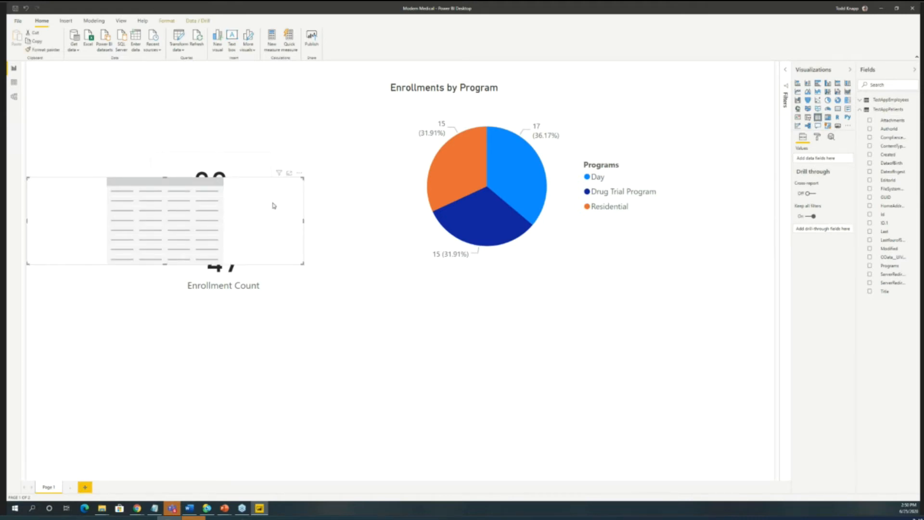
drag(189, 194, 583, 378)
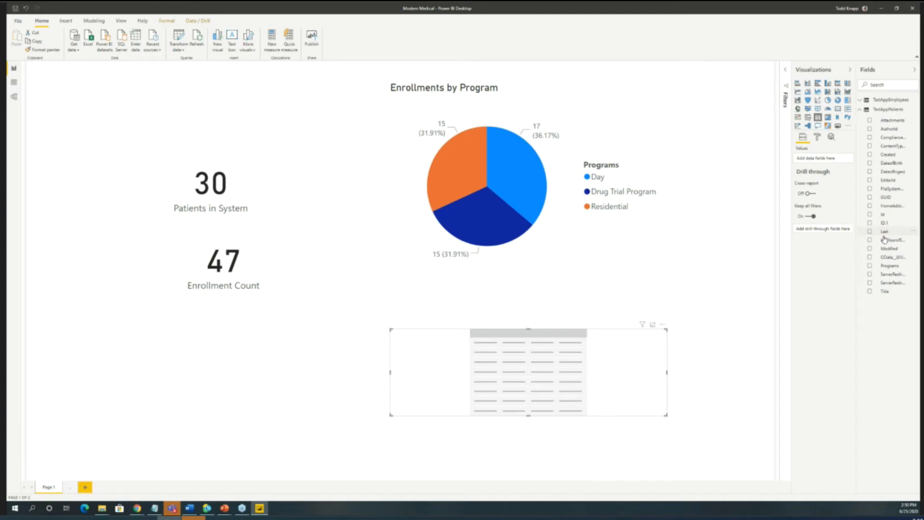
click(869, 232)
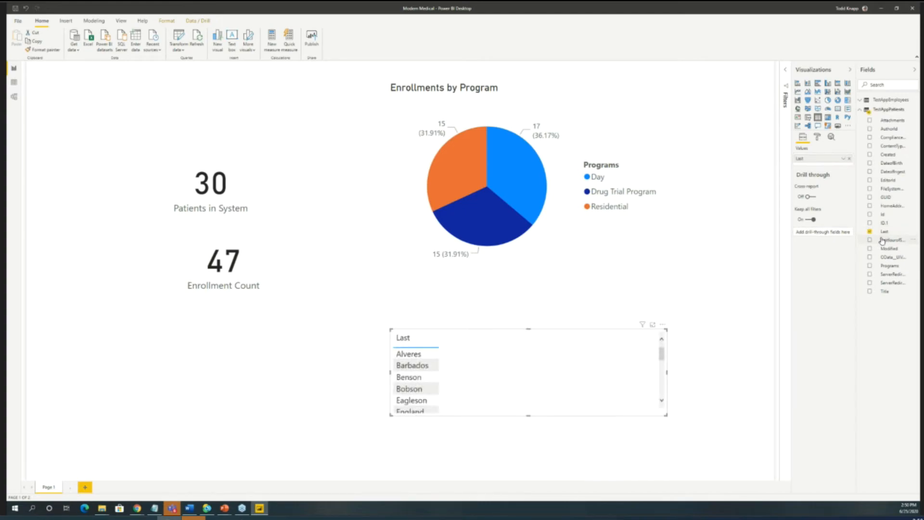
click(870, 163)
click(869, 172)
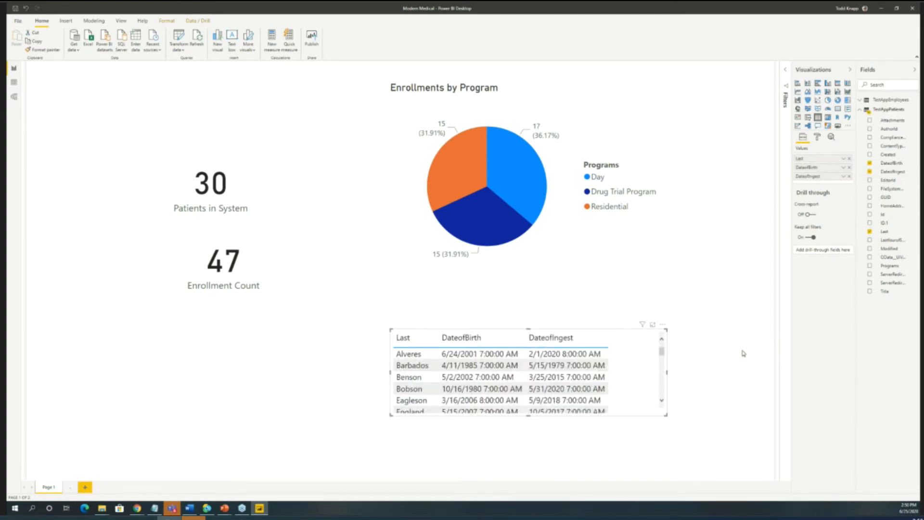
- Extend the table visual downward and check how selecting individual patient rows filters the cards and pie chart, clearing the row selection
drag(528, 419, 522, 454)
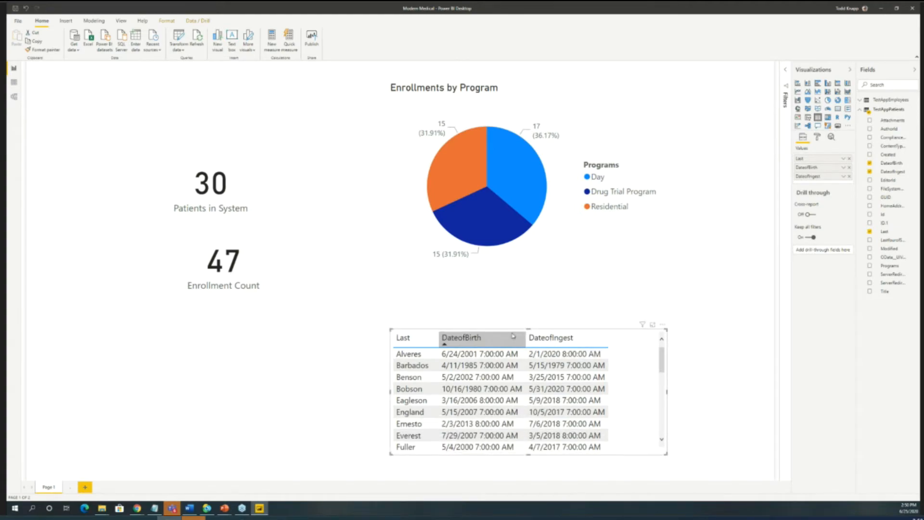
click(407, 401)
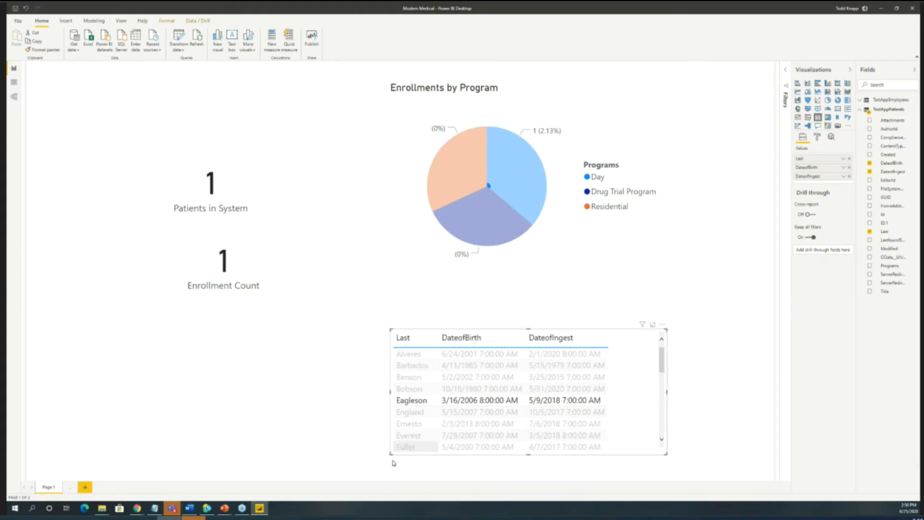
click(404, 423)
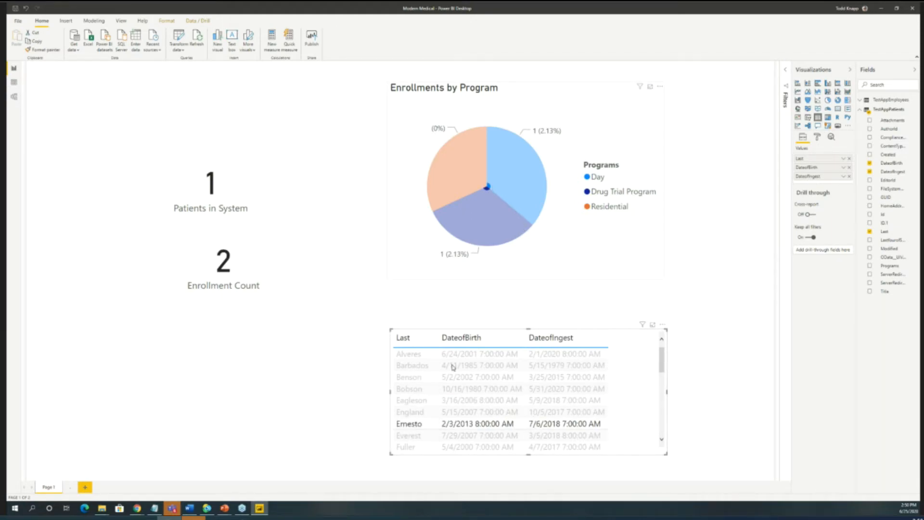
click(441, 428)
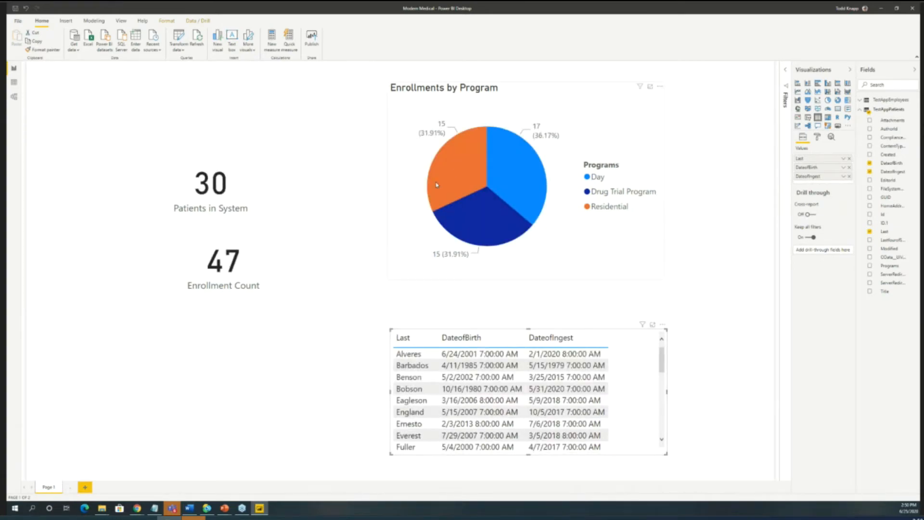
- Select the Residential slice to filter the cards and patient table, and deselect the visual
click(453, 171)
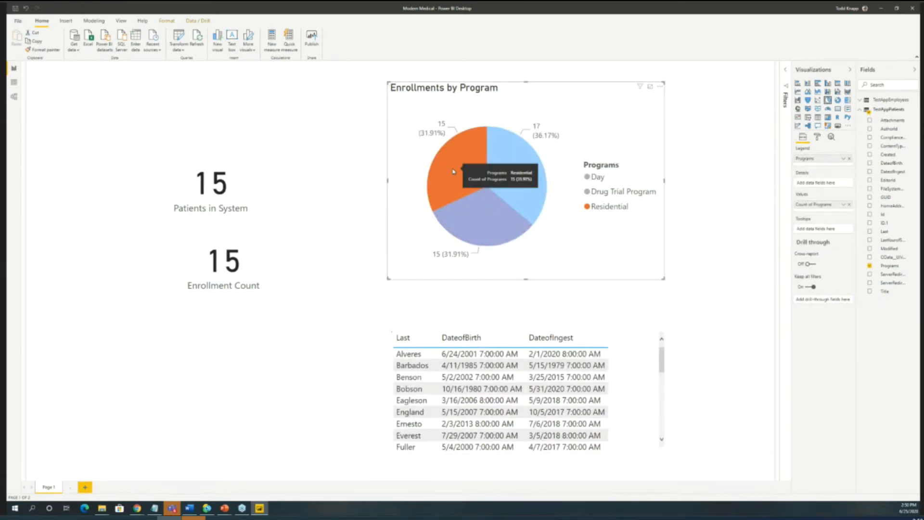
drag(657, 378, 652, 357)
click(350, 367)
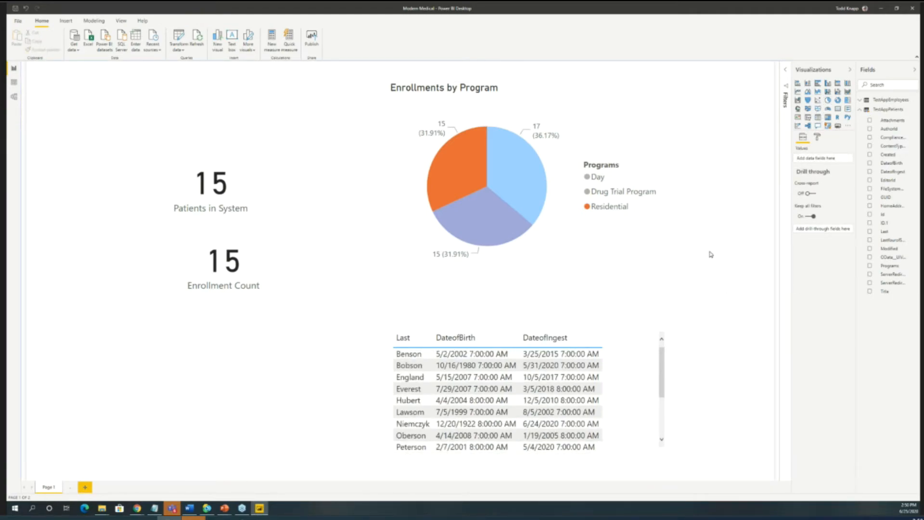
- Set bg3-purple.jpg from the Backgrounds folder as the report page's wallpaper with its image fit set to Fit
click(818, 137)
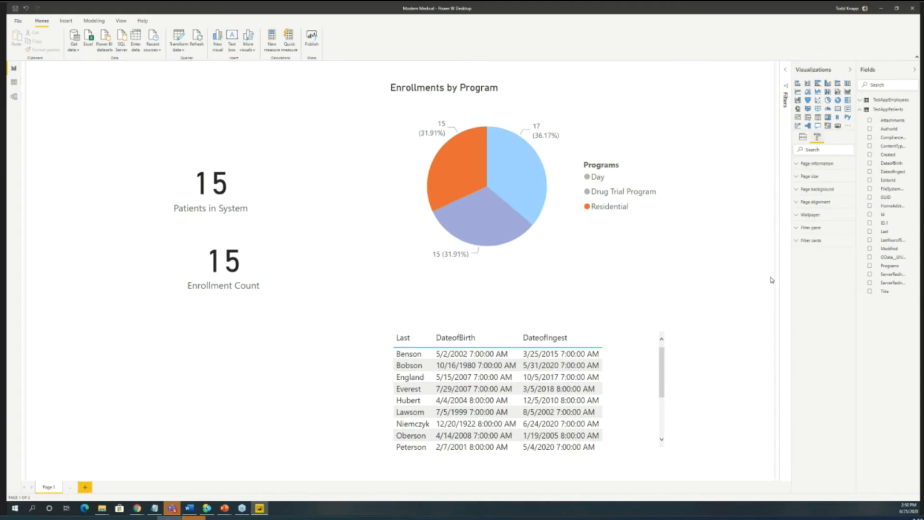
click(797, 216)
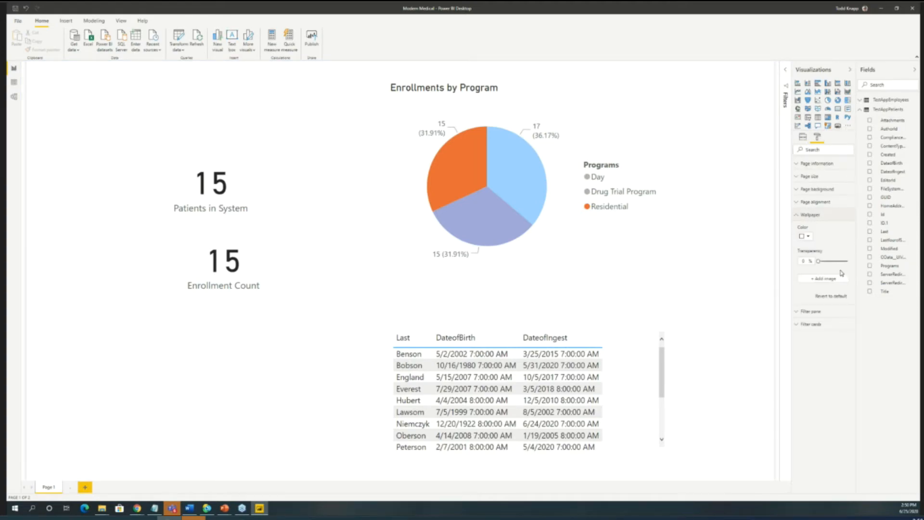
click(818, 280)
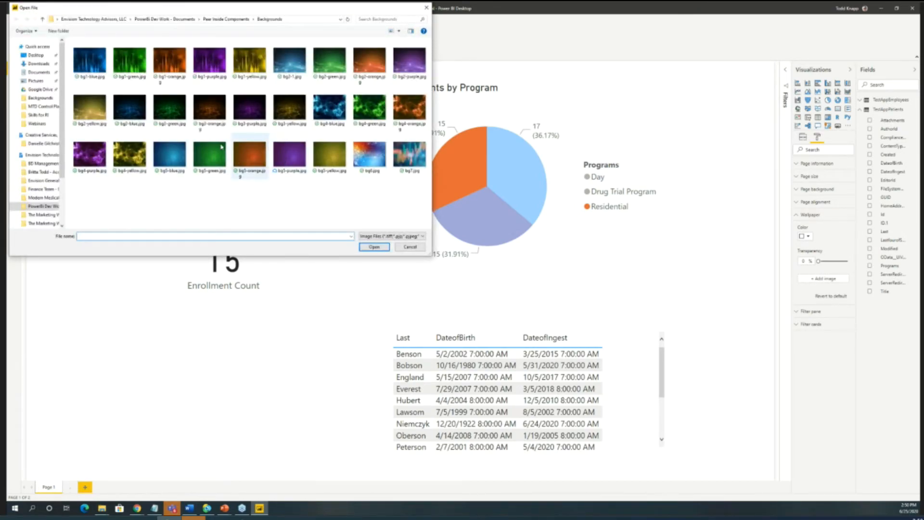
click(249, 108)
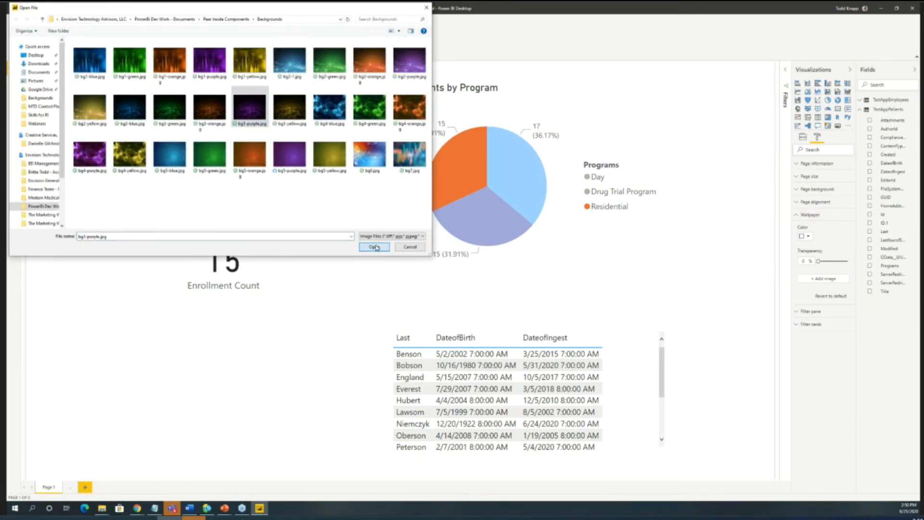
click(374, 246)
click(842, 299)
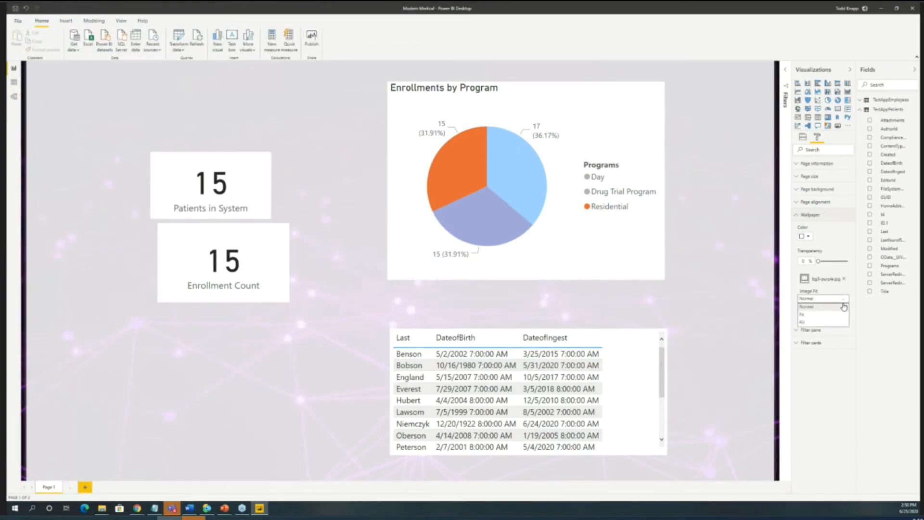
click(829, 316)
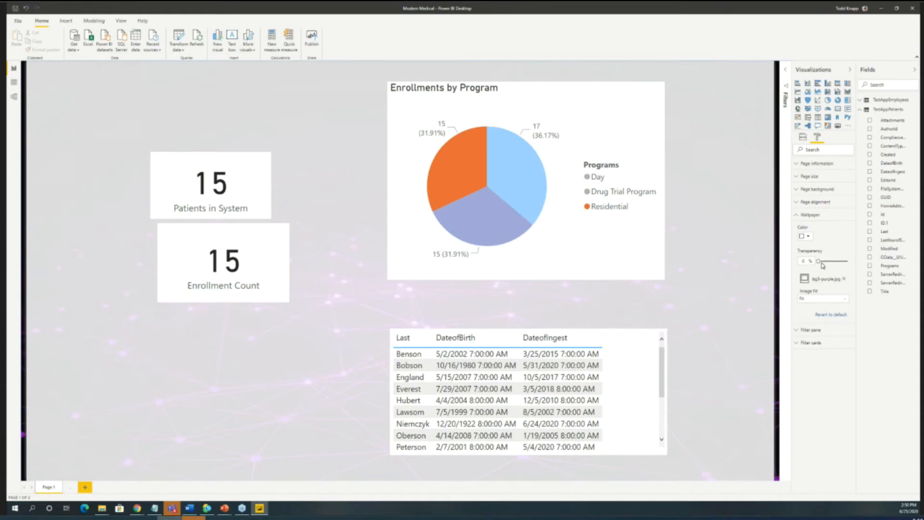
mouse_move(817, 261)
mouse_down()
mouse_move(856, 261)
mouse_move(818, 260)
mouse_up()
- Move the Patients in System and Enrollment Count cards closer to the pie chart and open the report's second page
drag(262, 195, 285, 174)
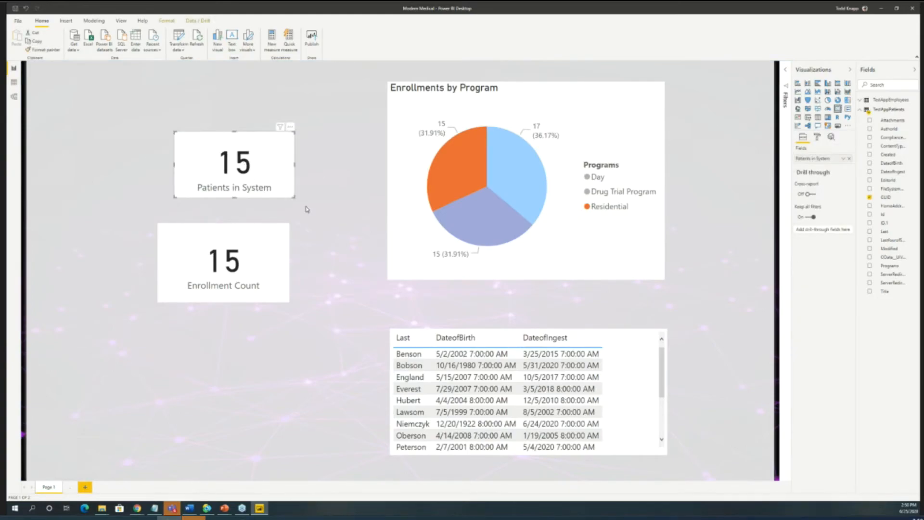
drag(289, 301, 299, 308)
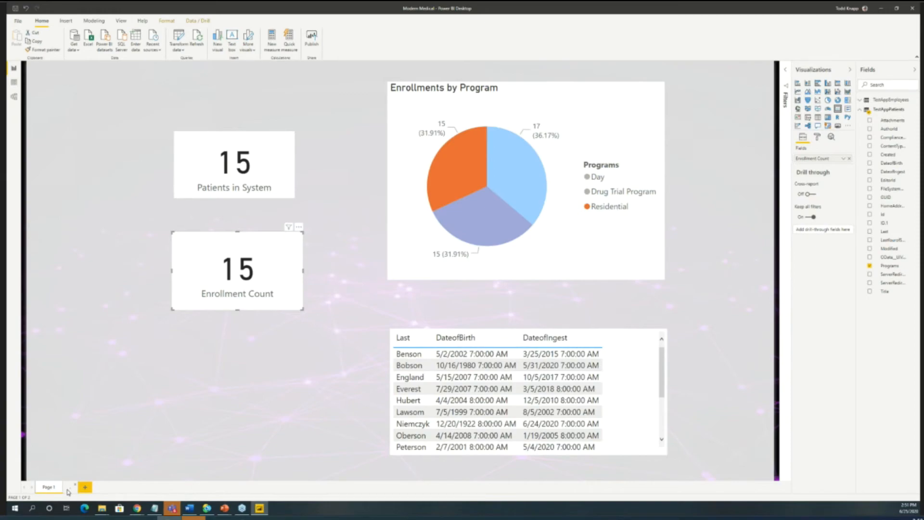
click(70, 487)
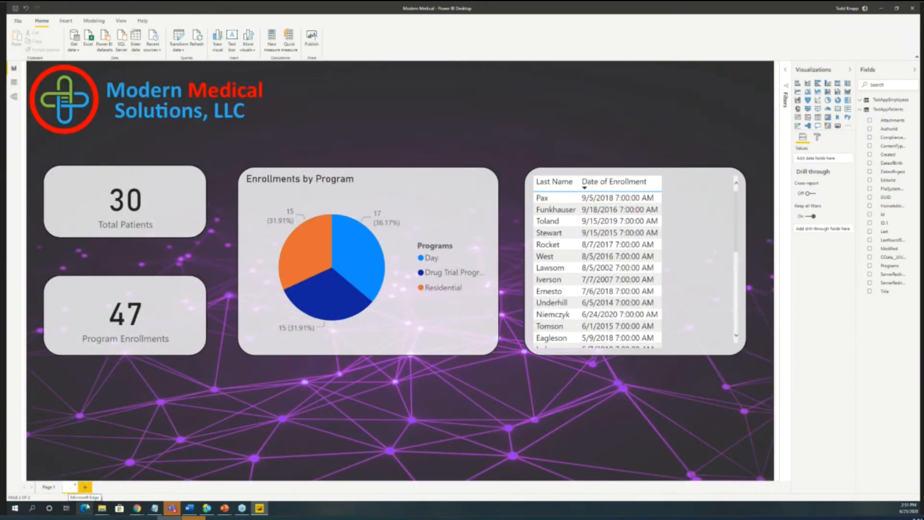
- Save the report and publish it to the Modern Medical Solutions workspace, replacing the existing Modern Medical dataset
click(313, 36)
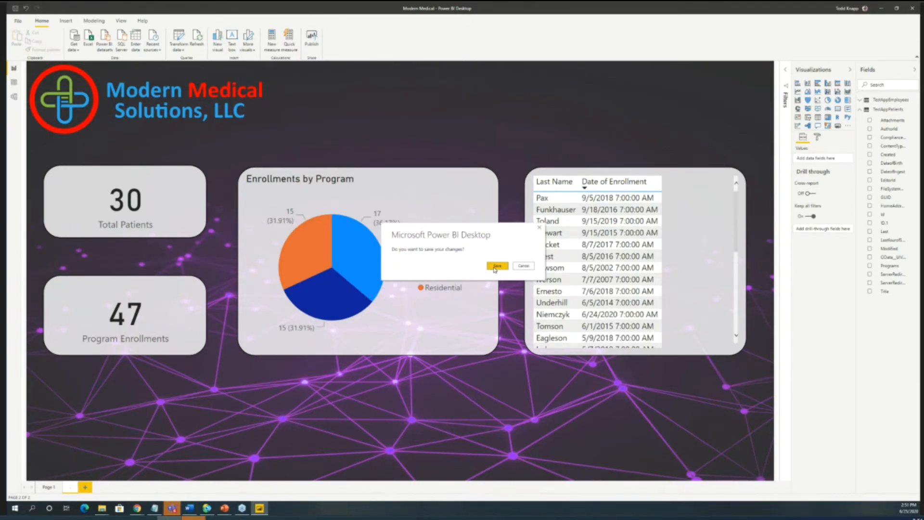
click(496, 266)
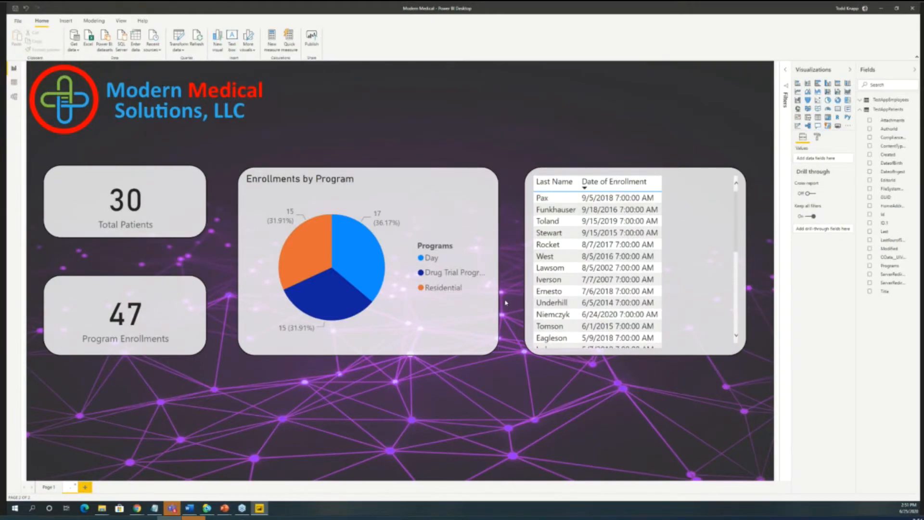
scroll(467, 269, up, 2)
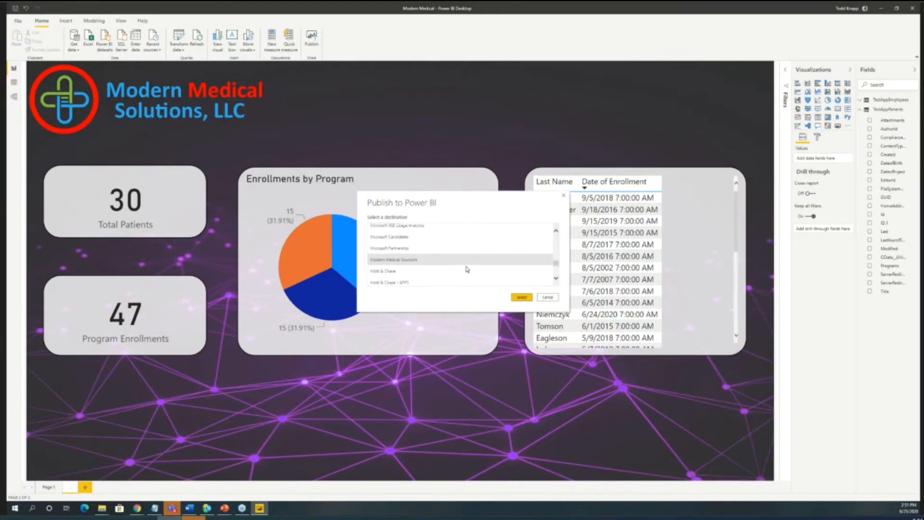
click(522, 297)
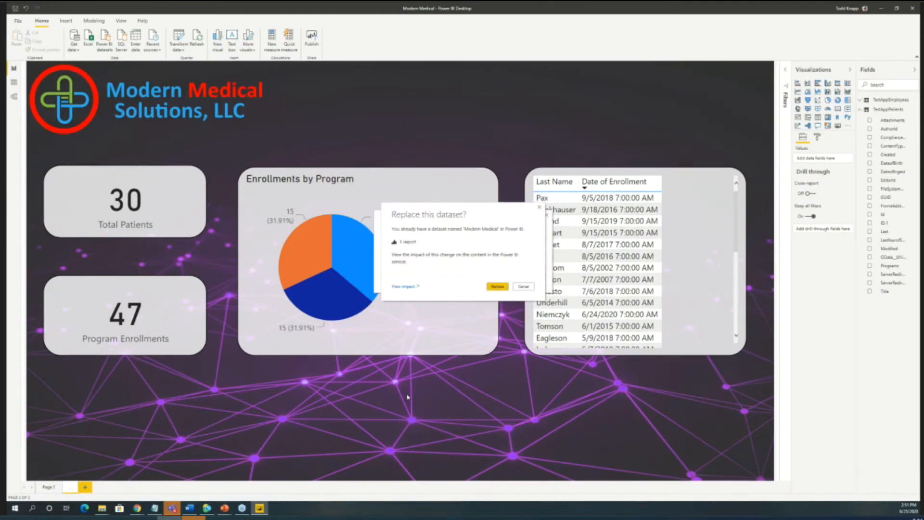
click(497, 285)
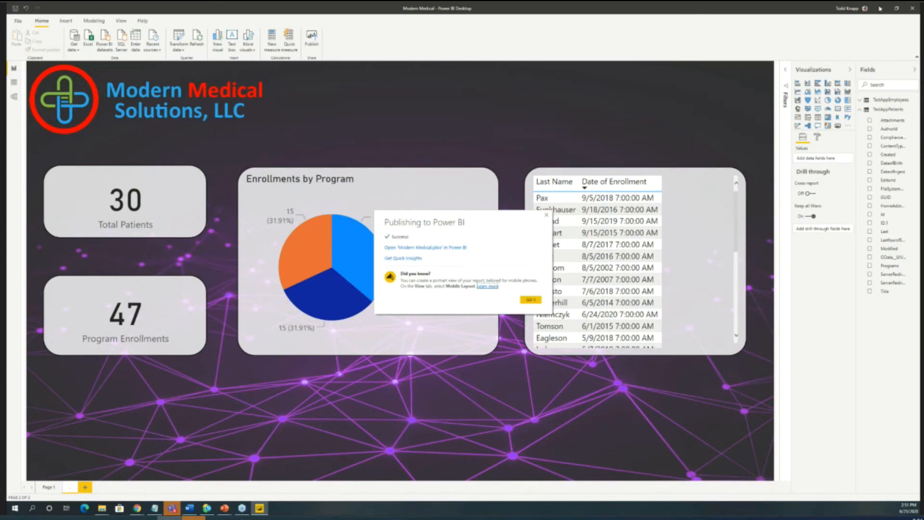
click(546, 215)
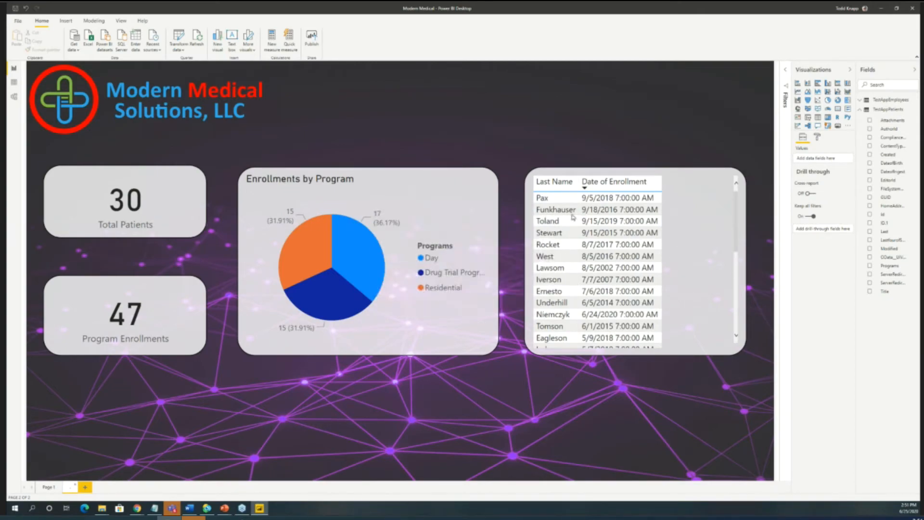
- Switch to Teams and start adding a Power BI tab to the App Development channel of Modern Medical Solutions
click(881, 8)
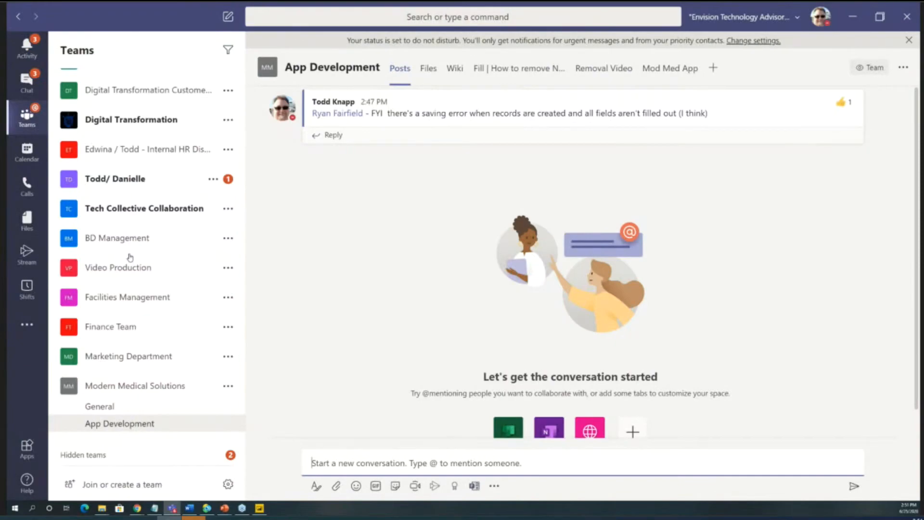
click(144, 406)
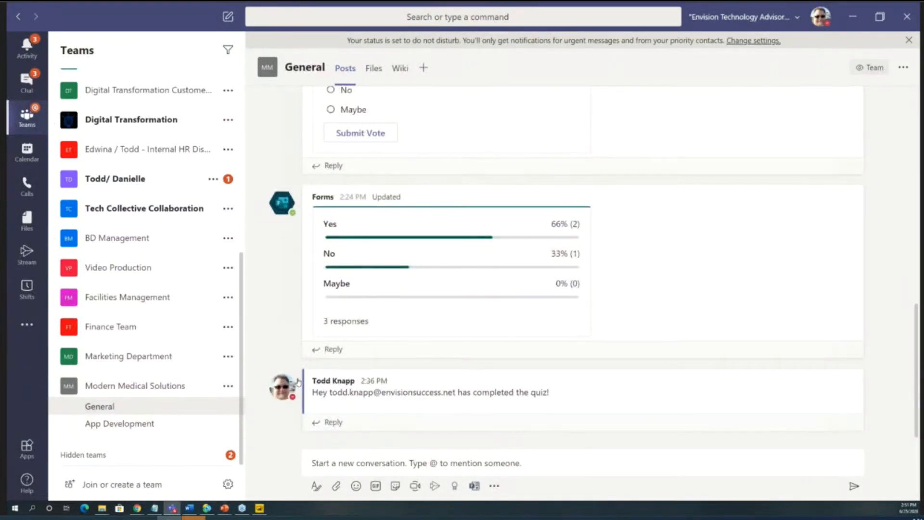
click(139, 424)
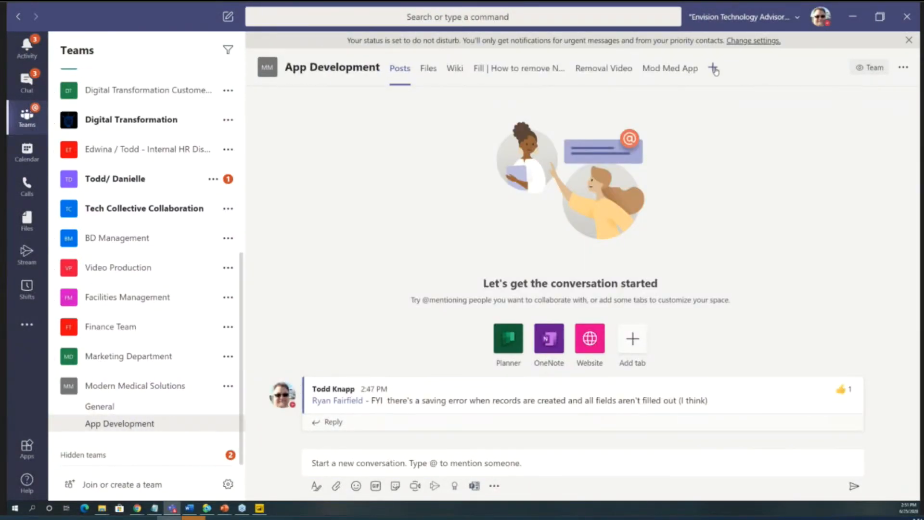
click(713, 68)
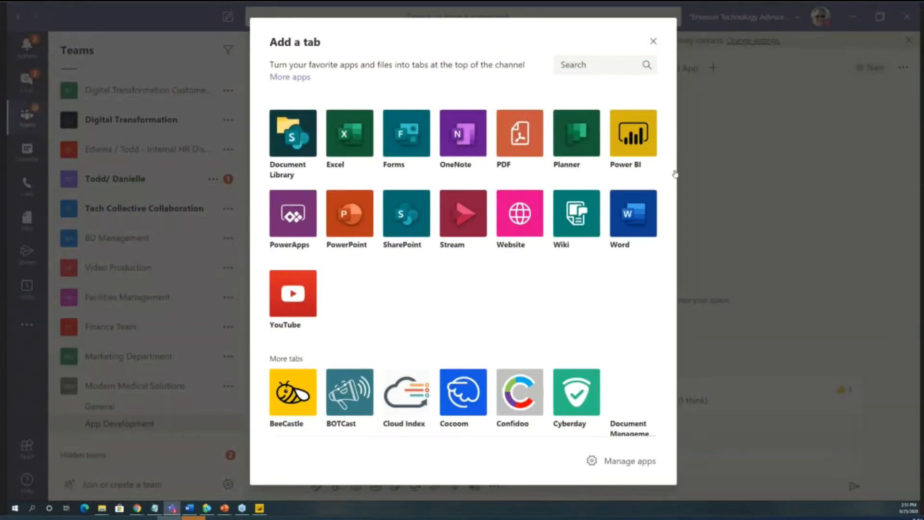
click(633, 134)
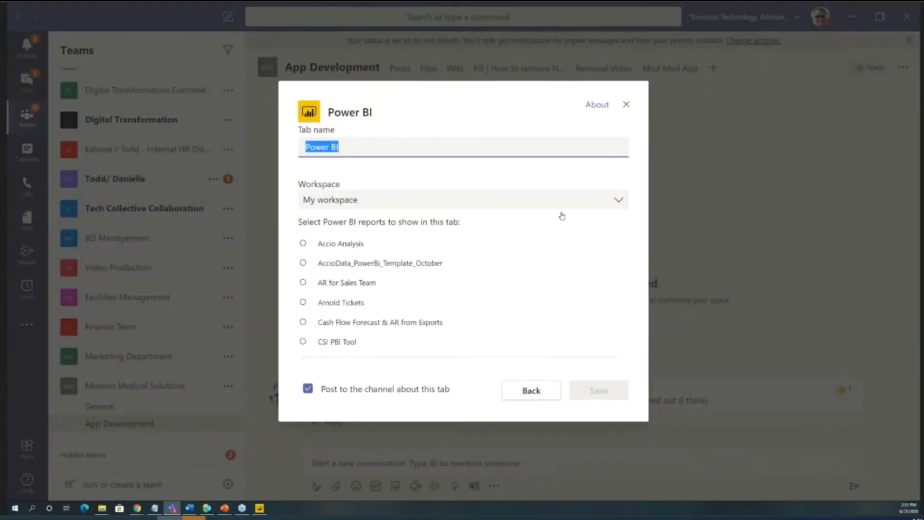
- Choose the test report from the workspace named after the presenter for the Power BI tab and save the tab
click(620, 200)
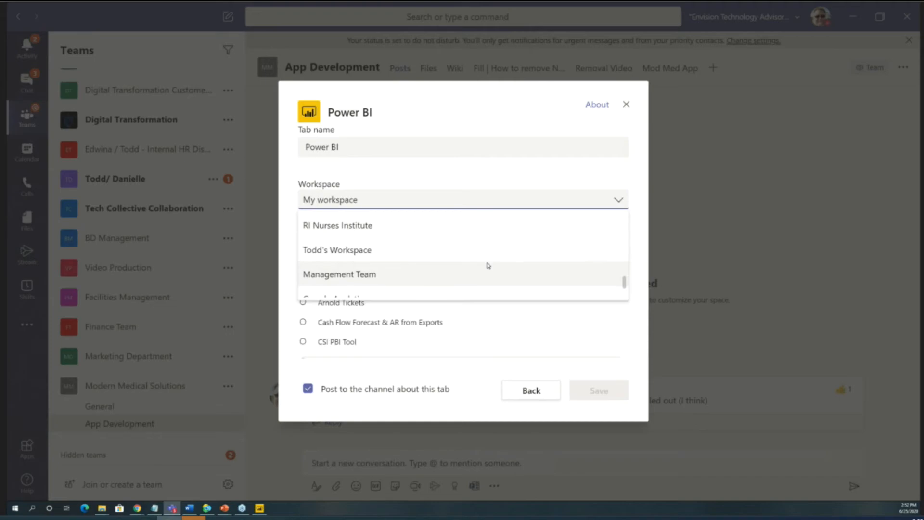
scroll(487, 266, down, 4)
scroll(487, 265, up, 1)
scroll(488, 266, up, 6)
scroll(488, 265, up, 1)
click(486, 264)
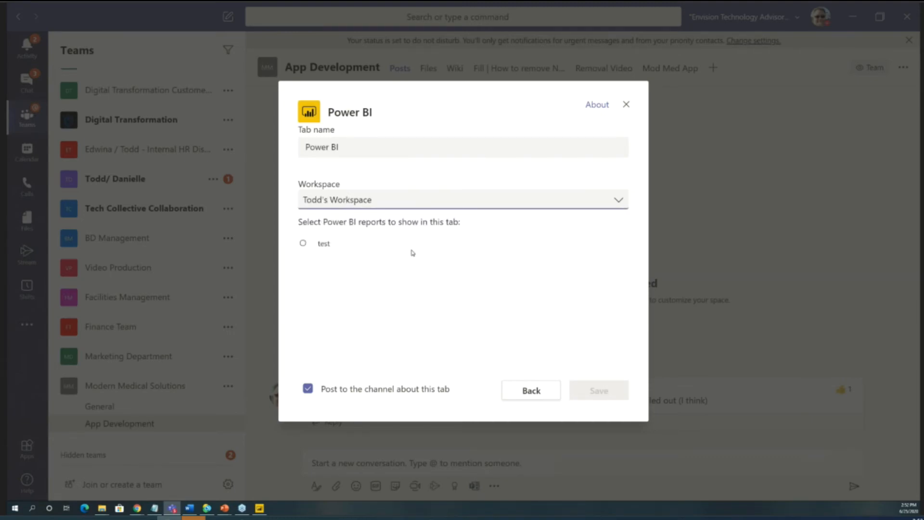
click(310, 246)
click(604, 399)
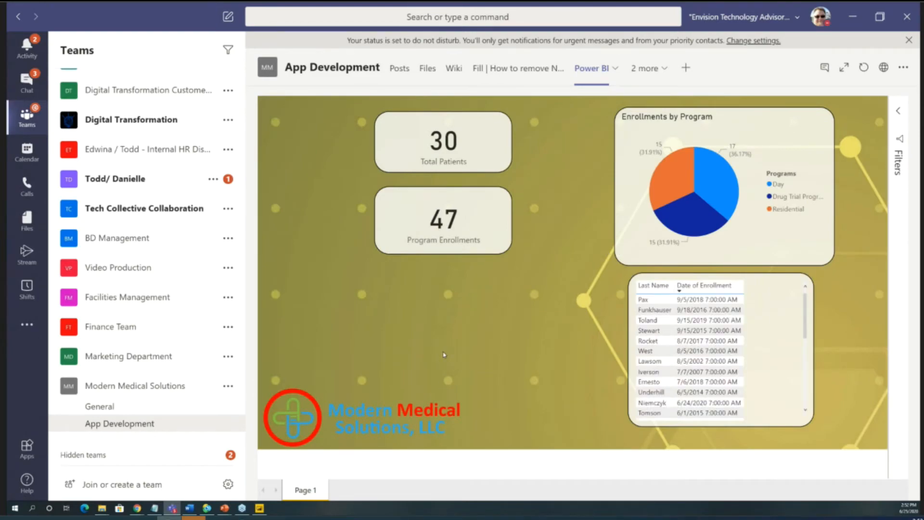
- Rename the channel's Power BI tab to "Dashboard"
click(614, 72)
click(577, 128)
text(Dashboard)
key(Return)
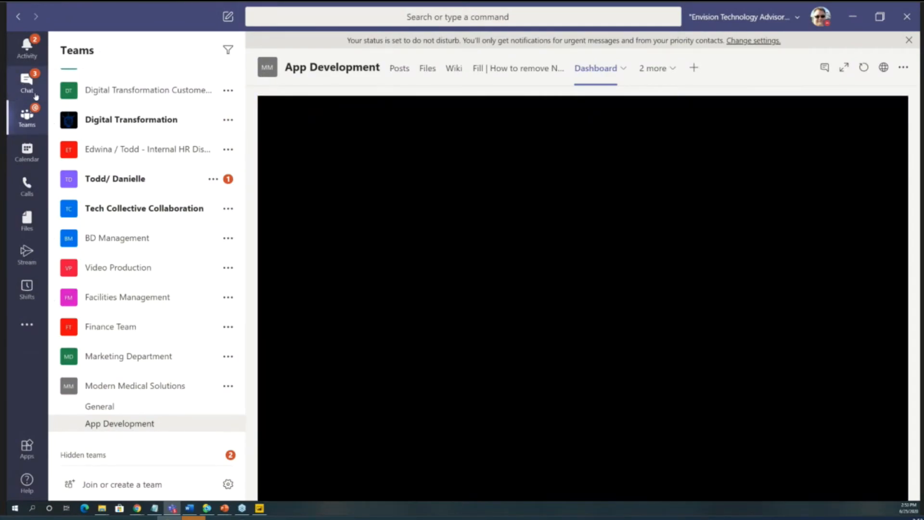
- Go to the chats and start a new chat addressed to the Ground Control Support Specialist colleague, ready for a message
click(36, 96)
click(69, 224)
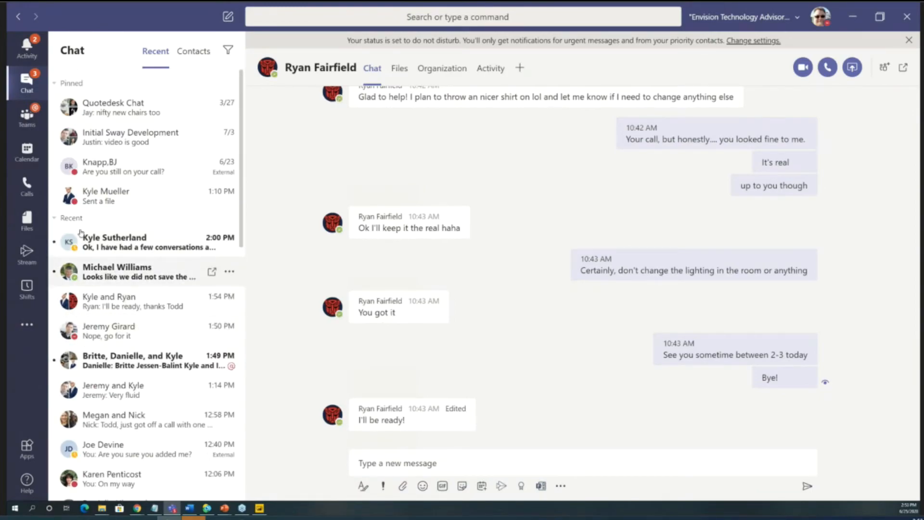
click(56, 220)
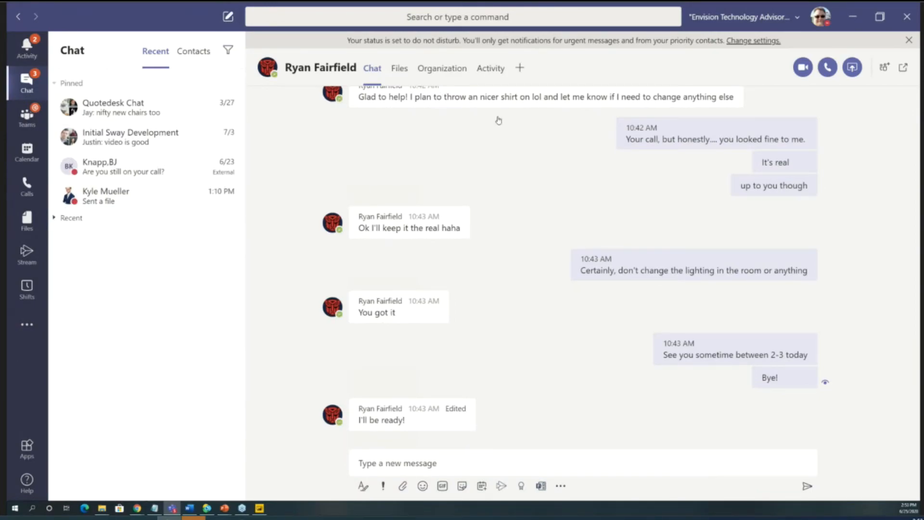
key(ctrl+n)
text(ryan)
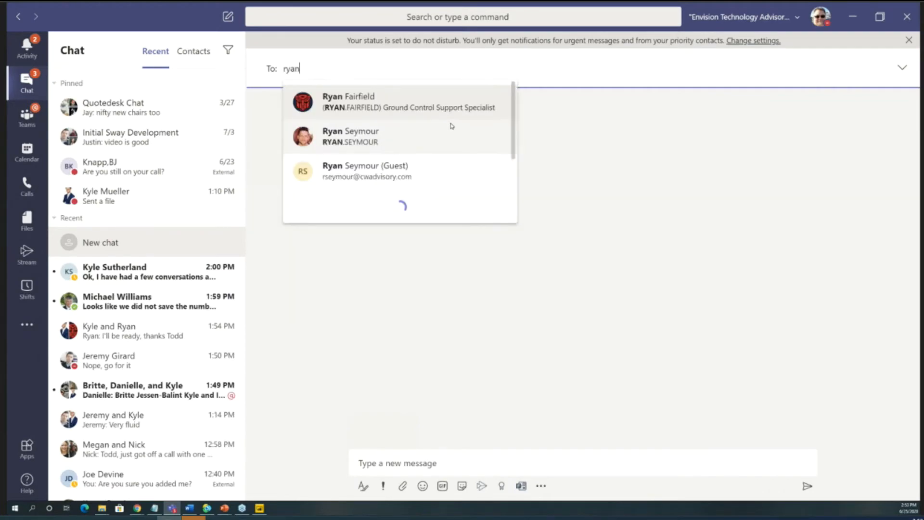
click(452, 108)
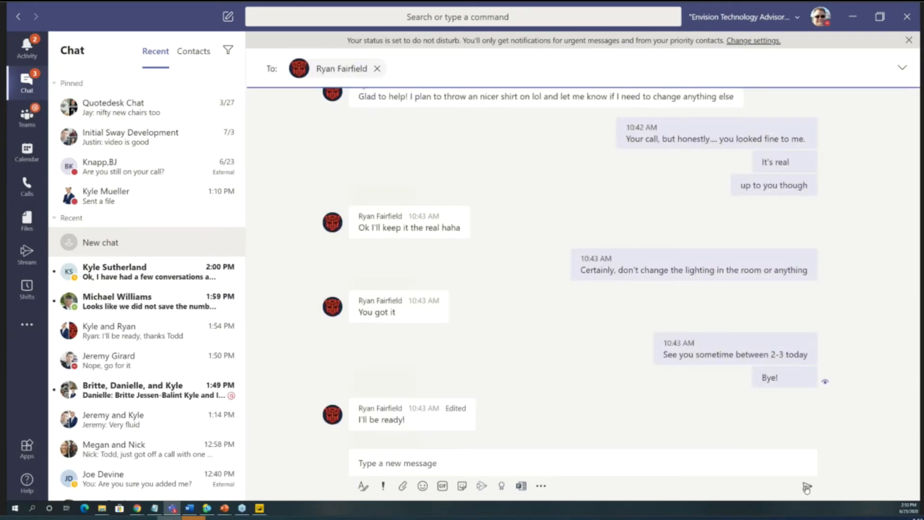
click(725, 466)
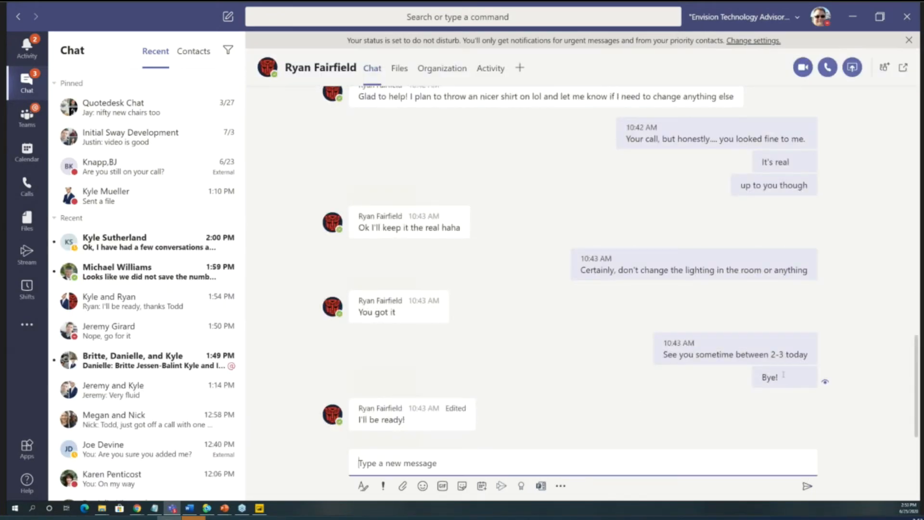
- Start a video call with the Ground Control Support Specialist colleague from the open chat and end the call
click(803, 67)
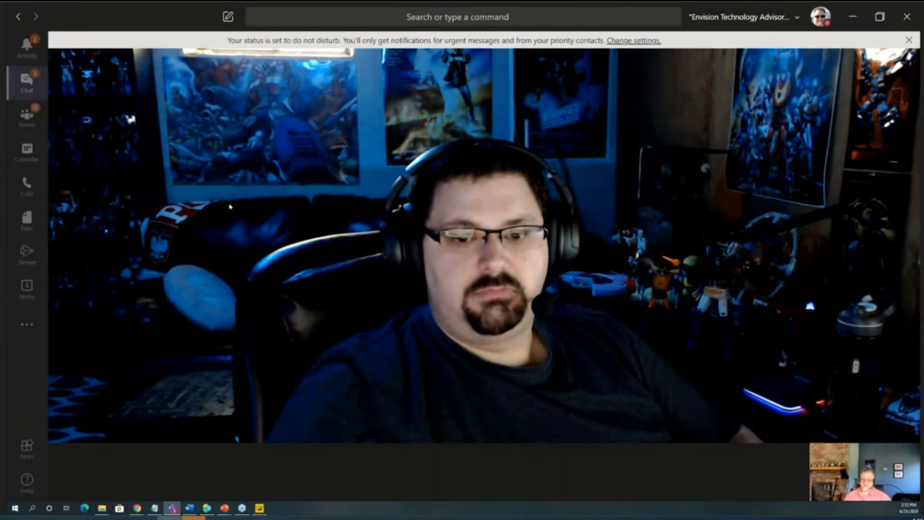
mouse_move(542, 333)
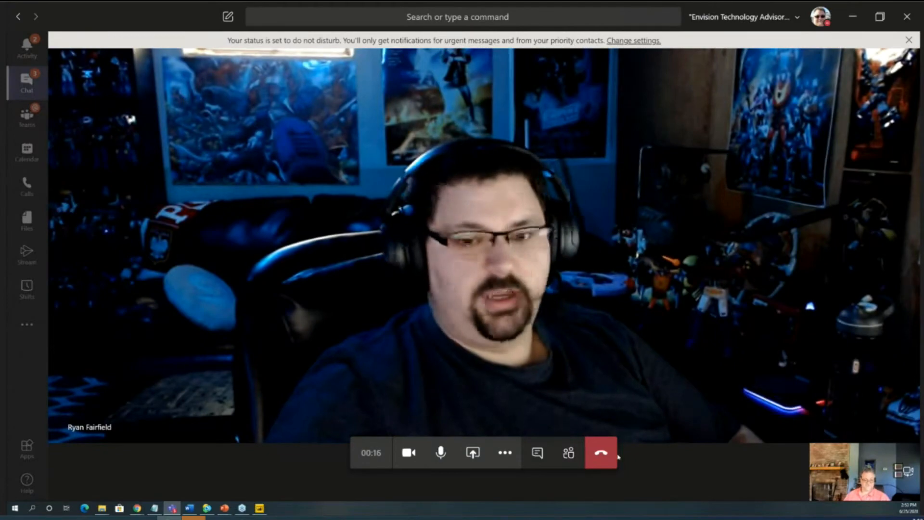
click(611, 456)
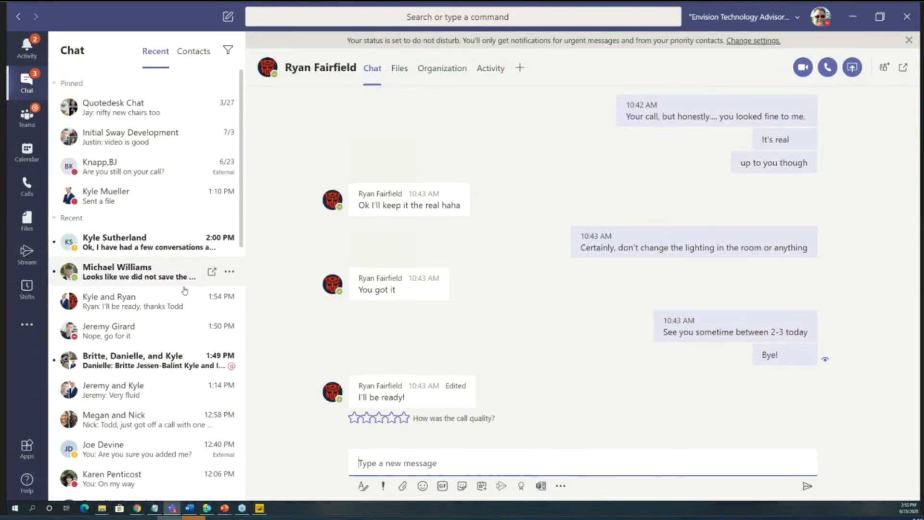
- Collapse the recent chats and start a video call with the HoloLens colleague from the last pinned chat
click(59, 217)
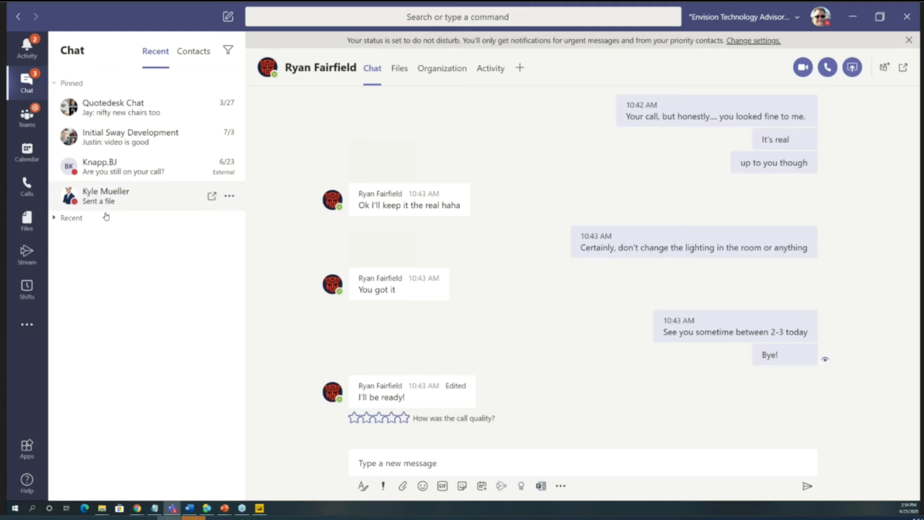
click(150, 222)
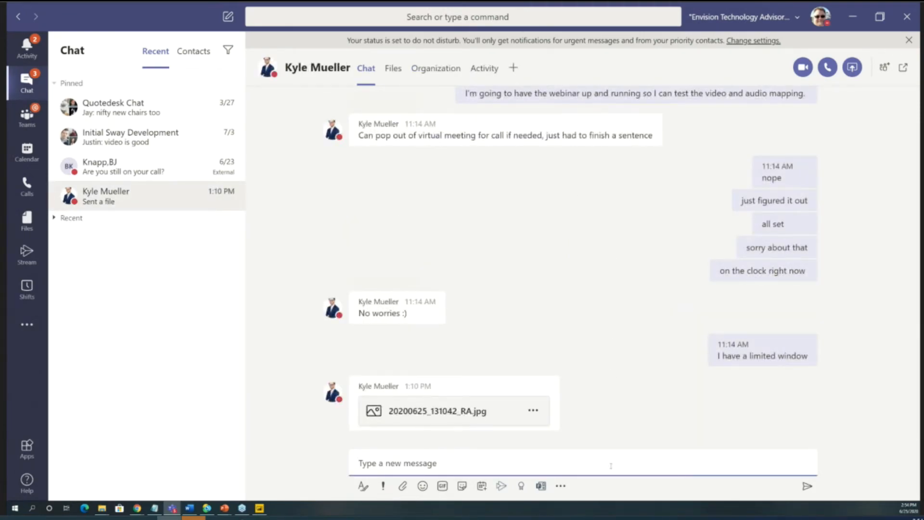
click(801, 68)
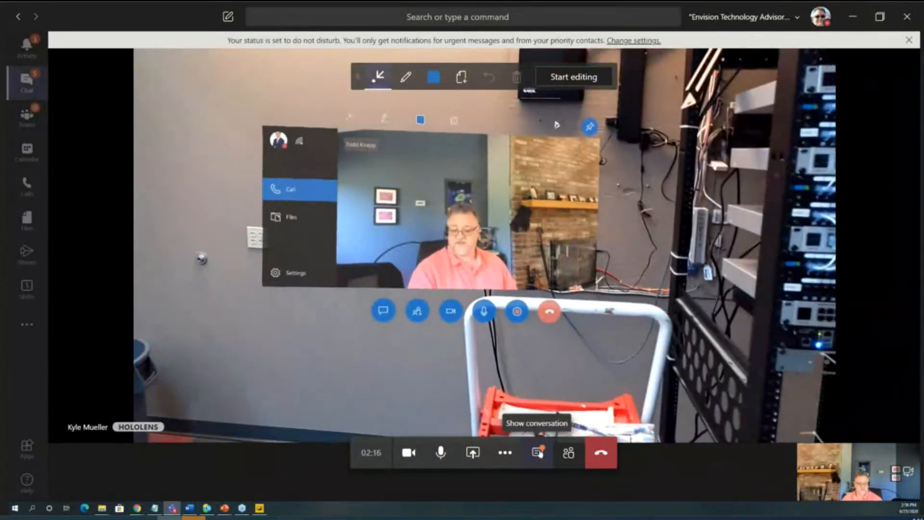
- Open the received image 20200625_145632_RA.jpg online from the call conversation, examine the patch panels in full-screen size and close it
click(538, 453)
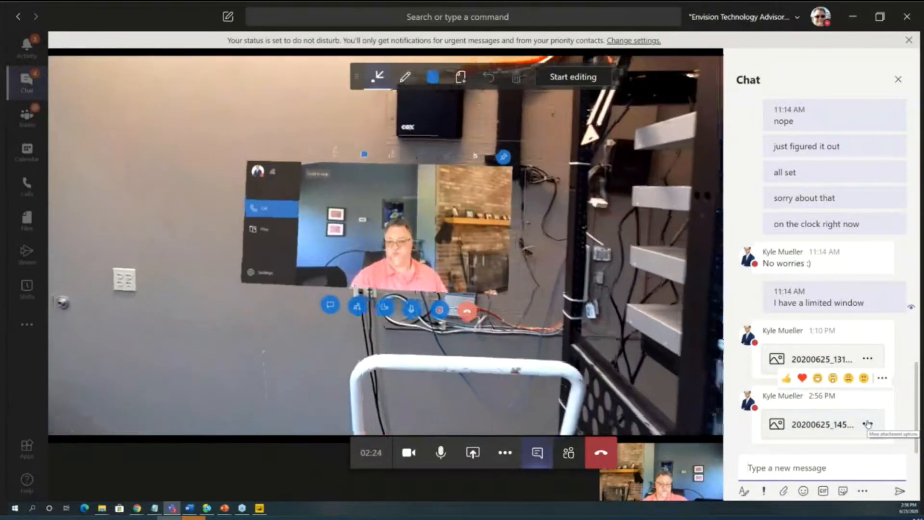
click(867, 424)
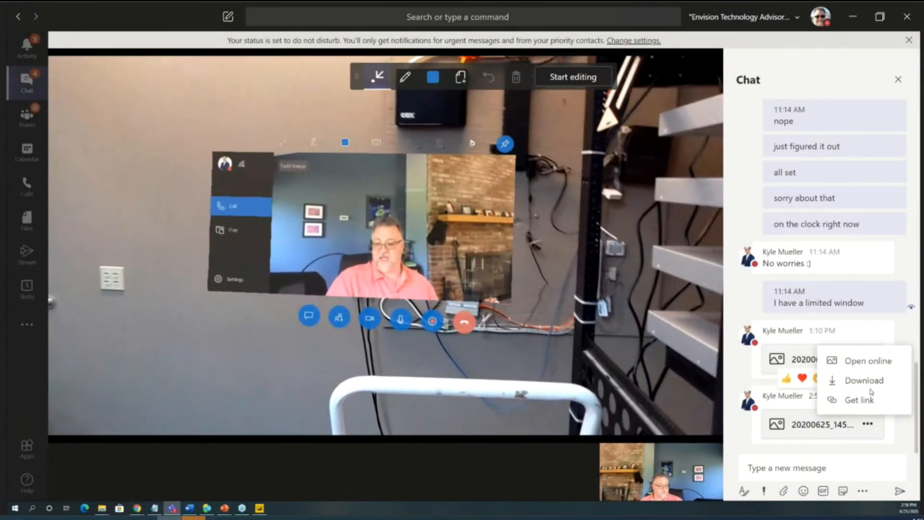
click(850, 362)
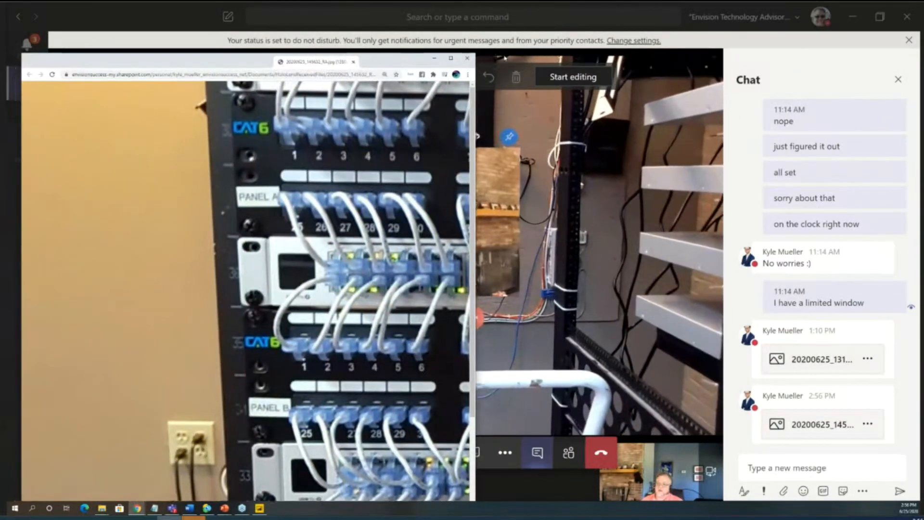
drag(327, 62, 522, 59)
double_click(522, 58)
scroll(493, 262, down, 1)
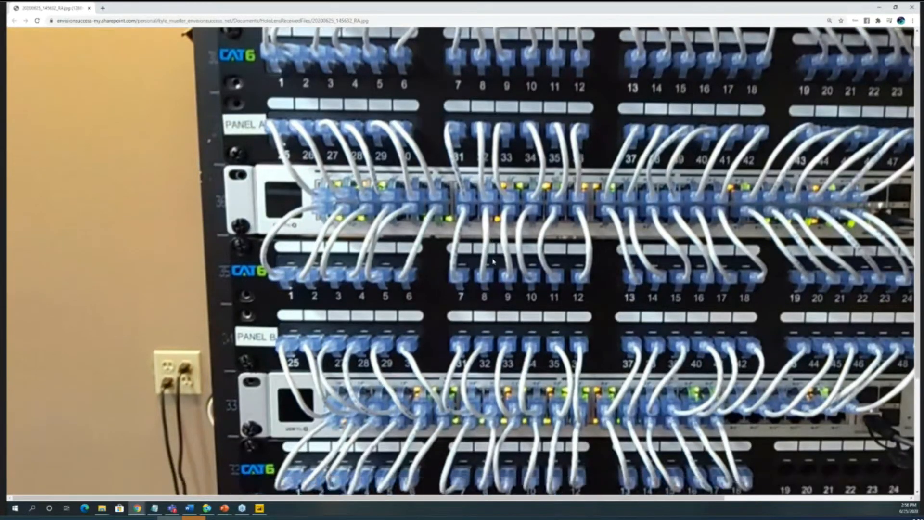
scroll(493, 261, down, 3)
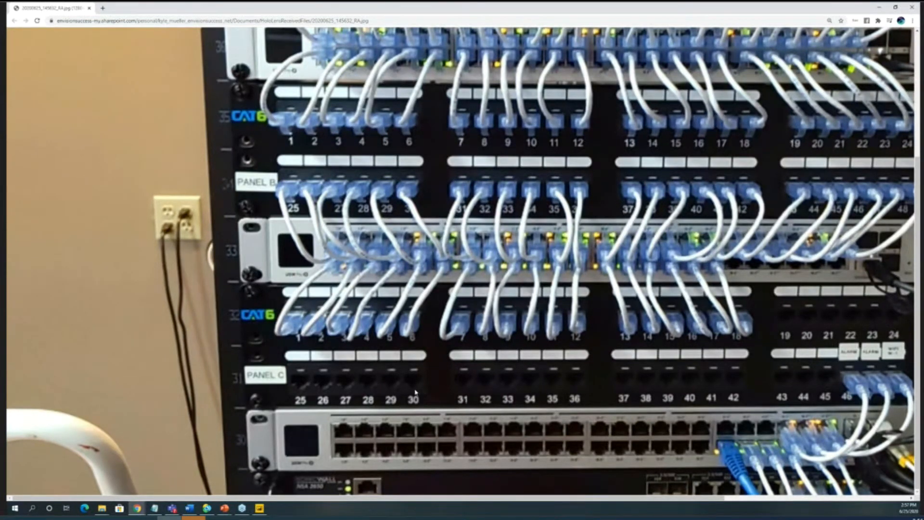
click(90, 8)
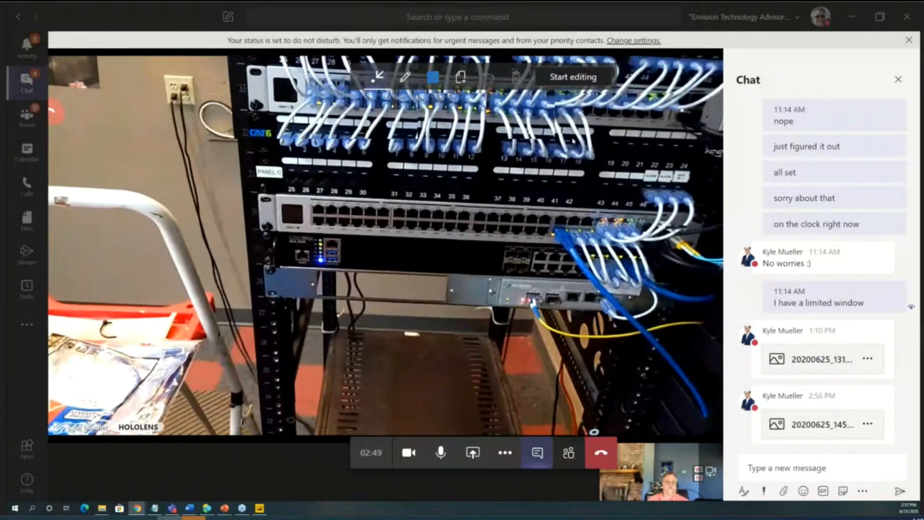
- Start annotating the HoloLens view, dismissing the do-not-disturb notice, and place a blue arrow at the first ports of the switch below Panel C
click(581, 78)
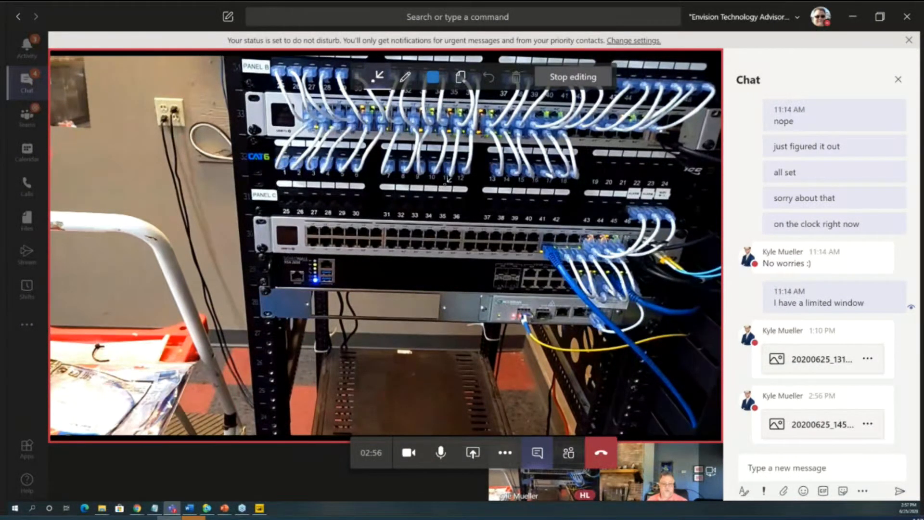
click(908, 40)
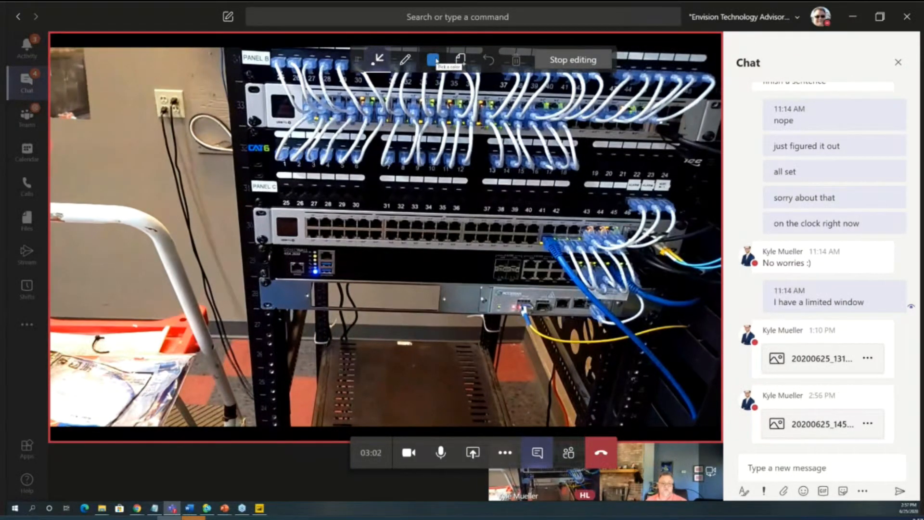
click(435, 61)
click(384, 62)
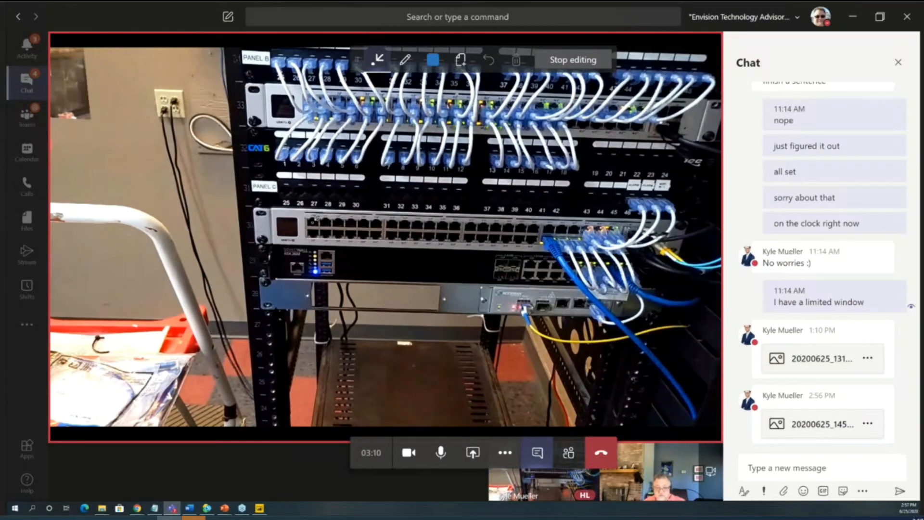
drag(312, 294, 313, 235)
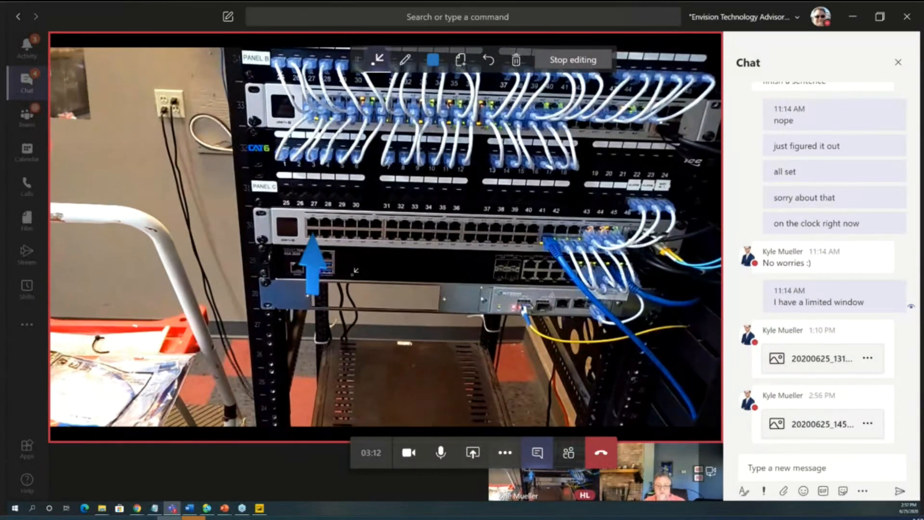
- Place a yellow arrow pointing at the middle of Panel C and stop annotating to return to the live view
click(433, 60)
click(440, 148)
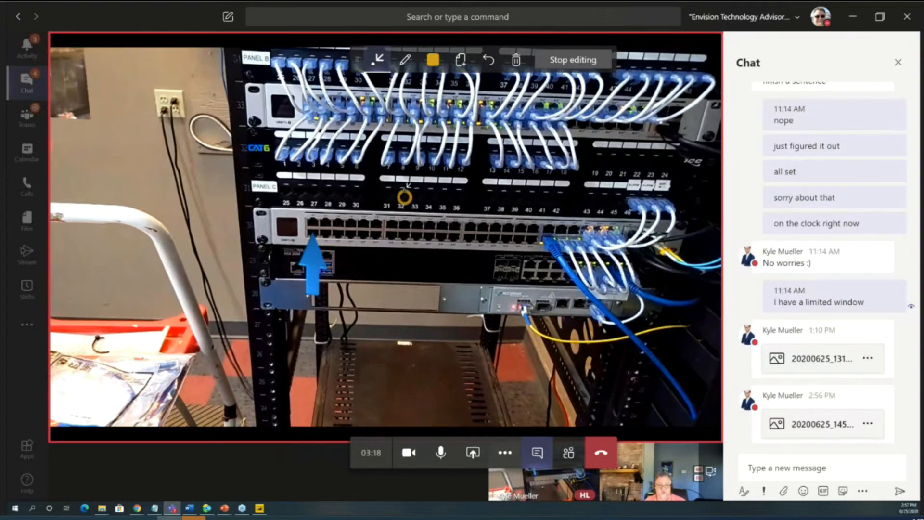
drag(401, 259, 403, 199)
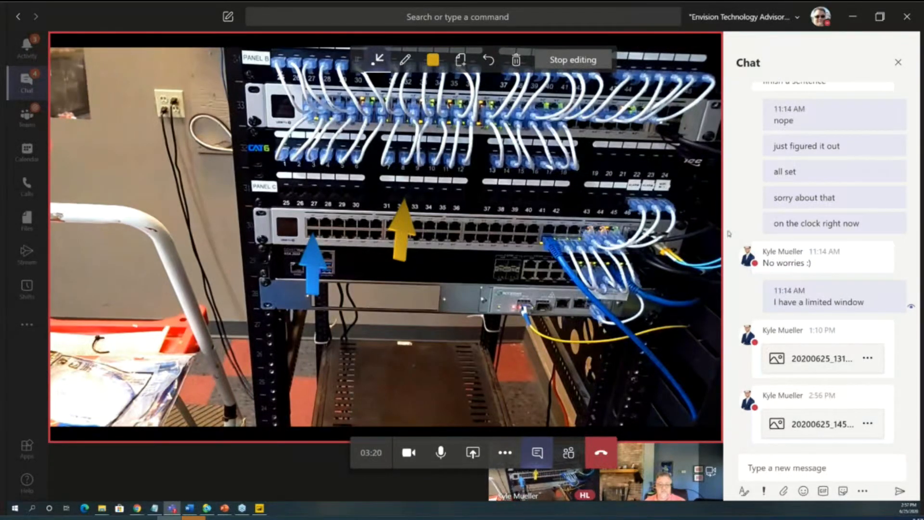
click(572, 60)
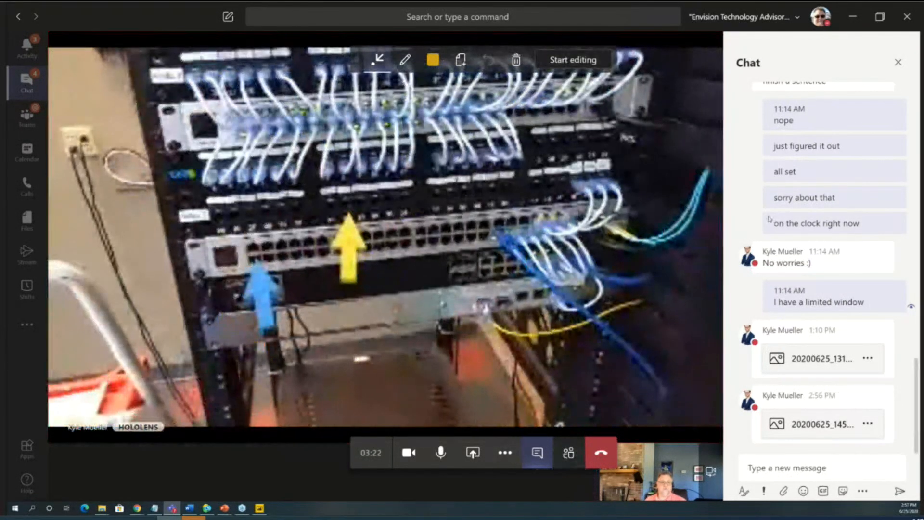
- Annotate the HoloLens view with a red freehand circle around the wall outlet below the painting and return to the live view
mouse_move(769, 219)
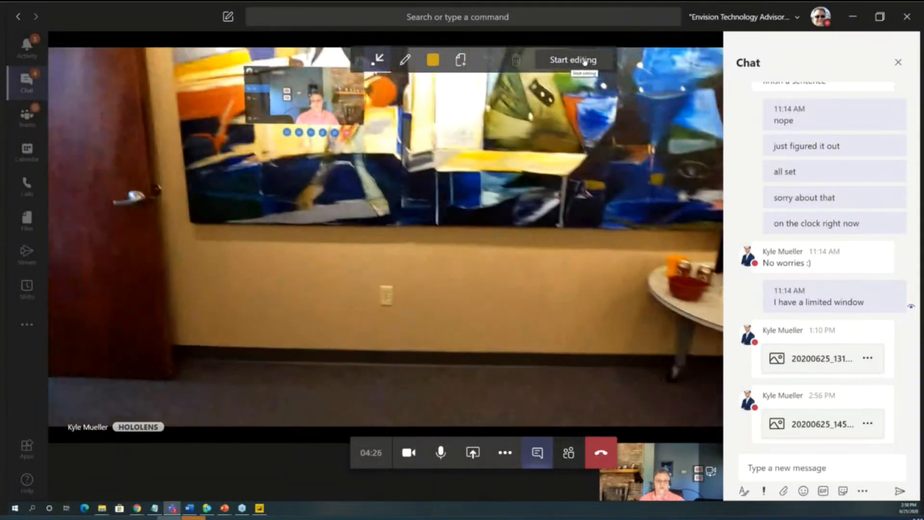
click(585, 60)
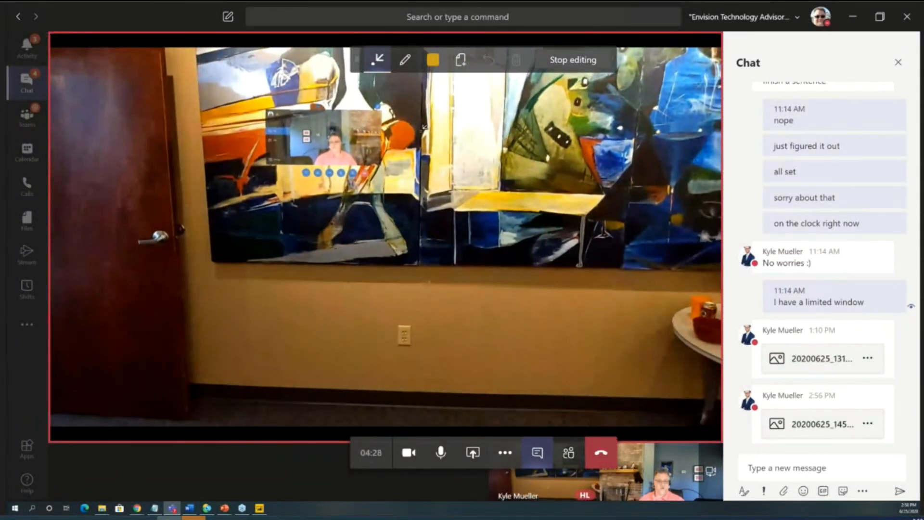
click(403, 62)
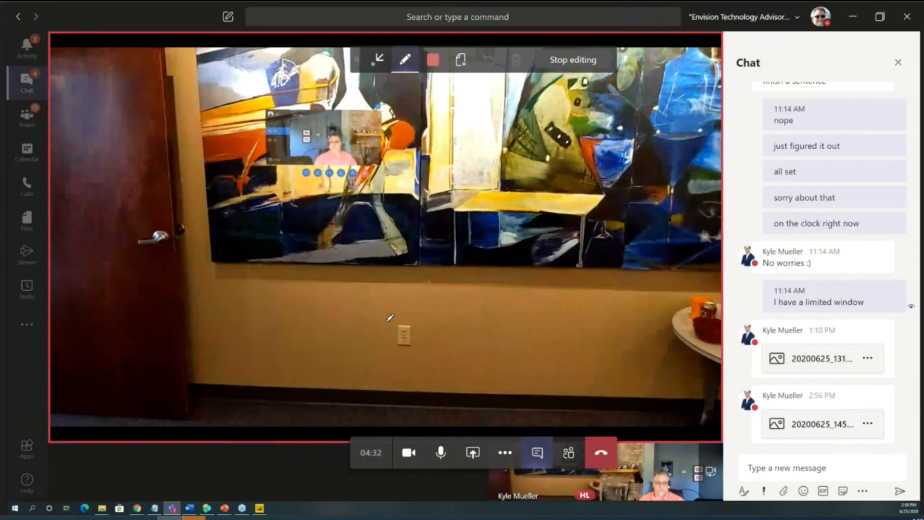
mouse_move(406, 310)
mouse_down()
mouse_move(390, 351)
mouse_move(429, 340)
mouse_move(403, 310)
mouse_up()
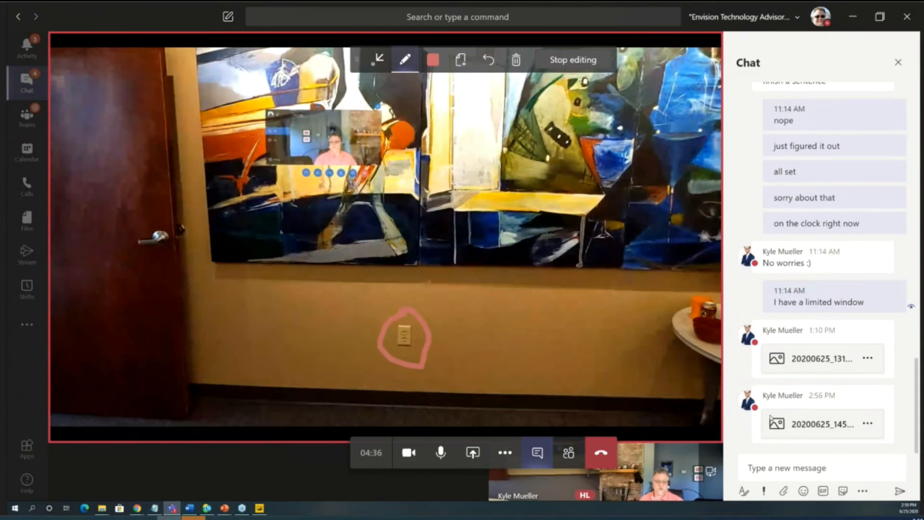
click(582, 61)
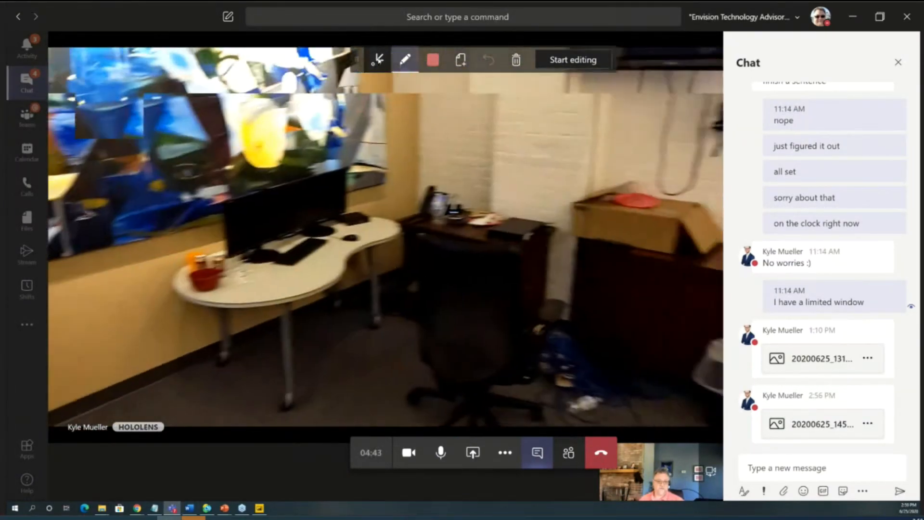
- Try to mark the corner behind the desk with a red arrow in the HoloLens view
click(378, 59)
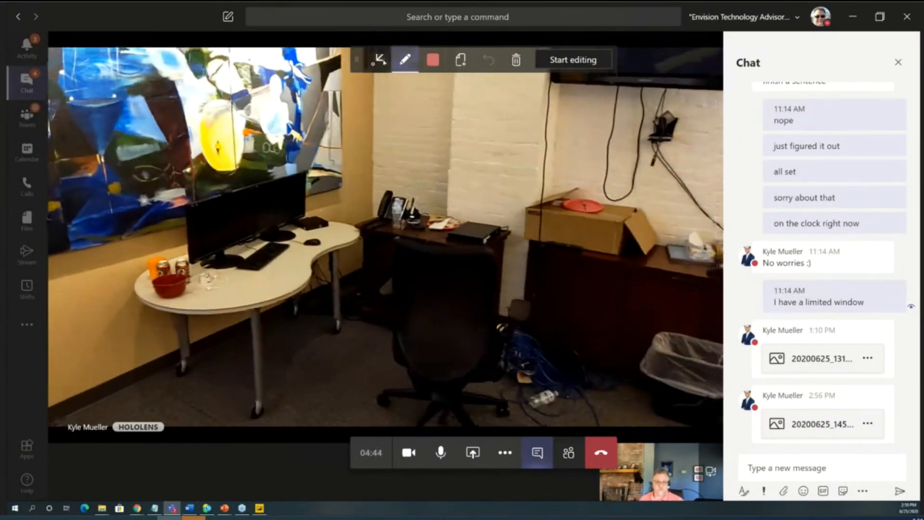
click(369, 227)
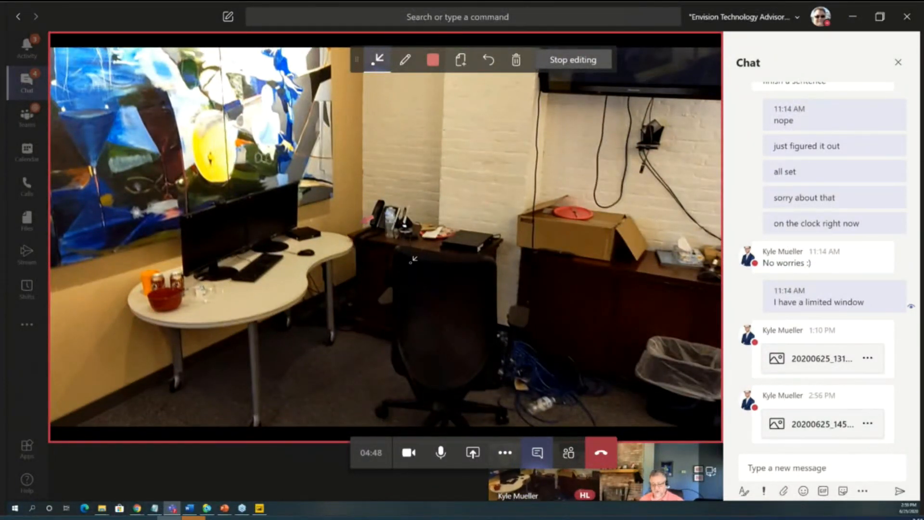
click(580, 60)
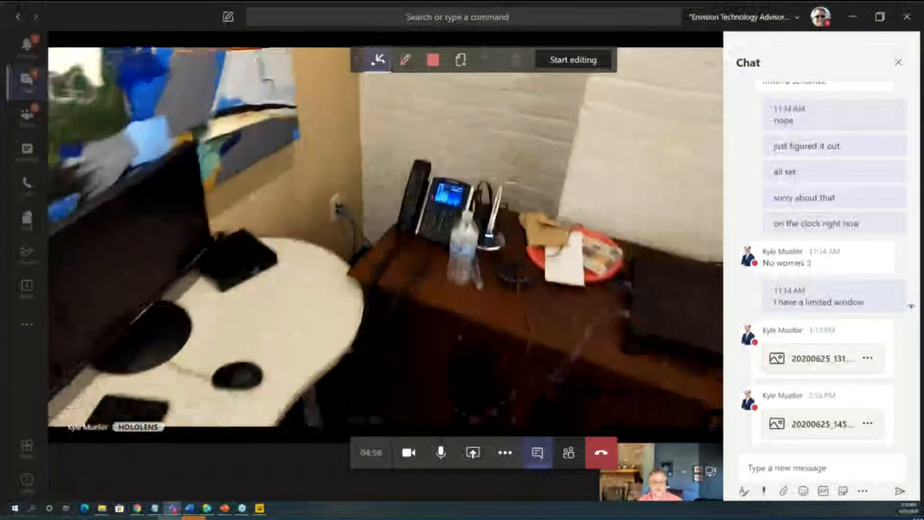
click(573, 60)
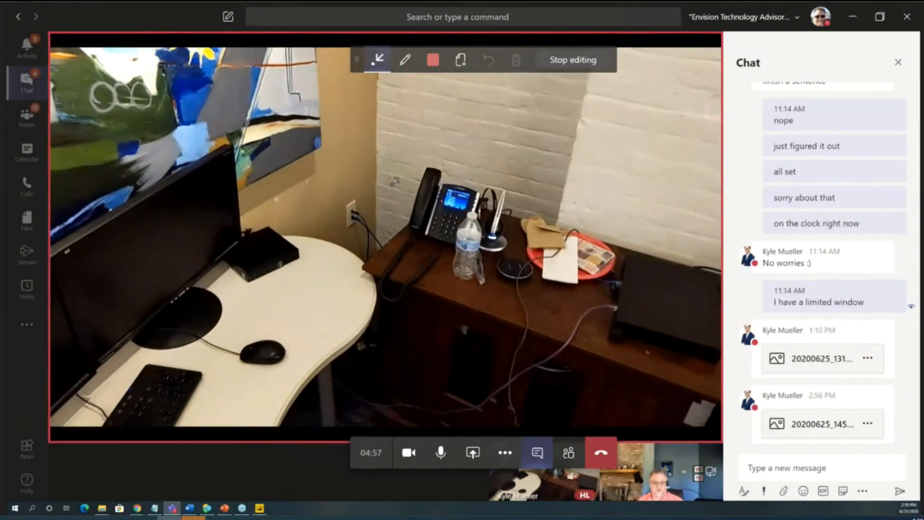
click(558, 58)
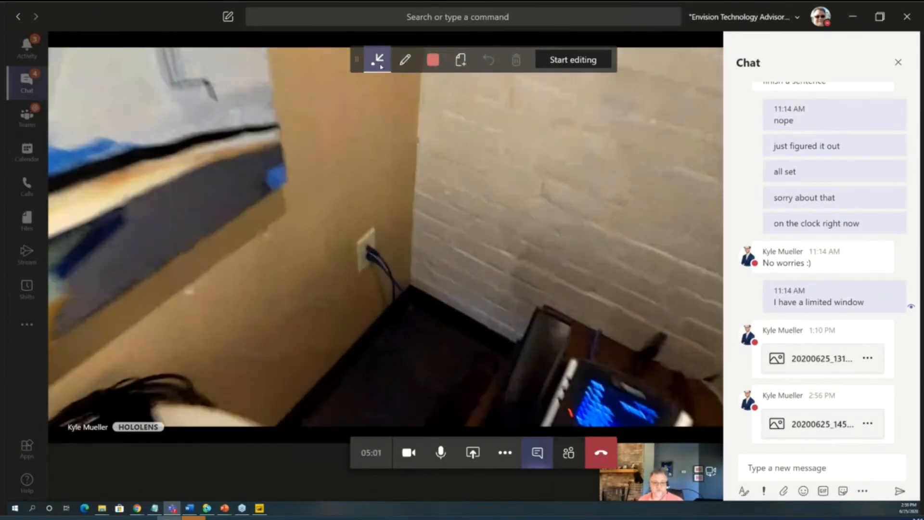
- Place a red arrow at the corner wall outlet with the blue cable, stop annotating and end the video call
click(380, 66)
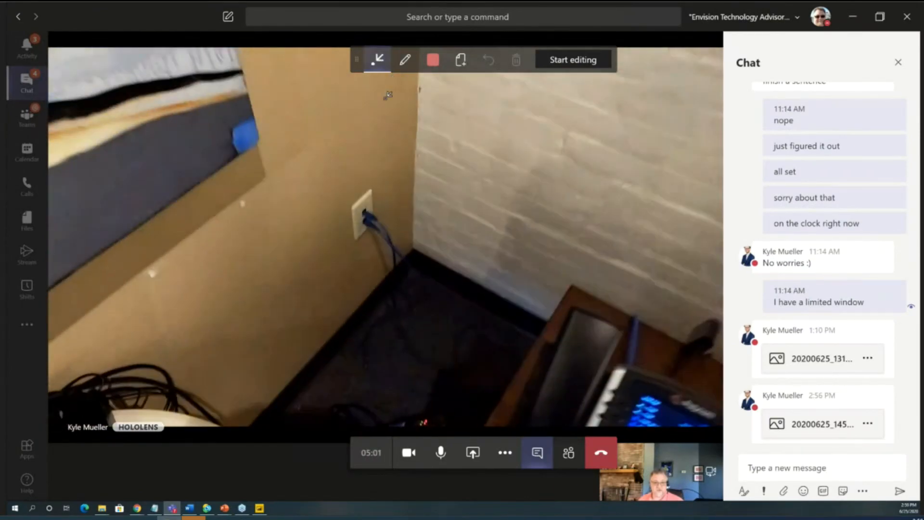
click(370, 202)
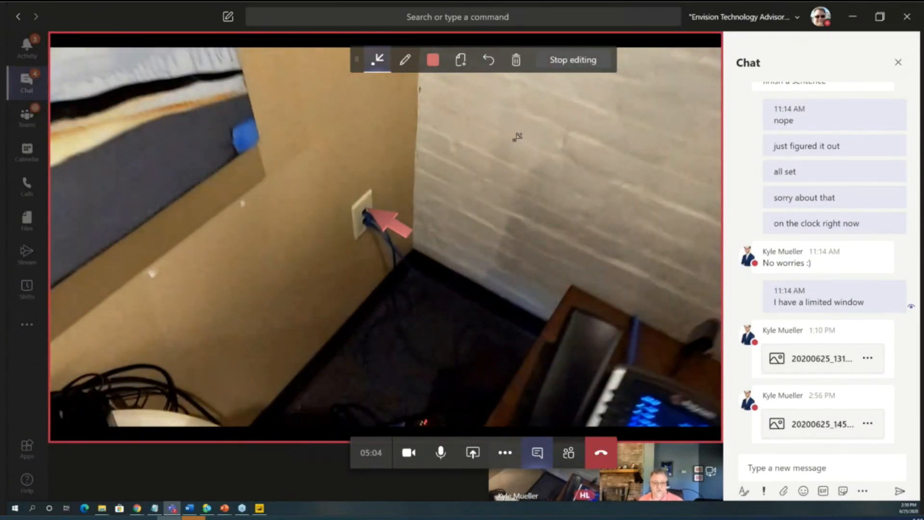
click(569, 70)
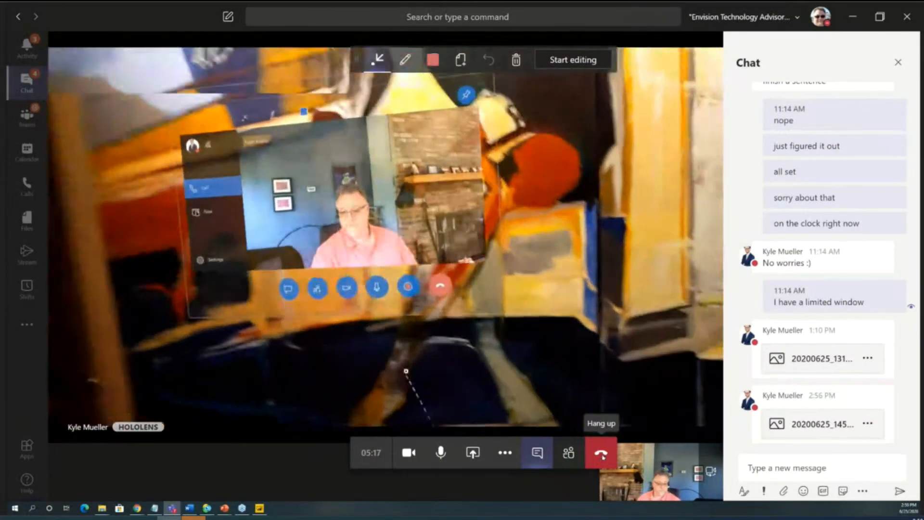
click(603, 457)
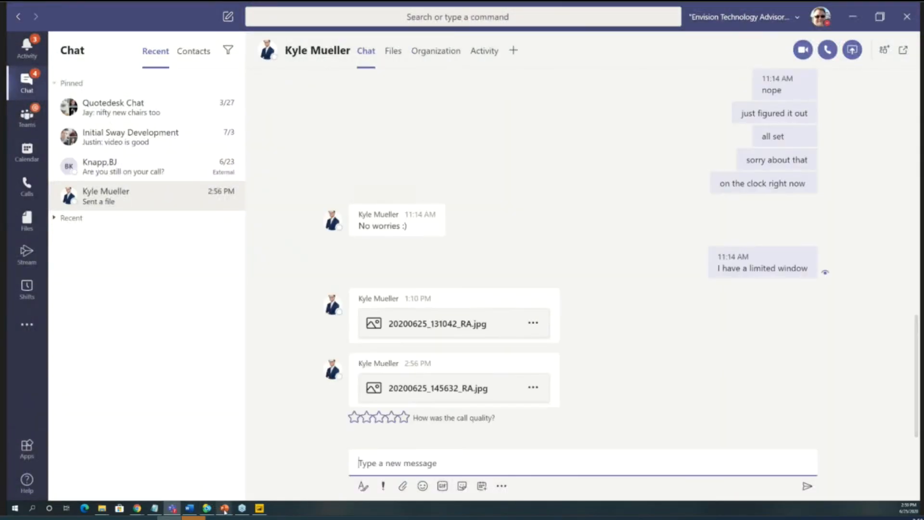
- Switch to the File Explorer window showing the Finance Team - Documents folder of Envision Technology Advisors, LLC
mouse_move(224, 509)
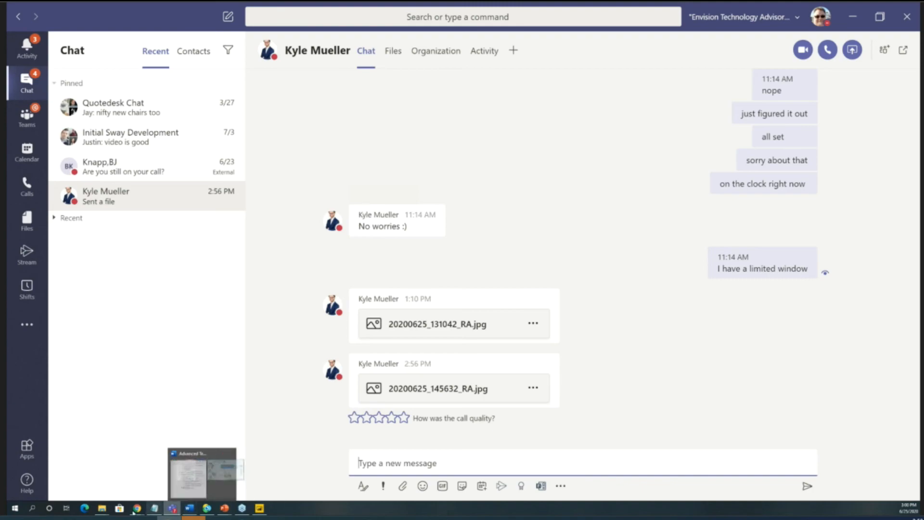
click(102, 510)
click(77, 482)
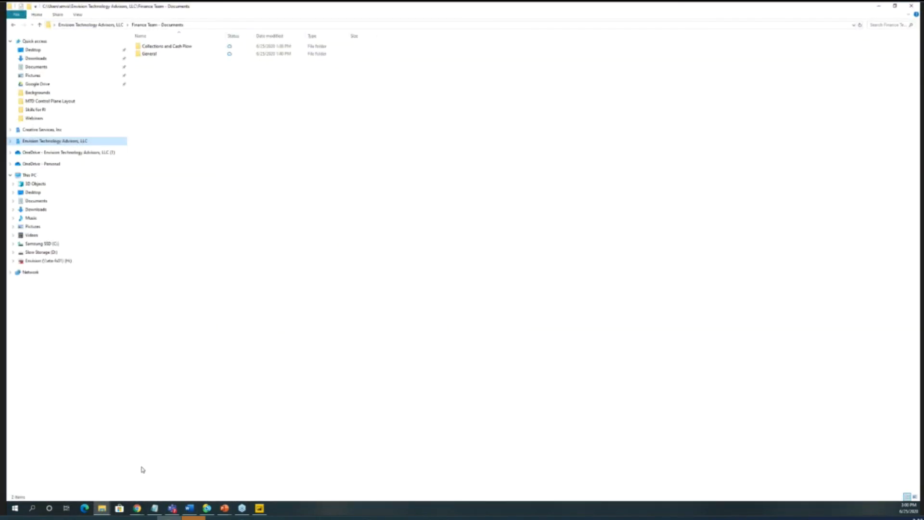
- Open the synced Modern Medical Solutions - Documents folder under Envision Technology Advisors, LLC and bring up its OneDrive settings
click(11, 142)
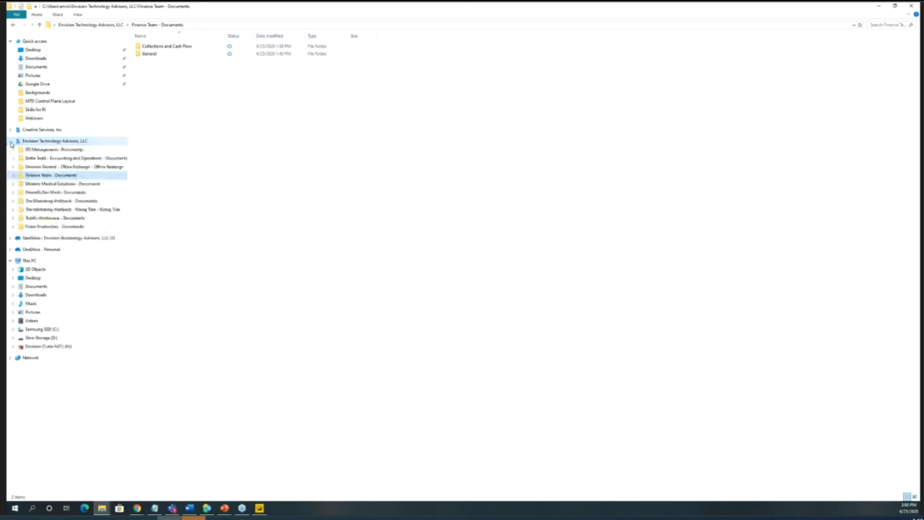
click(46, 185)
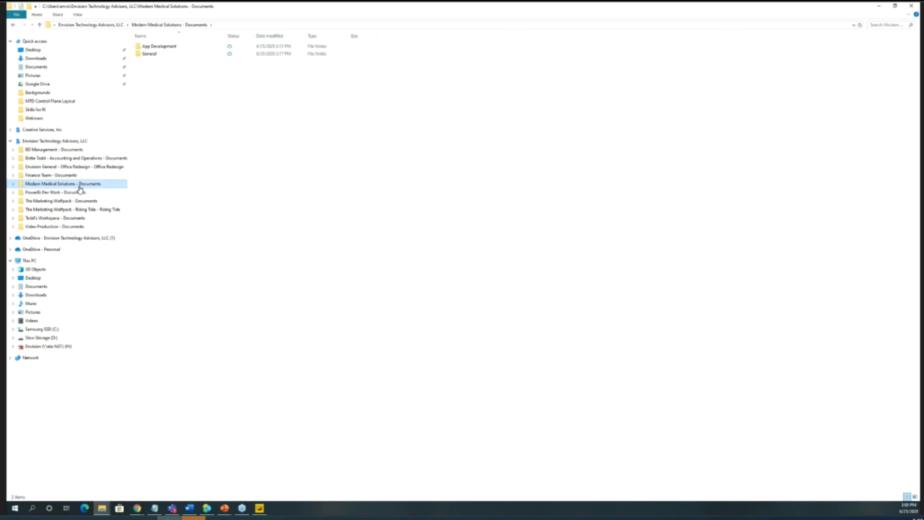
right_click(112, 186)
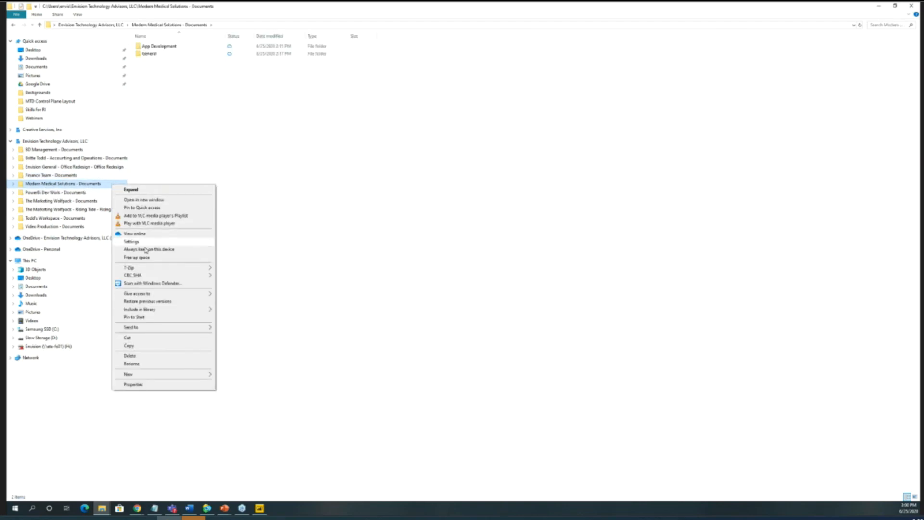
click(141, 259)
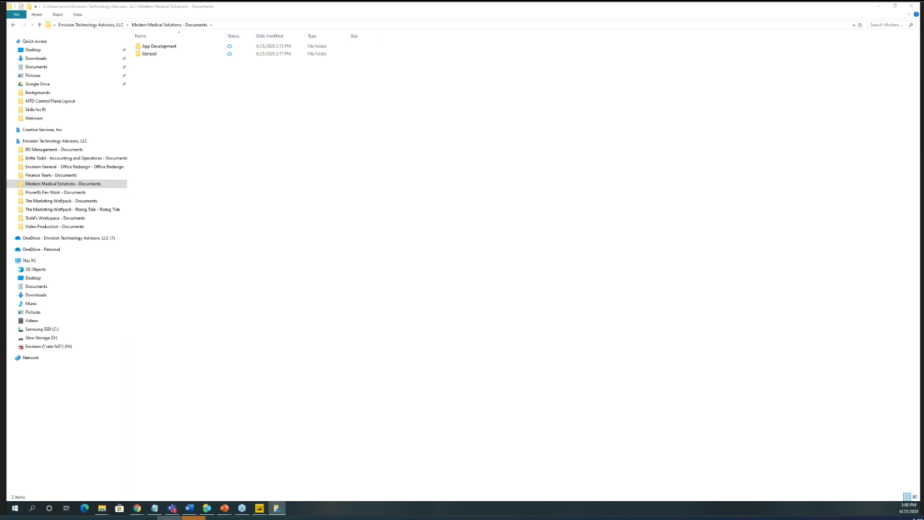
- Stop syncing the Modern Medical Solutions - Documents location in the OneDrive account settings and apply the change
drag(388, 136, 293, 103)
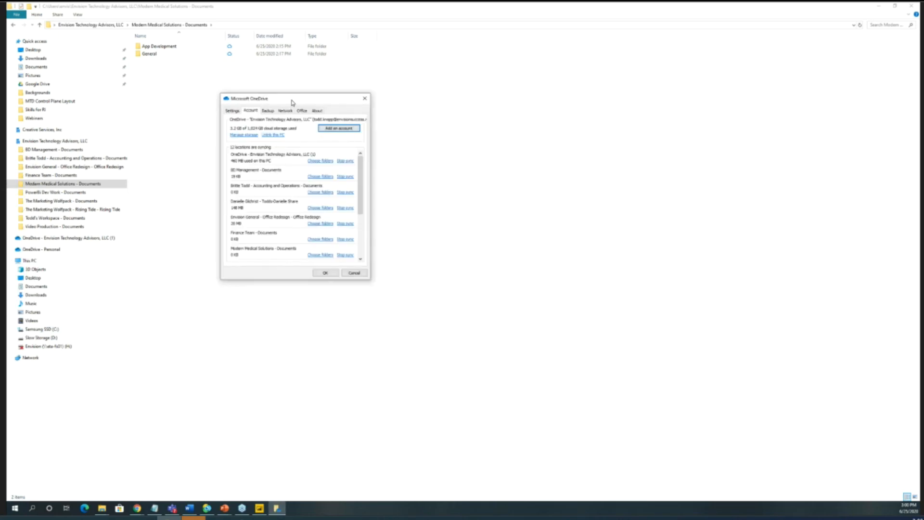
scroll(270, 239, down, 1)
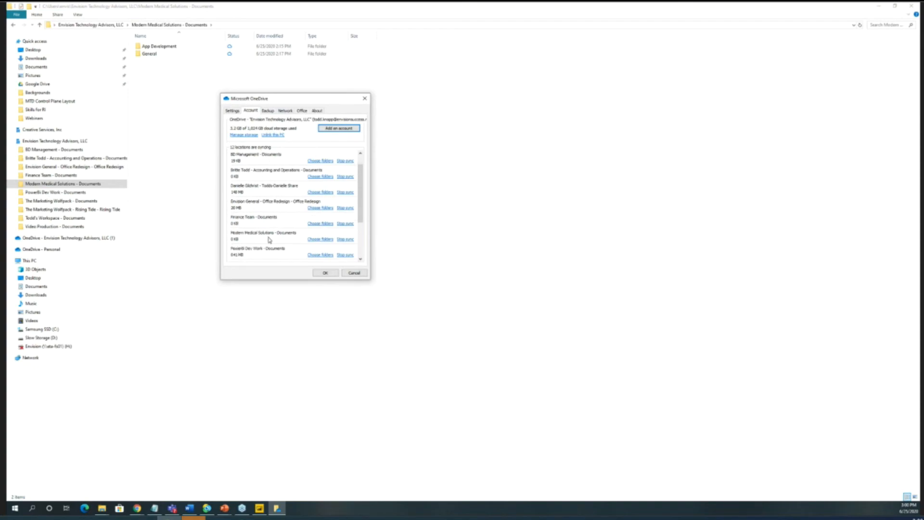
click(345, 240)
click(459, 267)
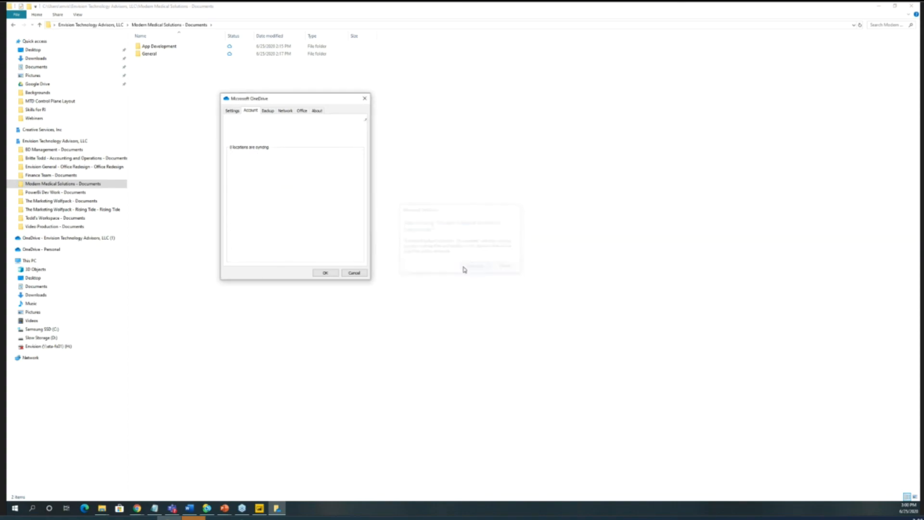
click(323, 272)
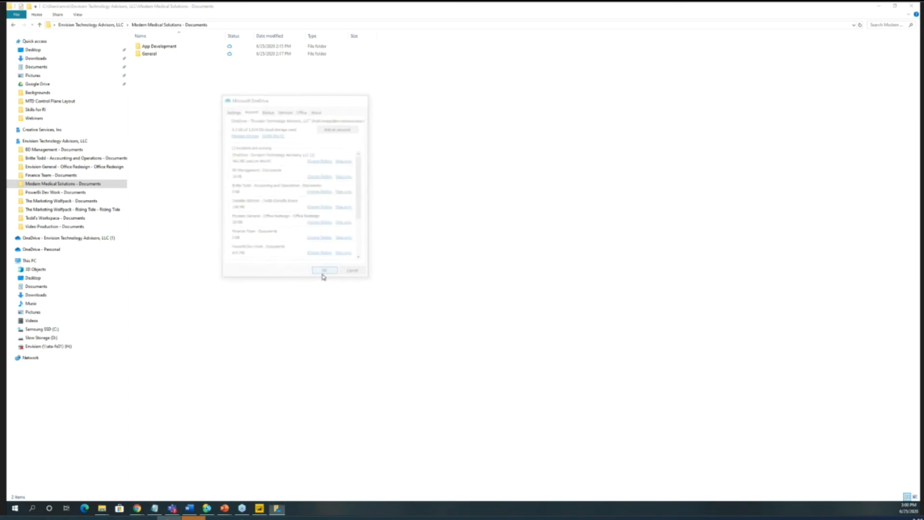
- Delete the local Modern Medical Solutions - Documents folder from Envision Technology Advisors, LLC and close the File Explorer window
click(59, 141)
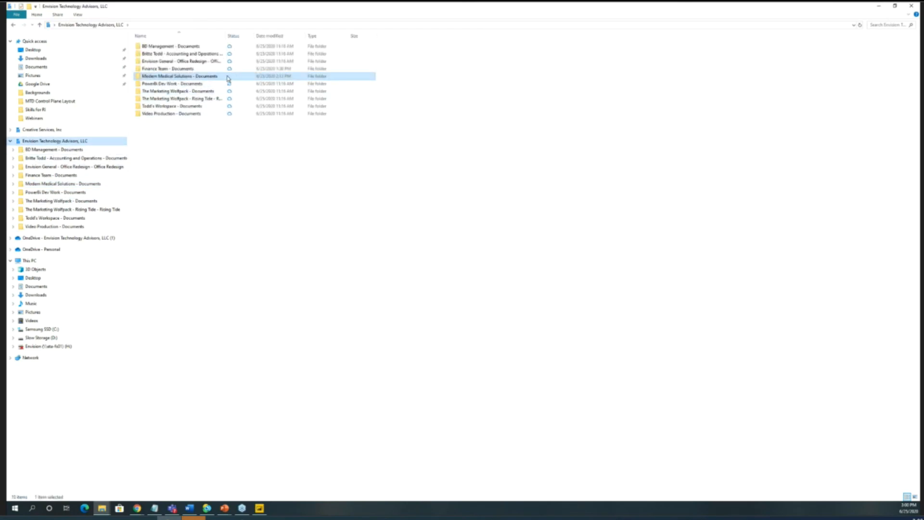
click(193, 79)
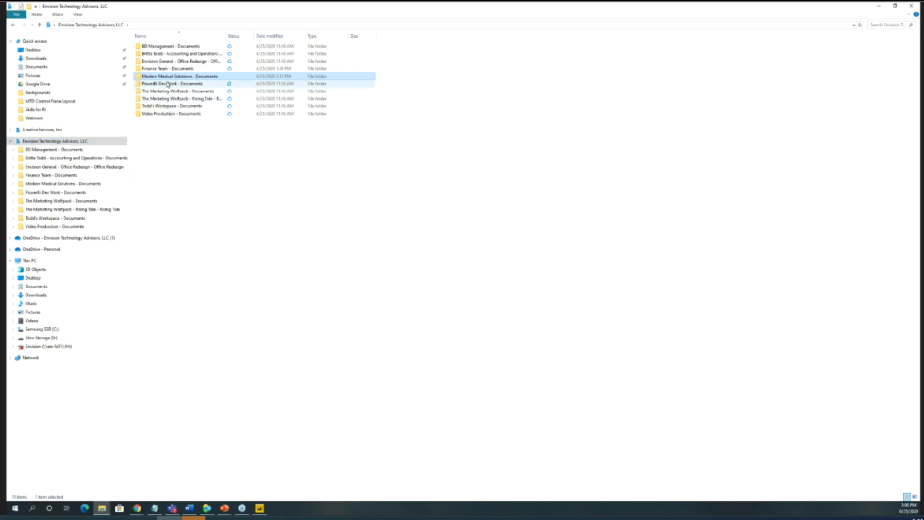
key(Delete)
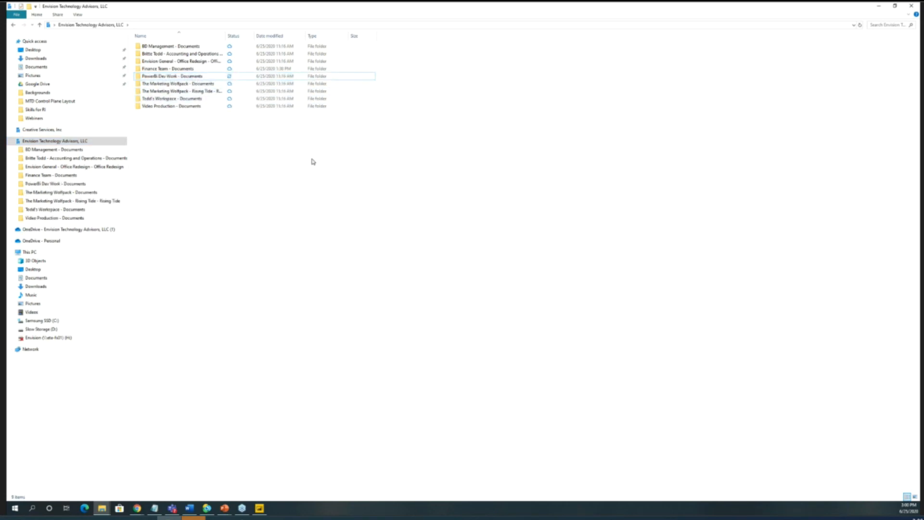
click(908, 8)
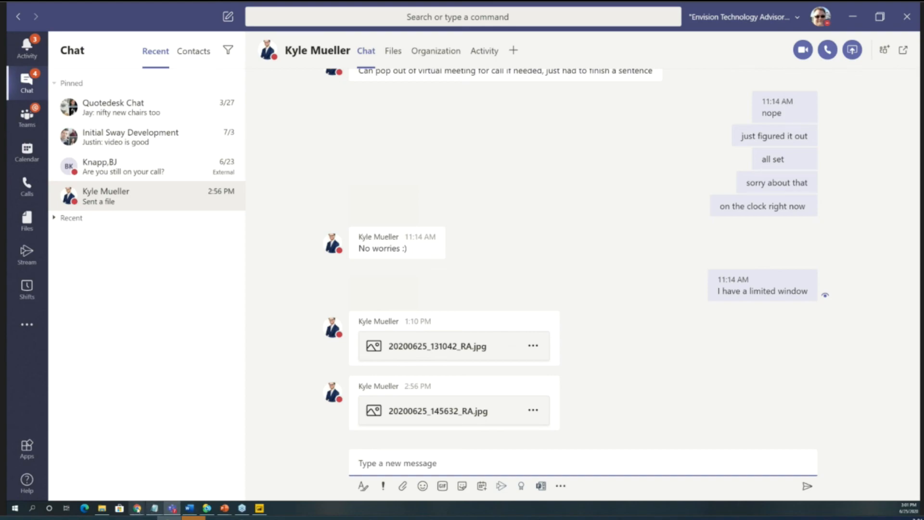
- Switch to the running PowerPoint slide show and advance from the Platform Transformed slide to the 365 LIVE slide
mouse_move(224, 509)
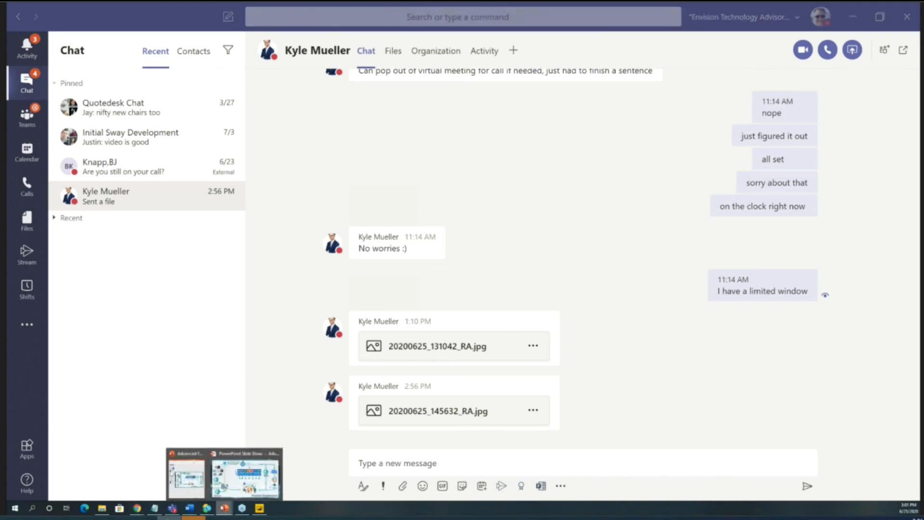
click(224, 493)
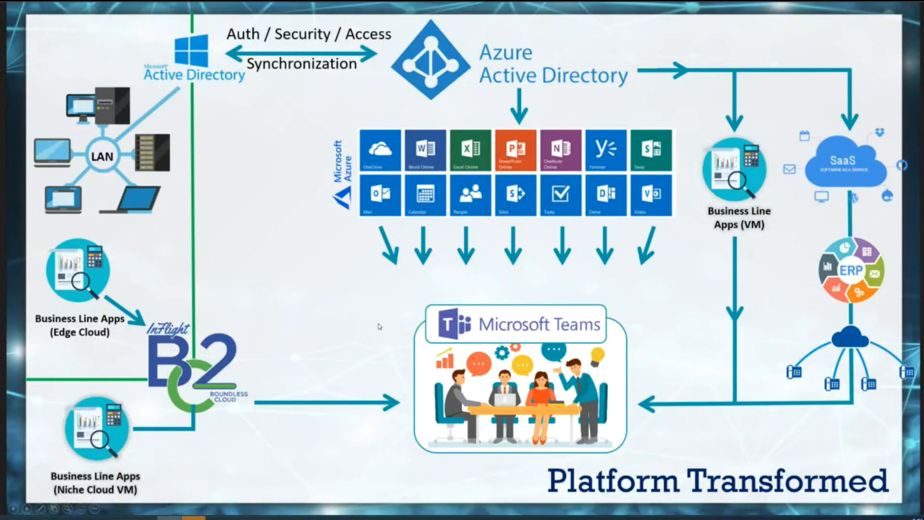
click(491, 338)
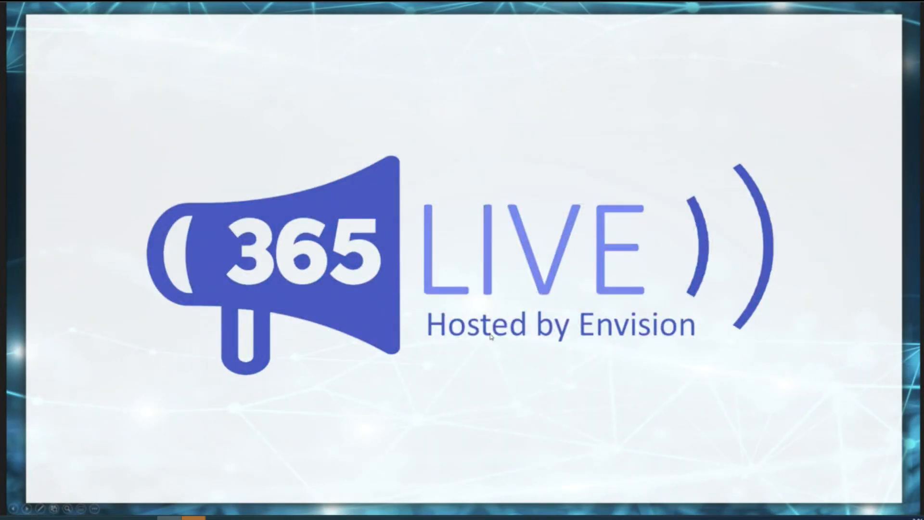